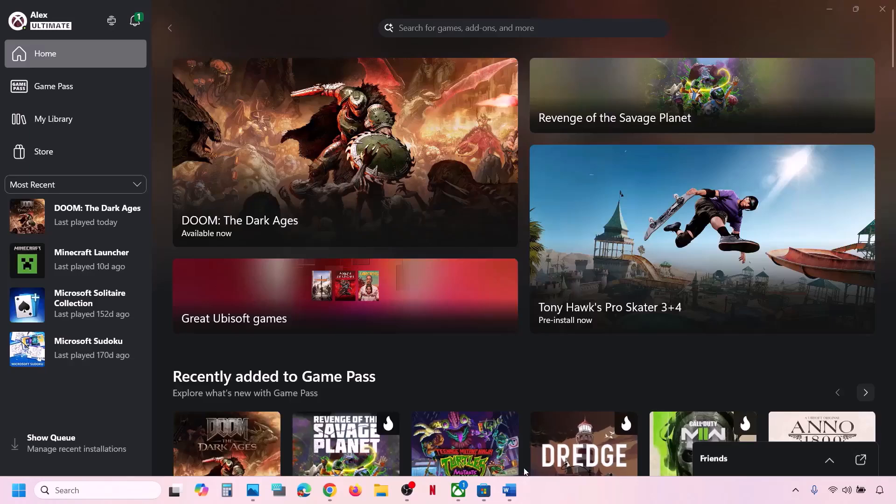
- Highlight the Step 1 launch-from-install-folder instruction in the troubleshooting notes
{"action": "left_click", "coordinate": [510, 489]}
{"action": "left_click_drag", "start_coordinate": [108, 239], "coordinate": [625, 243]}
{"action": "left_click", "coordinate": [328, 17]}
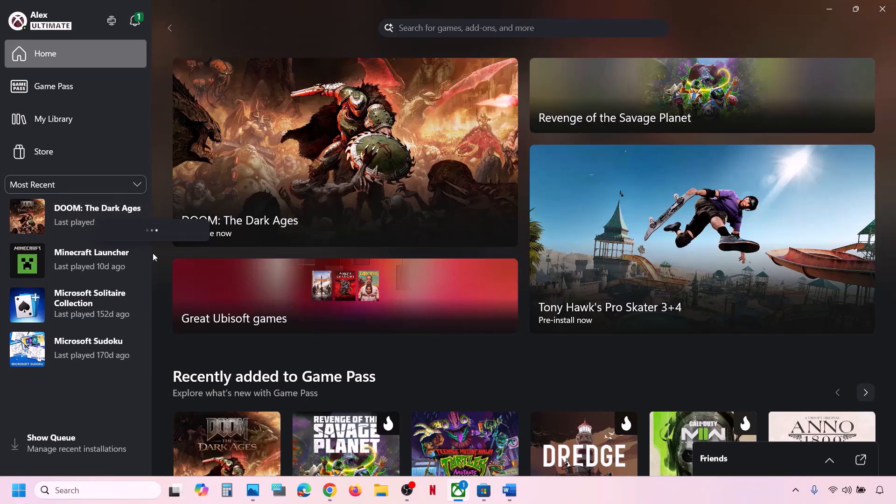
- Open DOOM: The Dark Ages' XboxGames install folder from its Manage > Files panel
{"action": "right_click", "coordinate": [93, 219]}
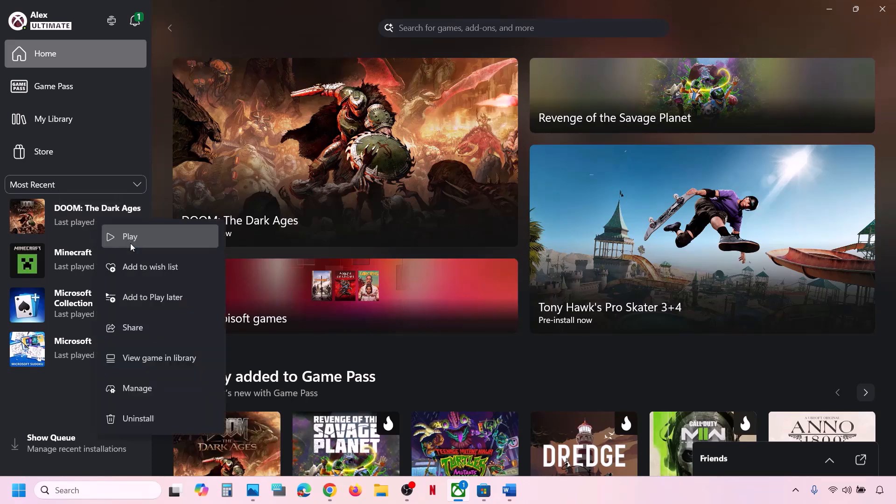
{"action": "left_click", "coordinate": [154, 389]}
{"action": "left_click", "coordinate": [489, 110]}
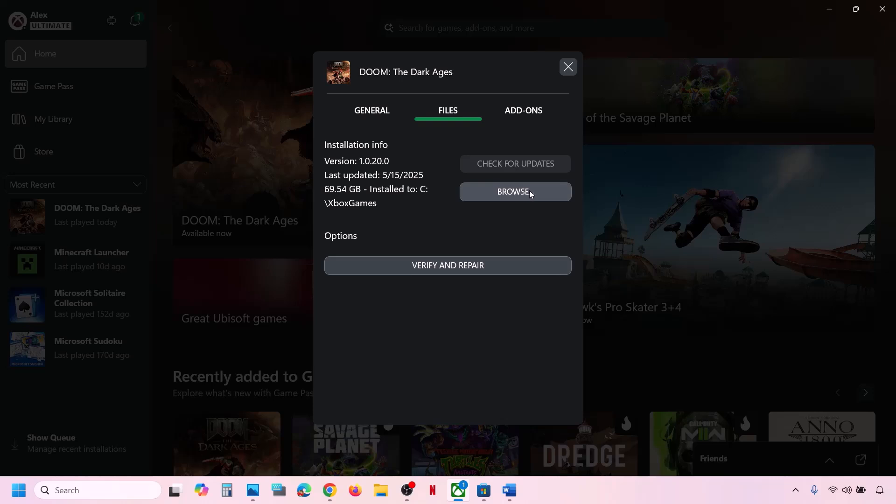
{"action": "left_click", "coordinate": [516, 194]}
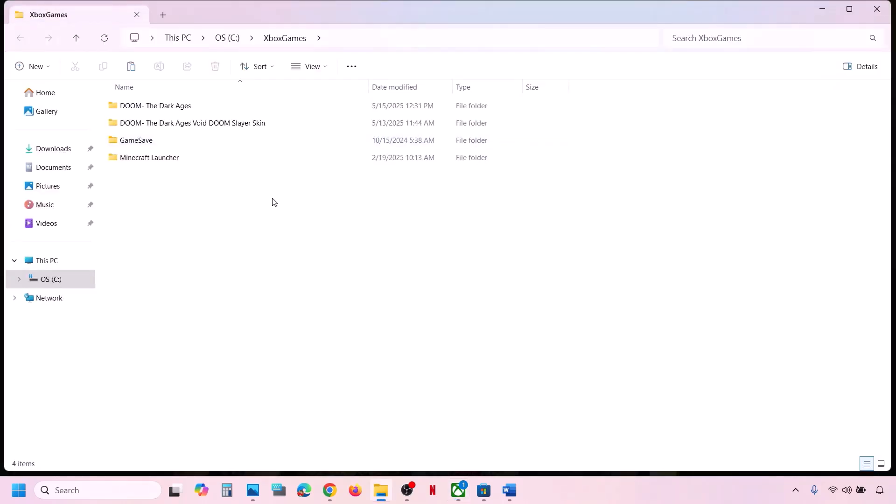
- Open the DOOM- The Dark Ages > Content folder in File Explorer
{"action": "double_click", "coordinate": [171, 106]}
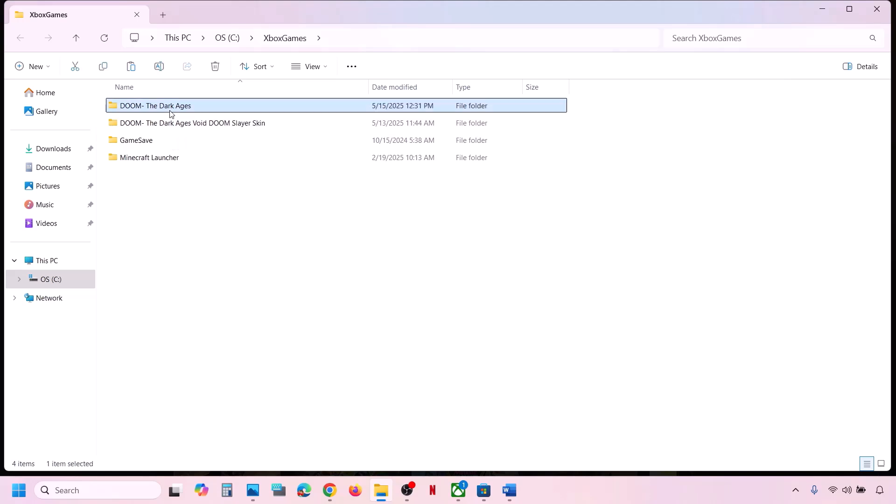
{"action": "double_click", "coordinate": [156, 107]}
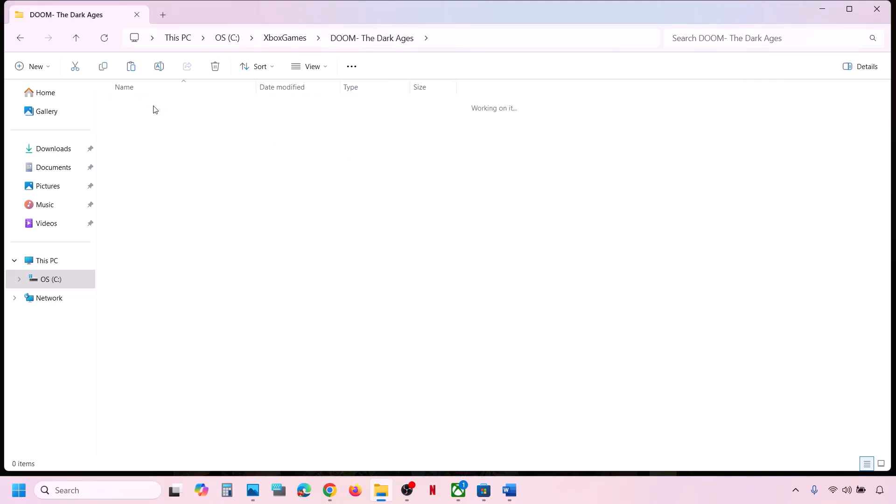
{"action": "scroll", "coordinate": [171, 260], "scroll_direction": "down", "scroll_amount": 1}
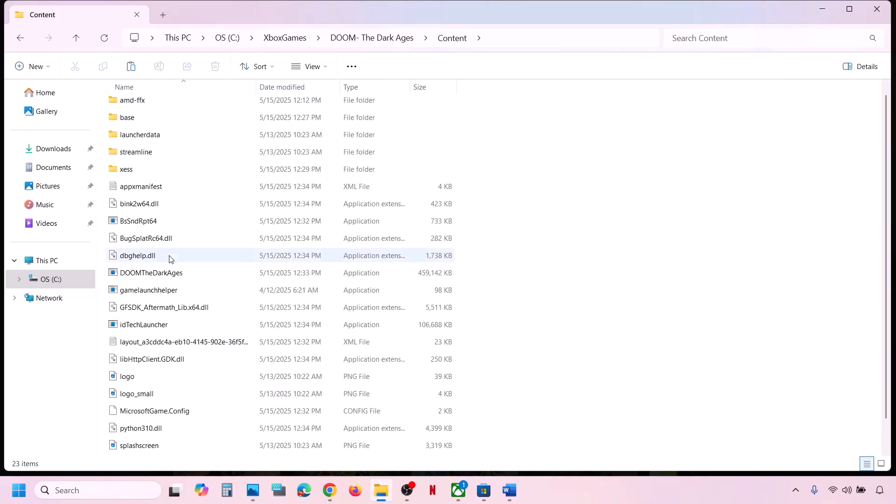
{"action": "scroll", "coordinate": [171, 260], "scroll_direction": "up", "scroll_amount": 1}
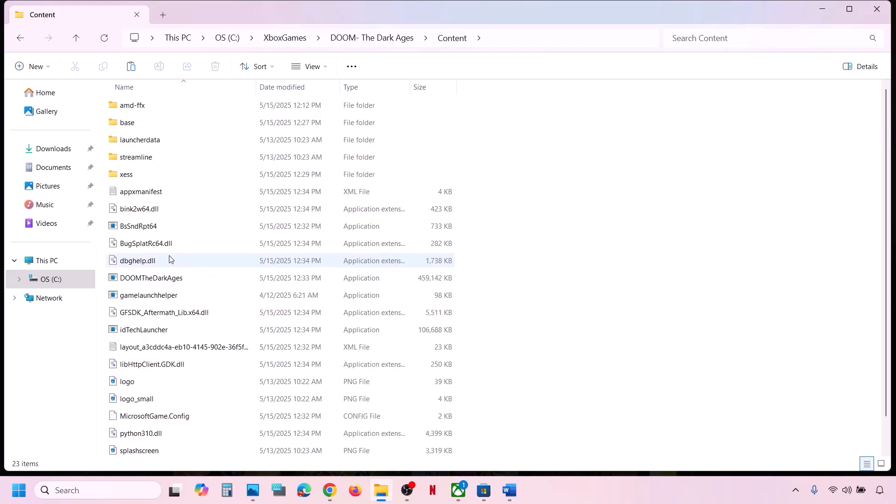
- Run the game launcher from the Content folder, then close the DOOM launcher window
{"action": "left_click", "coordinate": [150, 281]}
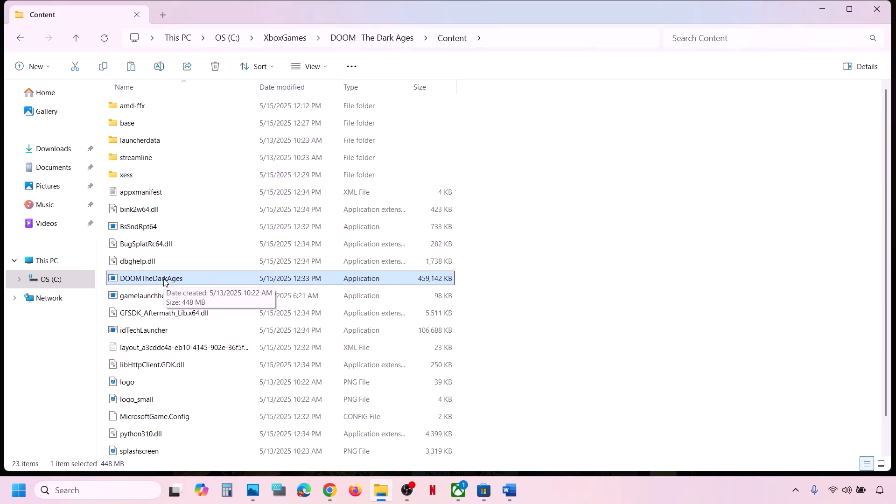
{"action": "right_click", "coordinate": [164, 283]}
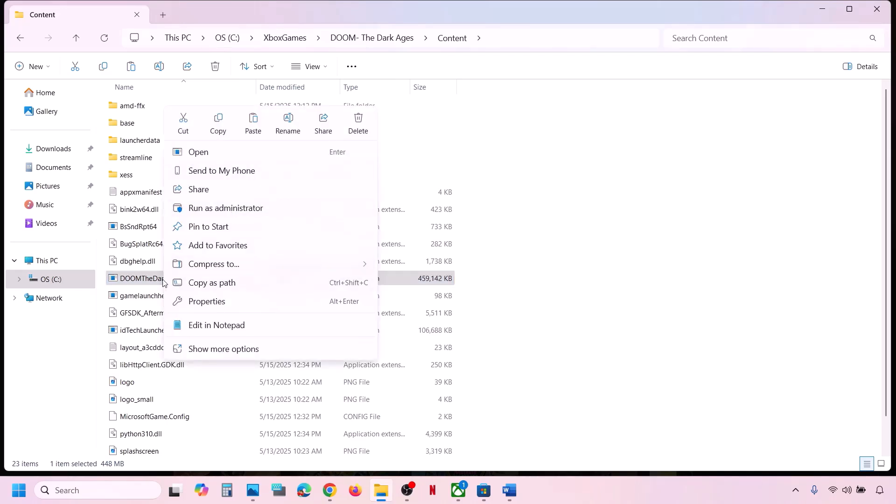
{"action": "left_click", "coordinate": [647, 261]}
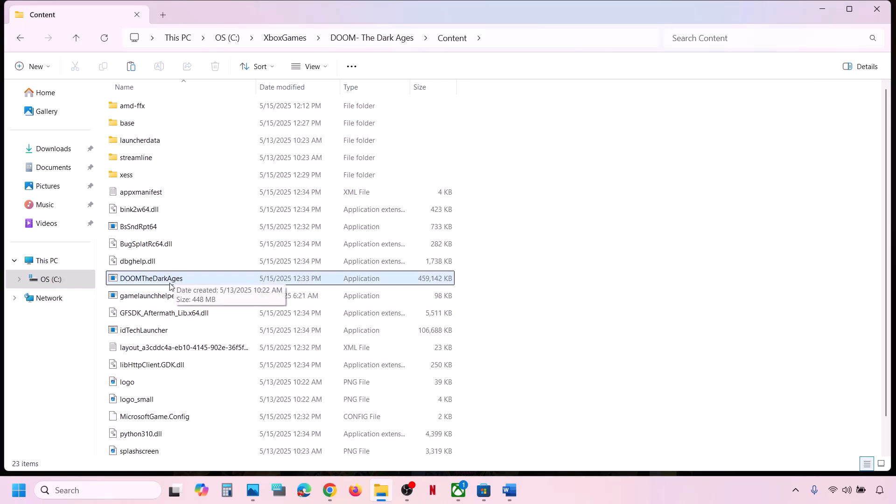
{"action": "left_click", "coordinate": [156, 297]}
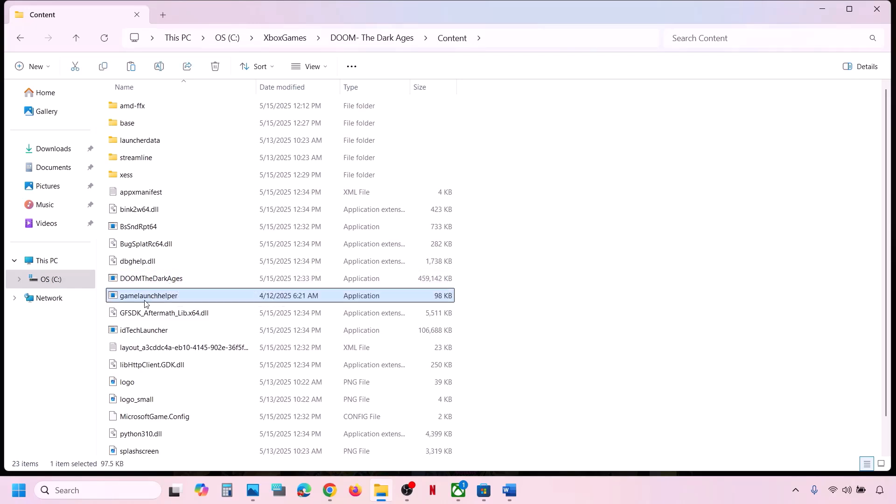
{"action": "scroll", "coordinate": [160, 303], "scroll_direction": "down", "scroll_amount": 1}
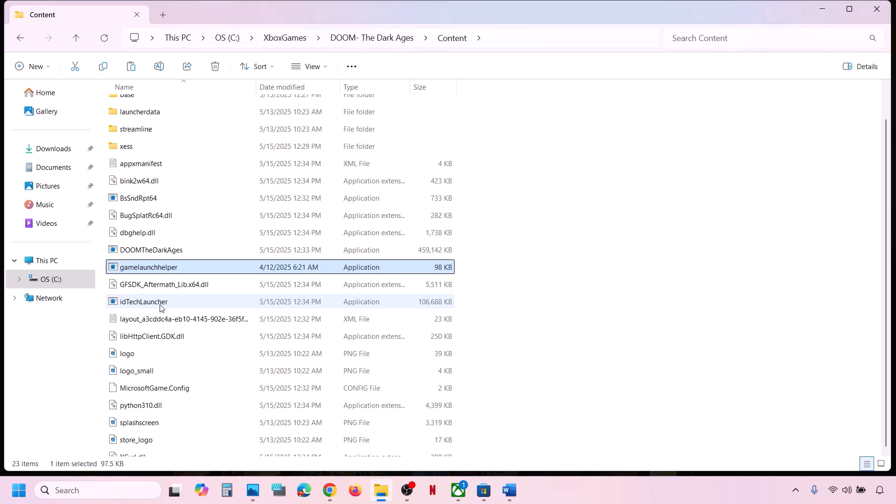
{"action": "scroll", "coordinate": [160, 308], "scroll_direction": "down", "scroll_amount": 1}
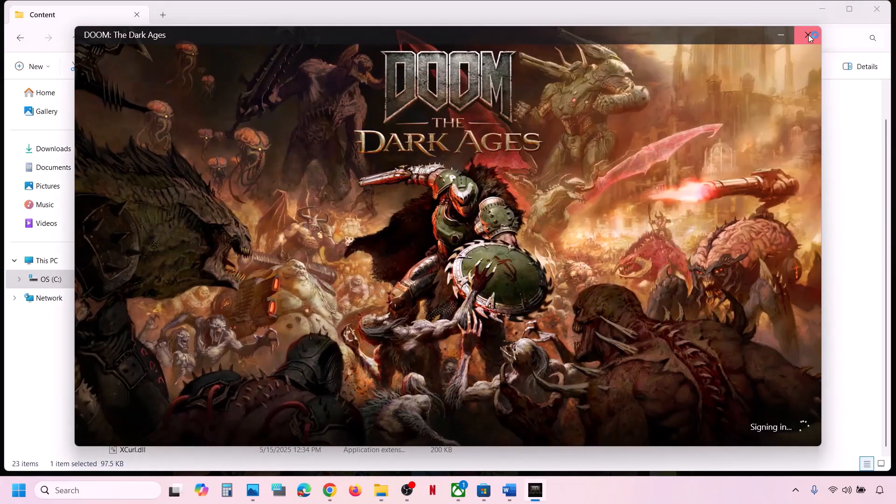
{"action": "left_click", "coordinate": [808, 35]}
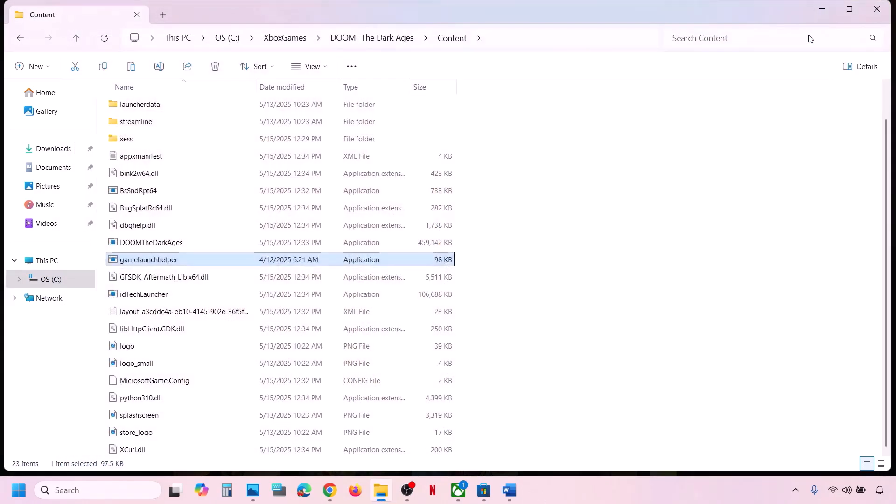
{"action": "left_click", "coordinate": [136, 246]}
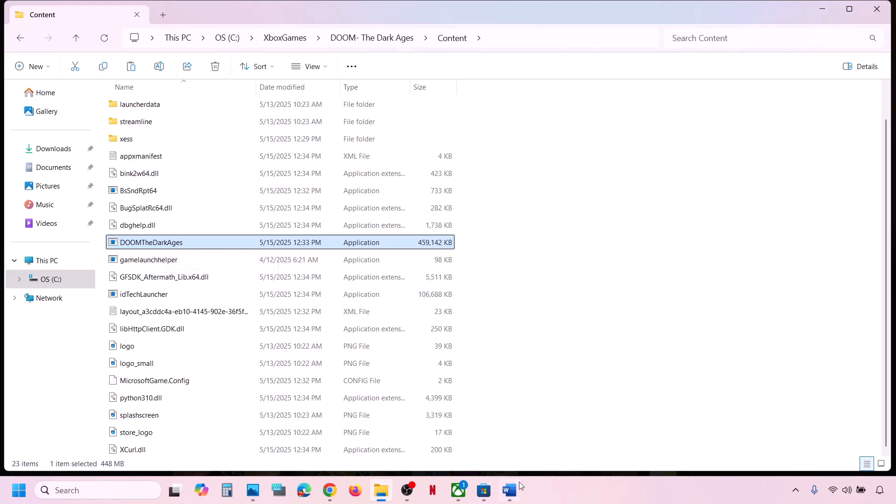
- Highlight the Step 2 Gaming Services repair tool instruction in the notes
{"action": "left_click", "coordinate": [509, 490]}
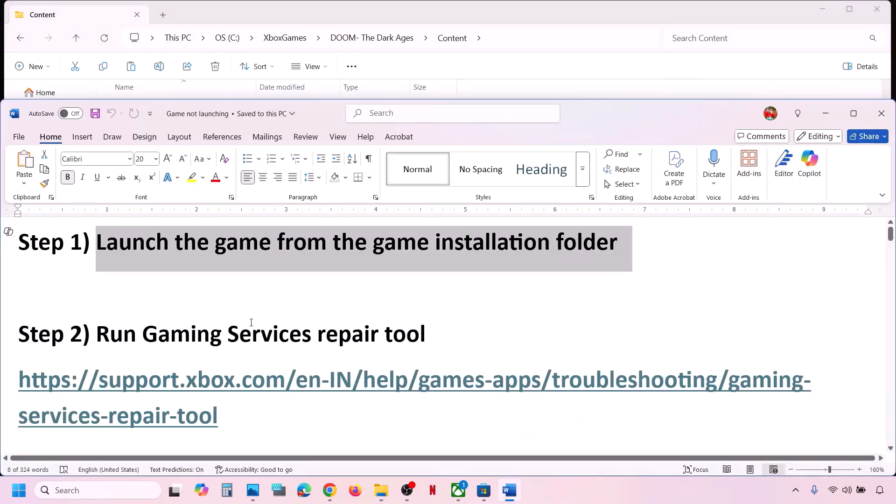
{"action": "scroll", "coordinate": [251, 322], "scroll_direction": "down", "scroll_amount": 1}
{"action": "left_click_drag", "start_coordinate": [104, 330], "coordinate": [426, 328]}
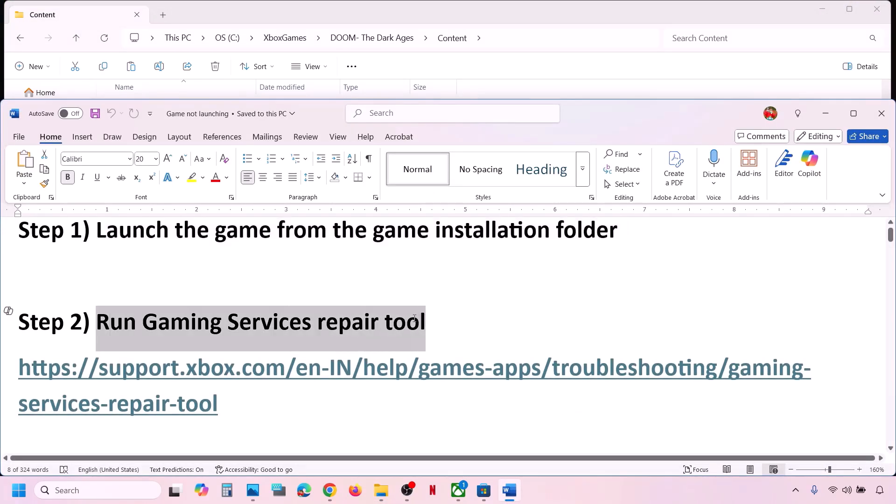
- Run the Gaming Services Repair Tool from Support until every service completes, then close it
{"action": "left_click", "coordinate": [459, 499]}
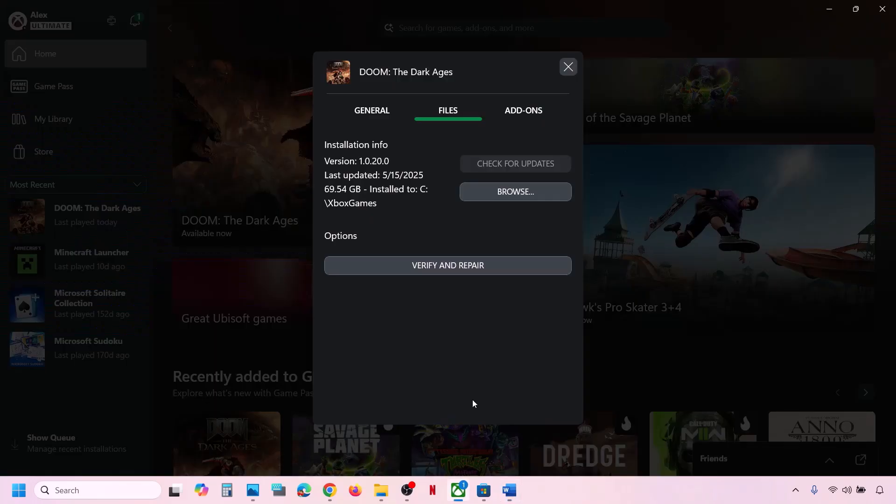
{"action": "left_click", "coordinate": [568, 66]}
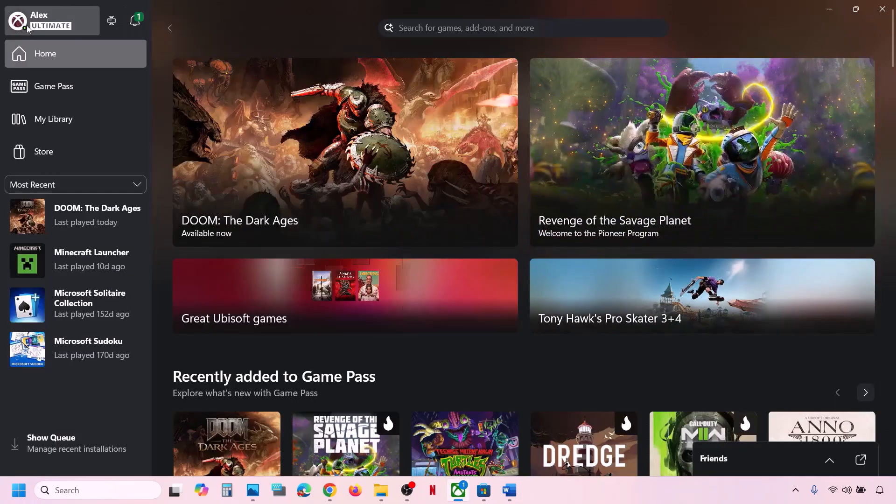
{"action": "left_click", "coordinate": [55, 20]}
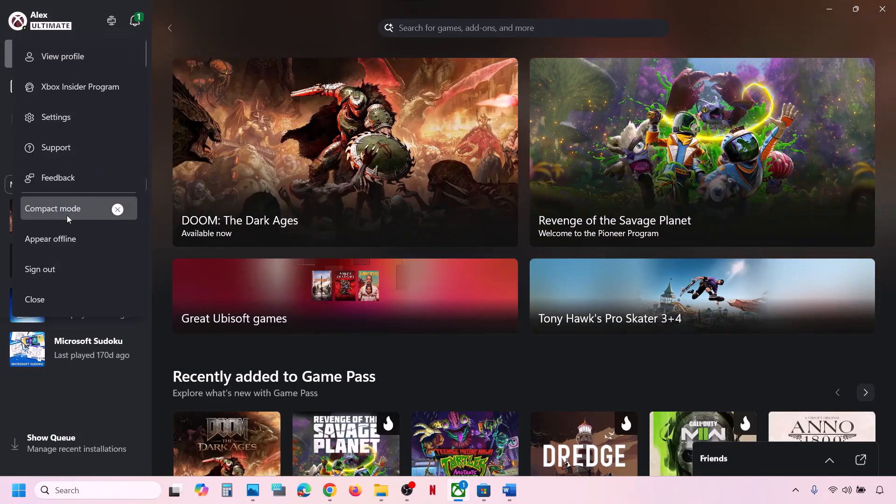
{"action": "left_click", "coordinate": [62, 155]}
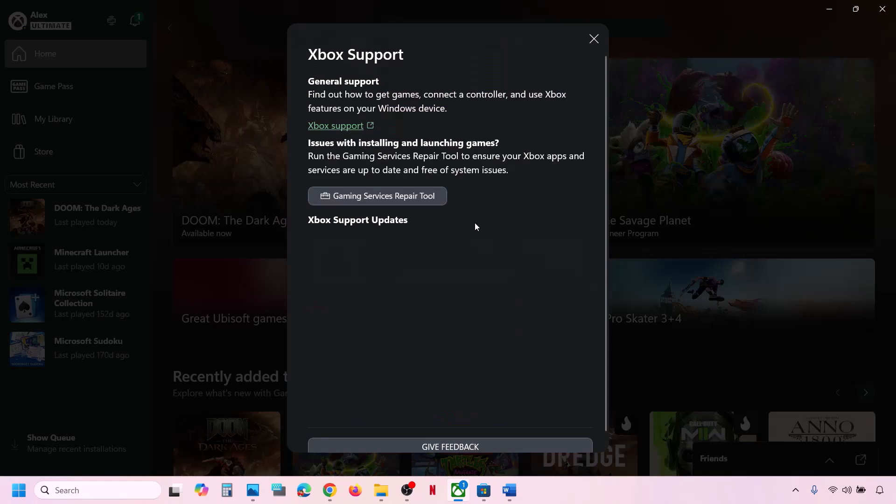
{"action": "left_click", "coordinate": [396, 199]}
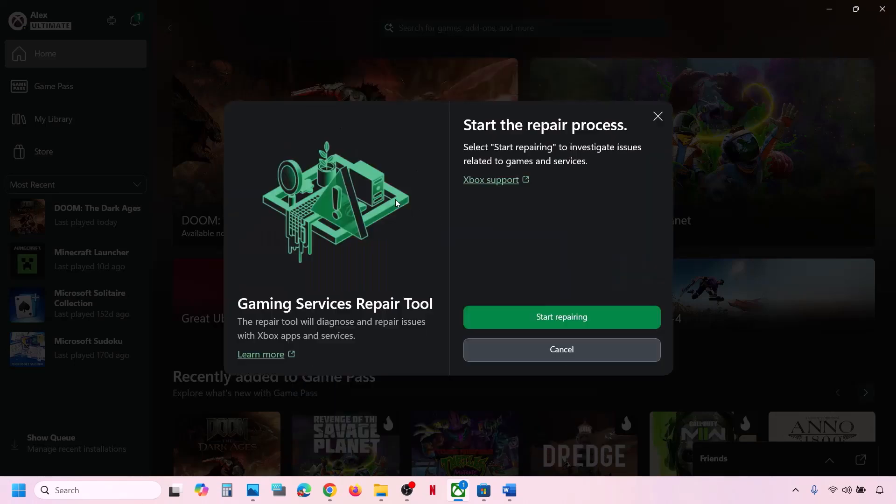
{"action": "left_click", "coordinate": [561, 320]}
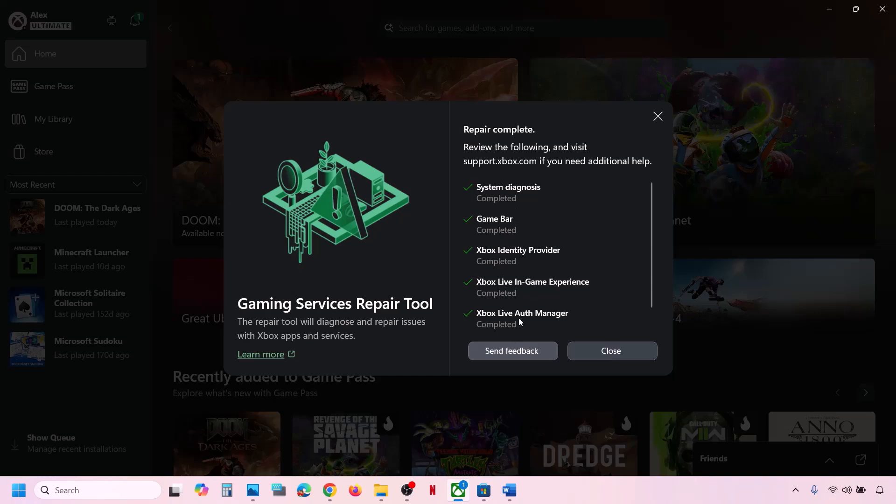
{"action": "scroll", "coordinate": [476, 263], "scroll_direction": "down", "scroll_amount": 1}
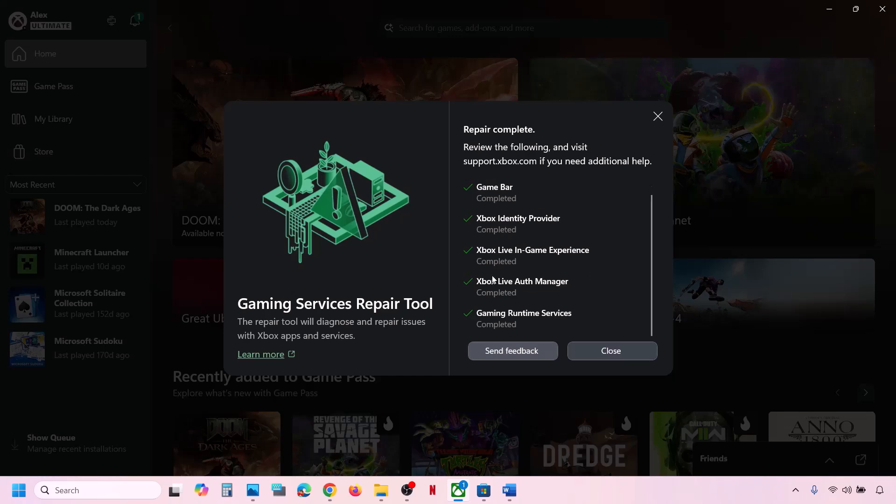
{"action": "left_click", "coordinate": [608, 352]}
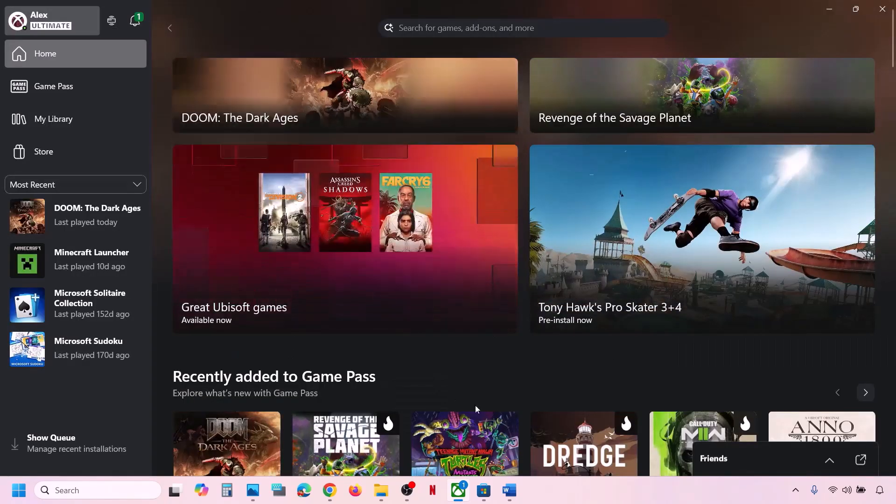
- Download GamingRepairTool from the support article's Downloadable version, run it to success, and close it
{"action": "left_click", "coordinate": [329, 490]}
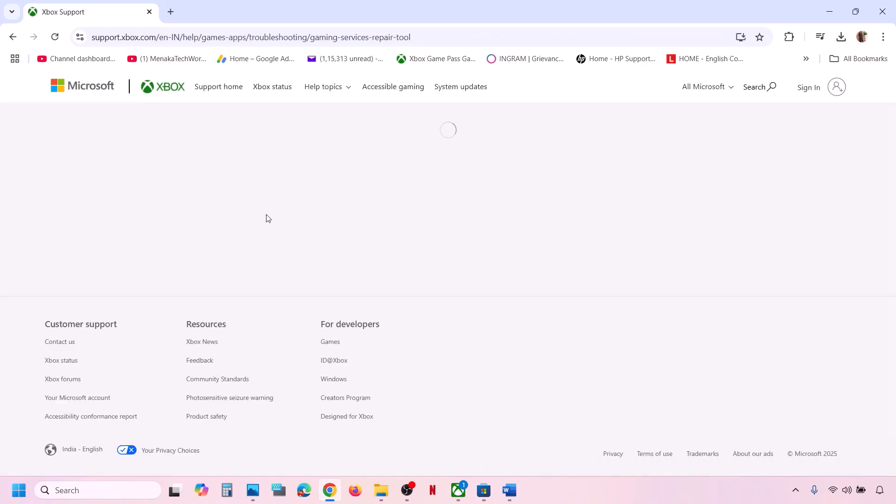
{"action": "scroll", "coordinate": [269, 219], "scroll_direction": "down", "scroll_amount": 4}
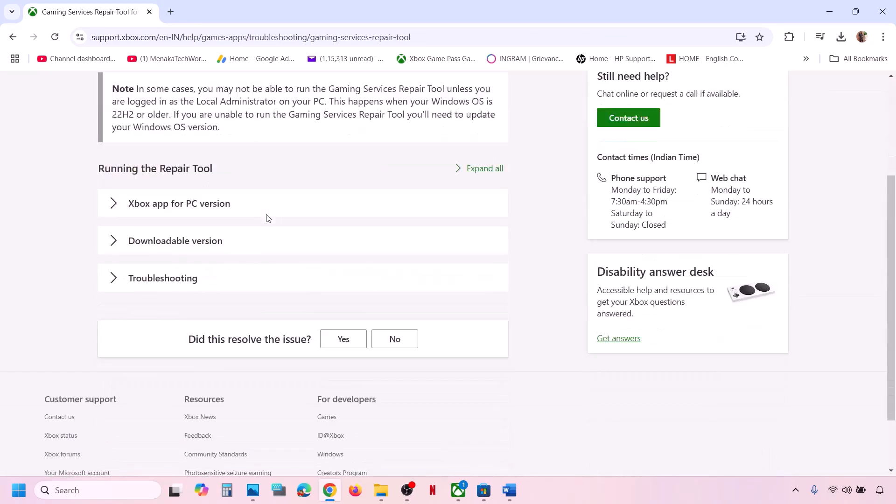
{"action": "left_click", "coordinate": [189, 224]}
{"action": "scroll", "coordinate": [182, 224], "scroll_direction": "down", "scroll_amount": 8}
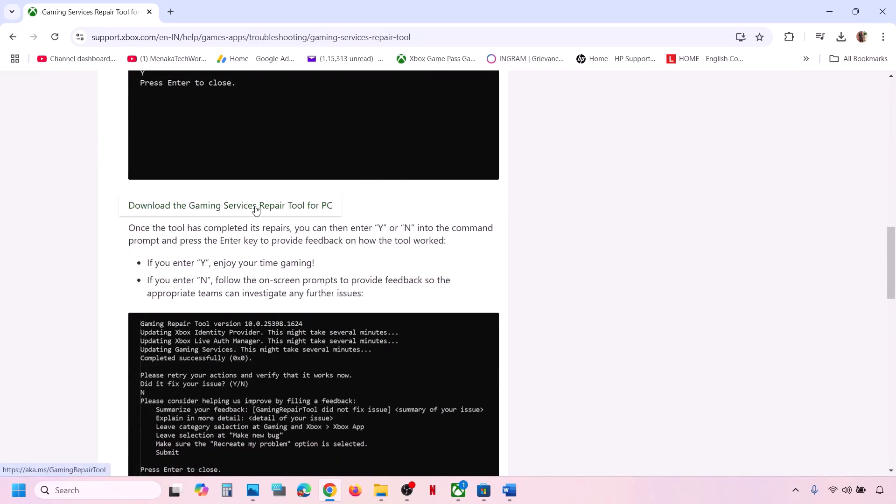
{"action": "left_click", "coordinate": [275, 206]}
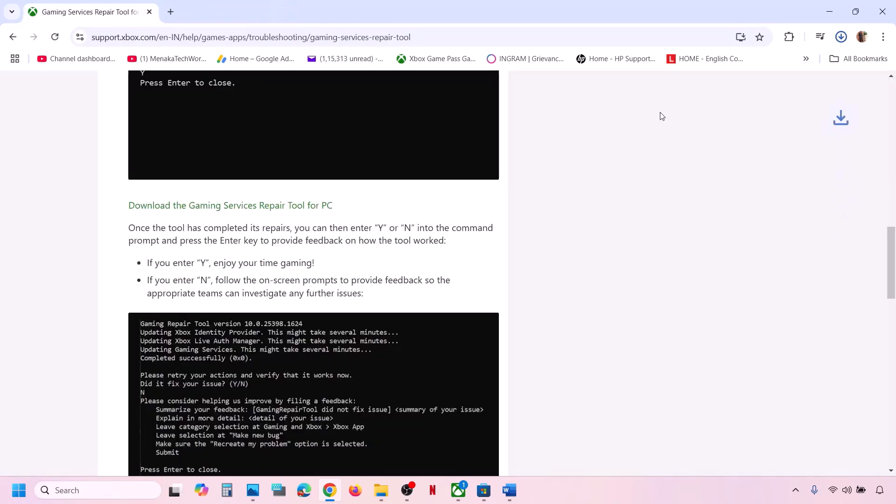
{"action": "left_click", "coordinate": [742, 68]}
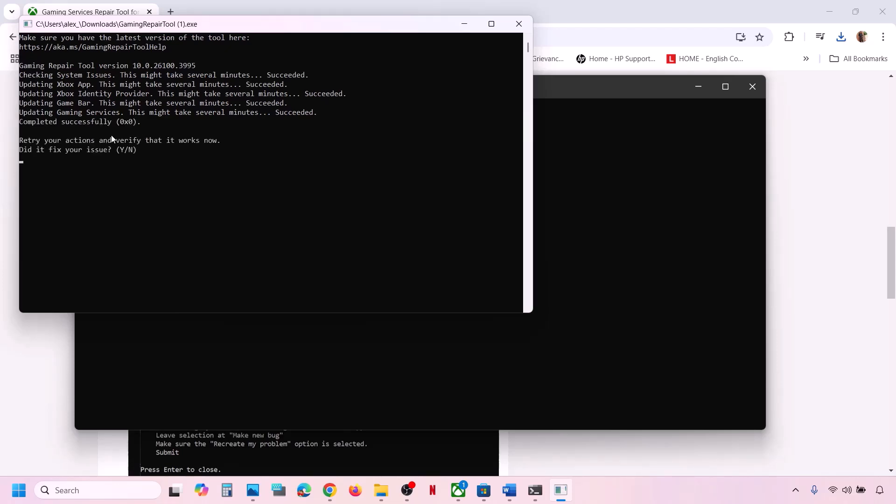
{"action": "left_click", "coordinate": [517, 25]}
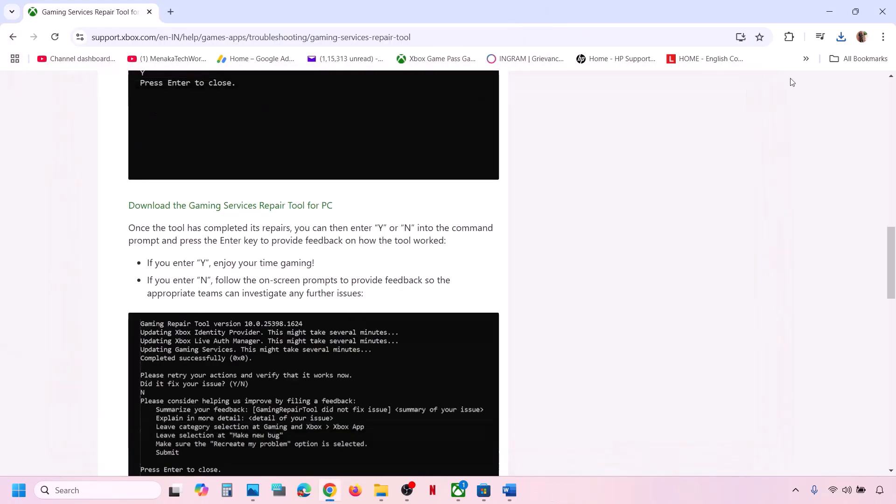
- Bring the Word notes to Step 3 and maximize the window
{"action": "left_click", "coordinate": [508, 490]}
{"action": "scroll", "coordinate": [295, 362], "scroll_direction": "down", "scroll_amount": 2}
{"action": "scroll", "coordinate": [295, 362], "scroll_direction": "down", "scroll_amount": 4}
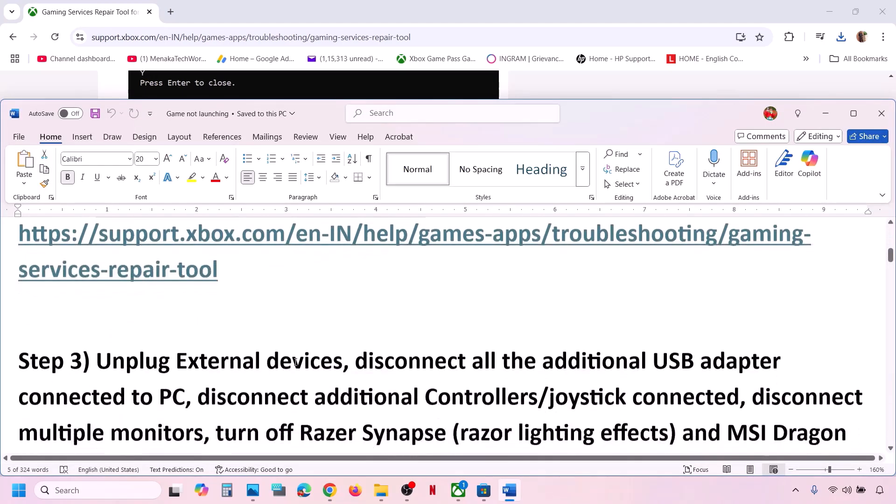
{"action": "left_click", "coordinate": [854, 113]}
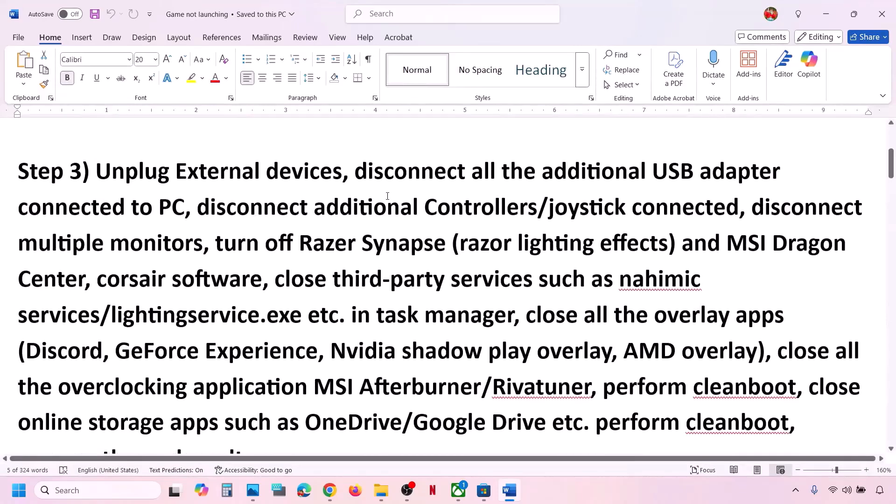
- Highlight Step 3 advice on USB adapters, extra controllers, multiple monitors and the Discord overlay
{"action": "left_click_drag", "start_coordinate": [355, 175], "coordinate": [670, 208]}
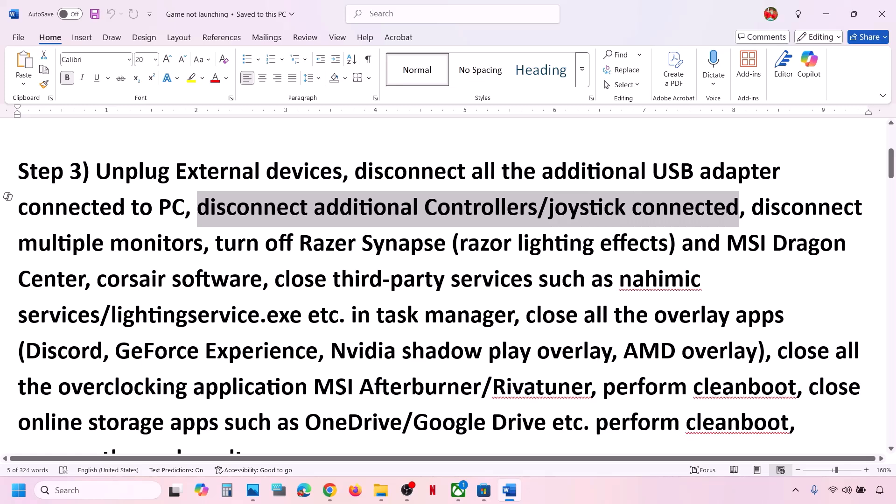
{"action": "left_click_drag", "start_coordinate": [726, 210], "coordinate": [865, 209]}
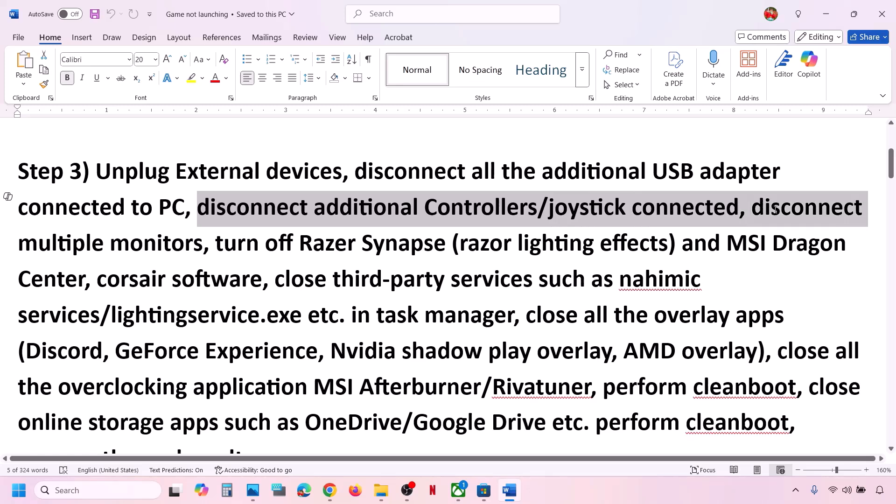
{"action": "left_click", "coordinate": [401, 209]}
{"action": "left_click_drag", "start_coordinate": [197, 205], "coordinate": [738, 209]}
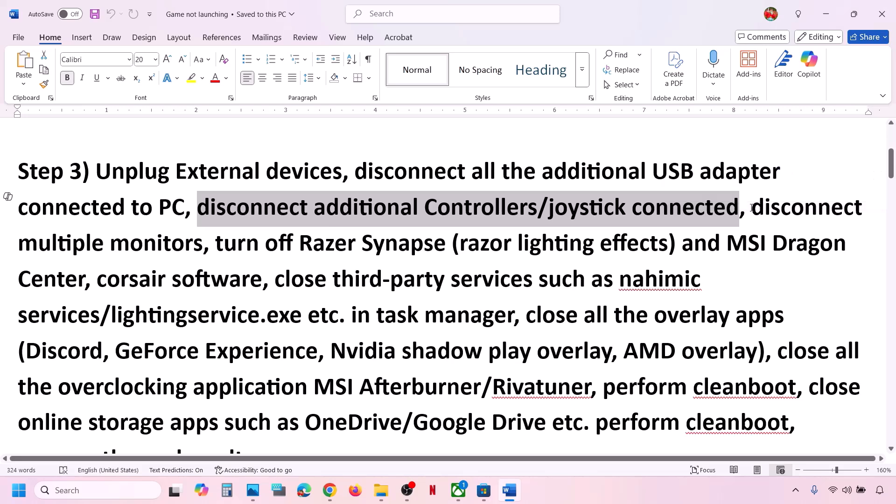
{"action": "left_click_drag", "start_coordinate": [751, 208], "coordinate": [761, 315]}
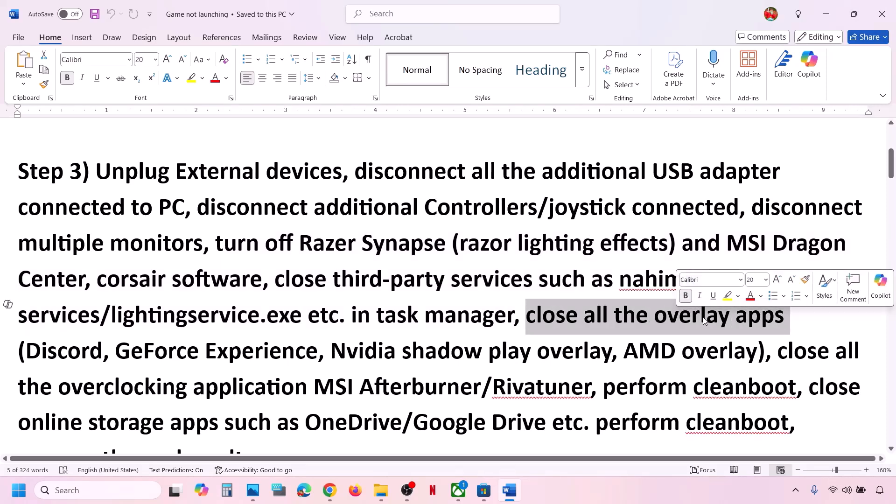
{"action": "left_click_drag", "start_coordinate": [103, 351], "coordinate": [25, 351]}
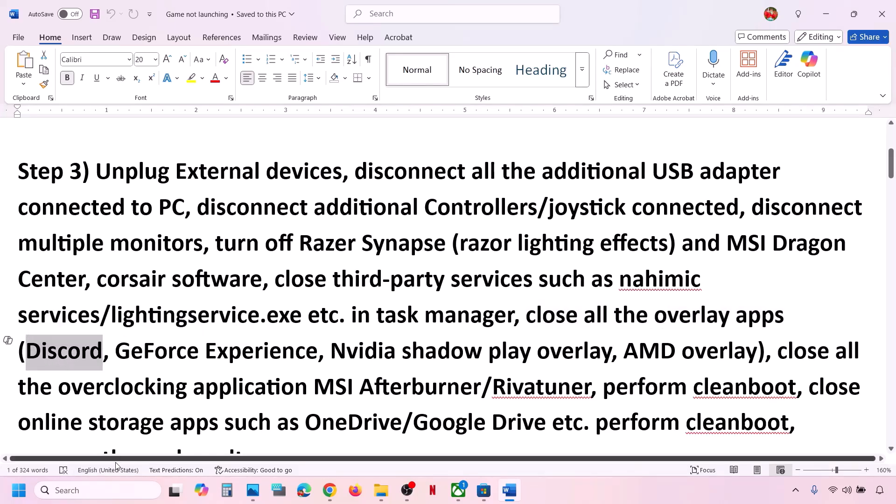
{"action": "left_click", "coordinate": [95, 490]}
- Launch NVIDIA App via search 'nvi', confirm NVIDIA overlay is off in Settings, and close it
{"action": "type", "text": "nvi"}
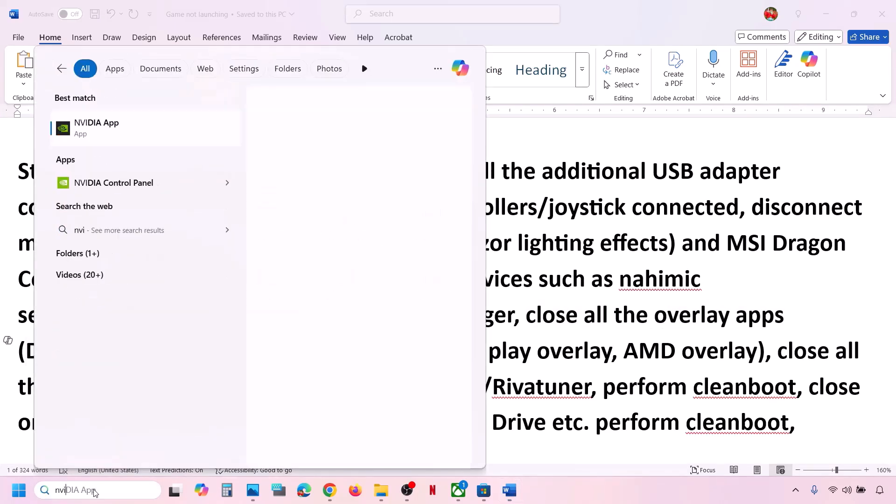
{"action": "key", "text": "Return"}
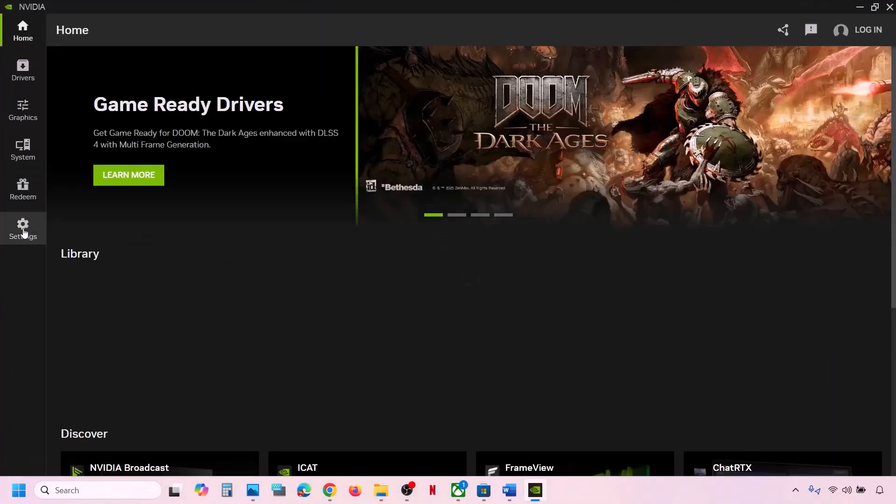
{"action": "left_click", "coordinate": [23, 231]}
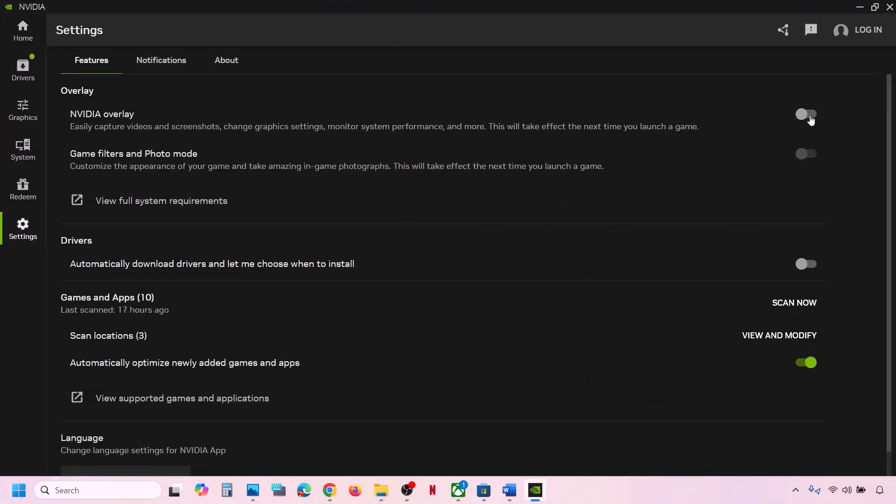
{"action": "left_click", "coordinate": [888, 8]}
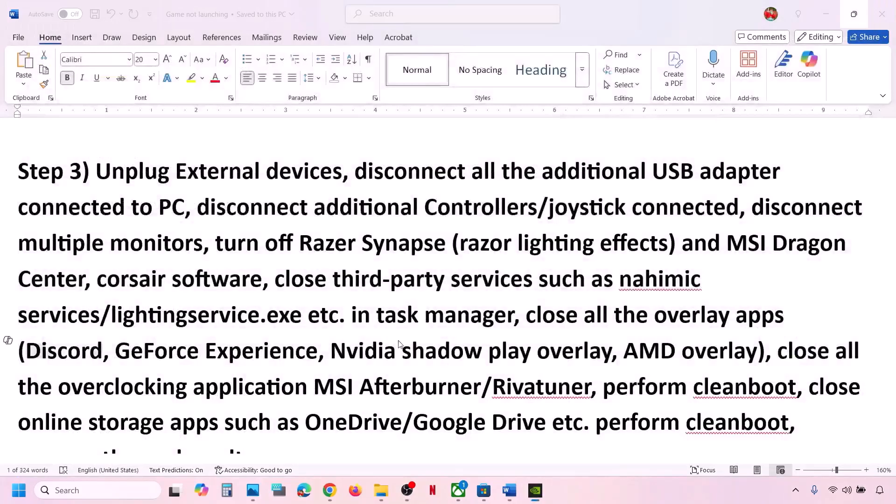
- Highlight Step 3's overlay-apps and MSI Afterburner/Rivatuner text in the Word notes
{"action": "scroll", "coordinate": [399, 326], "scroll_direction": "down", "scroll_amount": 1}
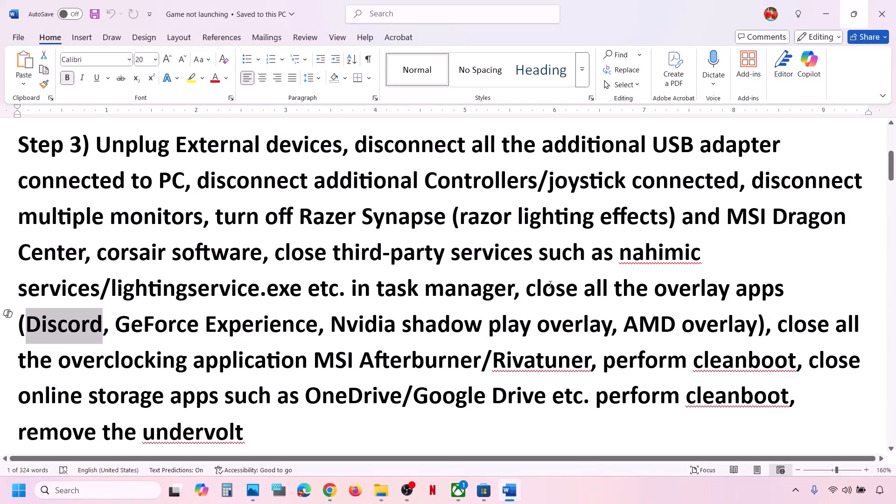
{"action": "left_click_drag", "start_coordinate": [528, 290], "coordinate": [482, 355]}
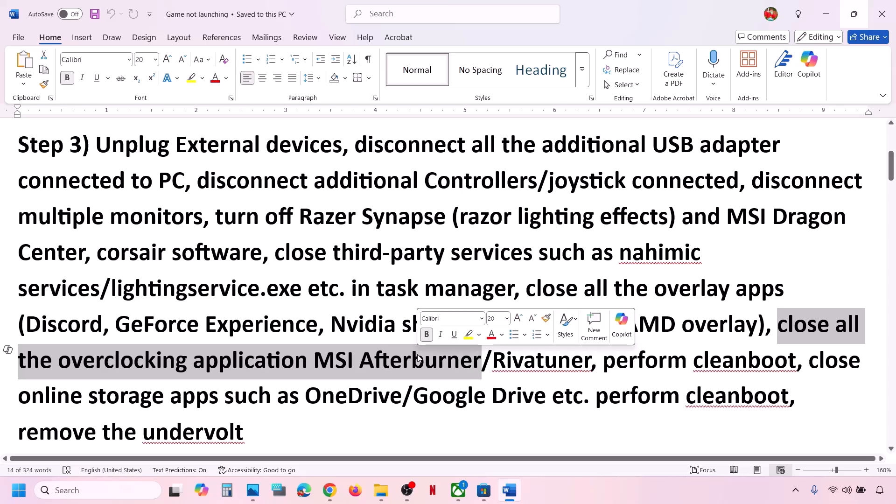
{"action": "scroll", "coordinate": [417, 354], "scroll_direction": "down", "scroll_amount": 1}
{"action": "left_click_drag", "start_coordinate": [316, 349], "coordinate": [565, 333]}
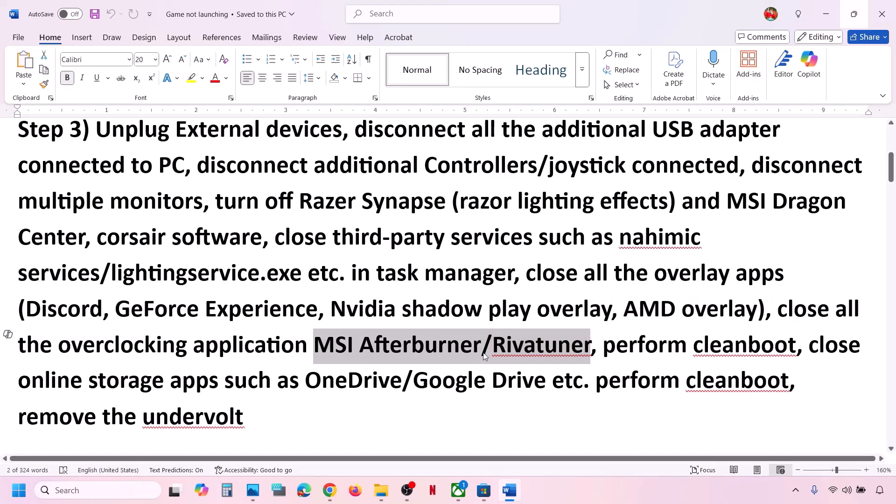
{"action": "left_click", "coordinate": [107, 488]}
- Launch MSI Afterburner and RivaTuner from Windows search, then close the Afterburner window
{"action": "type", "text": "msi afterburner"}
{"action": "key", "text": "Return"}
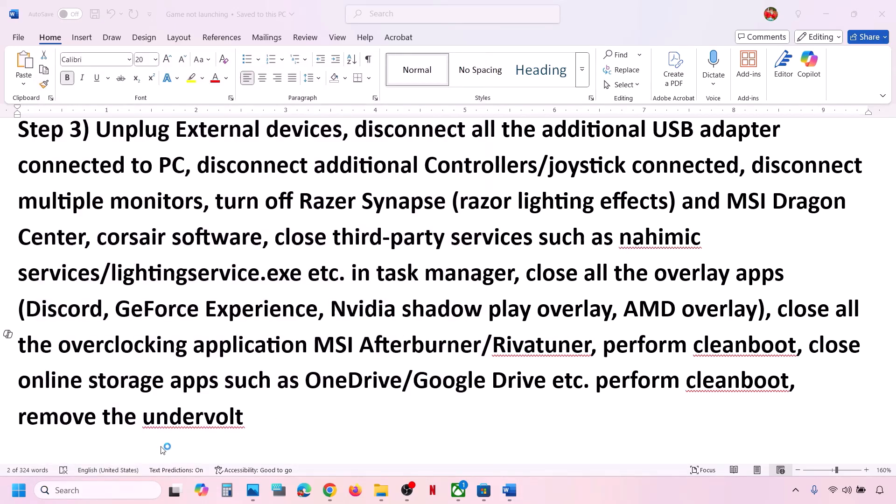
{"action": "left_click", "coordinate": [128, 487]}
{"action": "type", "text": "riva"}
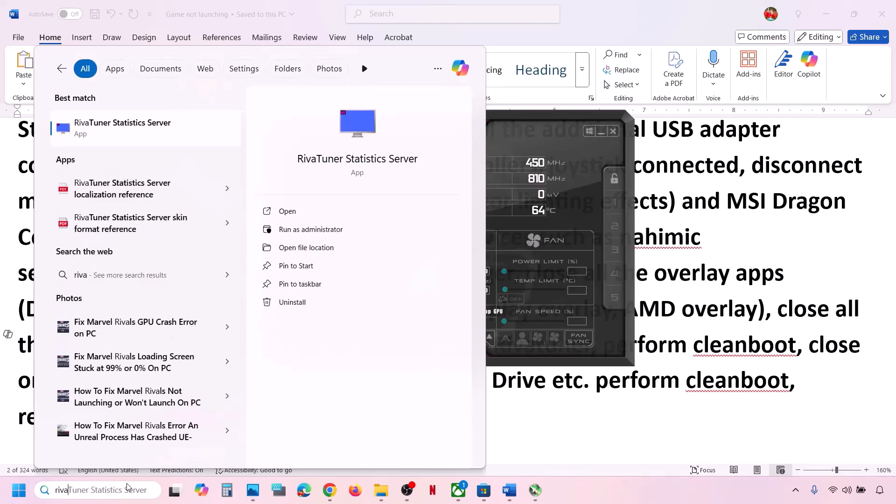
{"action": "key", "text": "Return"}
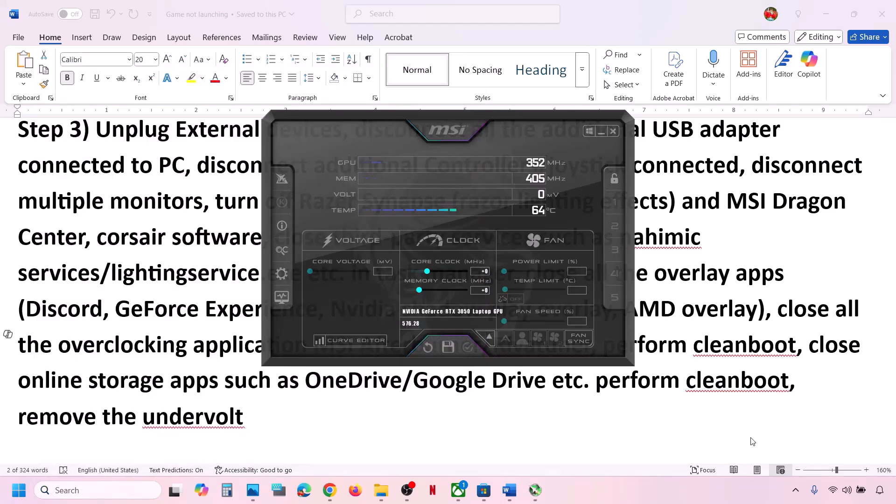
{"action": "left_click", "coordinate": [603, 139]}
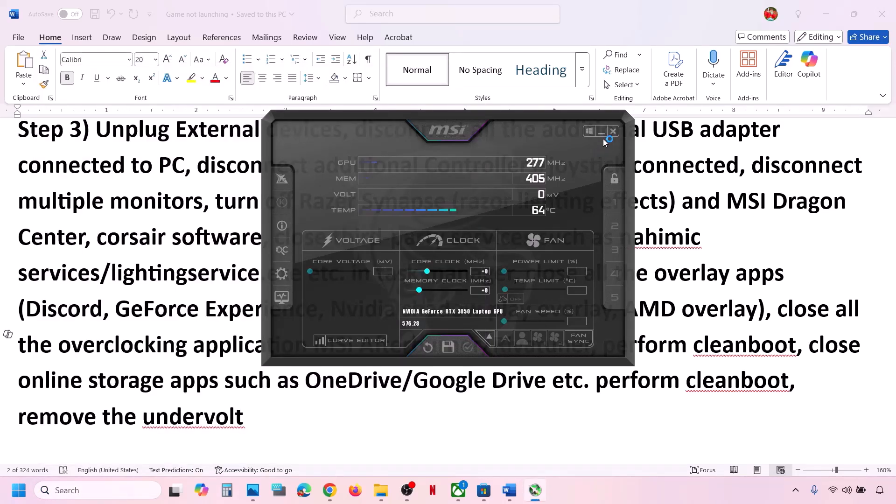
{"action": "left_click", "coordinate": [612, 131]}
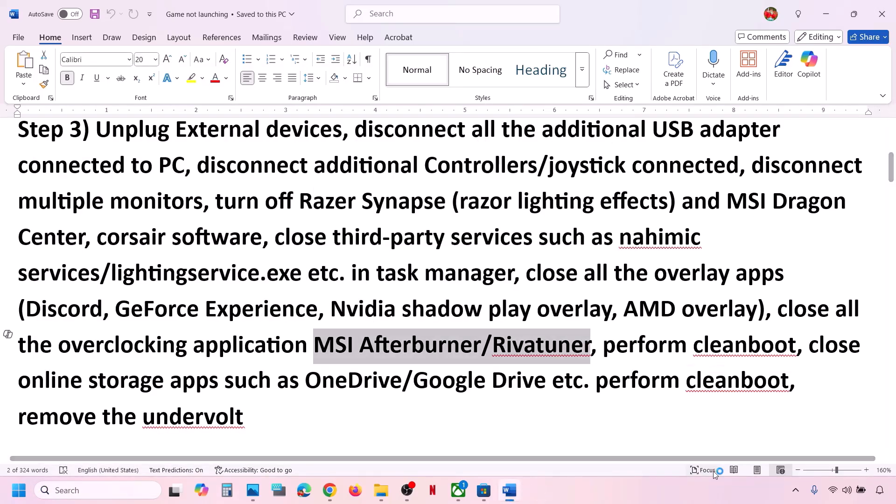
- Quit RivaTuner and the remaining overclocking app from their hidden tray icons
{"action": "left_click", "coordinate": [798, 495]}
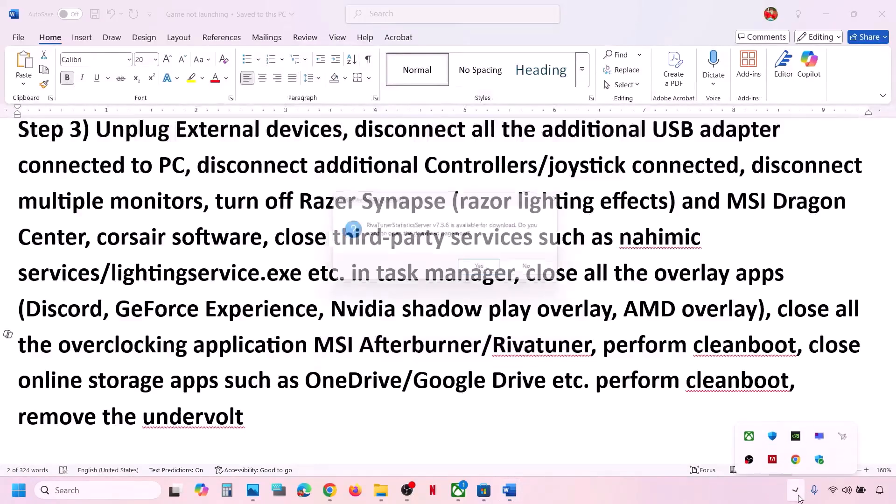
{"action": "right_click", "coordinate": [847, 431]}
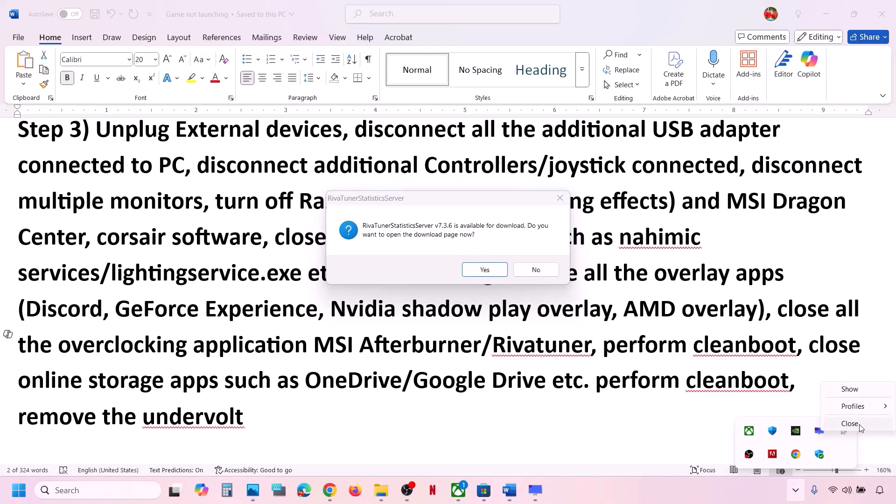
{"action": "left_click", "coordinate": [850, 423]}
{"action": "right_click", "coordinate": [819, 435]}
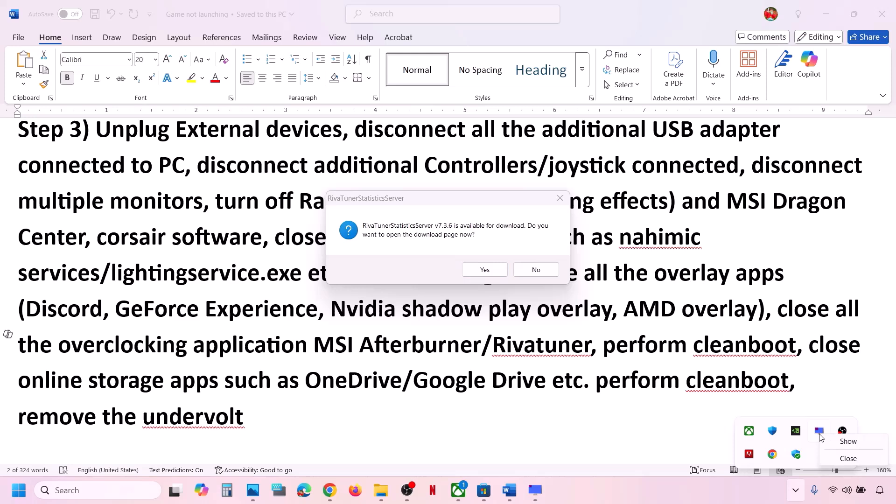
{"action": "left_click", "coordinate": [853, 460]}
- Insert 'Set overclocking to default,' before the overclocking-apps advice in Step 3
{"action": "left_click", "coordinate": [508, 371]}
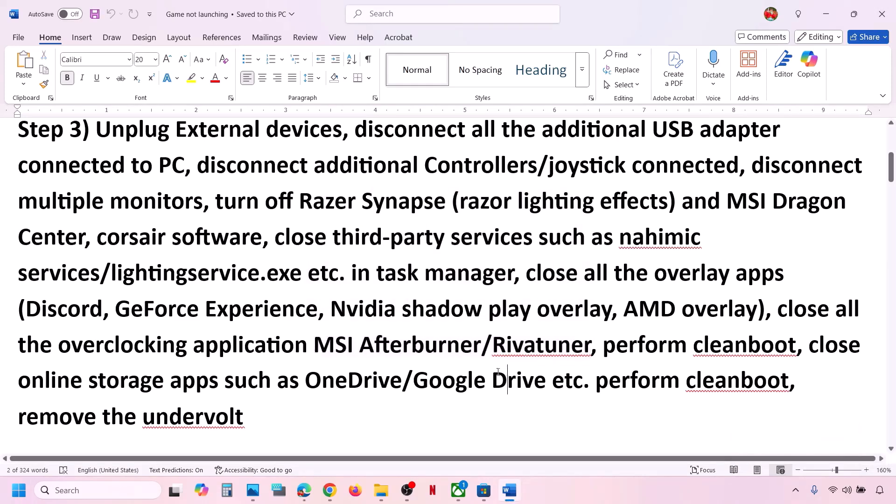
{"action": "left_click_drag", "start_coordinate": [59, 344], "coordinate": [286, 344]}
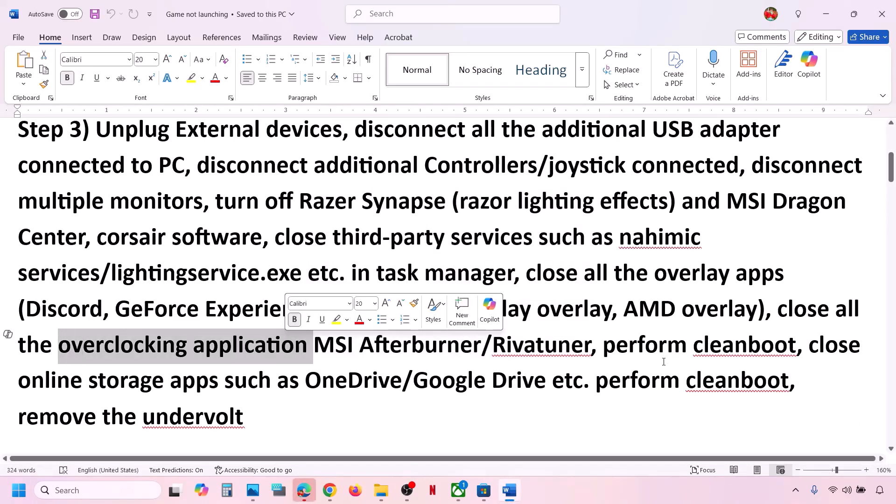
{"action": "left_click", "coordinate": [310, 335]}
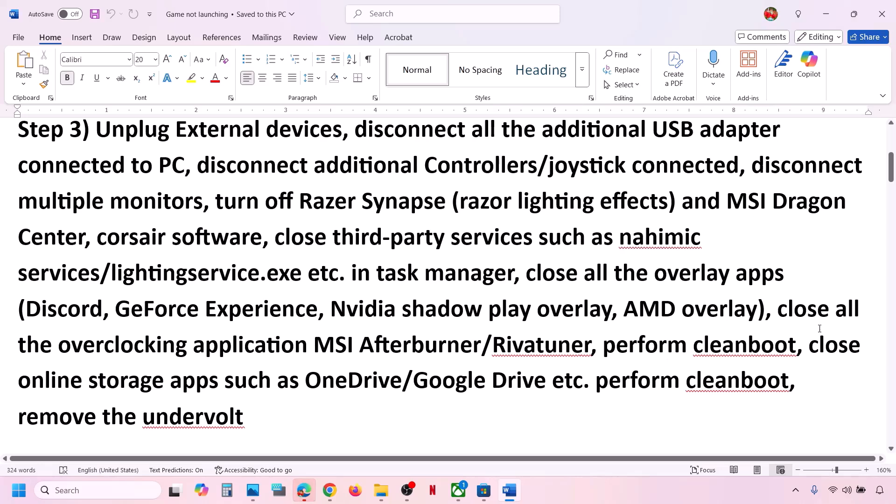
{"action": "left_click", "coordinate": [776, 312]}
{"action": "type", "text": "Set over"}
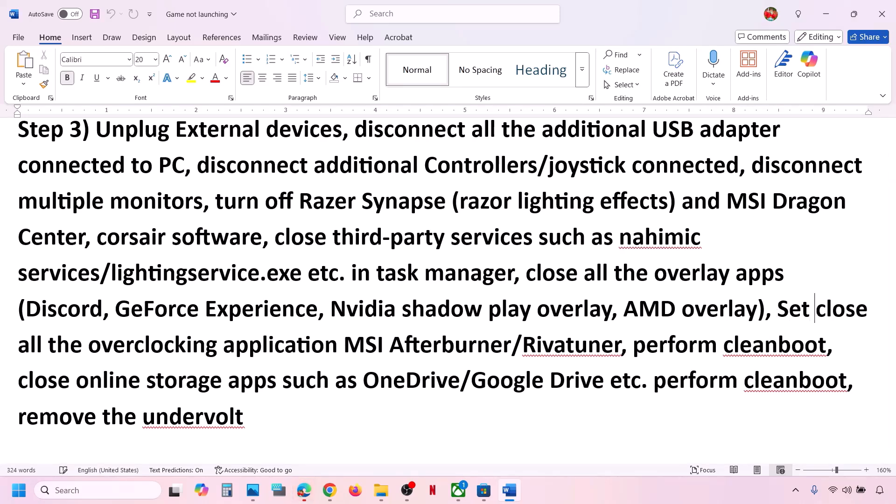
{"action": "type", "text": "clocking to"}
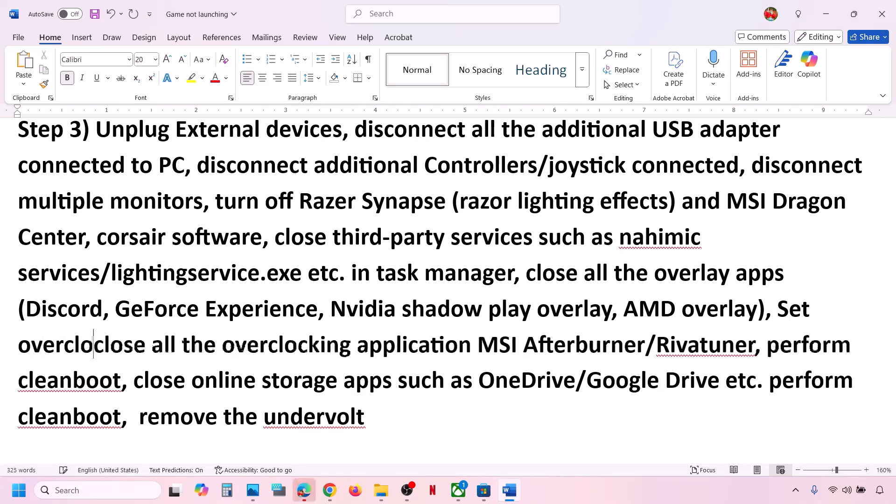
{"action": "type", "text": " default"}
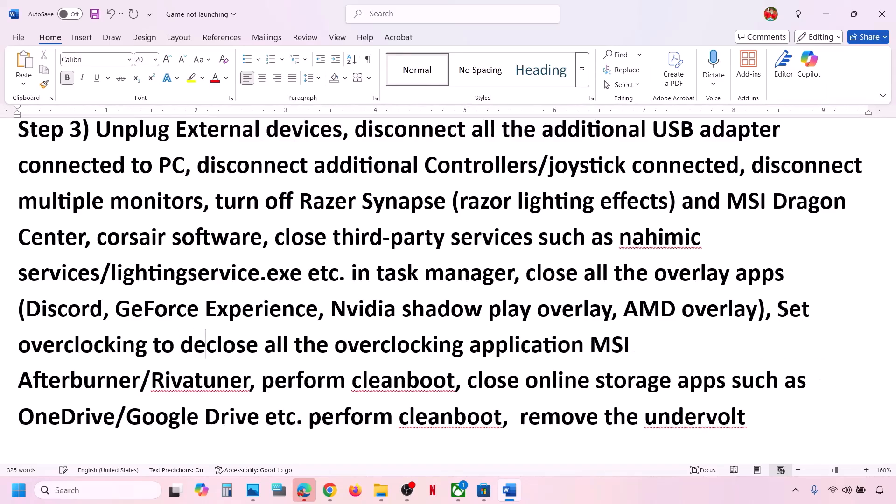
{"action": "type", "text": ","}
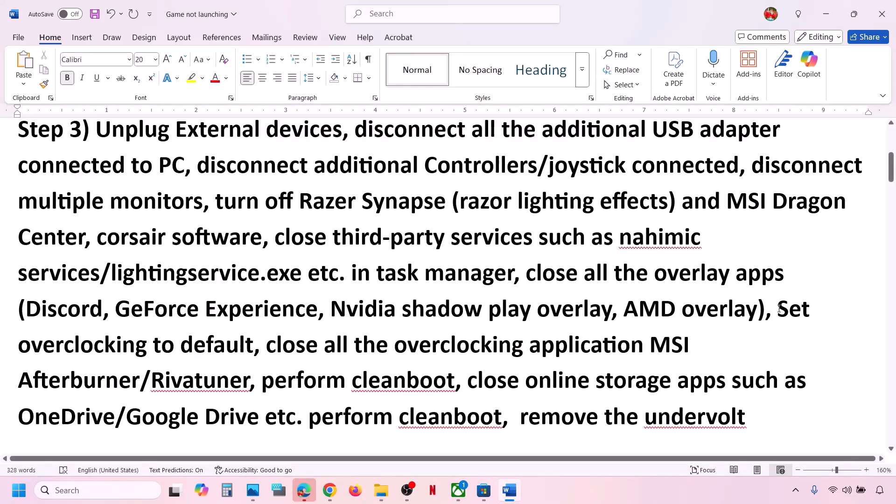
{"action": "left_click_drag", "start_coordinate": [779, 307], "coordinate": [454, 381]}
- Delete the duplicate 'perform cleanboot' and disable all non-Microsoft services in System Configuration, without restarting
{"action": "key", "text": "Delete"}
{"action": "left_click", "coordinate": [124, 494]}
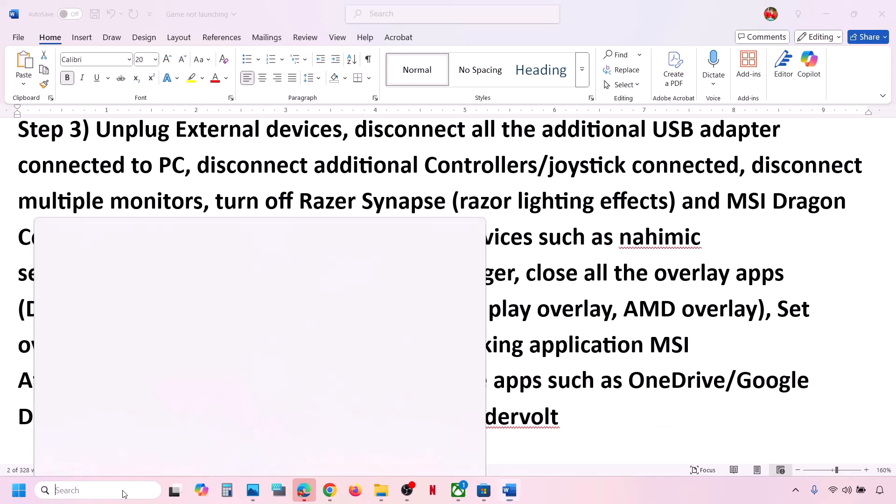
{"action": "type", "text": "ystem"}
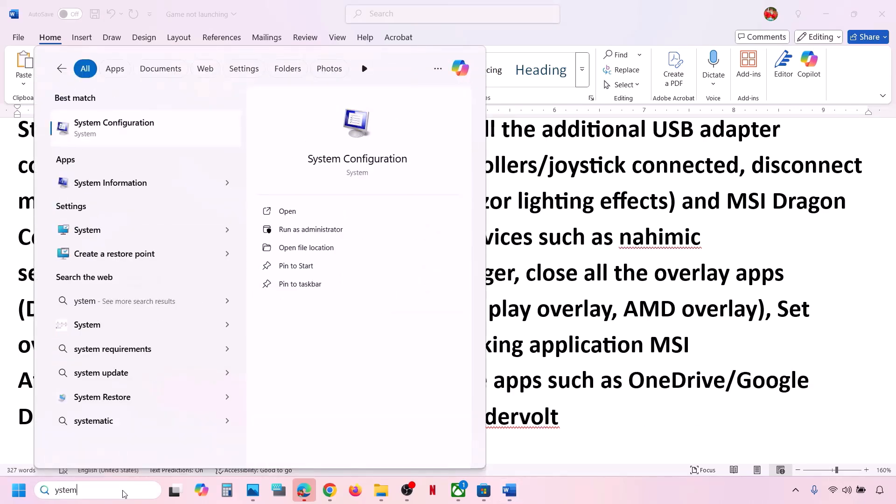
{"action": "type", "text": "s"}
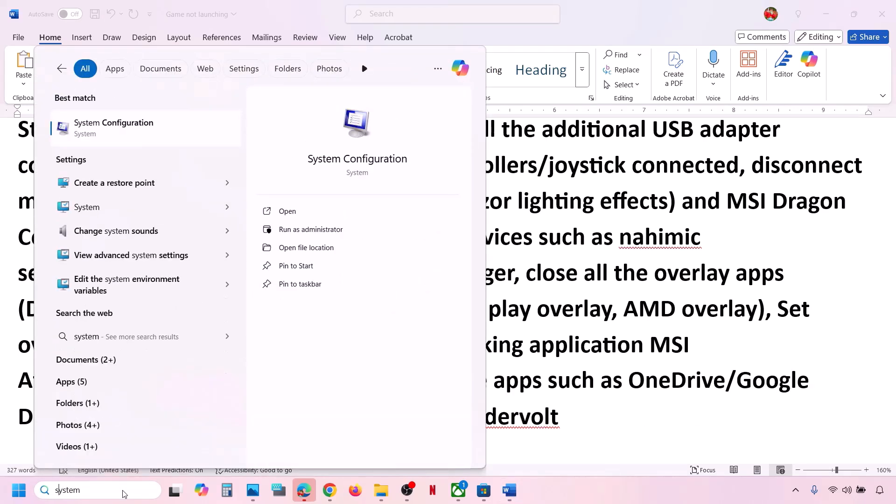
{"action": "type", "text": " cobfi"}
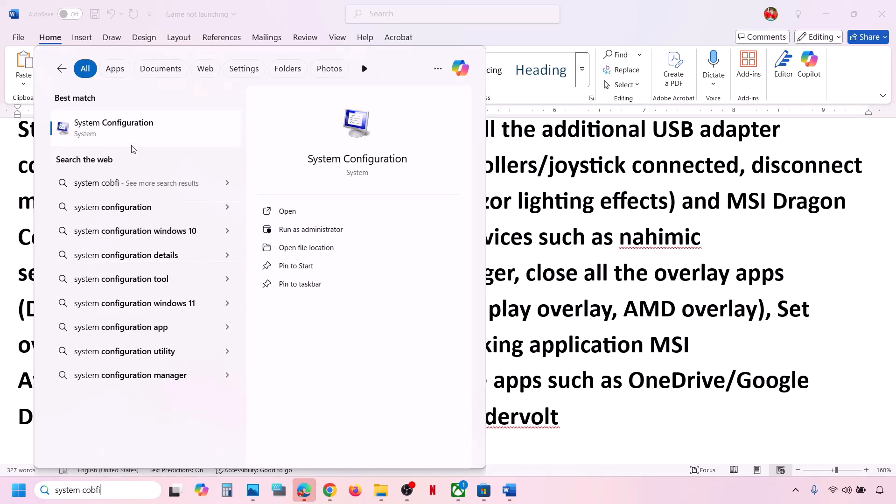
{"action": "left_click", "coordinate": [133, 124]}
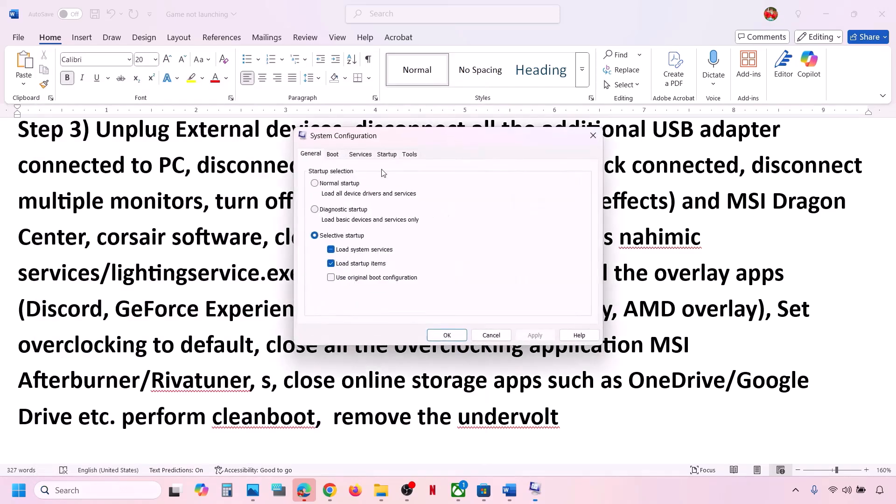
{"action": "left_click", "coordinate": [365, 157]}
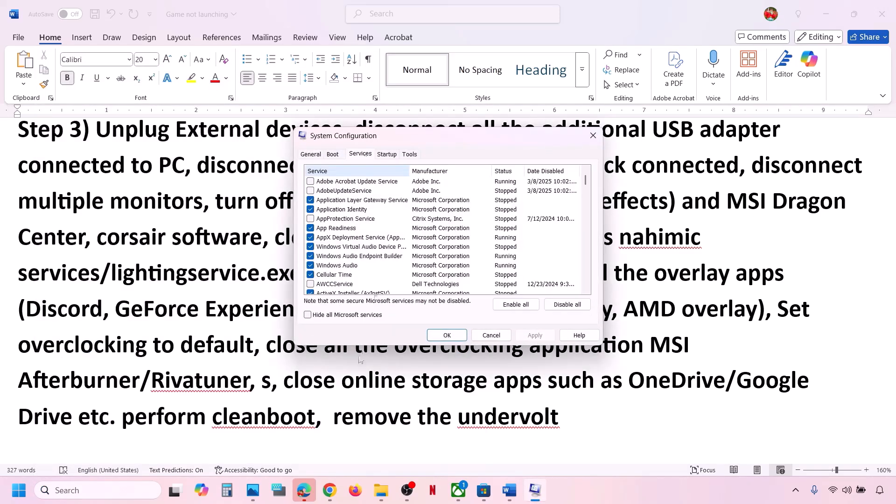
{"action": "left_click", "coordinate": [307, 314]}
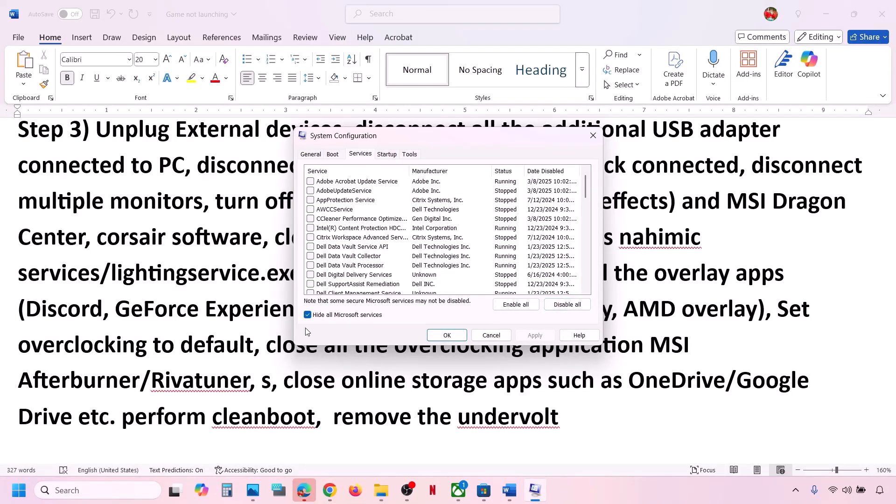
{"action": "left_click", "coordinate": [567, 305]}
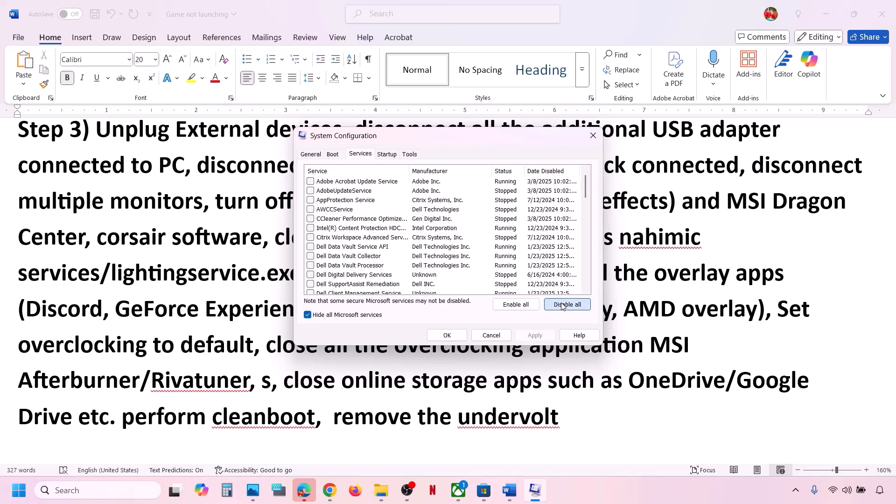
{"action": "left_click", "coordinate": [539, 336]}
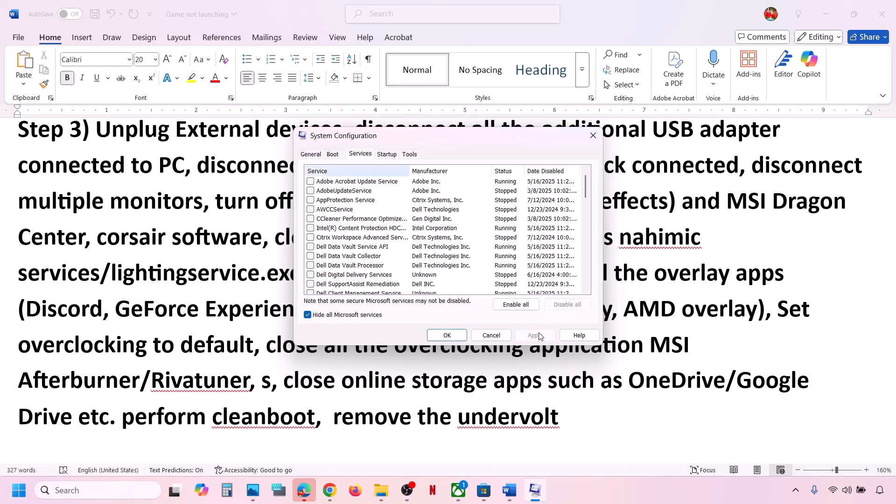
{"action": "left_click", "coordinate": [452, 337]}
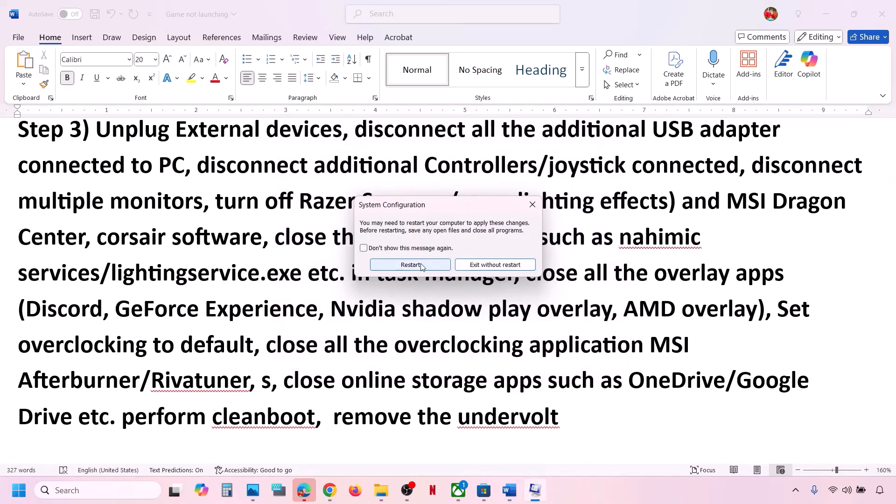
{"action": "left_click", "coordinate": [532, 205]}
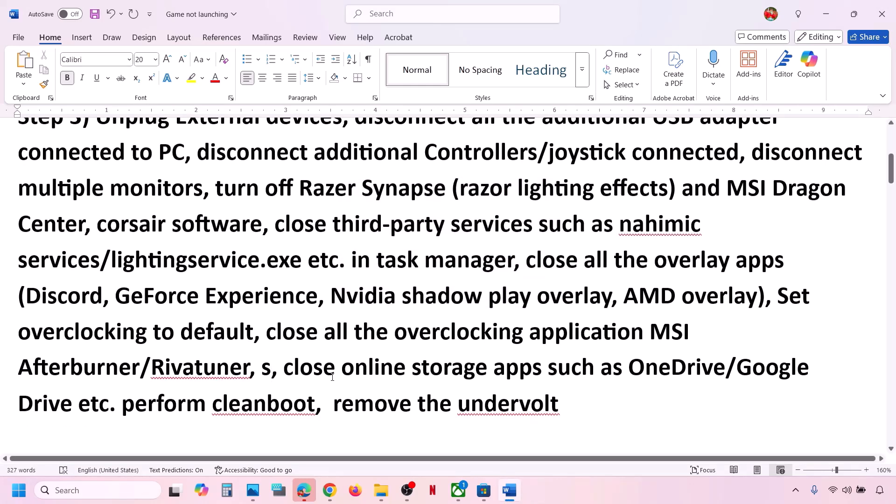
- Undo the stray 's' to restore 'perform cleanboot', then review the closing-apps and undervolt phrases
{"action": "key", "text": "ctrl+z"}
{"action": "left_click_drag", "start_coordinate": [469, 367], "coordinate": [299, 395]}
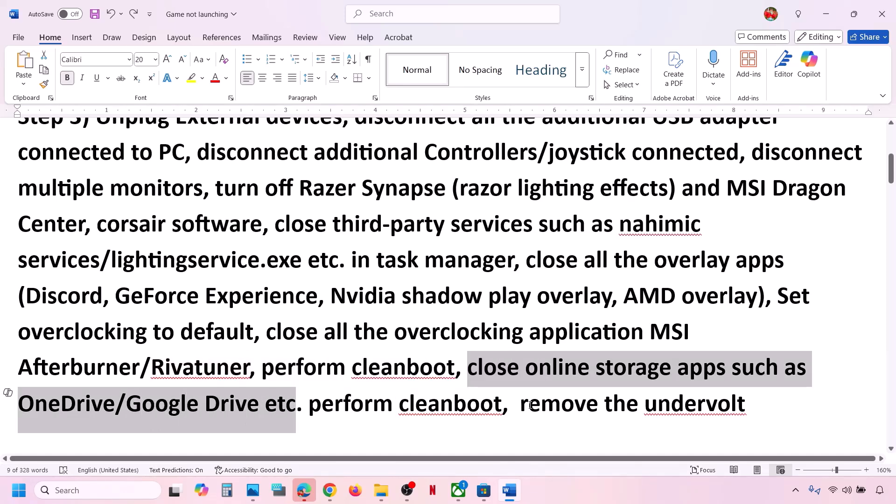
{"action": "left_click_drag", "start_coordinate": [524, 405], "coordinate": [746, 405]}
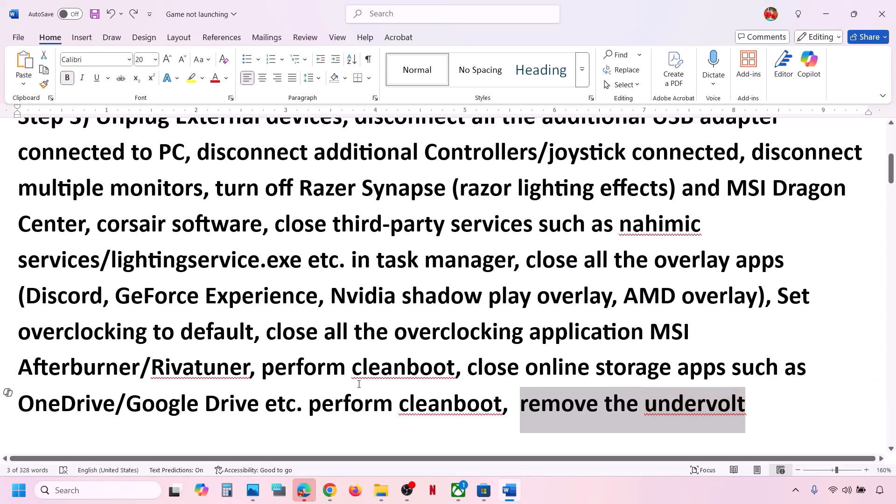
{"action": "left_click", "coordinate": [266, 352]}
- Select 'Restart PC', then view the Start power options and close them without restarting
{"action": "scroll", "coordinate": [266, 351], "scroll_direction": "down", "scroll_amount": 3}
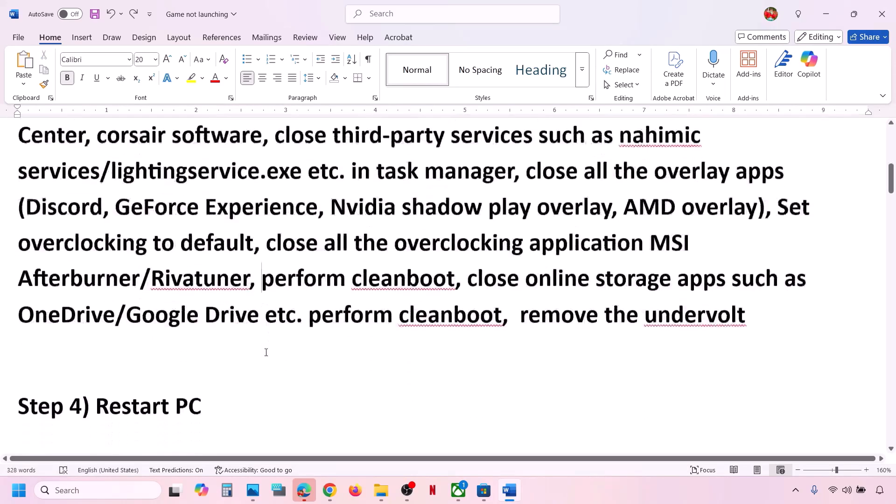
{"action": "left_click_drag", "start_coordinate": [95, 357], "coordinate": [201, 358]}
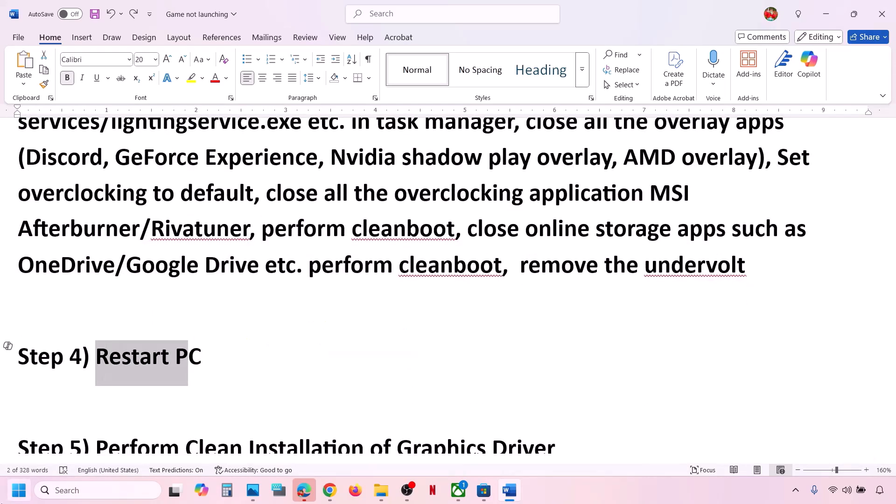
{"action": "key", "text": "super"}
{"action": "left_click", "coordinate": [339, 449]}
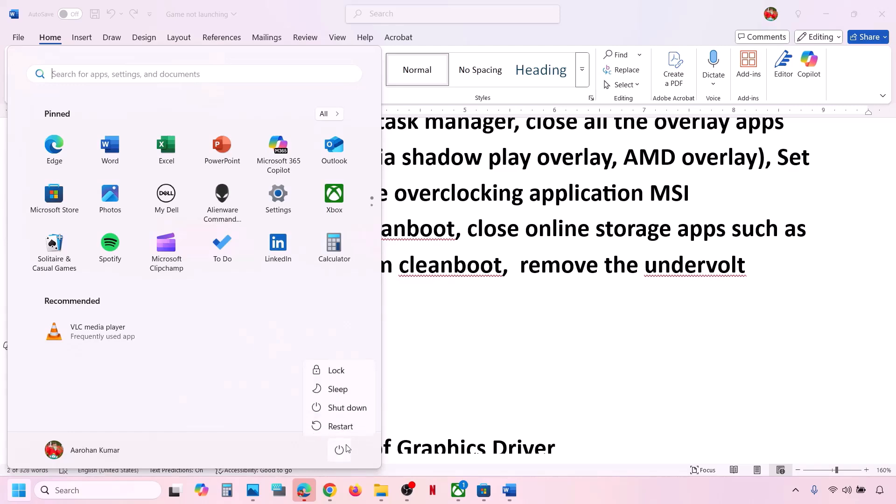
{"action": "left_click", "coordinate": [516, 352]}
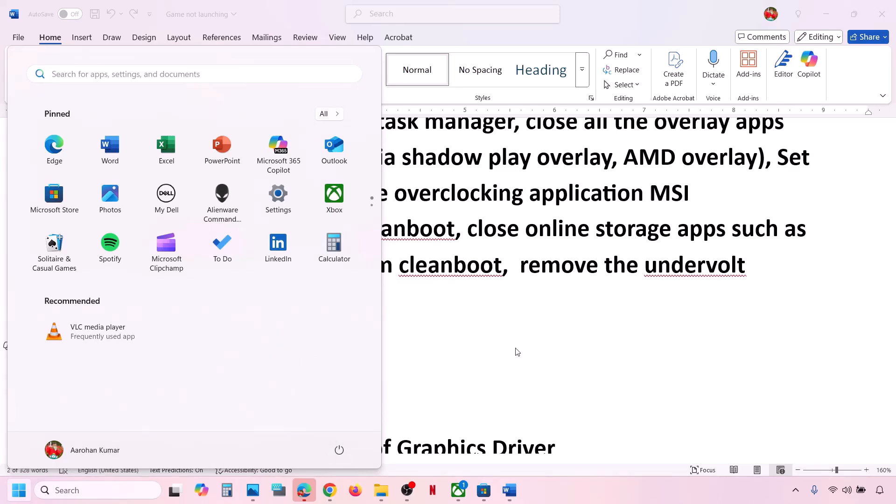
{"action": "left_click", "coordinate": [428, 349]}
- Scroll to Step 5 and select its heading plus the NVIDIA and AMD driver links
{"action": "scroll", "coordinate": [428, 347], "scroll_direction": "down", "scroll_amount": 1}
{"action": "scroll", "coordinate": [428, 347], "scroll_direction": "down", "scroll_amount": 3}
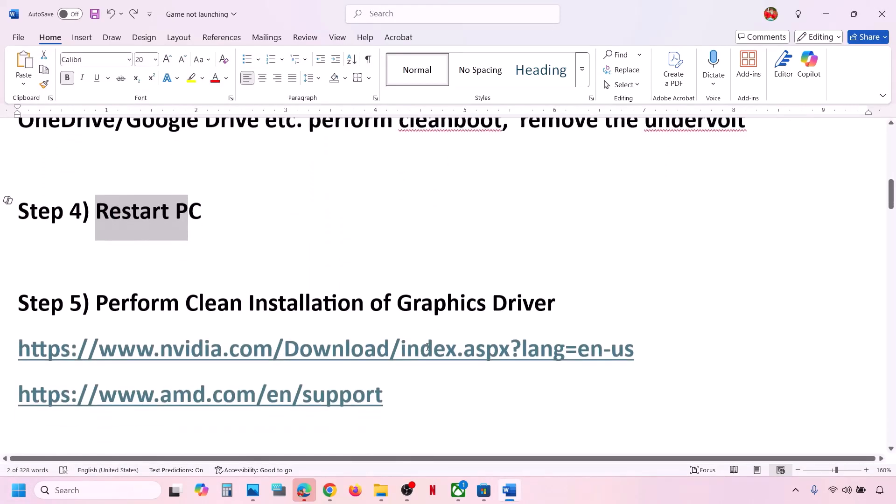
{"action": "left_click_drag", "start_coordinate": [284, 297], "coordinate": [568, 296]}
{"action": "left_click_drag", "start_coordinate": [86, 342], "coordinate": [604, 329]}
{"action": "left_click_drag", "start_coordinate": [60, 397], "coordinate": [383, 396]}
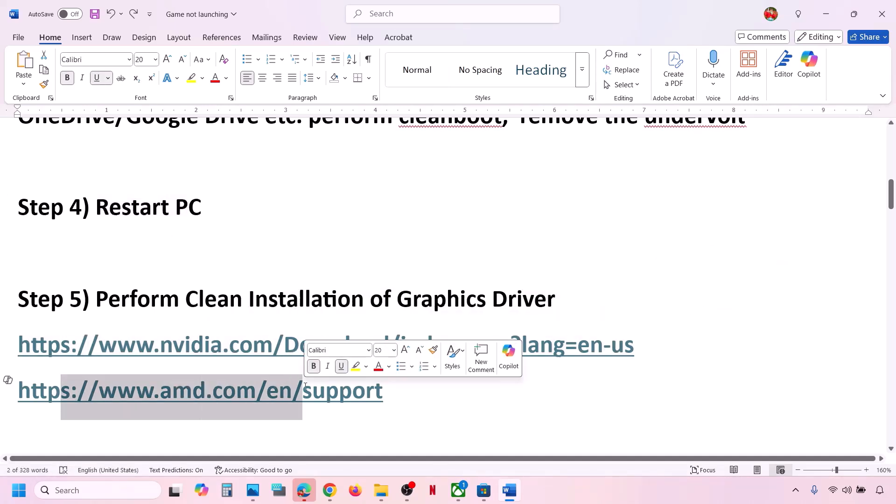
- Search NVIDIA drivers for the GeForce RTX 3050 Laptop GPU with Windows 11 selected
{"action": "left_click", "coordinate": [663, 496]}
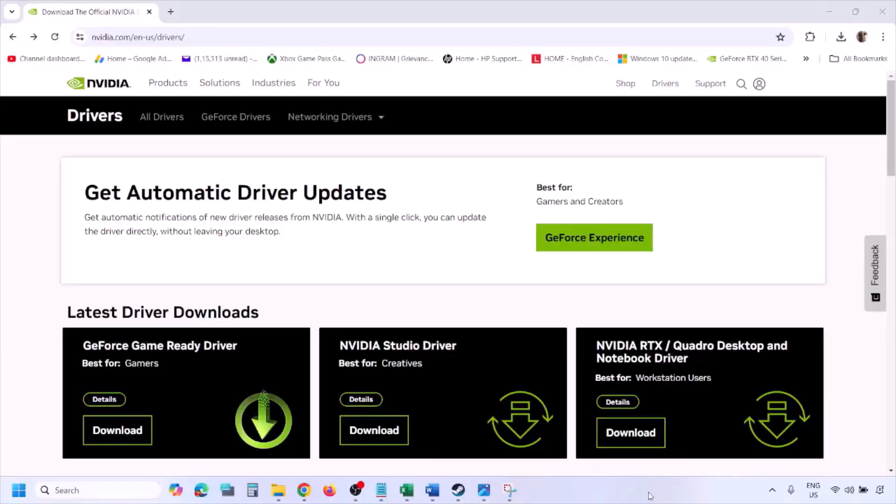
{"action": "scroll", "coordinate": [209, 285], "scroll_direction": "down", "scroll_amount": 7}
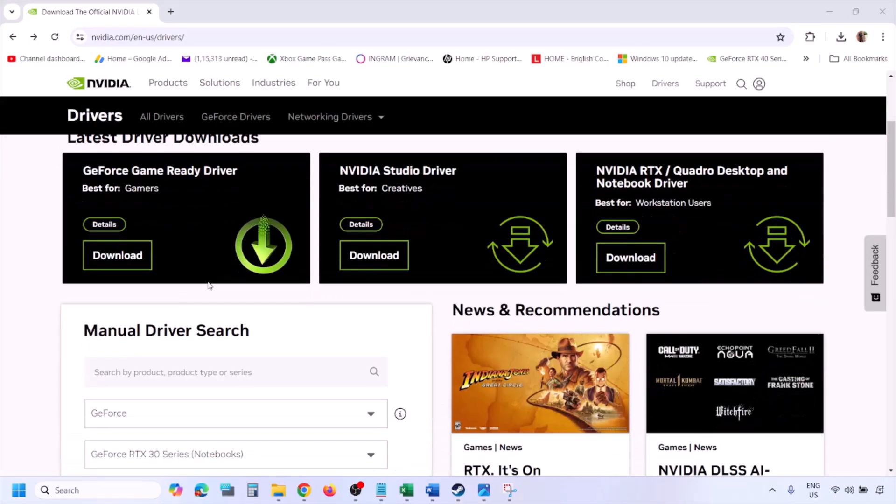
{"action": "scroll", "coordinate": [209, 284], "scroll_direction": "down", "scroll_amount": 1}
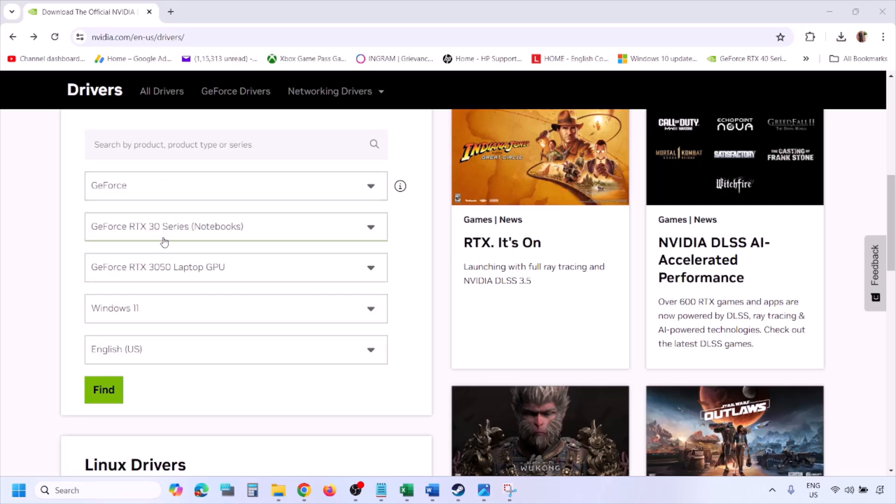
{"action": "left_click", "coordinate": [148, 312]}
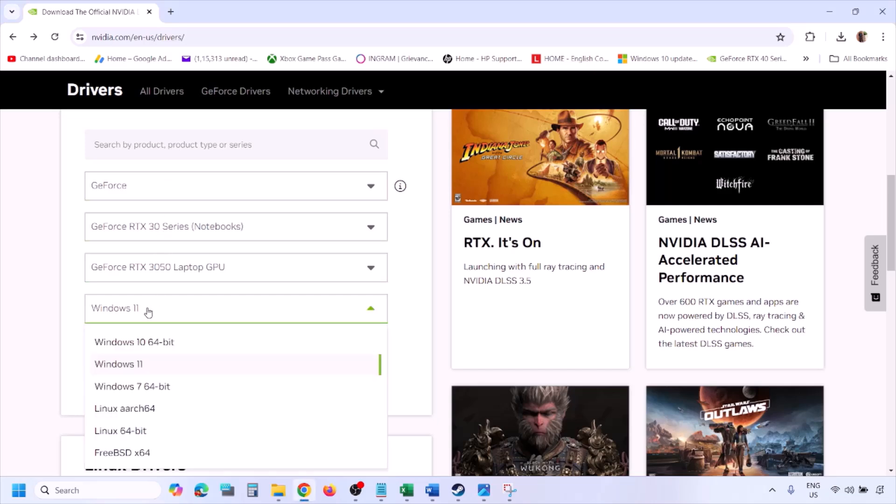
{"action": "left_click", "coordinate": [132, 366]}
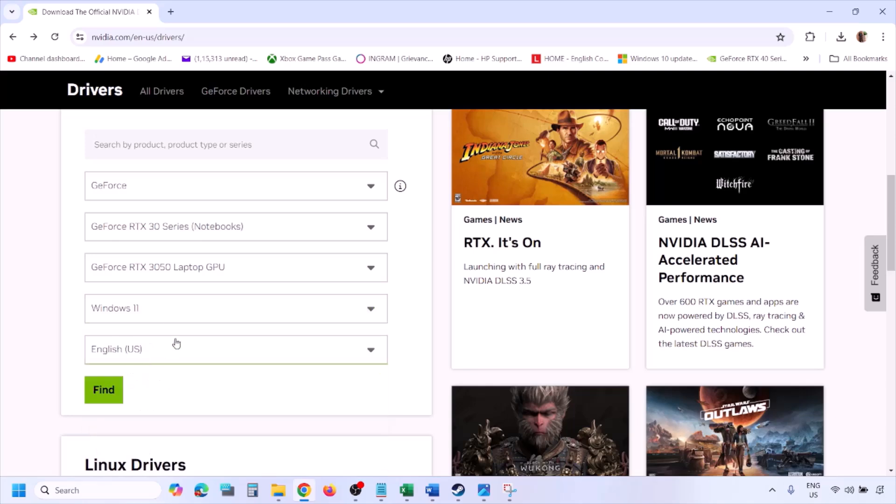
{"action": "left_click", "coordinate": [105, 390]}
{"action": "left_click", "coordinate": [484, 494]}
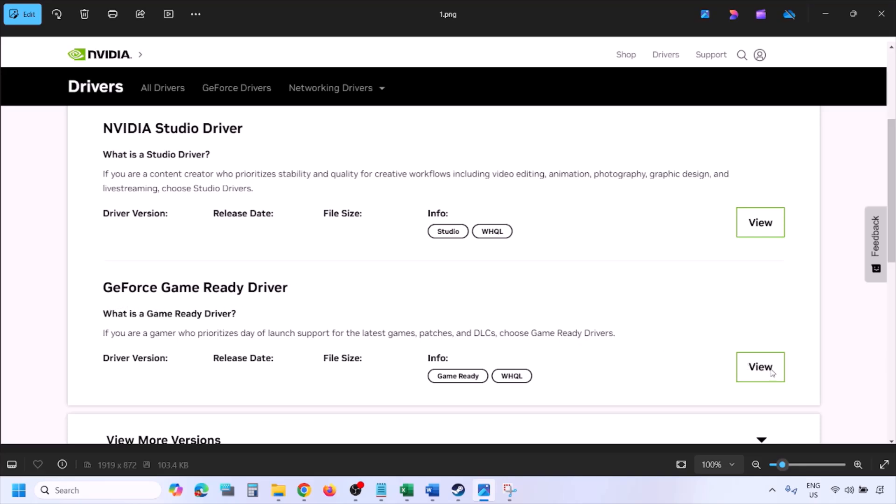
- Step through the driver screenshots from 1.png to 5.png, the custom clean-installation options
{"action": "key", "text": "Right"}
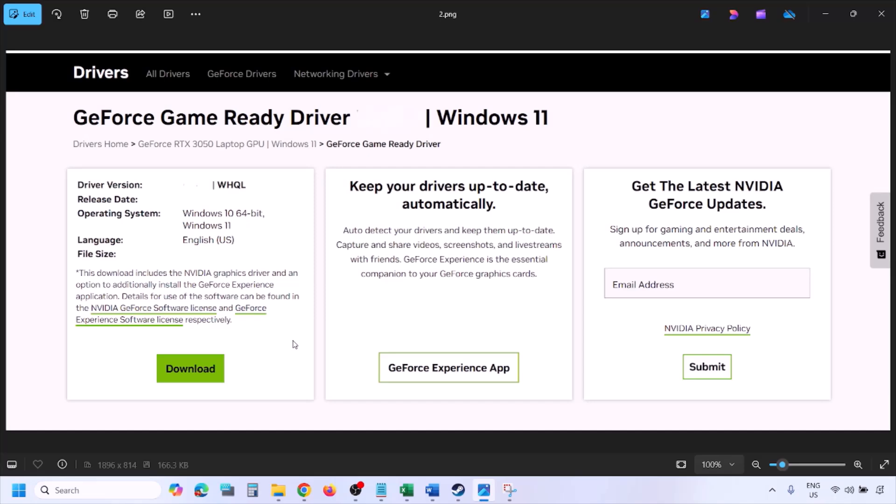
{"action": "key", "text": "Right"}
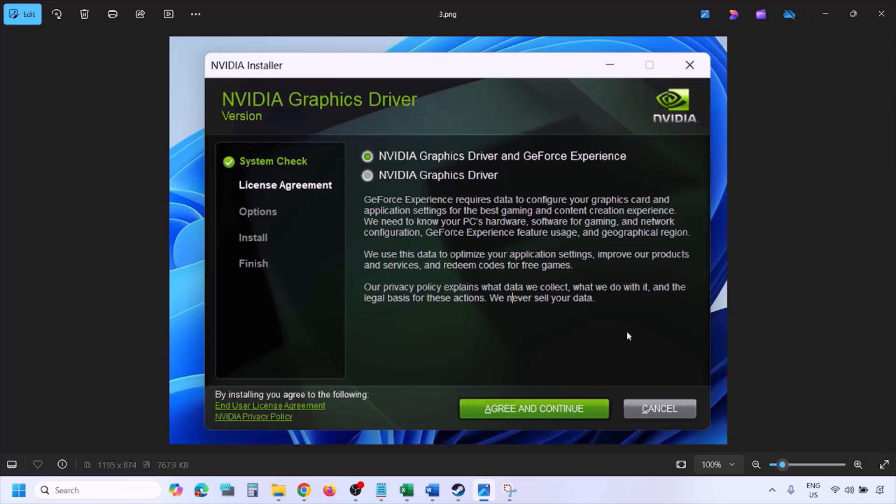
{"action": "key", "text": "Right"}
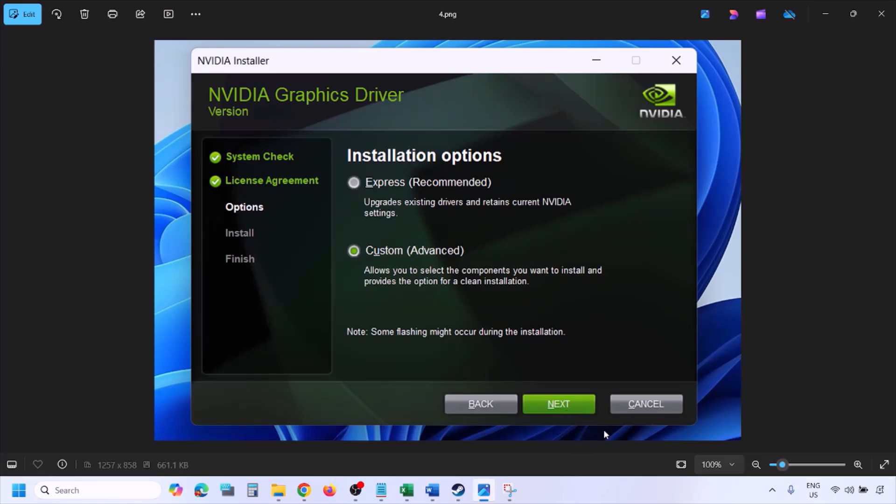
{"action": "key", "text": "Right"}
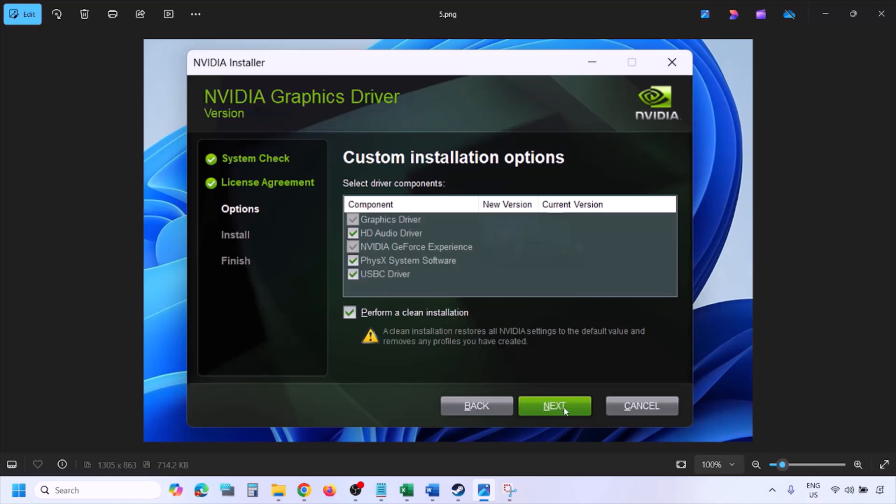
- Open the Start menu's power options and close them without restarting
{"action": "left_click", "coordinate": [18, 490]}
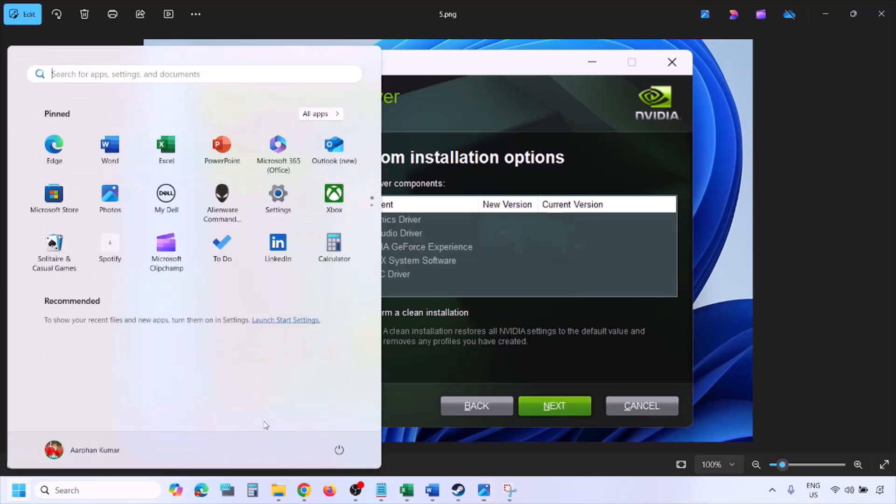
{"action": "left_click", "coordinate": [343, 454]}
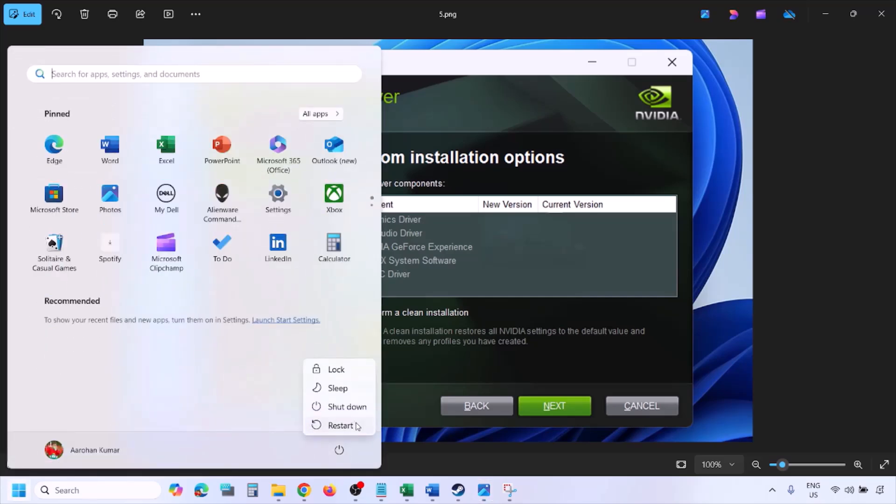
{"action": "left_click", "coordinate": [608, 498]}
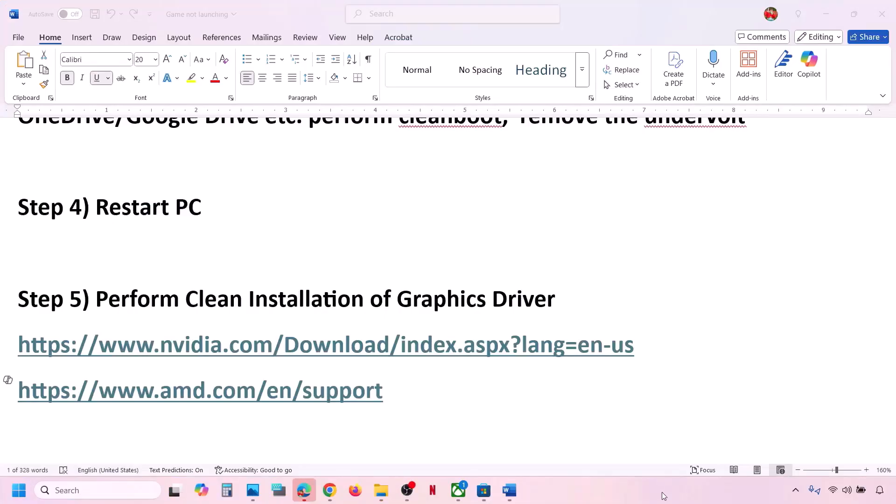
- Reselect the AMD support link, then scroll to Step 6 and select 'graphics' in its heading
{"action": "left_click", "coordinate": [388, 393]}
{"action": "left_click_drag", "start_coordinate": [387, 393], "coordinate": [45, 405]}
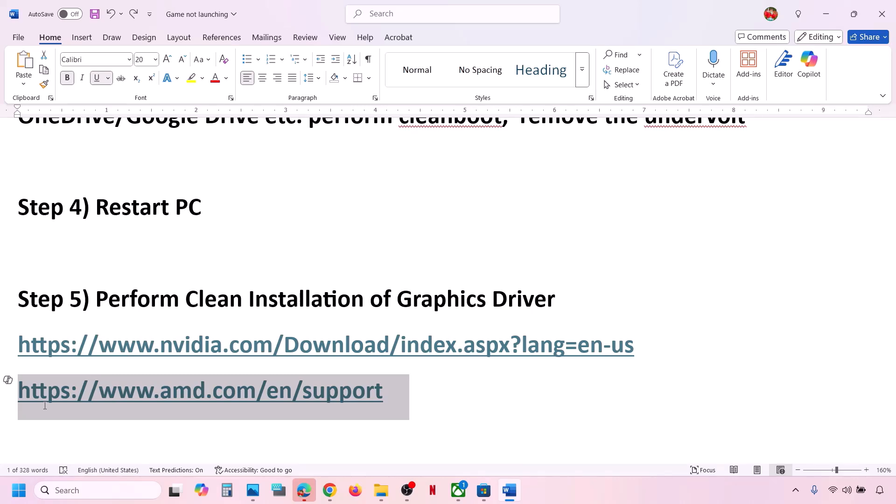
{"action": "left_click", "coordinate": [435, 379]}
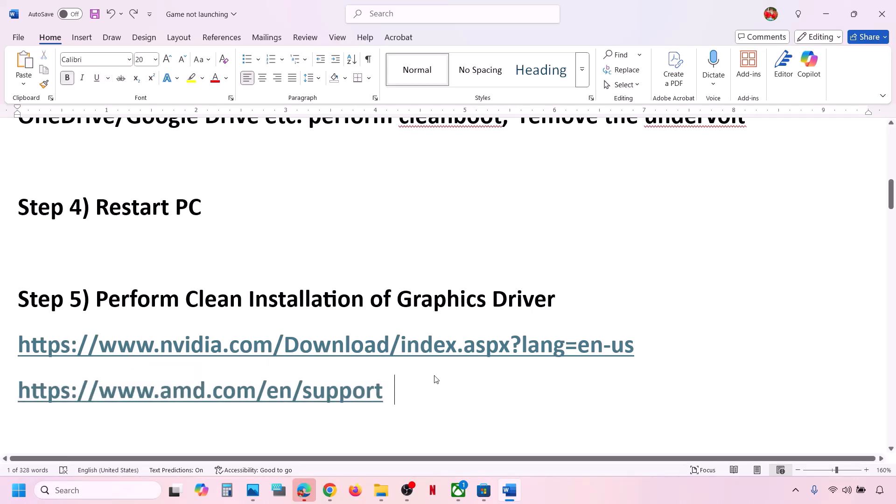
{"action": "scroll", "coordinate": [435, 377], "scroll_direction": "down", "scroll_amount": 3}
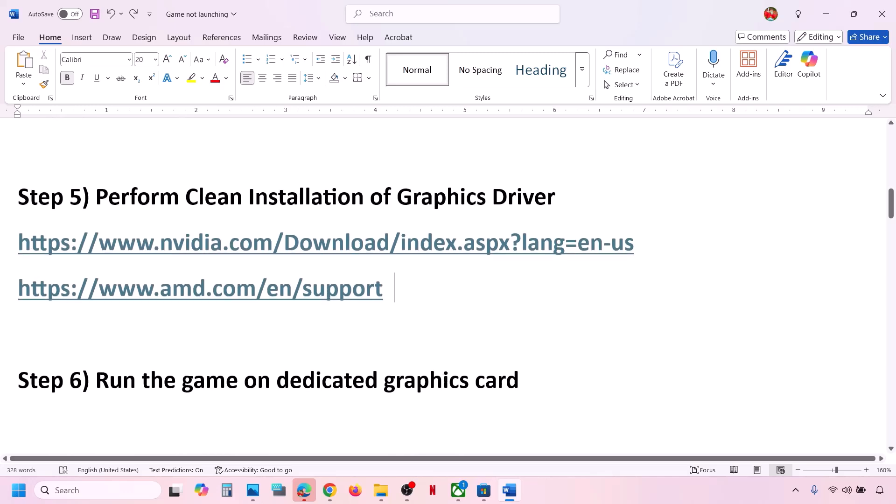
{"action": "double_click", "coordinate": [443, 379]}
- Search Windows for 'graphics settings' and open the Graphics settings page
{"action": "key", "text": "ctrl+c"}
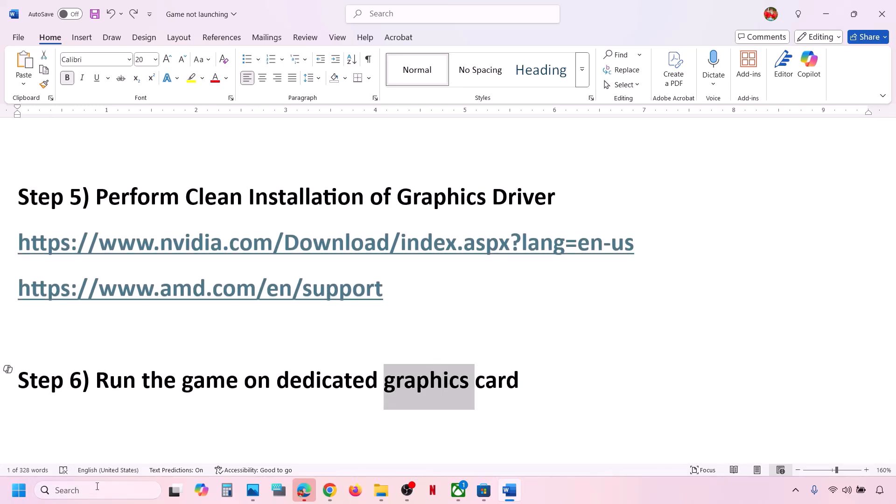
{"action": "left_click", "coordinate": [96, 490]}
{"action": "key", "text": "ctrl+v"}
{"action": "type", "text": "settings"}
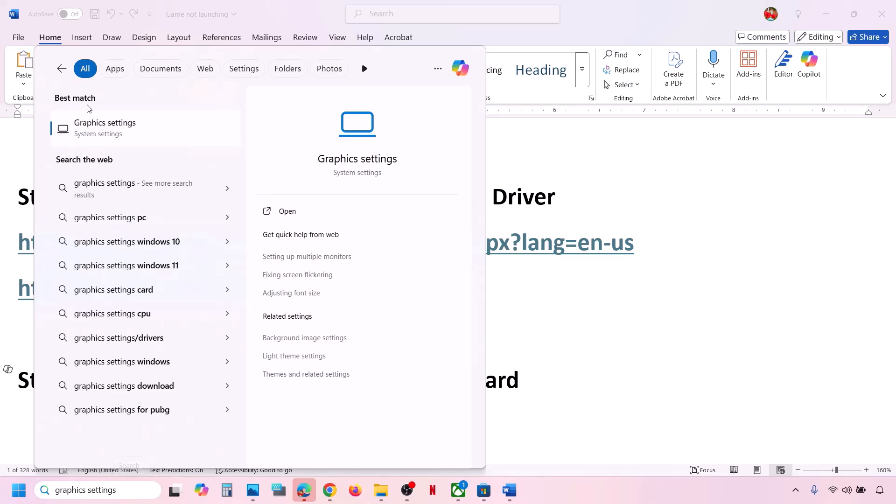
{"action": "left_click", "coordinate": [102, 138]}
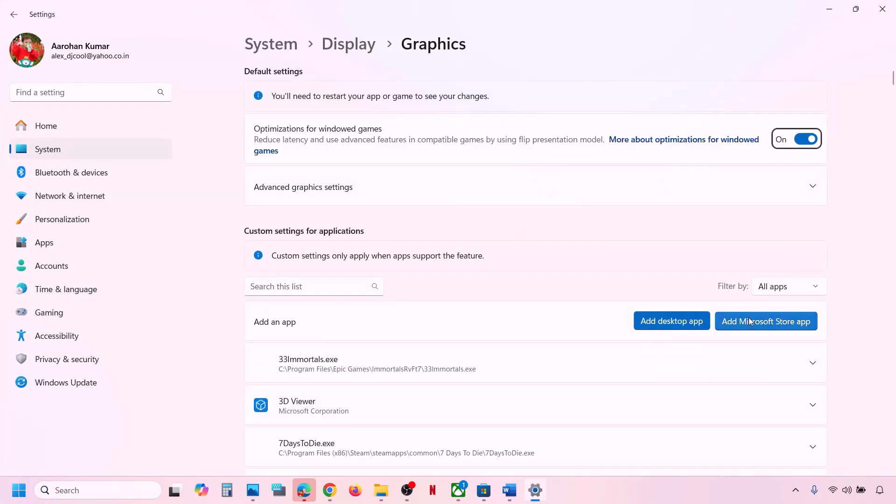
- Add DOOM: The Dark Ages as a Microsoft Store app and expand its graphics options
{"action": "left_click", "coordinate": [778, 321]}
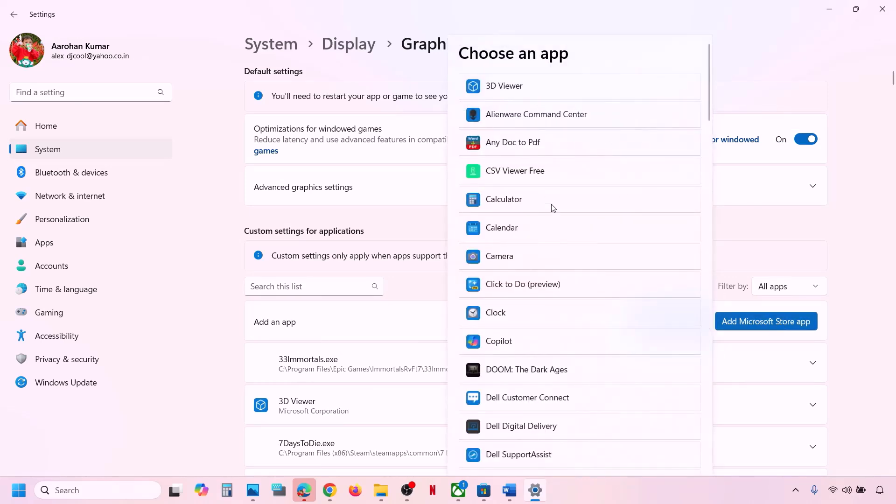
{"action": "scroll", "coordinate": [561, 358], "scroll_direction": "down", "scroll_amount": 3}
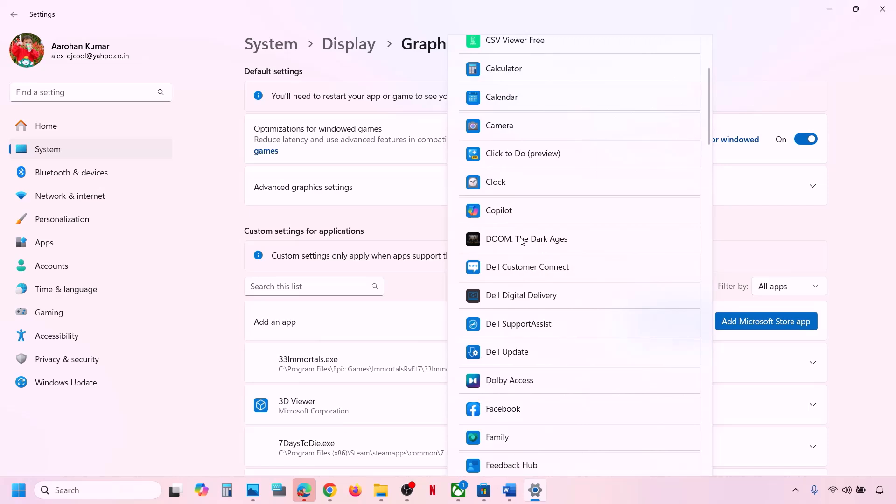
{"action": "left_click", "coordinate": [521, 241]}
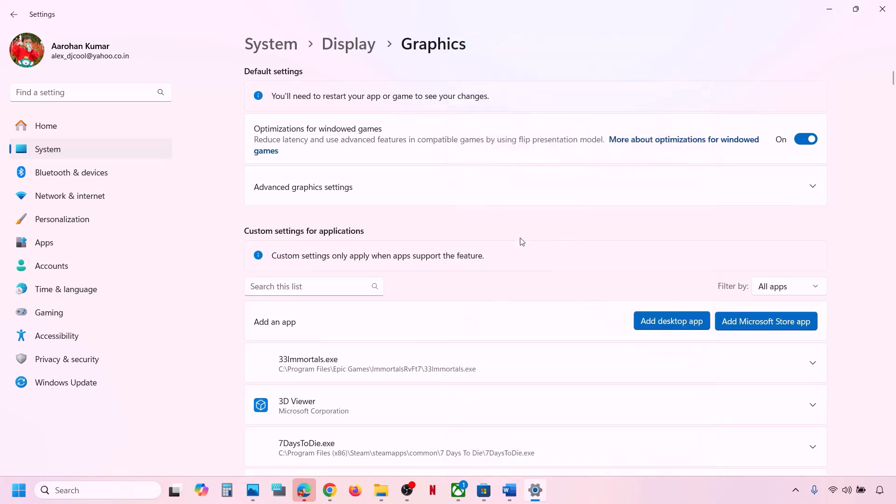
{"action": "scroll", "coordinate": [366, 373], "scroll_direction": "down", "scroll_amount": 15}
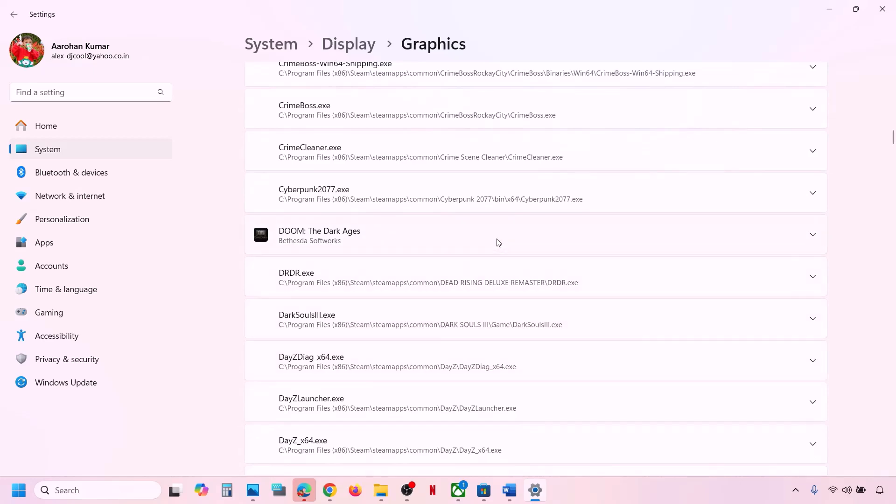
{"action": "left_click", "coordinate": [498, 242]}
{"action": "scroll", "coordinate": [498, 242], "scroll_direction": "down", "scroll_amount": 10}
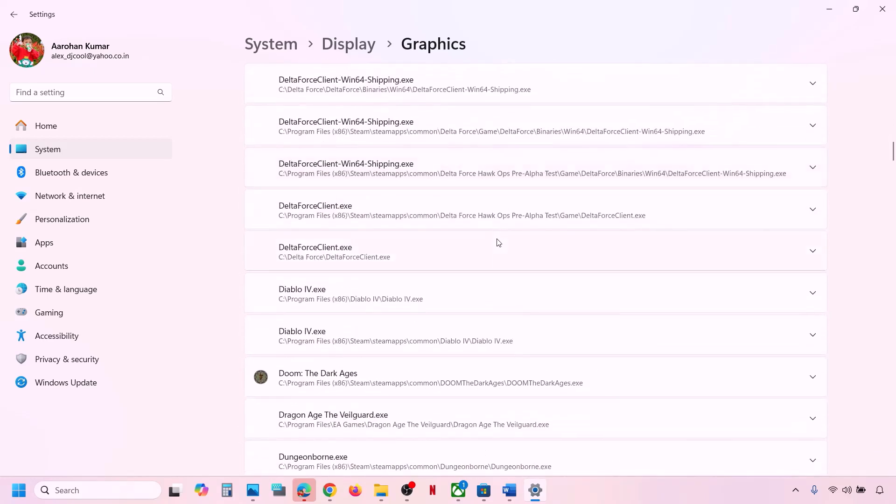
{"action": "scroll", "coordinate": [498, 243], "scroll_direction": "up", "scroll_amount": 8}
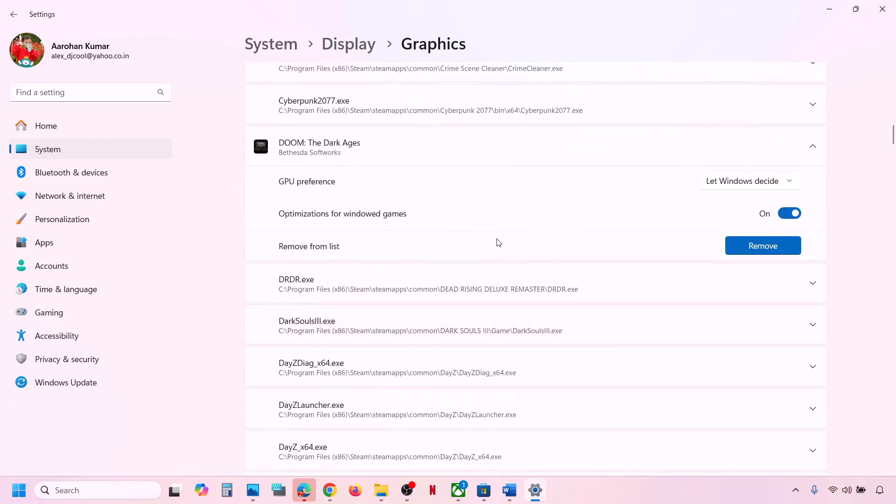
{"action": "scroll", "coordinate": [355, 200], "scroll_direction": "up", "scroll_amount": 2}
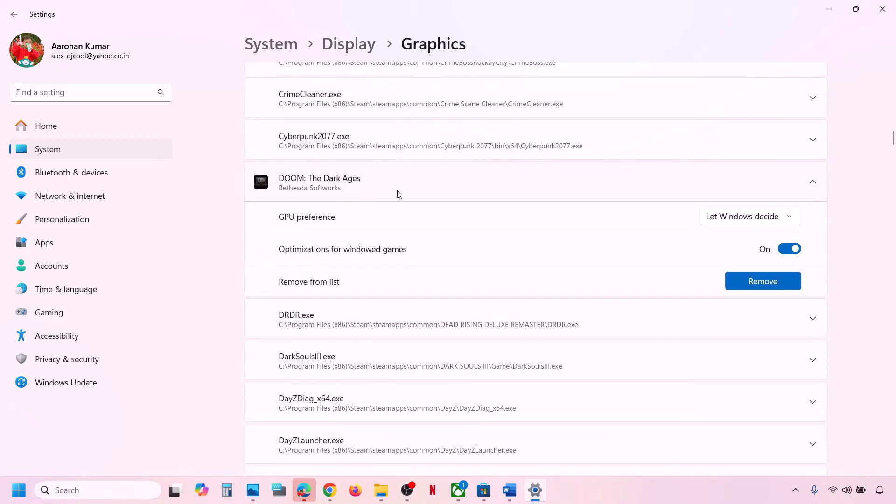
- Set DOOM's GPU preference to High Performance (NVIDIA GeForce RTX 3050 Laptop GPU) and close Settings
{"action": "left_click", "coordinate": [785, 224]}
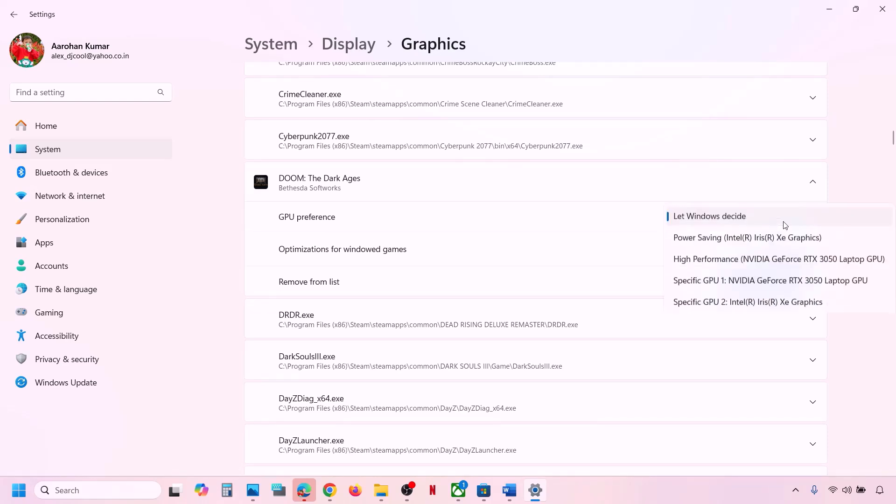
{"action": "left_click", "coordinate": [770, 259]}
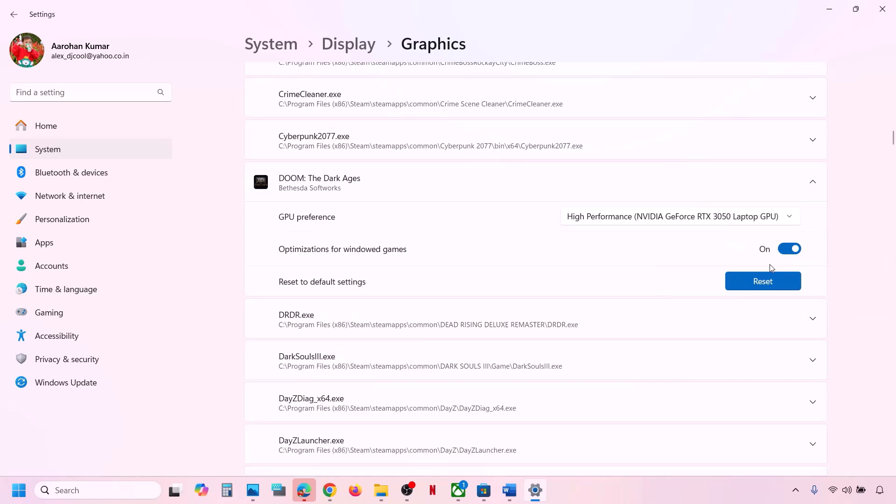
{"action": "left_click", "coordinate": [882, 9]}
{"action": "scroll", "coordinate": [384, 316], "scroll_direction": "down", "scroll_amount": 3}
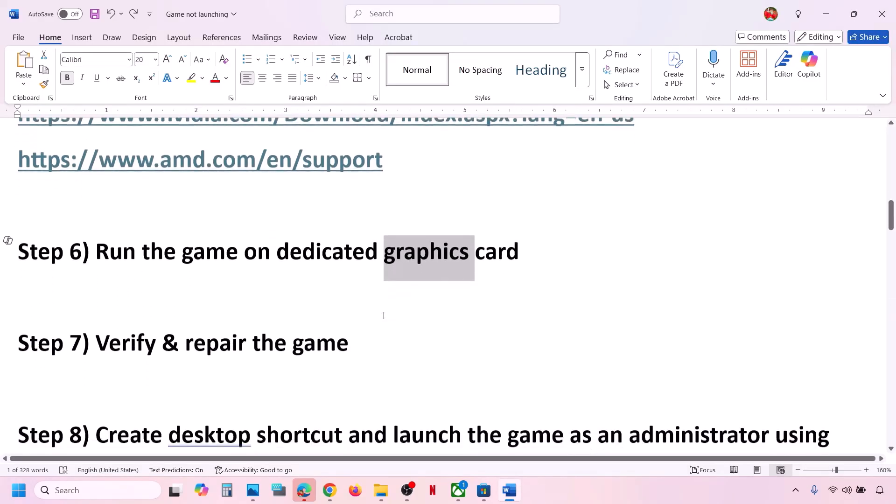
- Run Verify and Repair on DOOM: The Dark Ages from its Manage > Files section in Xbox
{"action": "triple_click", "coordinate": [220, 335]}
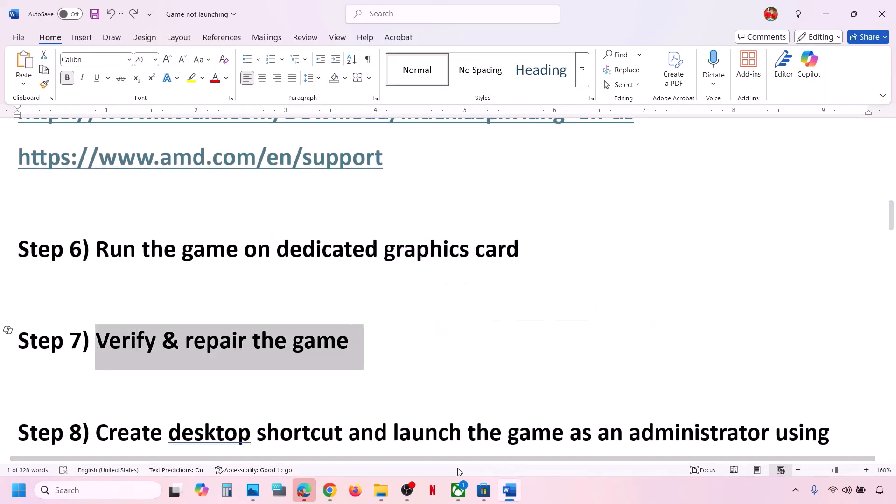
{"action": "left_click", "coordinate": [456, 491]}
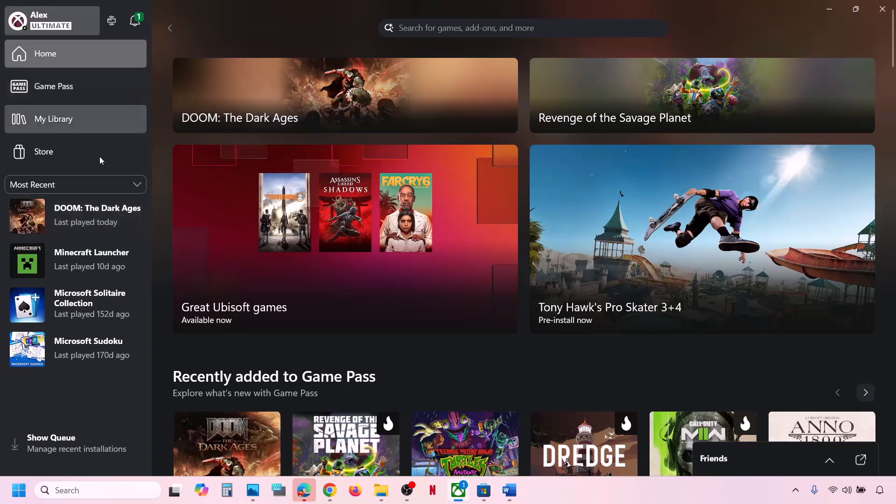
{"action": "right_click", "coordinate": [91, 216]}
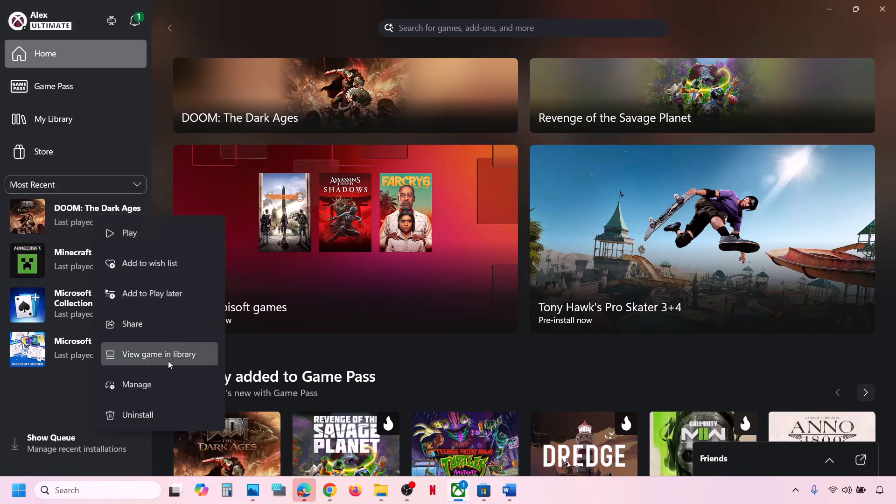
{"action": "left_click", "coordinate": [144, 389]}
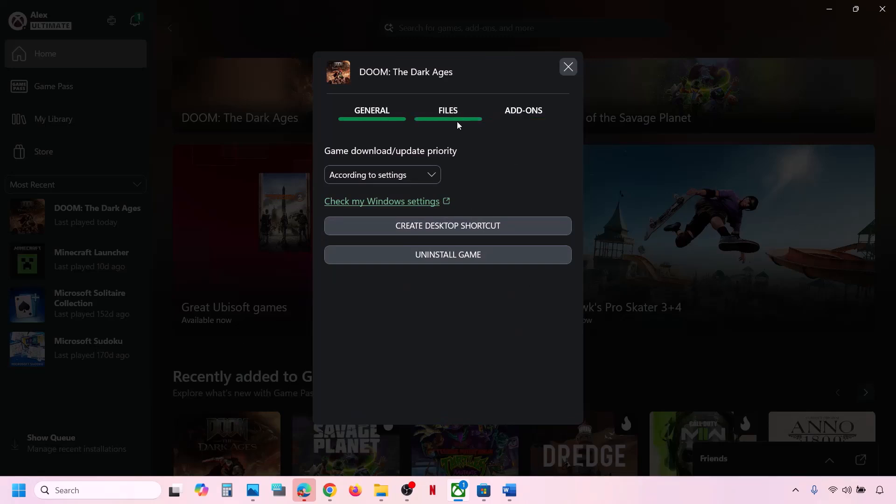
{"action": "left_click", "coordinate": [457, 122]}
{"action": "left_click", "coordinate": [465, 266]}
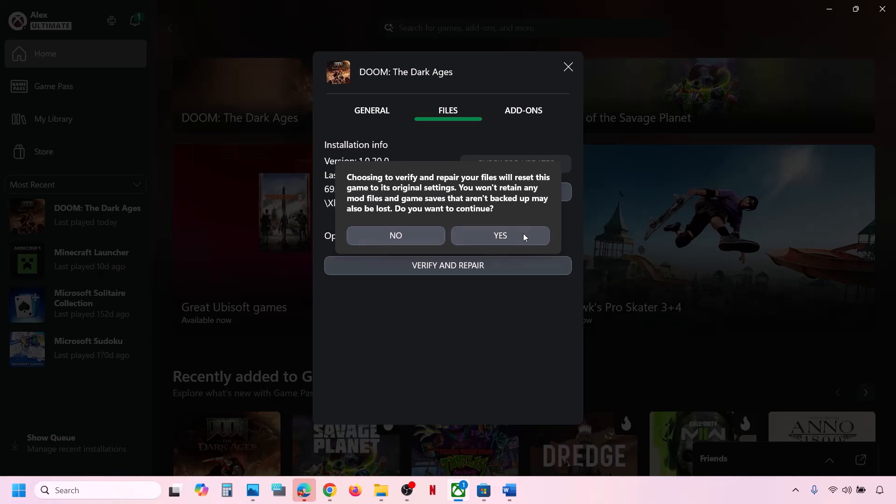
{"action": "left_click", "coordinate": [509, 237]}
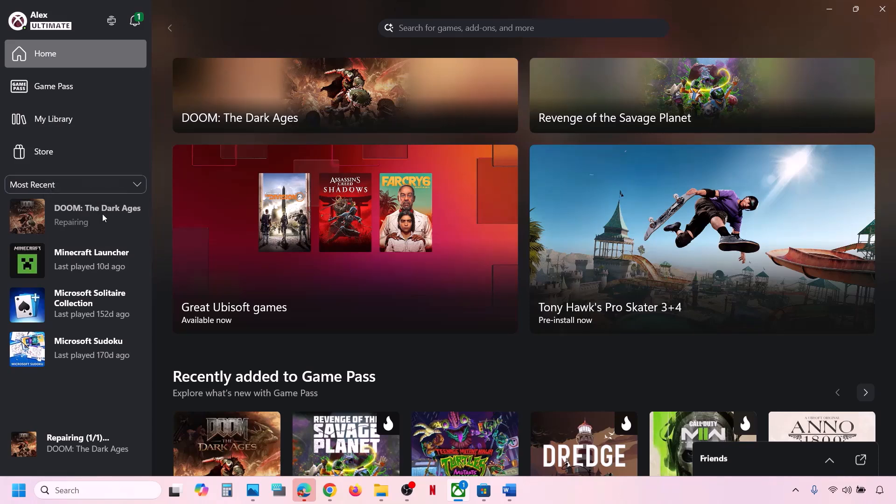
{"action": "left_click", "coordinate": [509, 490]}
- Review the Step 8 text in the Word guide and return to the Xbox app
{"action": "scroll", "coordinate": [280, 378], "scroll_direction": "down", "scroll_amount": 2}
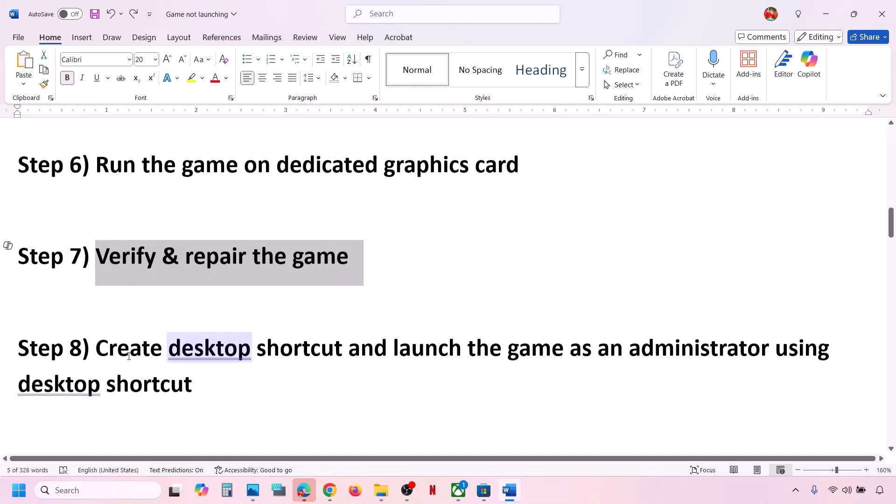
{"action": "left_click_drag", "start_coordinate": [96, 348], "coordinate": [201, 378]}
{"action": "left_click", "coordinate": [201, 378]}
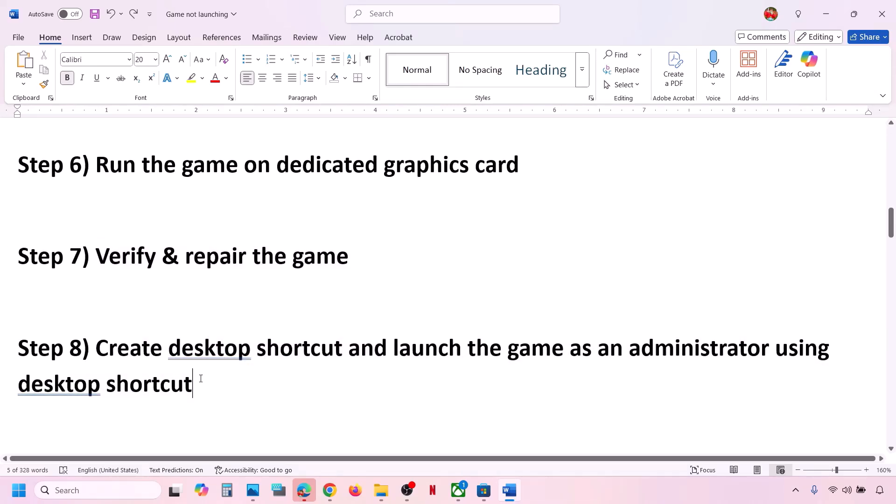
{"action": "left_click", "coordinate": [682, 498]}
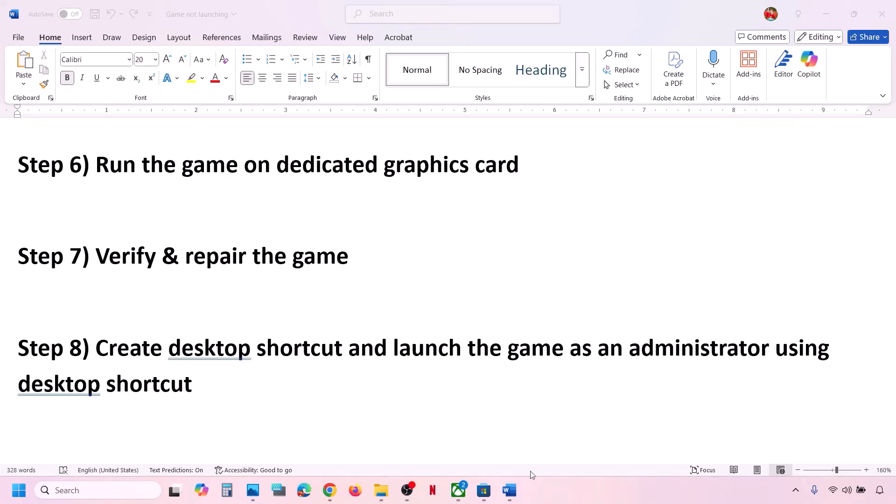
{"action": "left_click", "coordinate": [463, 496]}
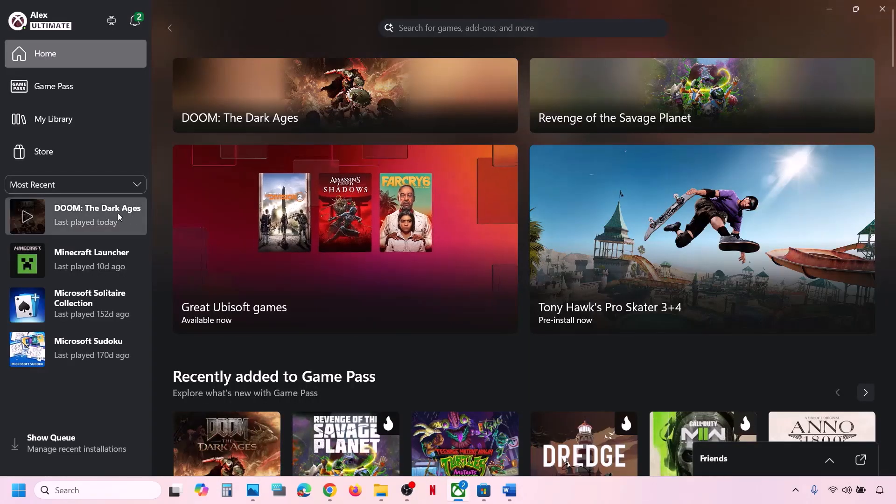
- Create a desktop shortcut for DOOM: The Dark Ages from its Manage options
{"action": "right_click", "coordinate": [95, 218]}
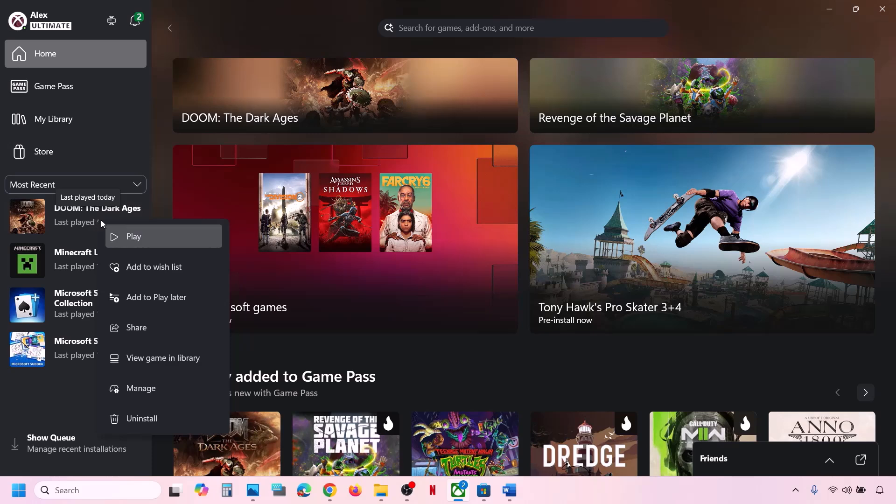
{"action": "left_click", "coordinate": [159, 391]}
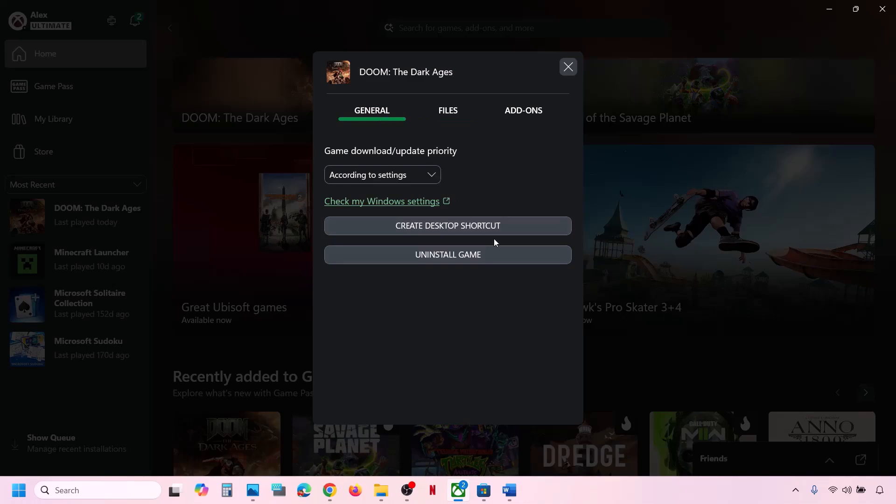
{"action": "left_click", "coordinate": [471, 225]}
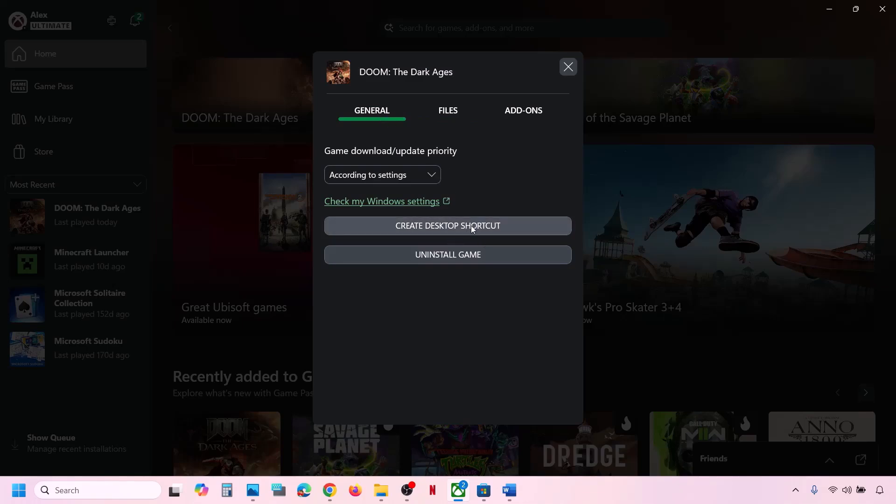
{"action": "left_click", "coordinate": [568, 67]}
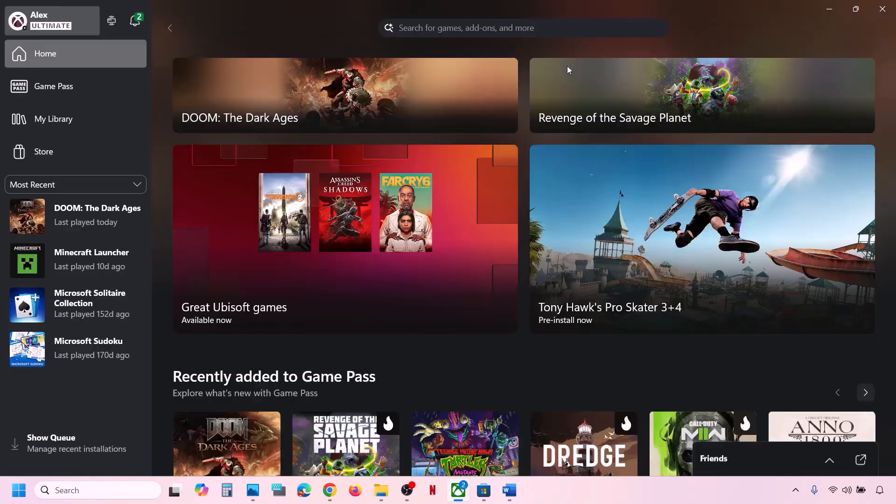
- Move the DOOM shortcut to the desktop's middle and open its menu for Run as administrator
{"action": "key", "text": "super+d"}
{"action": "left_click_drag", "start_coordinate": [66, 136], "coordinate": [334, 220]}
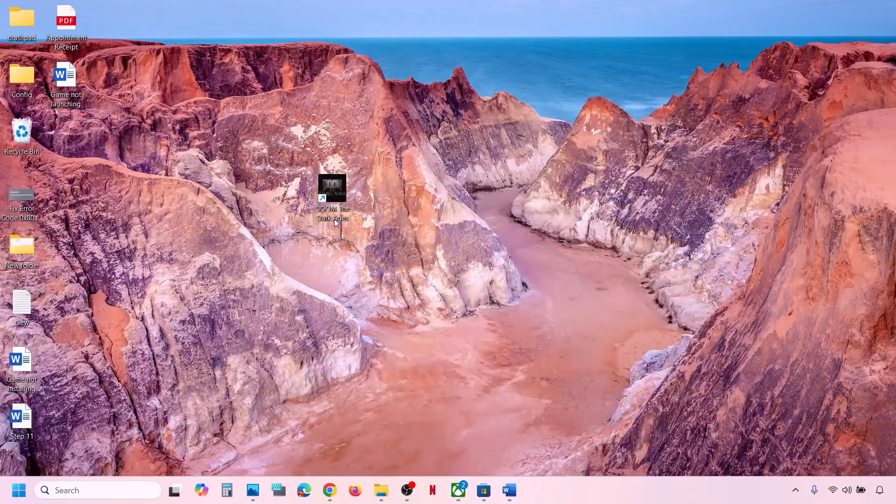
{"action": "right_click", "coordinate": [337, 185]}
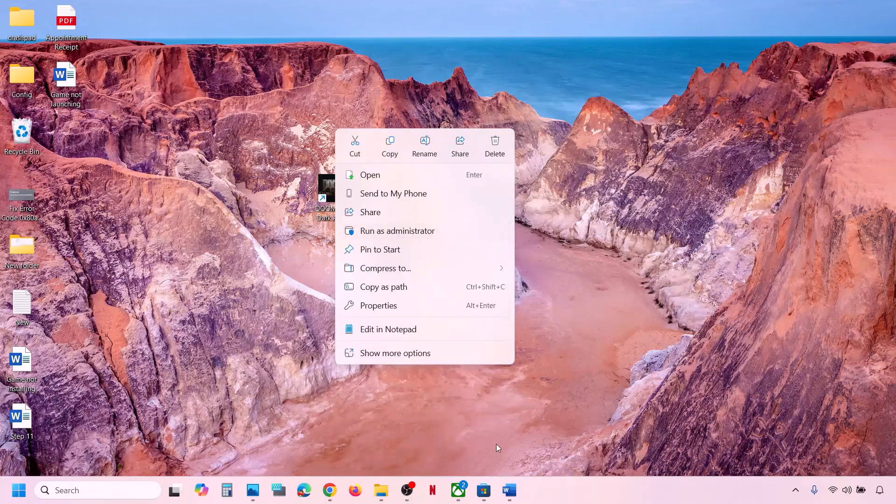
- Scroll the Word guide to the Step 9 repair heading and mark it
{"action": "left_click", "coordinate": [459, 490]}
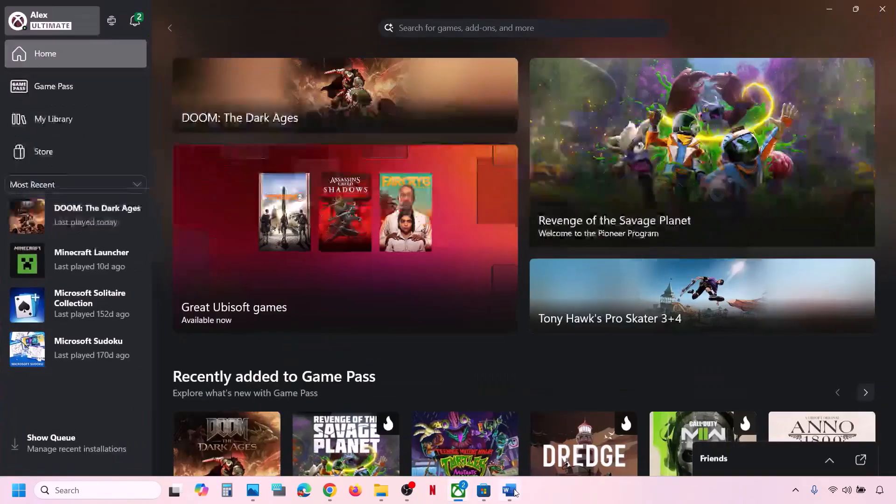
{"action": "left_click", "coordinate": [509, 489]}
{"action": "scroll", "coordinate": [358, 263], "scroll_direction": "down", "scroll_amount": 3}
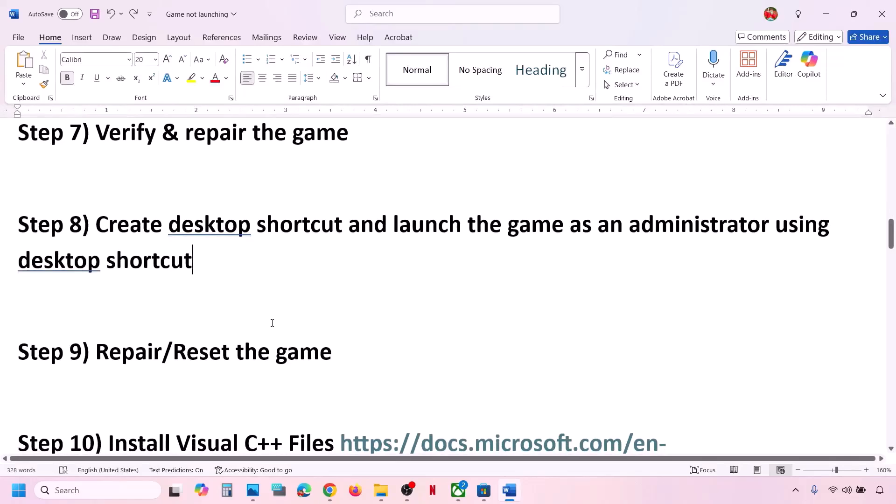
{"action": "left_click_drag", "start_coordinate": [124, 357], "coordinate": [351, 330]}
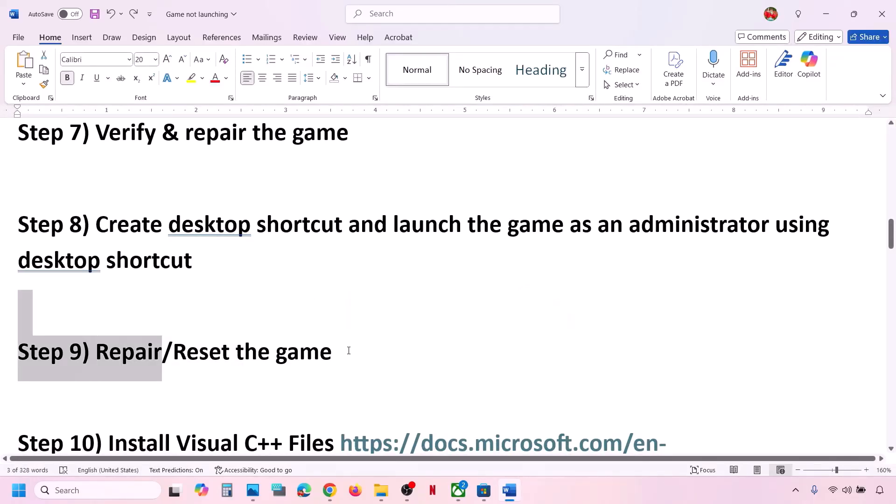
{"action": "left_click", "coordinate": [348, 350]}
- Open DOOM: The Dark Ages' Advanced options under Settings > Apps > Installed apps
{"action": "key", "text": "super+i"}
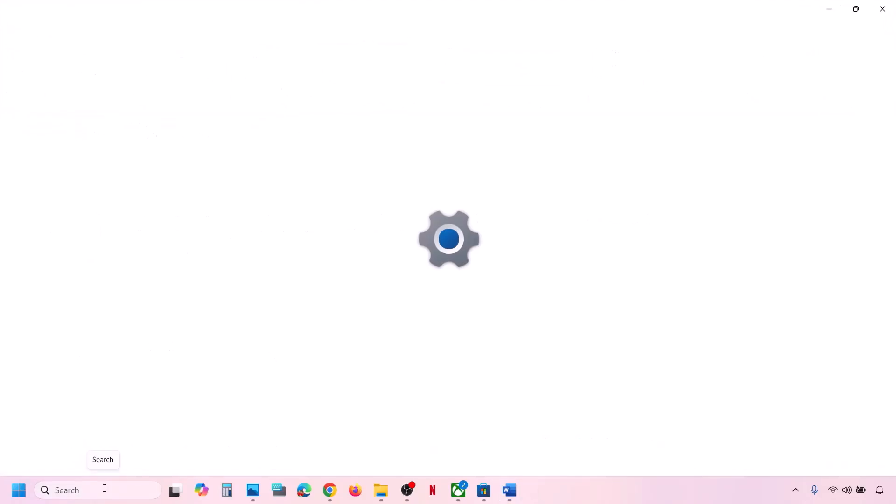
{"action": "left_click", "coordinate": [66, 239]}
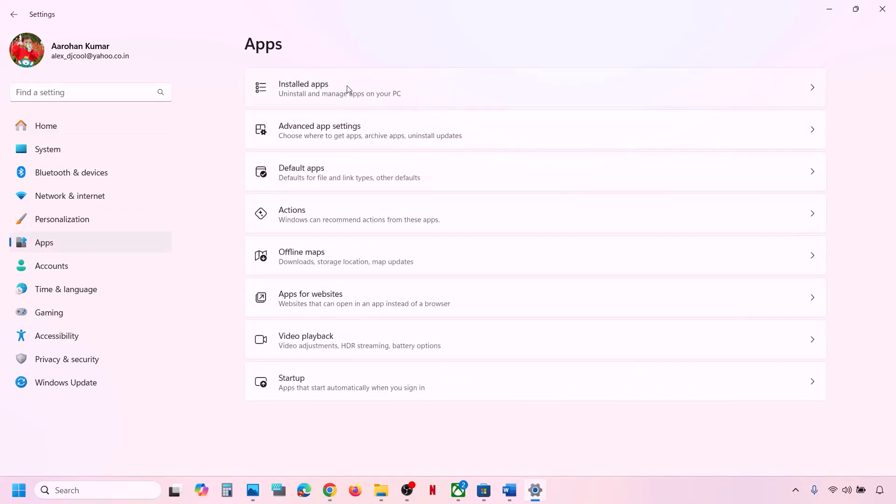
{"action": "left_click", "coordinate": [346, 89]}
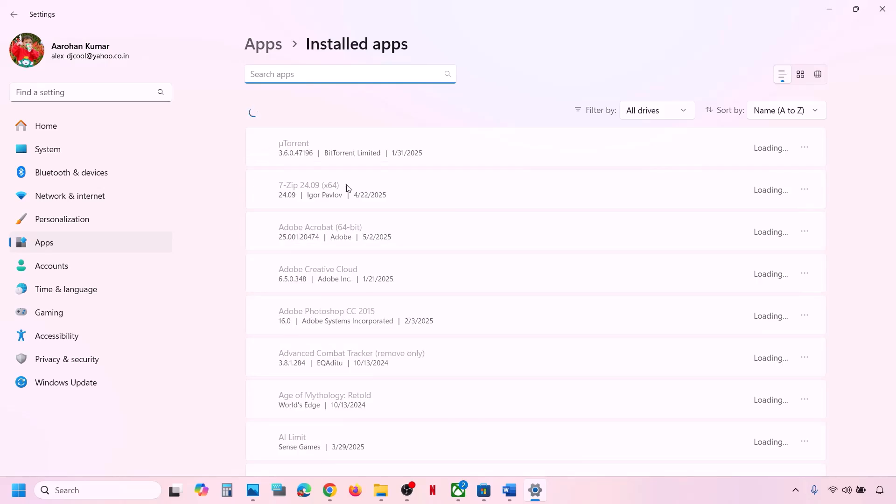
{"action": "scroll", "coordinate": [368, 282], "scroll_direction": "down", "scroll_amount": 10}
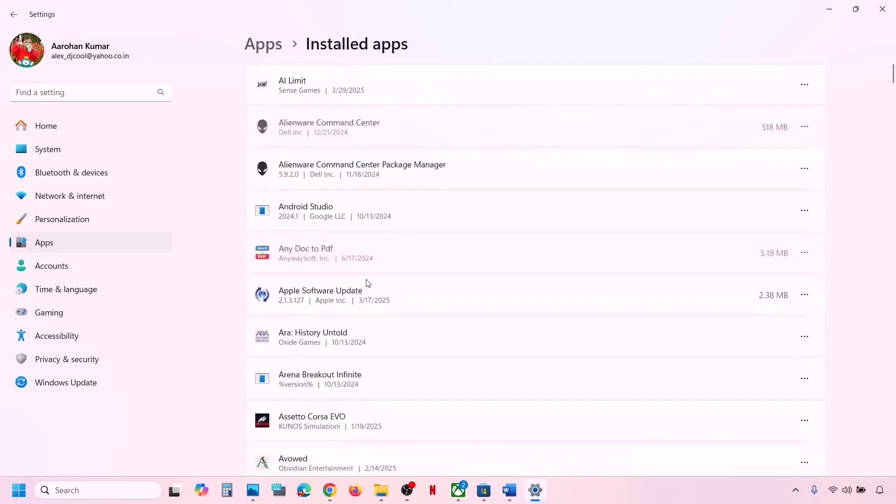
{"action": "scroll", "coordinate": [367, 283], "scroll_direction": "down", "scroll_amount": 2}
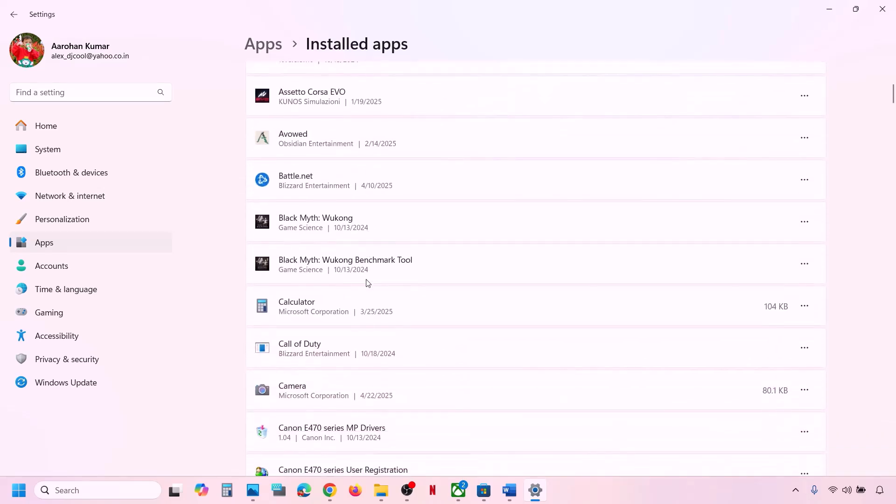
{"action": "scroll", "coordinate": [367, 282], "scroll_direction": "down", "scroll_amount": 14}
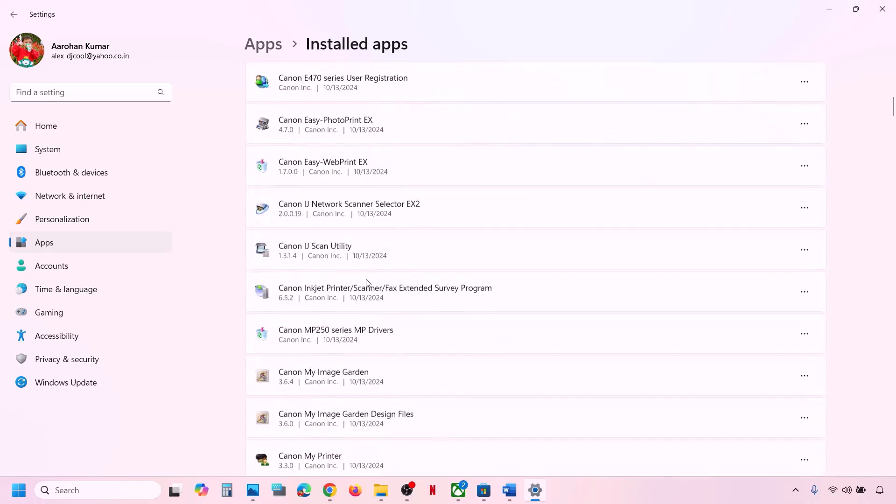
{"action": "scroll", "coordinate": [367, 282], "scroll_direction": "down", "scroll_amount": 7}
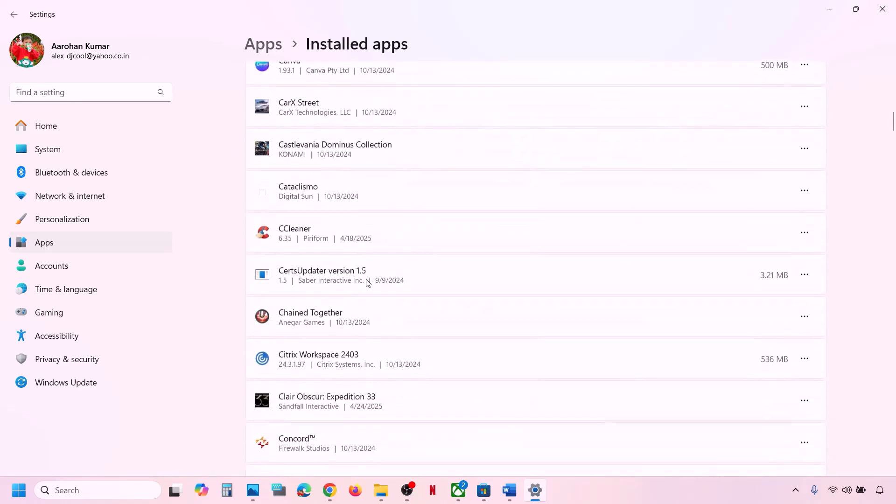
{"action": "scroll", "coordinate": [367, 283], "scroll_direction": "down", "scroll_amount": 2}
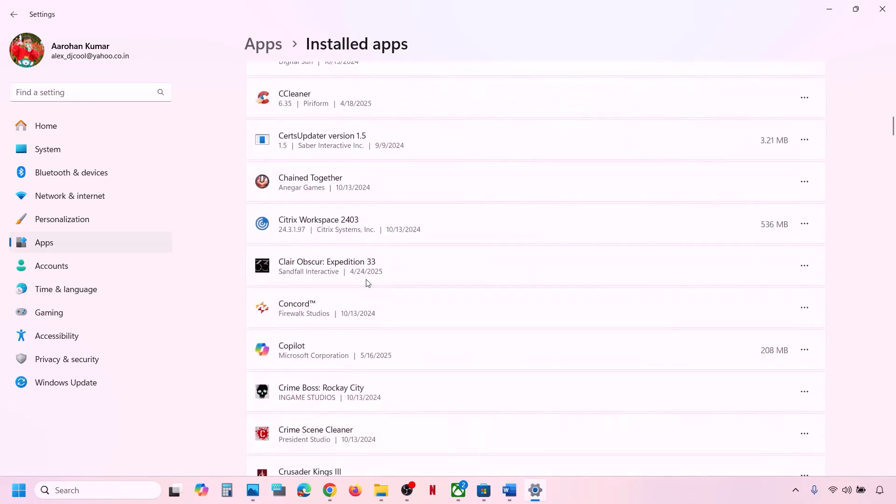
{"action": "scroll", "coordinate": [368, 282], "scroll_direction": "down", "scroll_amount": 7}
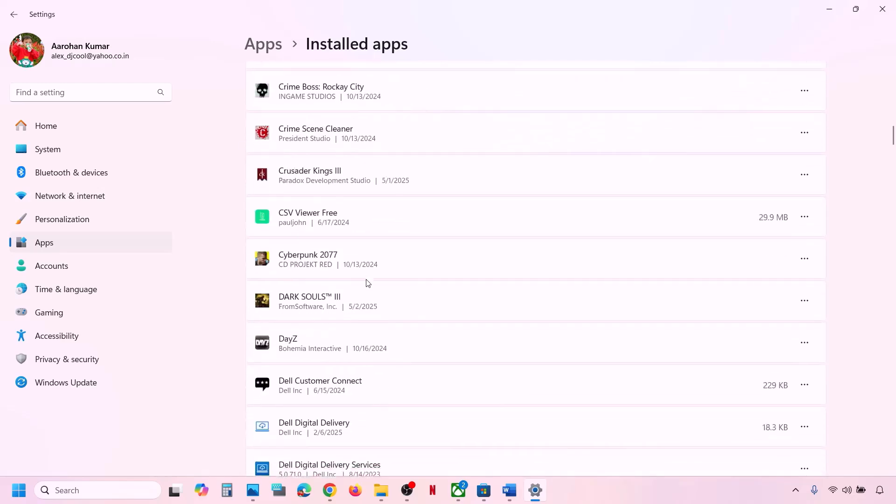
{"action": "scroll", "coordinate": [368, 282], "scroll_direction": "down", "scroll_amount": 15}
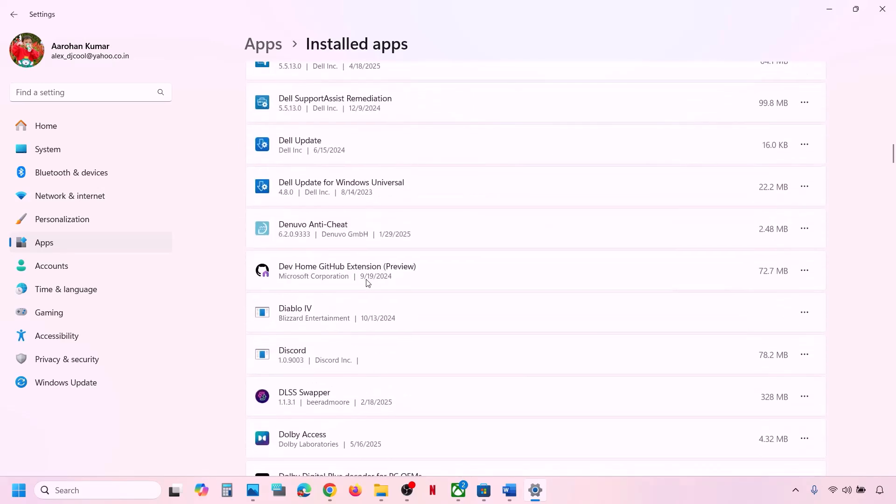
{"action": "scroll", "coordinate": [367, 282], "scroll_direction": "down", "scroll_amount": 3}
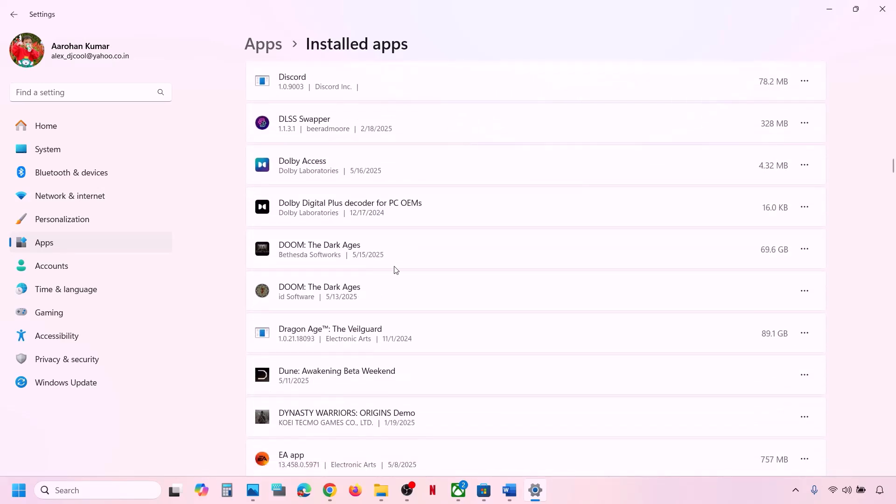
{"action": "left_click", "coordinate": [804, 248]}
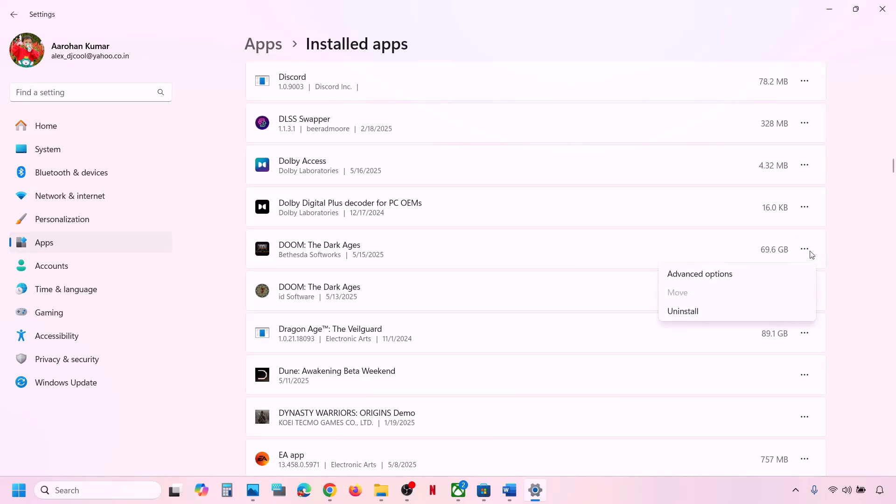
{"action": "left_click", "coordinate": [717, 276]}
- Repair DOOM: The Dark Ages, then reset it and confirm deleting its data
{"action": "scroll", "coordinate": [447, 306], "scroll_direction": "down", "scroll_amount": 8}
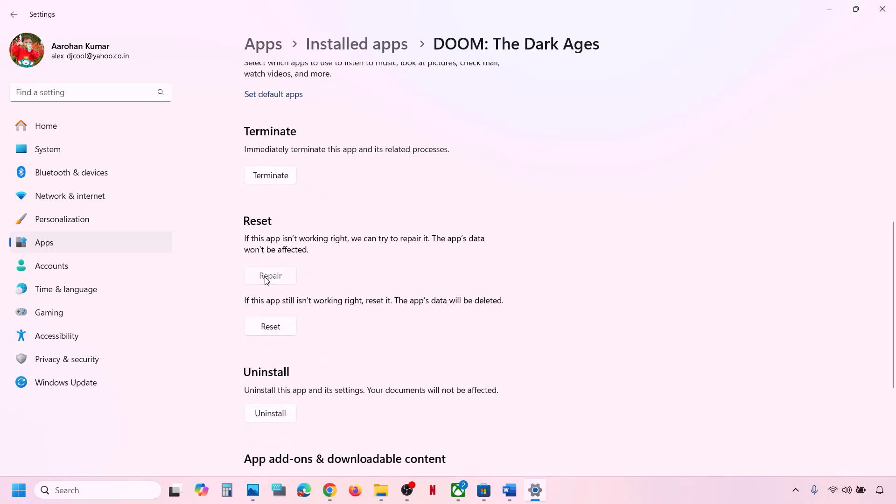
{"action": "left_click", "coordinate": [267, 278]}
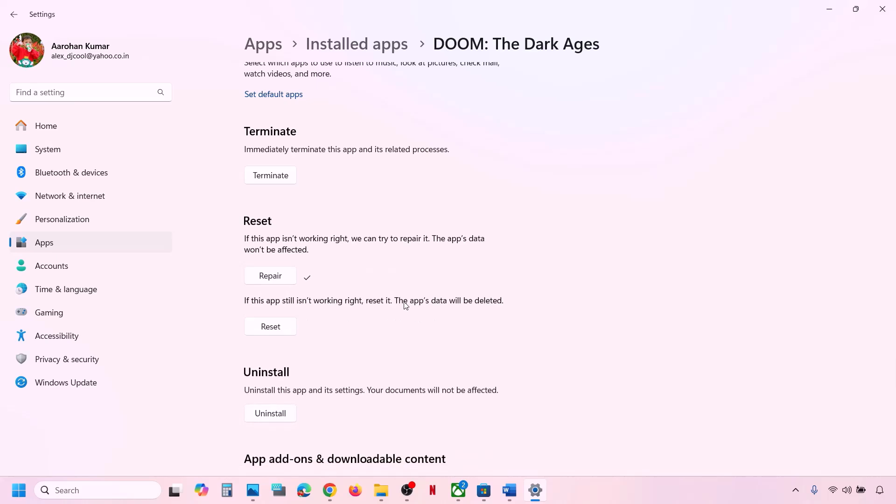
{"action": "left_click", "coordinate": [278, 329]}
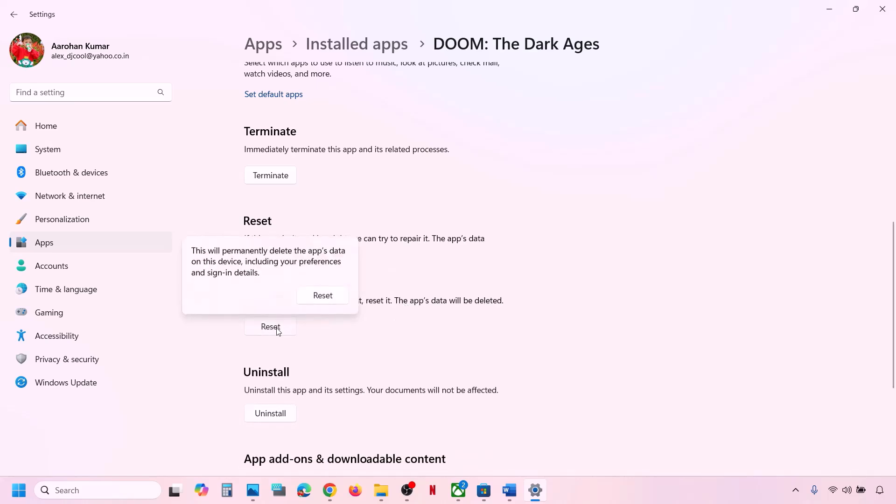
{"action": "left_click", "coordinate": [329, 301]}
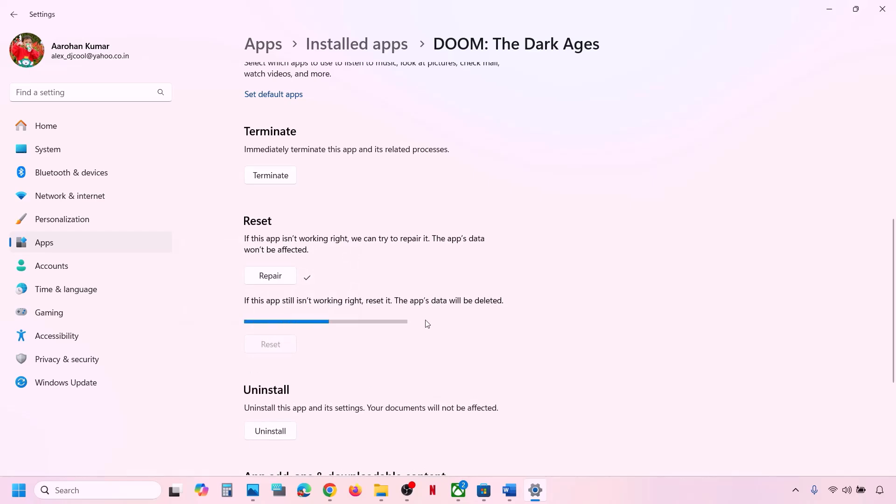
- Open DOOM's store page, then fully quit the Xbox app from the tray and relaunch it
{"action": "left_click", "coordinate": [460, 494]}
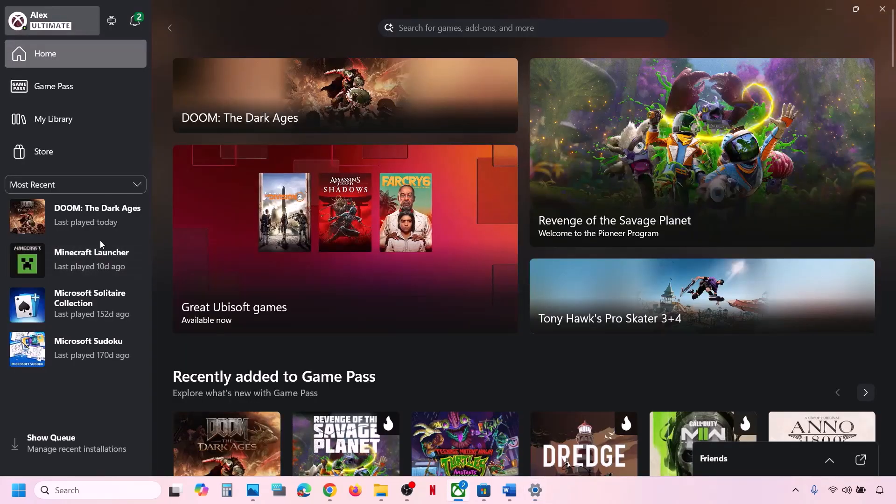
{"action": "left_click", "coordinate": [86, 220]}
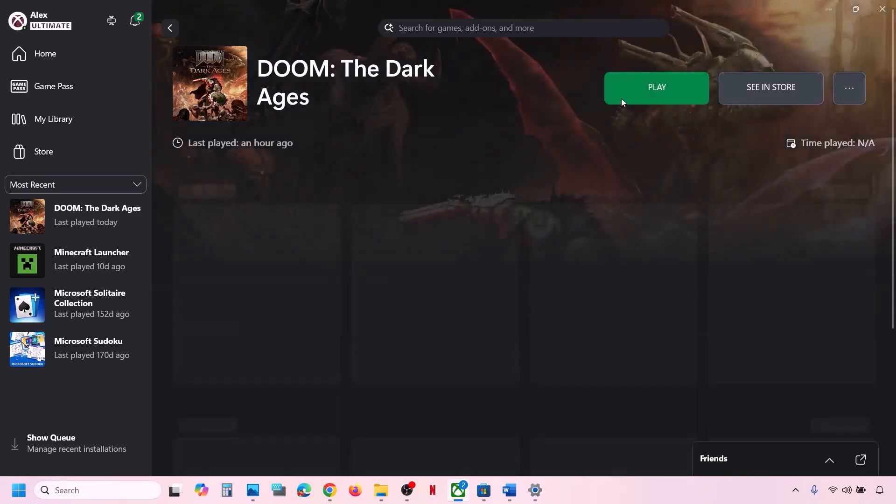
{"action": "left_click", "coordinate": [776, 87]}
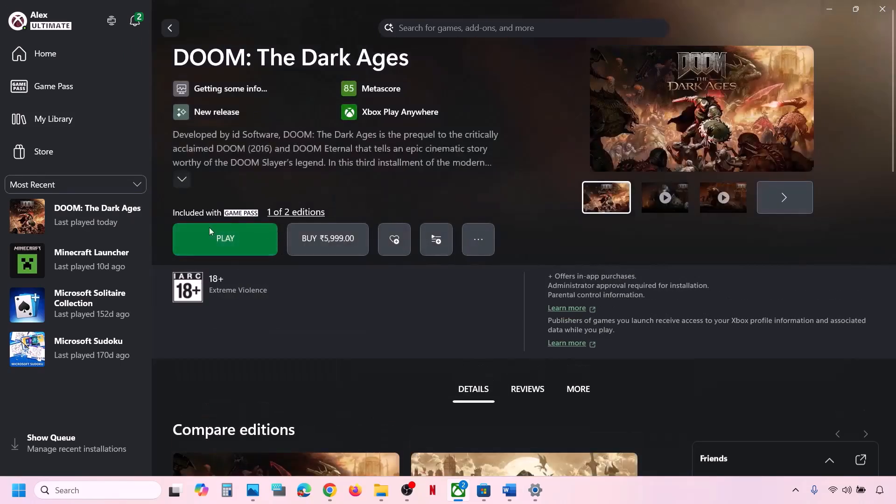
{"action": "left_click", "coordinate": [796, 491]}
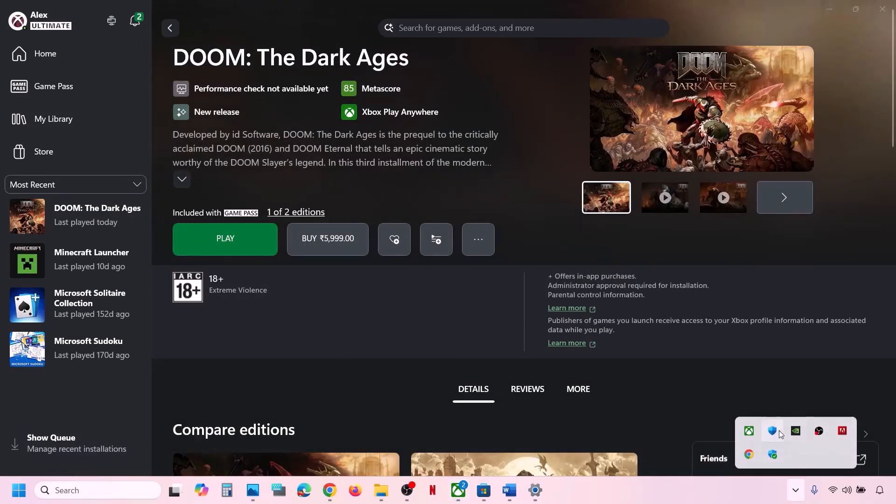
{"action": "right_click", "coordinate": [750, 434]}
{"action": "left_click", "coordinate": [718, 426]}
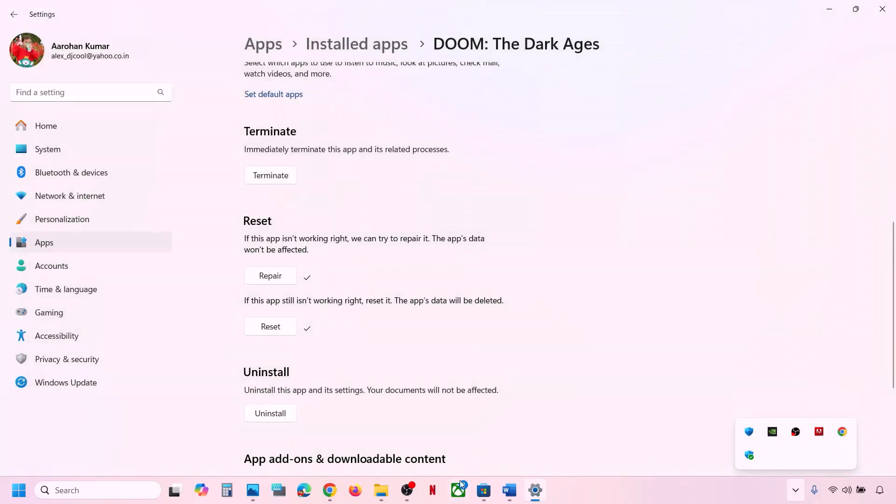
{"action": "left_click", "coordinate": [457, 490]}
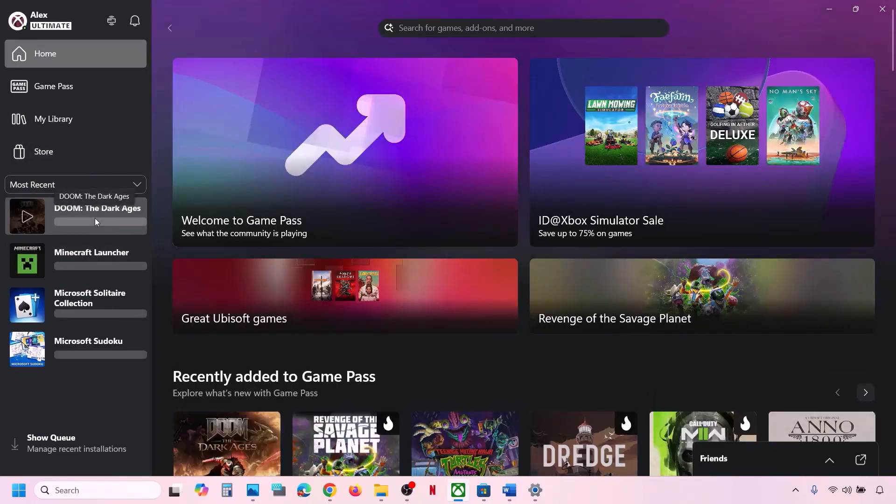
- Reopen DOOM: The Dark Ages' store page and return to the Word notes at Step 10
{"action": "left_click", "coordinate": [106, 216]}
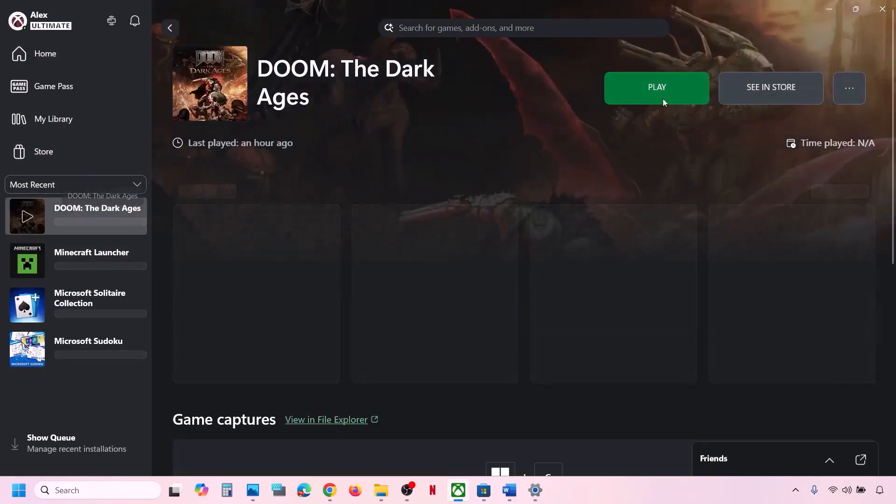
{"action": "left_click", "coordinate": [755, 91]}
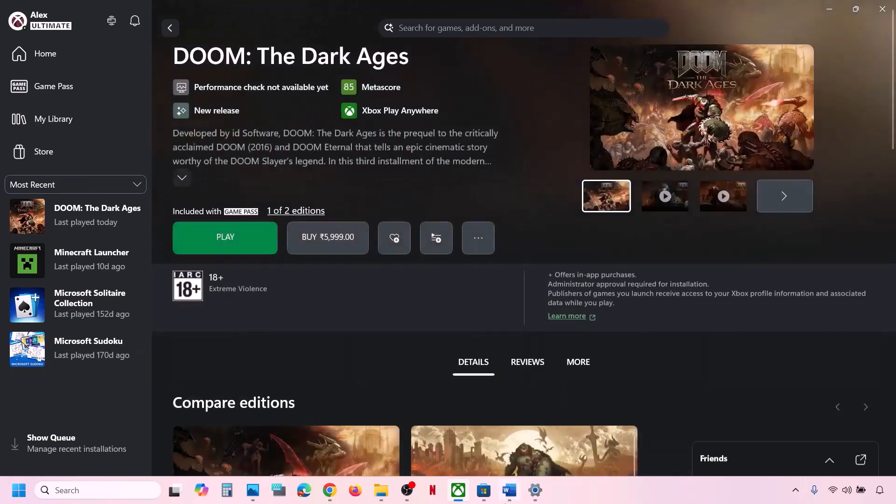
{"action": "left_click", "coordinate": [508, 490]}
{"action": "scroll", "coordinate": [301, 354], "scroll_direction": "down", "scroll_amount": 2}
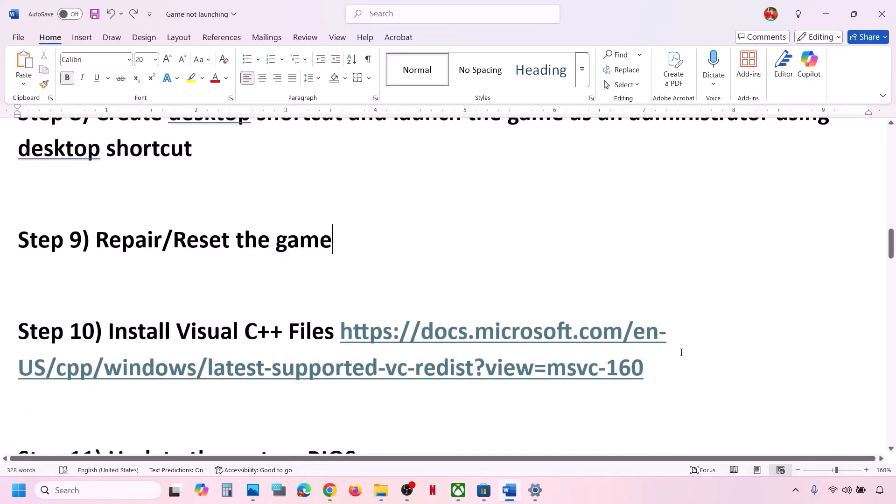
- Load the Step 10 Visual C++ downloads URL in a new Chrome tab
{"action": "left_click_drag", "start_coordinate": [656, 366], "coordinate": [344, 334]}
{"action": "key", "text": "ctrl+c"}
{"action": "left_click", "coordinate": [330, 490]}
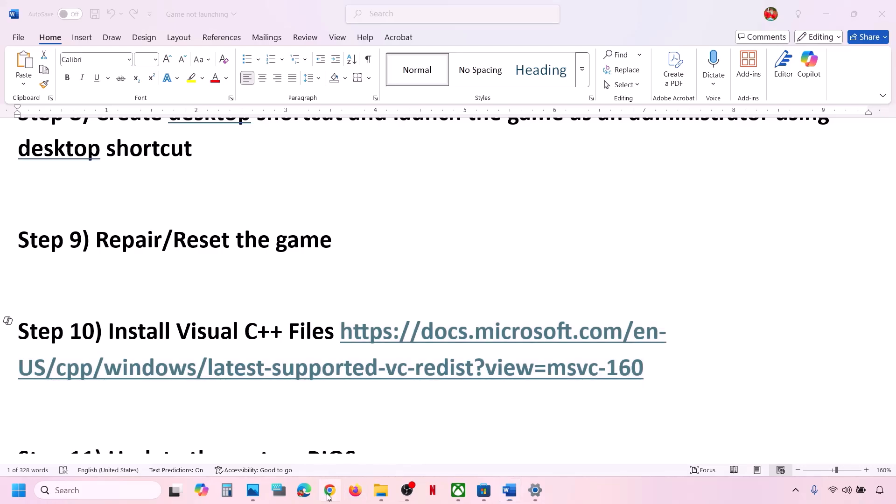
{"action": "left_click", "coordinate": [170, 12]}
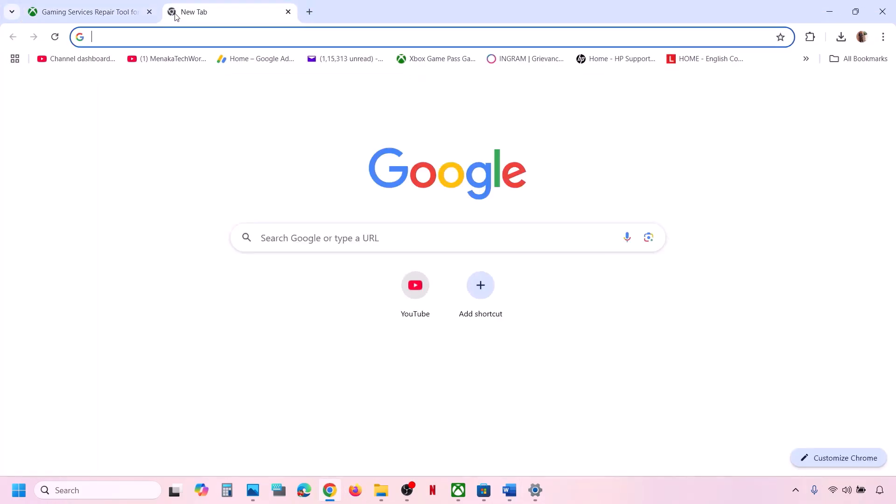
{"action": "key", "text": "ctrl+v"}
{"action": "key", "text": "Return"}
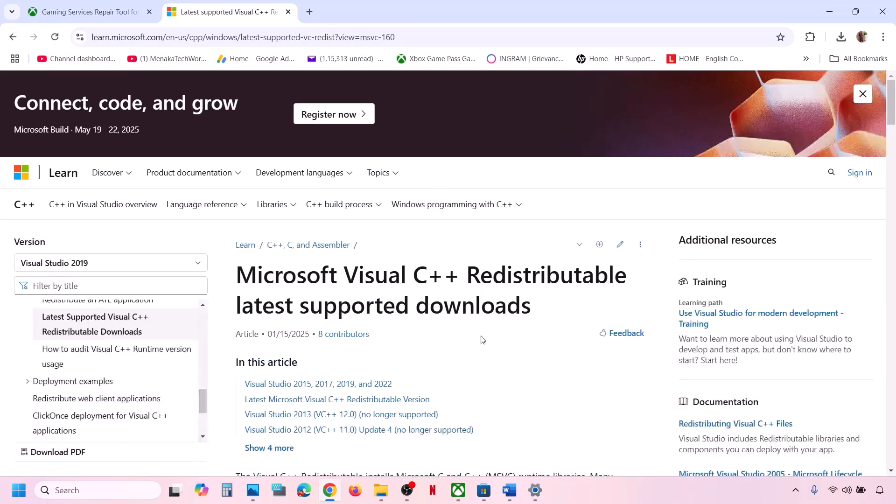
{"action": "scroll", "coordinate": [426, 260], "scroll_direction": "down", "scroll_amount": 10}
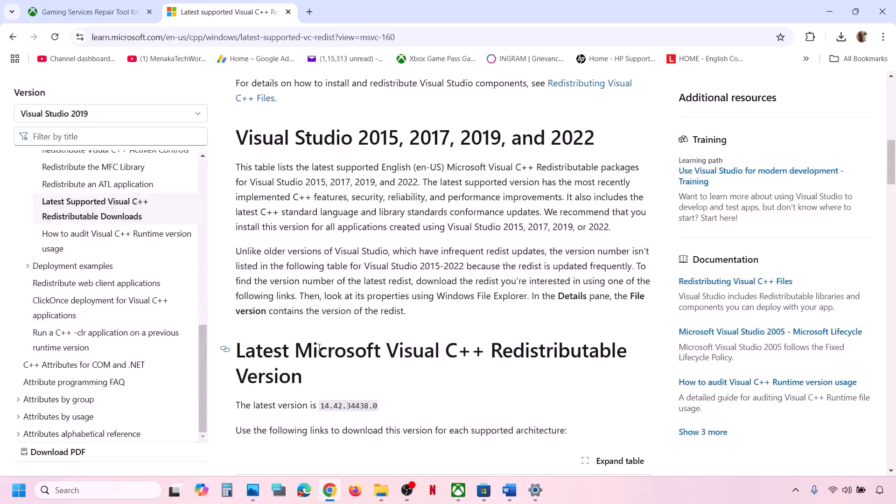
{"action": "scroll", "coordinate": [318, 348], "scroll_direction": "down", "scroll_amount": 8}
{"action": "scroll", "coordinate": [330, 379], "scroll_direction": "up", "scroll_amount": 2}
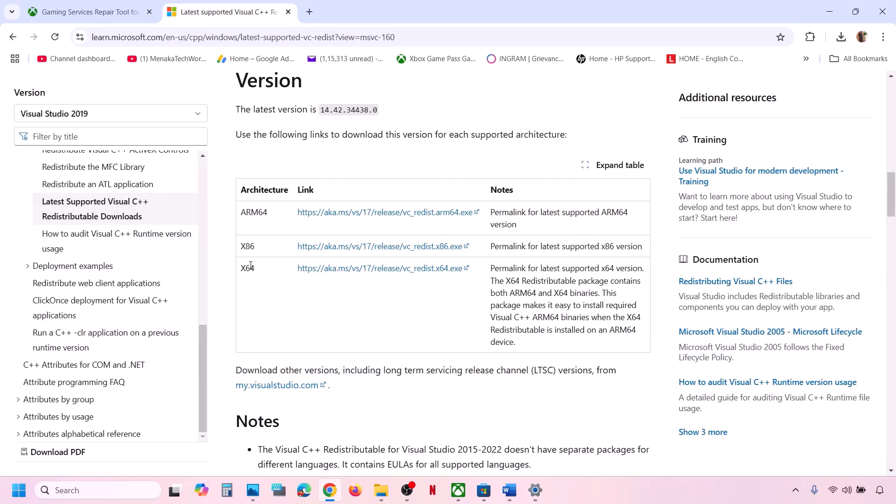
- Download the x86 Visual C++ Redistributable, accept its license terms and start installing it
{"action": "left_click_drag", "start_coordinate": [251, 265], "coordinate": [241, 245]}
{"action": "double_click", "coordinate": [247, 246]}
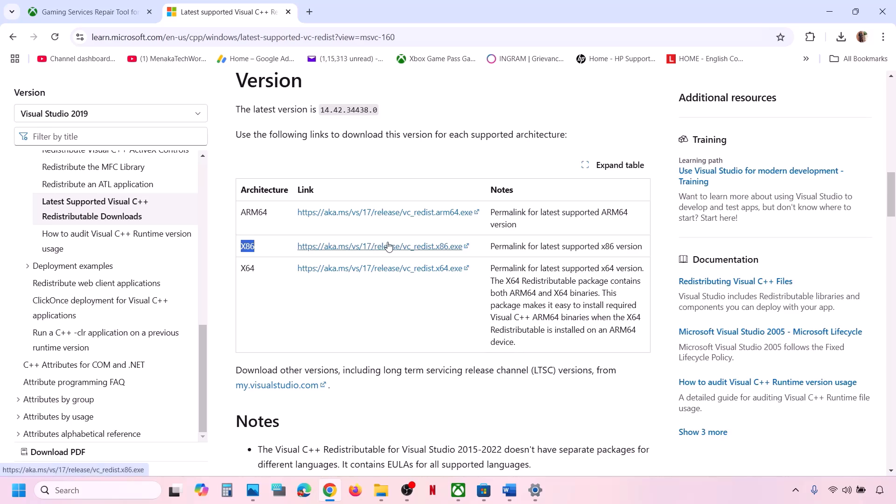
{"action": "left_click", "coordinate": [389, 246]}
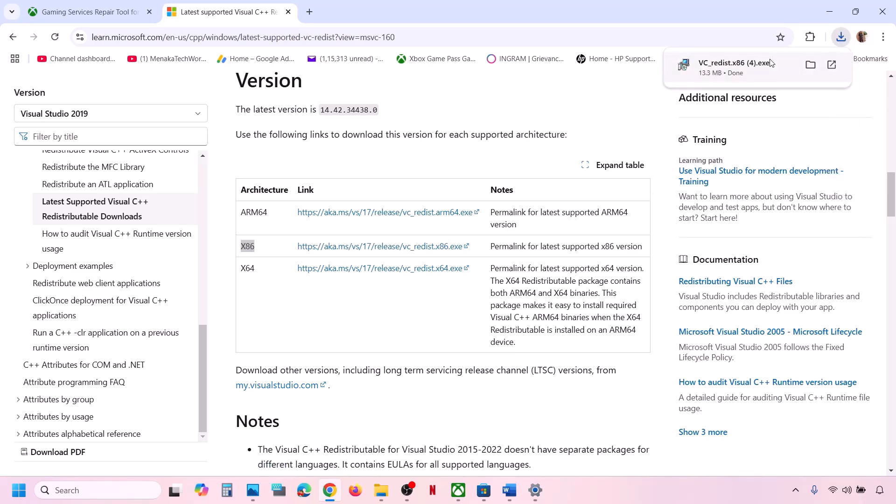
{"action": "left_click", "coordinate": [770, 62]}
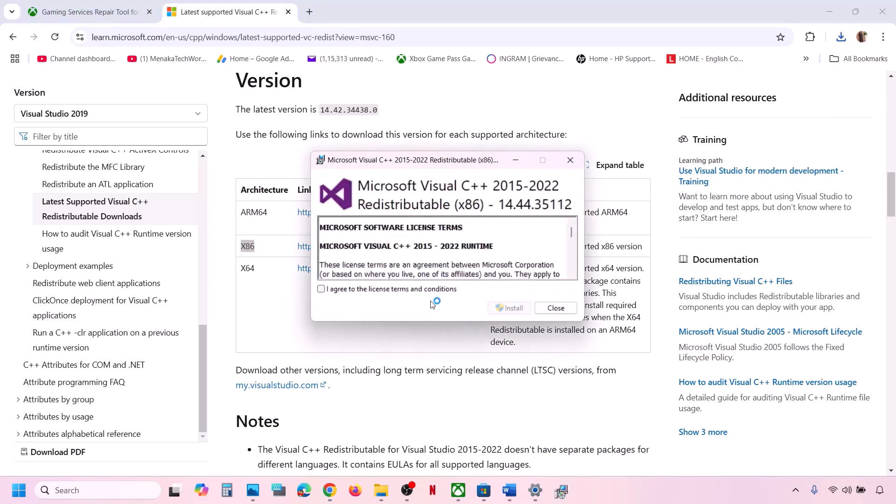
{"action": "left_click", "coordinate": [400, 289]}
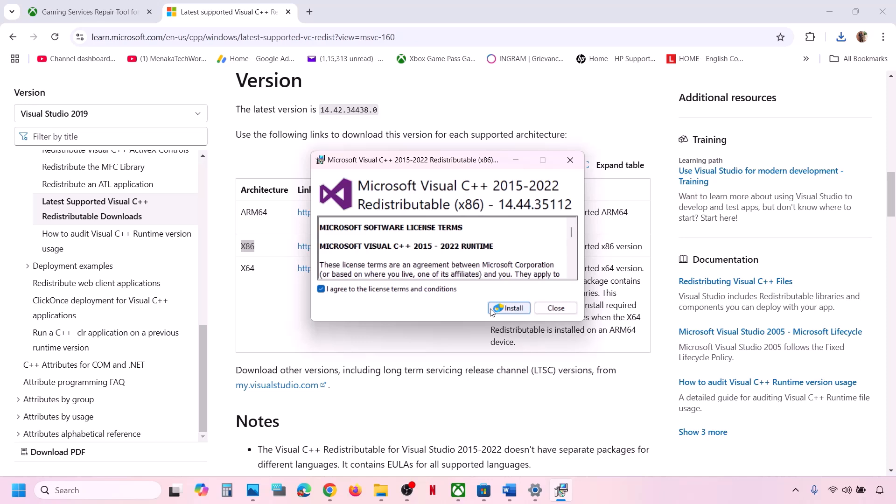
{"action": "left_click", "coordinate": [515, 309]}
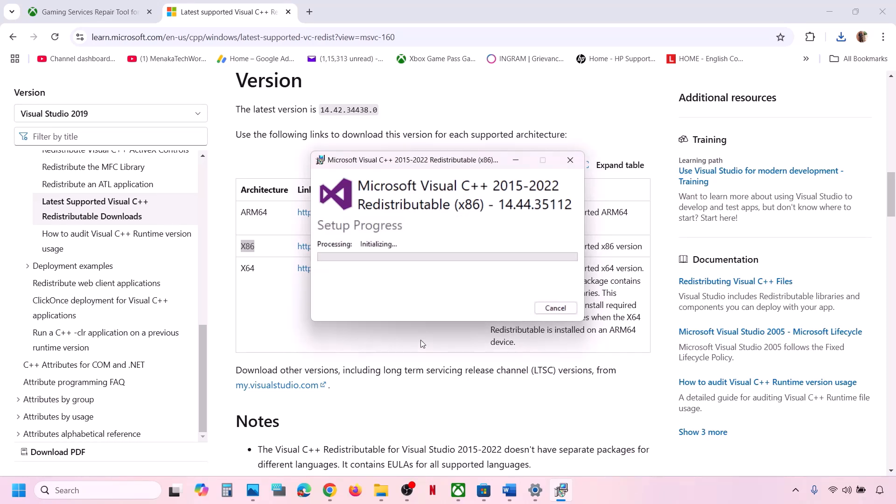
{"action": "double_click", "coordinate": [249, 268]}
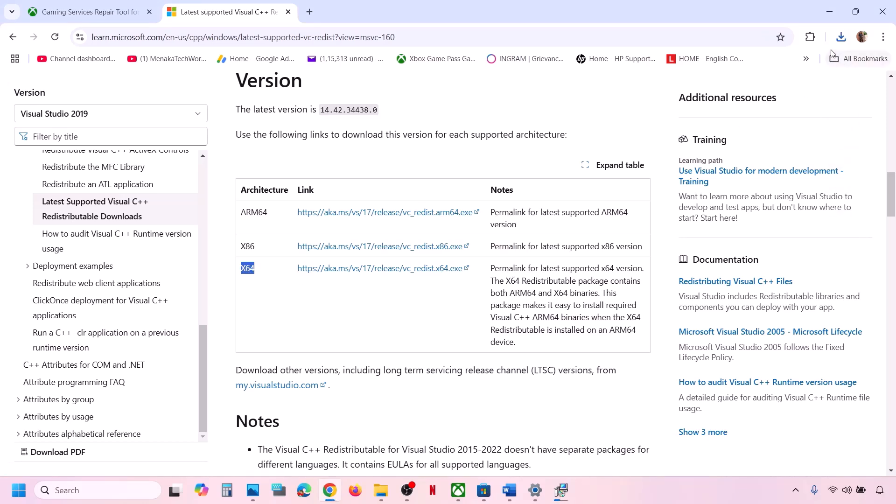
- Run VC_redist.x64 from Chrome's downloads and repair it alongside the x86 setup
{"action": "left_click", "coordinate": [841, 37]}
{"action": "left_click", "coordinate": [745, 89]}
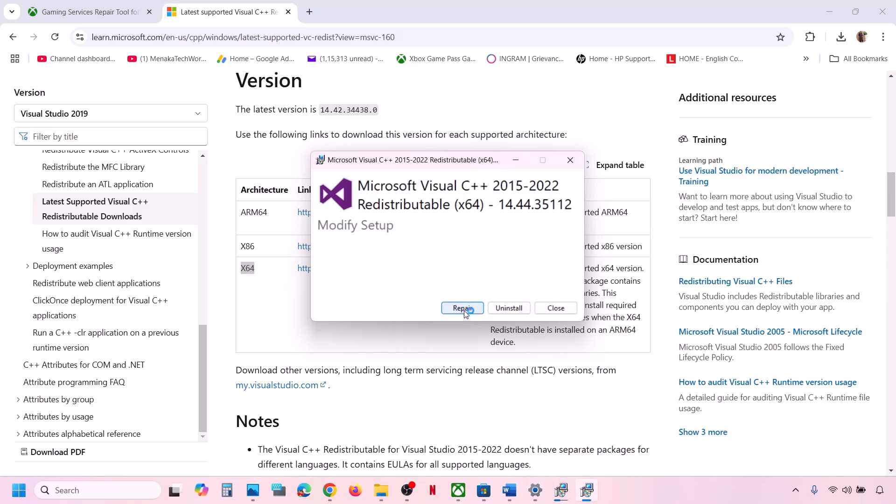
{"action": "left_click", "coordinate": [463, 308]}
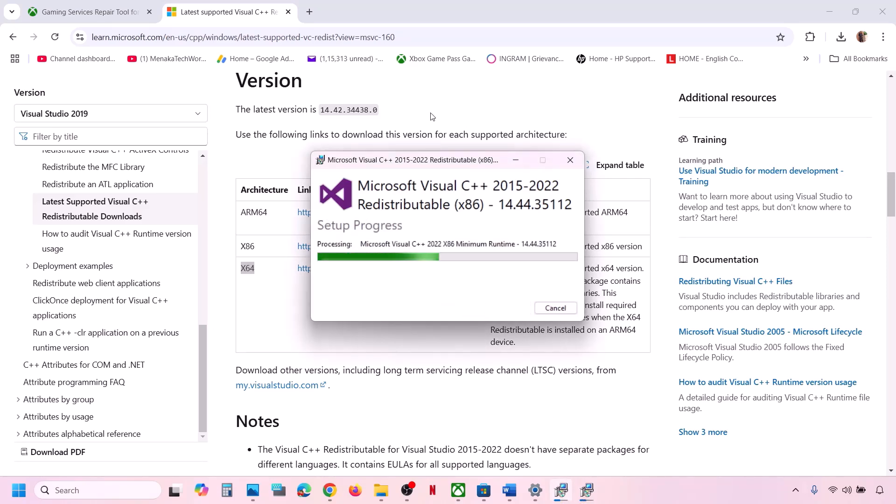
{"action": "left_click_drag", "start_coordinate": [437, 160], "coordinate": [609, 179]}
{"action": "left_click_drag", "start_coordinate": [420, 165], "coordinate": [307, 207]}
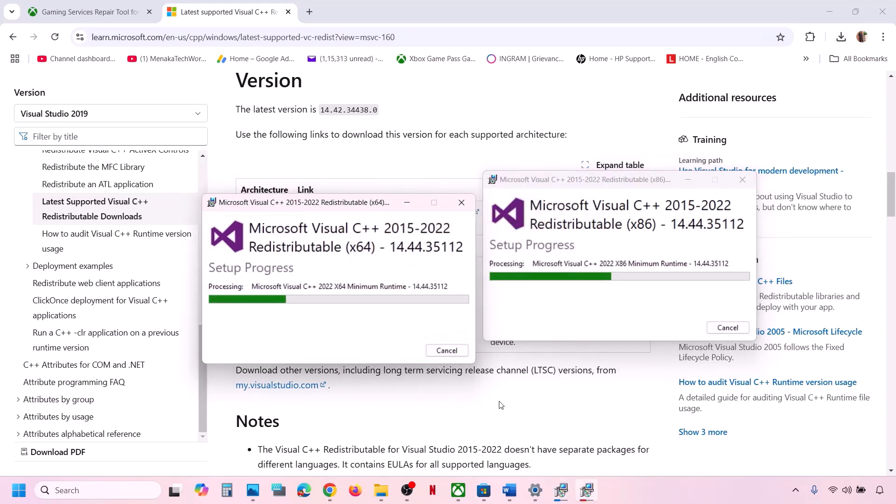
- Open the Start menu power options and dismiss them without choosing anything
{"action": "left_click", "coordinate": [18, 490]}
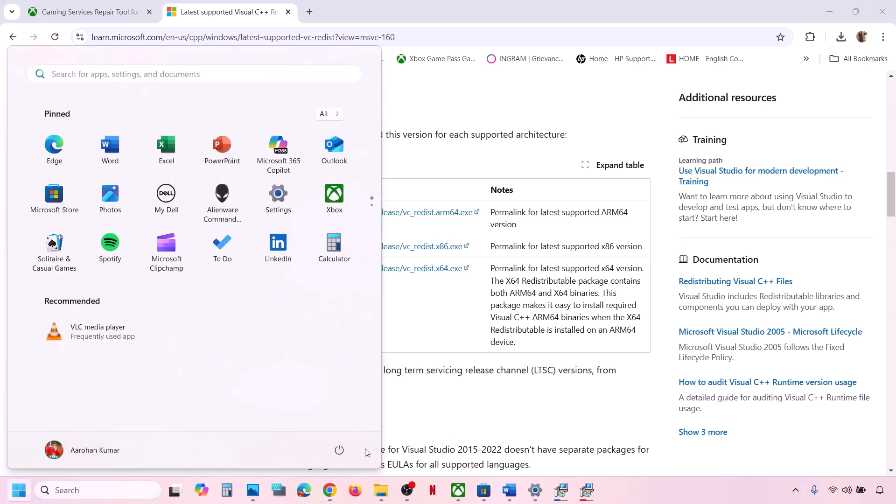
{"action": "left_click", "coordinate": [339, 449]}
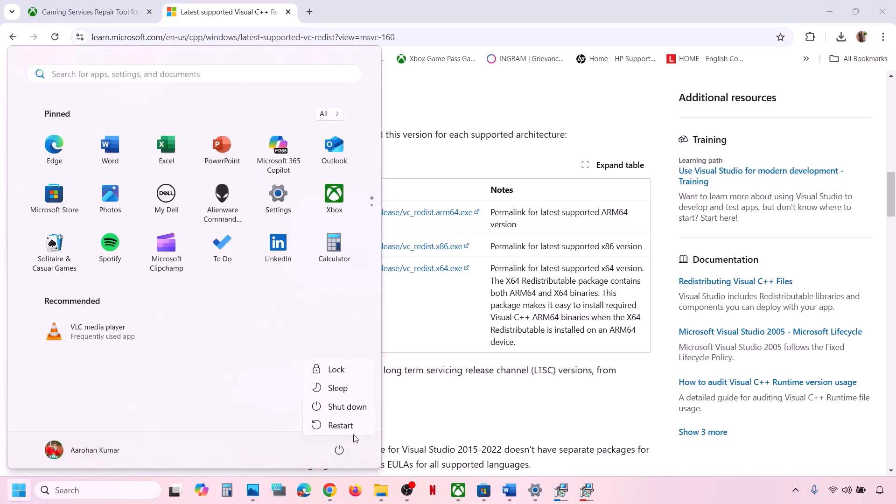
{"action": "left_click", "coordinate": [427, 423]}
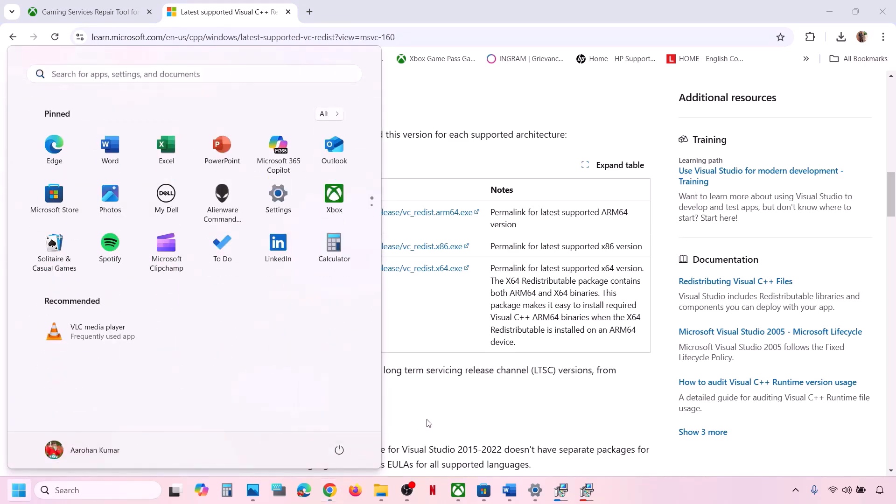
- Switch to the Game not launching notes and select the Step 11 'Update the system BIOS' text
{"action": "left_click", "coordinate": [509, 490]}
{"action": "scroll", "coordinate": [342, 355], "scroll_direction": "down", "scroll_amount": 1}
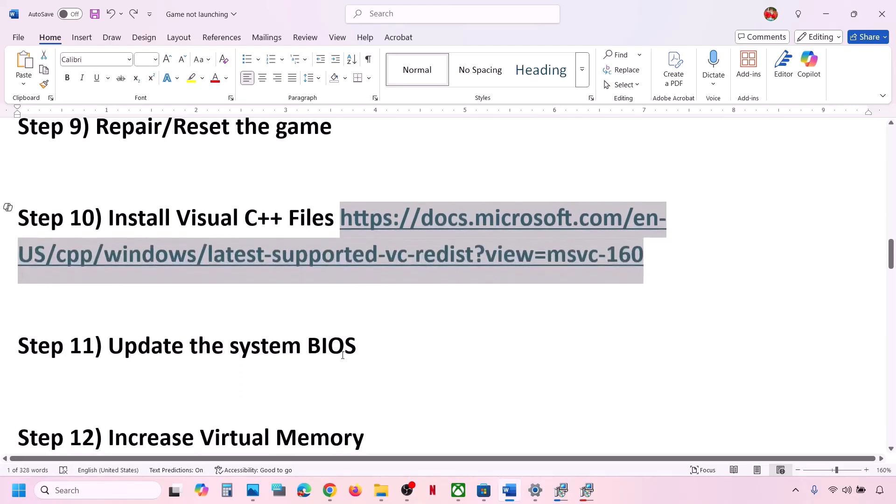
{"action": "left_click_drag", "start_coordinate": [123, 343], "coordinate": [363, 345]}
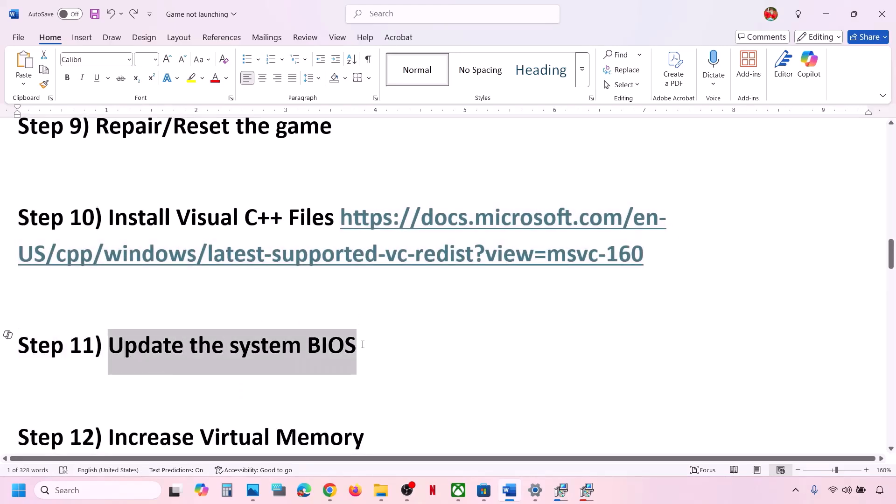
{"action": "left_click", "coordinate": [363, 345]}
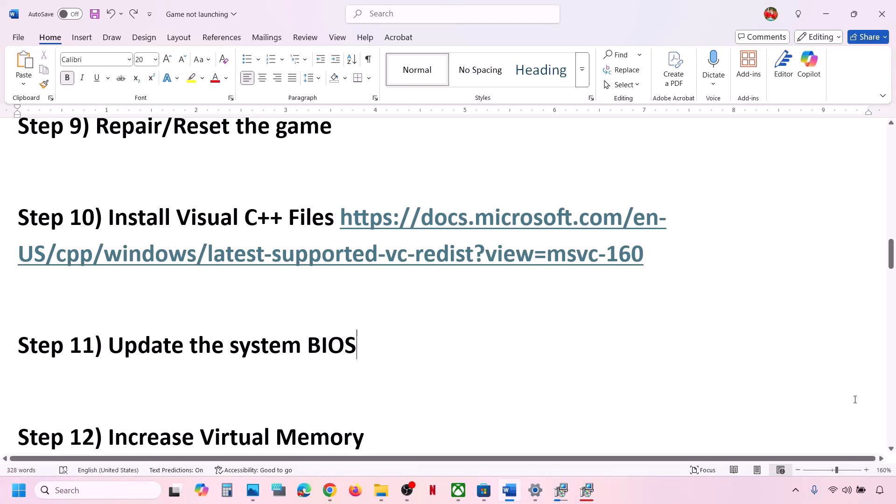
- Glance at quick settings, then scroll the notes down to Step 12) Increase Virtual Memory
{"action": "left_click", "coordinate": [846, 490]}
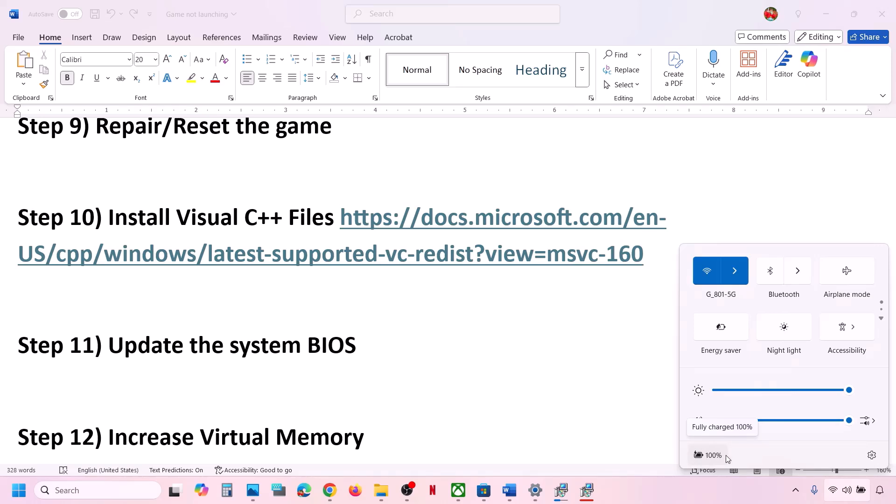
{"action": "left_click", "coordinate": [376, 344]}
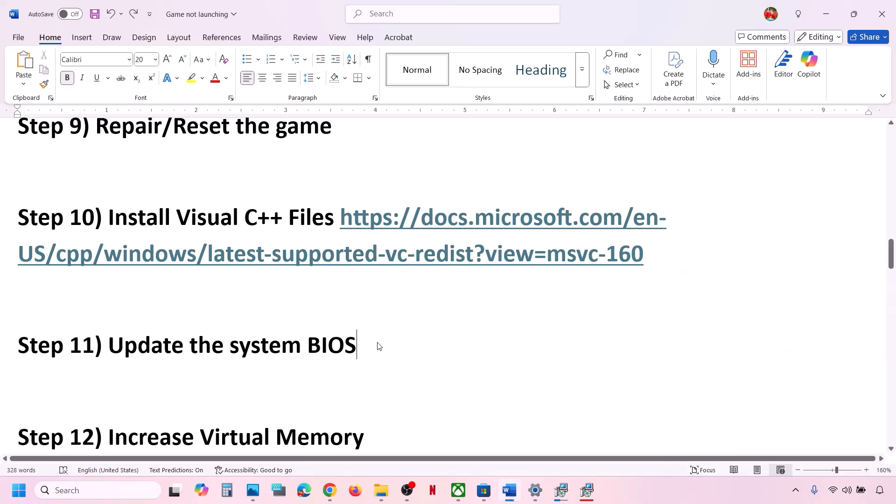
{"action": "left_click_drag", "start_coordinate": [372, 343], "coordinate": [93, 345]}
{"action": "scroll", "coordinate": [93, 345], "scroll_direction": "down", "scroll_amount": 3}
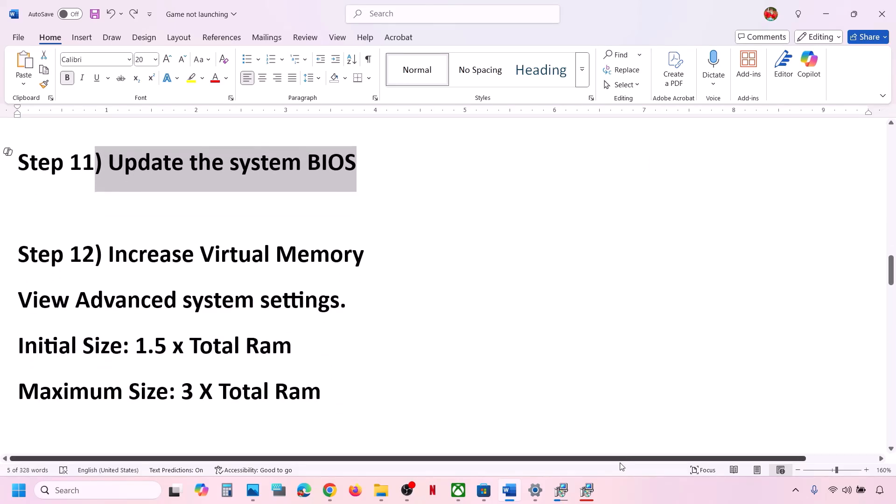
{"action": "left_click", "coordinate": [620, 487]}
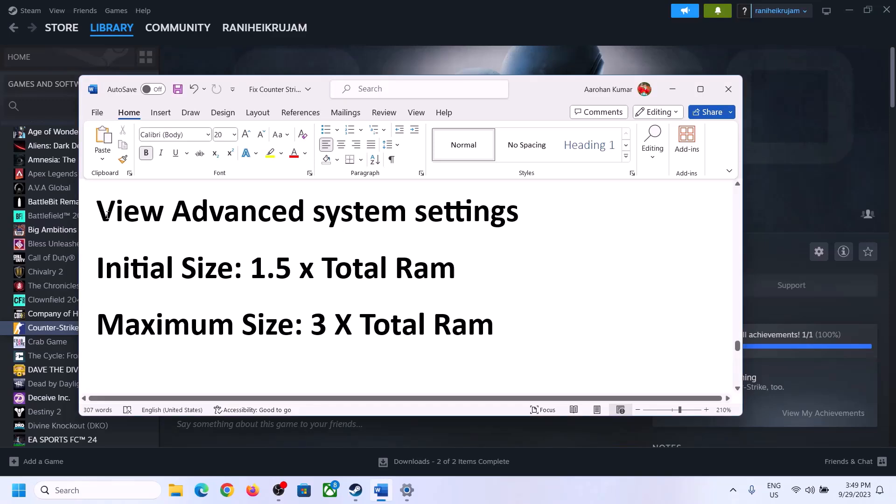
- Copy 'View Advanced system settings' from the notes and open it through Windows search
{"action": "left_click_drag", "start_coordinate": [106, 216], "coordinate": [513, 210]}
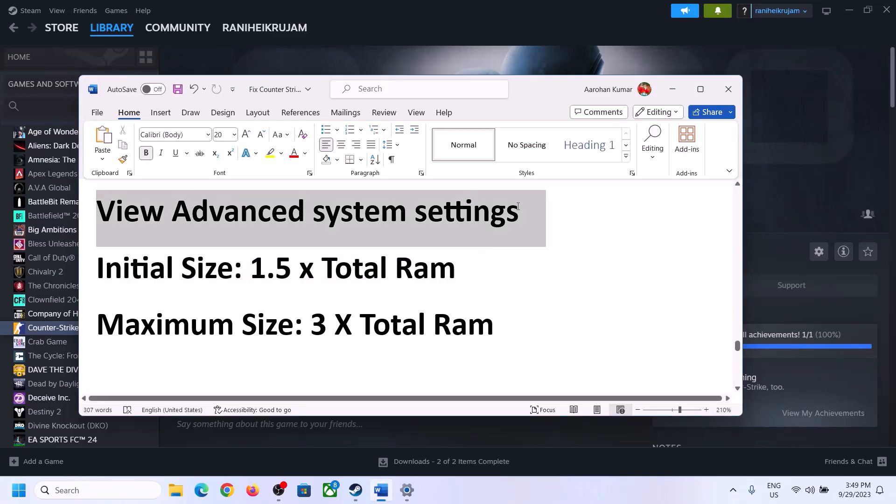
{"action": "key", "text": "ctrl+c"}
{"action": "left_click", "coordinate": [107, 490]}
{"action": "key", "text": "ctrl+v"}
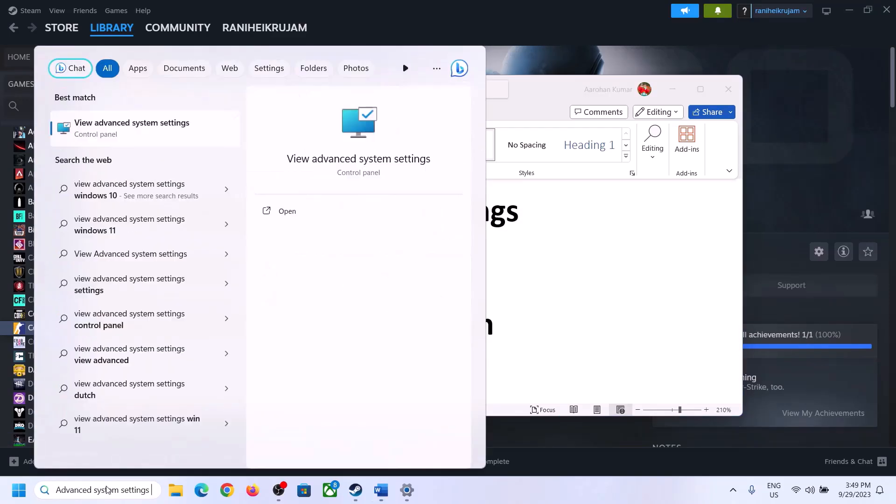
{"action": "left_click", "coordinate": [127, 135]}
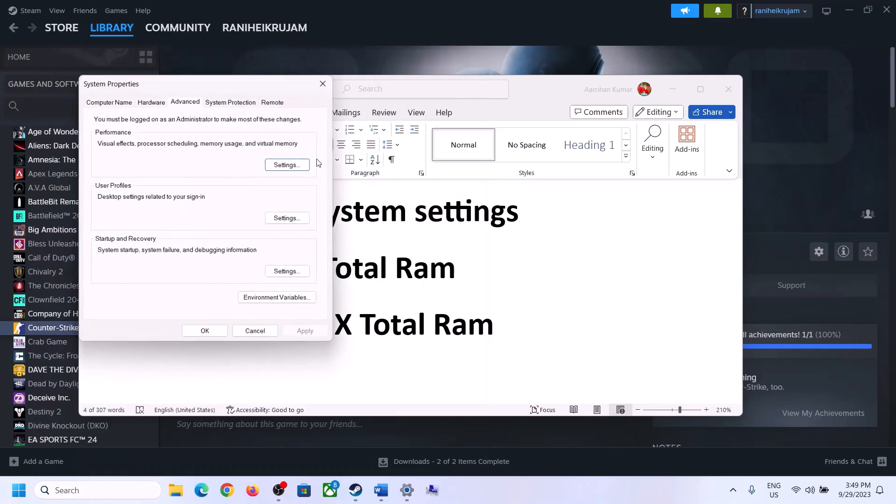
- From System Properties, open Performance Options' Advanced tab and its Virtual memory Change dialog
{"action": "left_click_drag", "start_coordinate": [186, 88], "coordinate": [400, 158]}
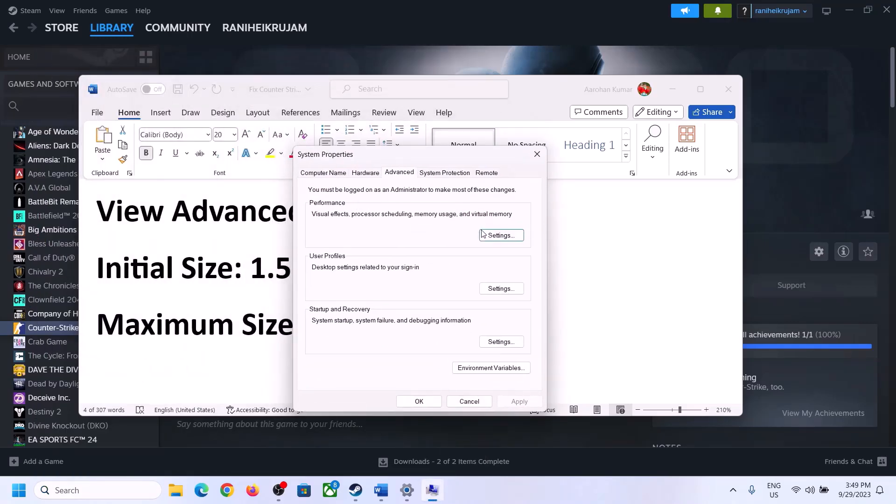
{"action": "left_click", "coordinate": [501, 236]}
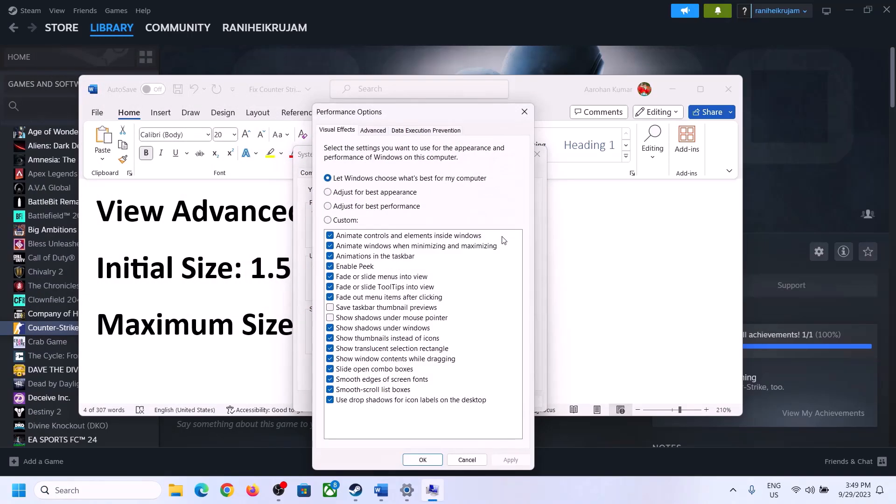
{"action": "left_click", "coordinate": [377, 133]}
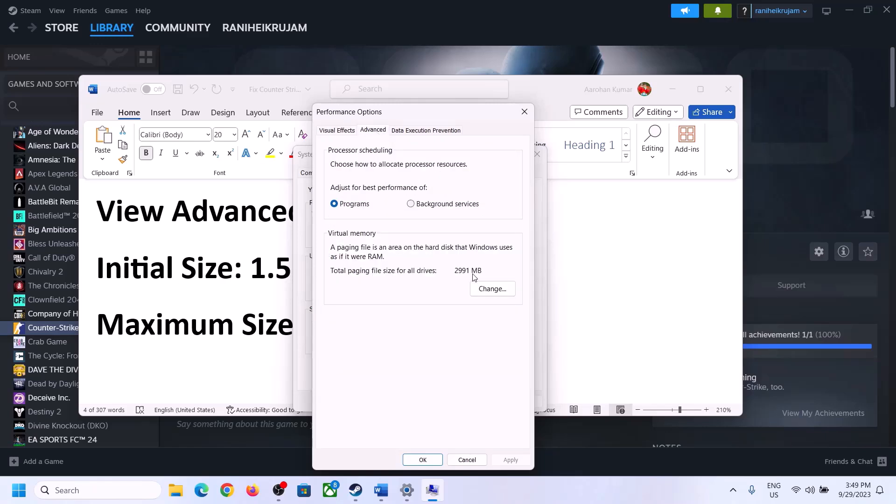
{"action": "left_click", "coordinate": [496, 288]}
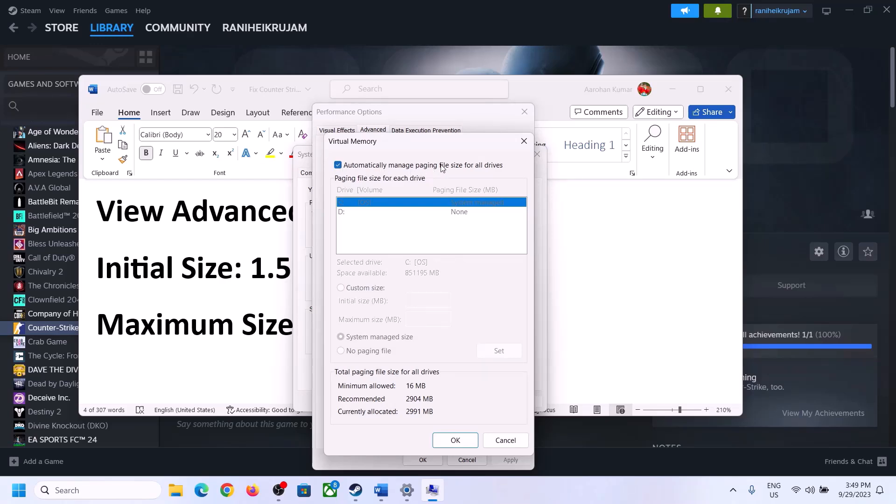
- Turn off automatic paging file management, pick Custom size, and check the notes' 1.5 x Total Ram rule
{"action": "left_click", "coordinate": [338, 166]}
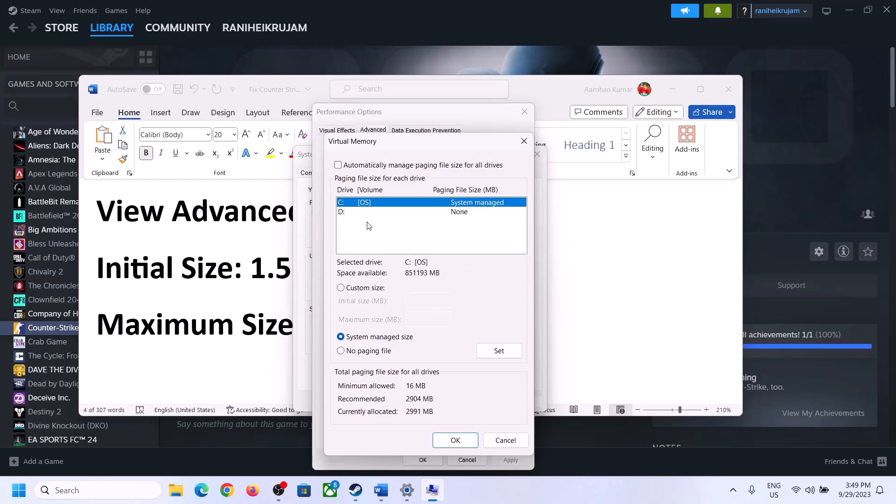
{"action": "left_click", "coordinate": [341, 288]}
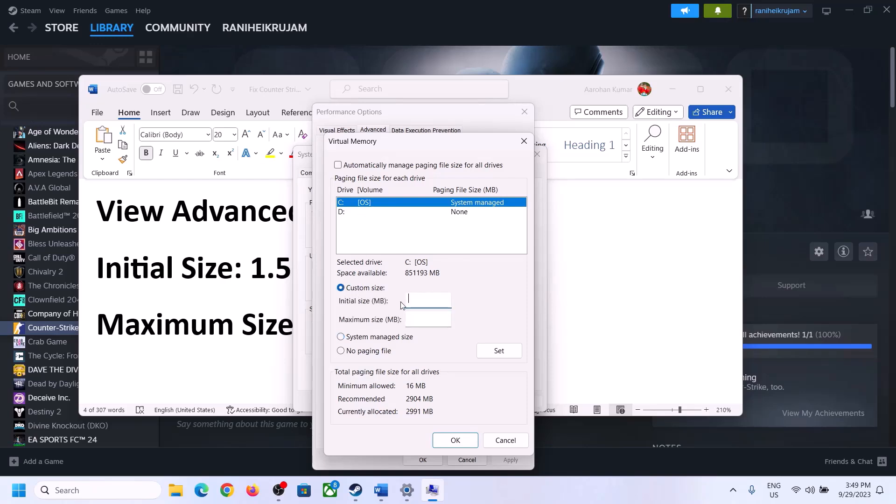
{"action": "left_click", "coordinate": [247, 274]}
{"action": "left_click_drag", "start_coordinate": [256, 267], "coordinate": [415, 279]}
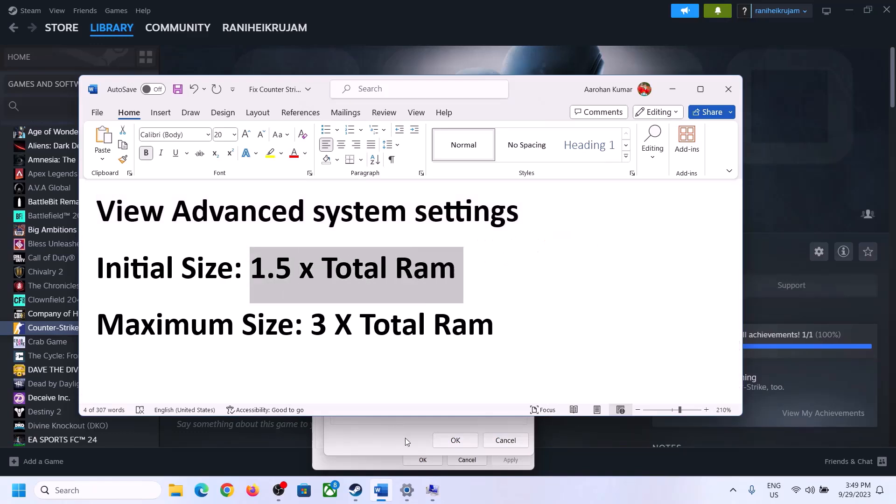
- Look up the 16.0 GB installed RAM on Settings' System > About page, then return to Virtual Memory
{"action": "left_click", "coordinate": [406, 492]}
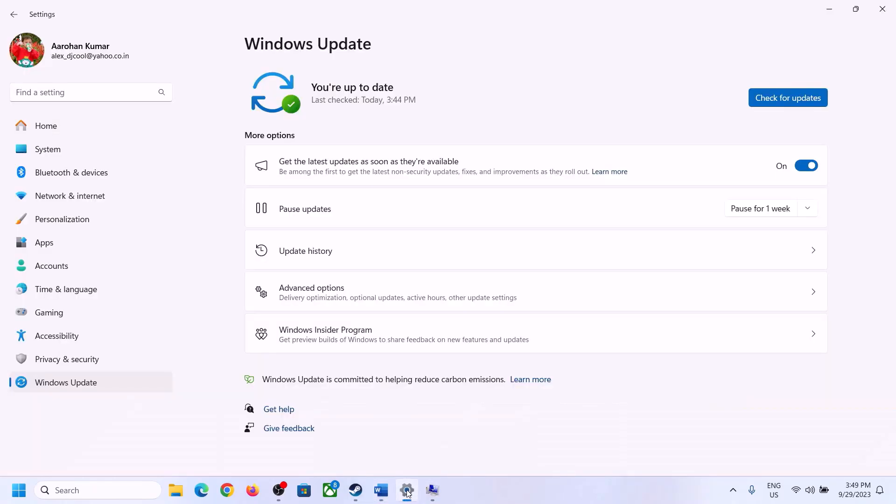
{"action": "left_click", "coordinate": [41, 151]}
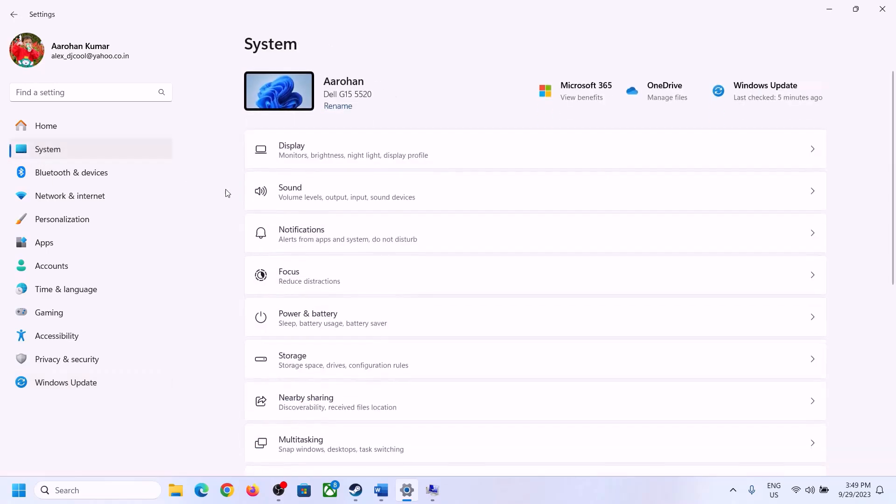
{"action": "scroll", "coordinate": [257, 354], "scroll_direction": "down", "scroll_amount": 10}
{"action": "left_click", "coordinate": [311, 422]}
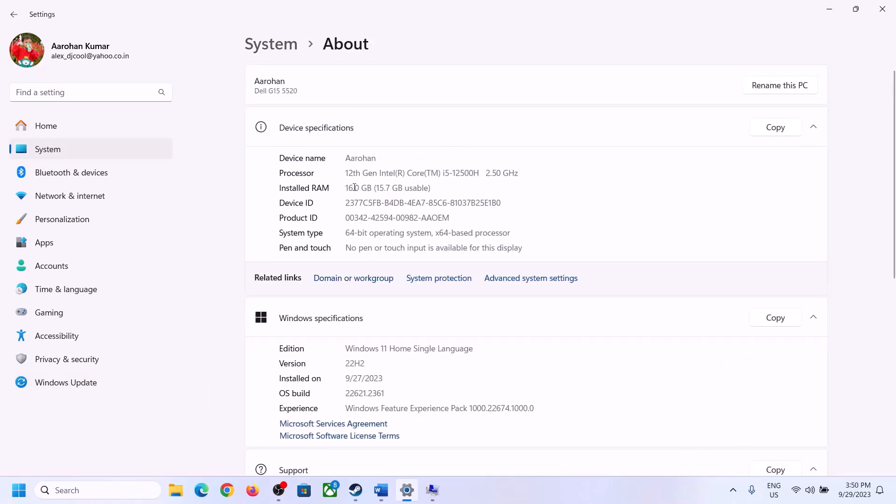
{"action": "left_click_drag", "start_coordinate": [355, 188], "coordinate": [341, 187]}
{"action": "left_click", "coordinate": [360, 189]}
{"action": "left_click_drag", "start_coordinate": [356, 186], "coordinate": [343, 184]}
{"action": "left_click", "coordinate": [428, 492]}
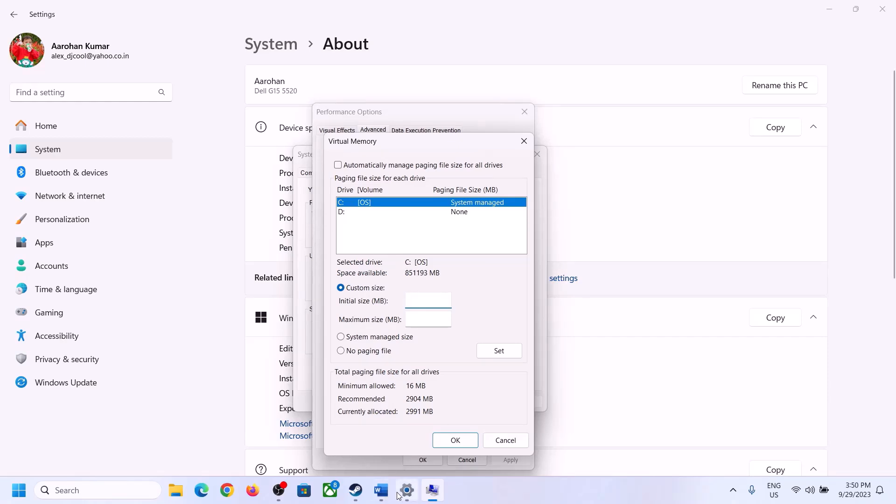
- Launch Calculator with Win+R 'calc' and place it beside the paging-size notes
{"action": "mouse_move", "coordinate": [407, 489]}
{"action": "key", "text": "super+r"}
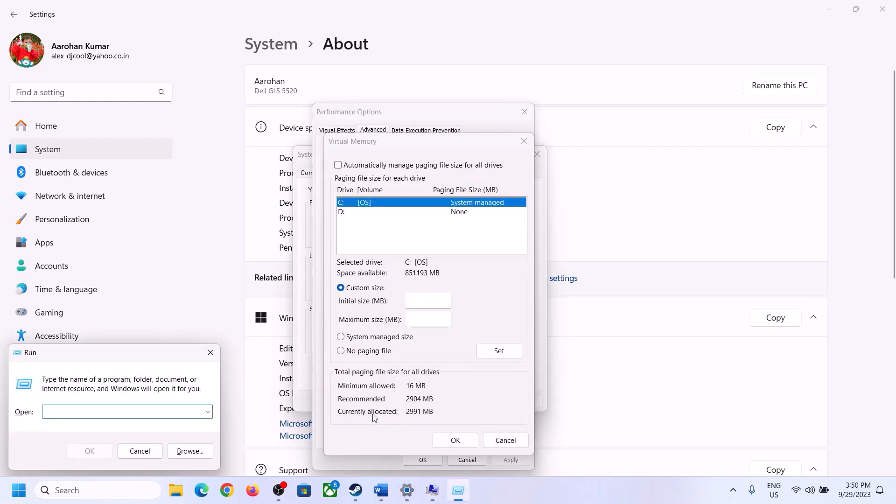
{"action": "type", "text": "calc"}
{"action": "left_click", "coordinate": [81, 452]}
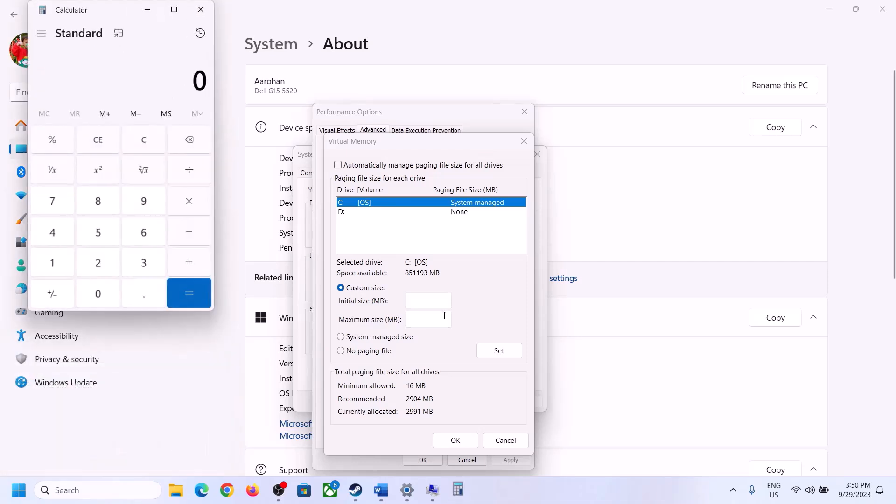
{"action": "left_click_drag", "start_coordinate": [114, 16], "coordinate": [656, 153]}
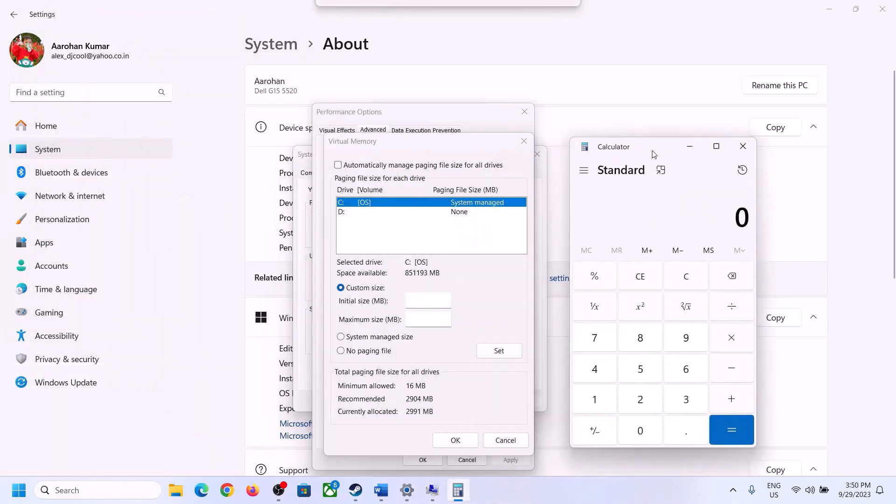
{"action": "left_click", "coordinate": [381, 490]}
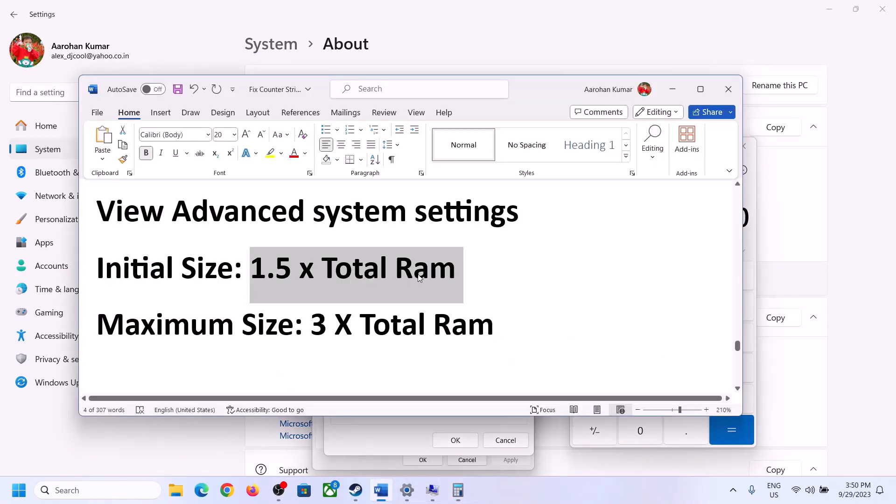
{"action": "left_click", "coordinate": [461, 493]}
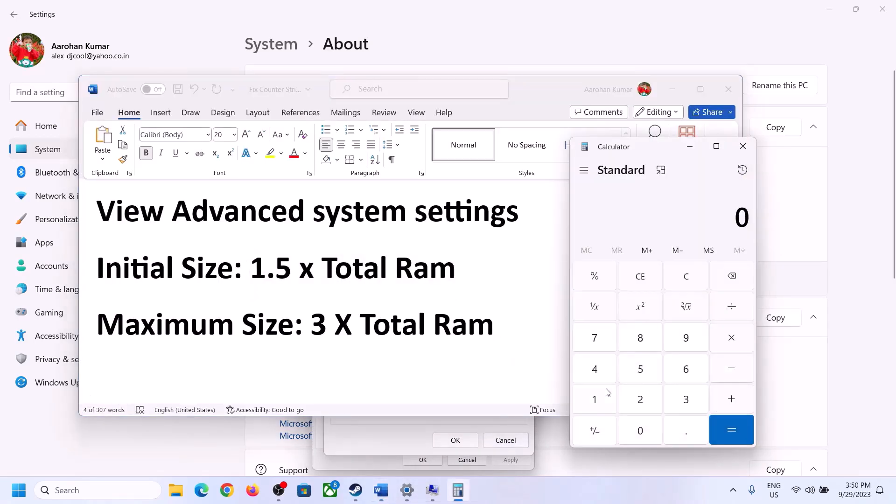
- Compute 16 × 1024 = 16,384 MB in Calculator
{"action": "left_click", "coordinate": [595, 402]}
{"action": "left_click", "coordinate": [682, 377]}
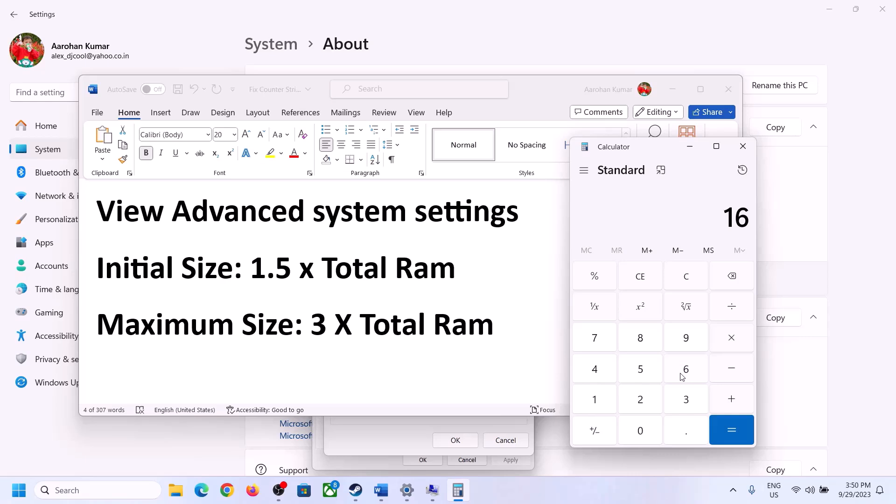
{"action": "left_click", "coordinate": [687, 286]}
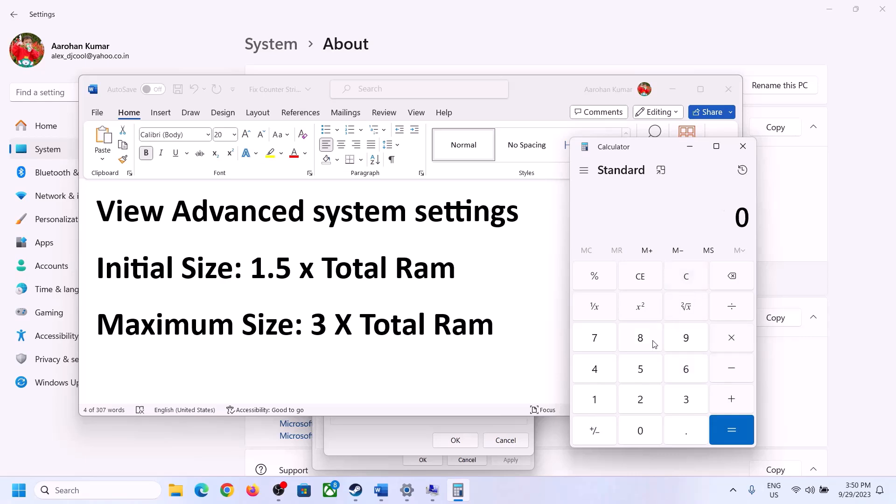
{"action": "left_click", "coordinate": [602, 401]}
{"action": "left_click", "coordinate": [671, 375]}
{"action": "left_click", "coordinate": [730, 344]}
{"action": "left_click", "coordinate": [594, 400]}
{"action": "left_click", "coordinate": [640, 431]}
{"action": "left_click", "coordinate": [641, 401]}
{"action": "left_click", "coordinate": [605, 379]}
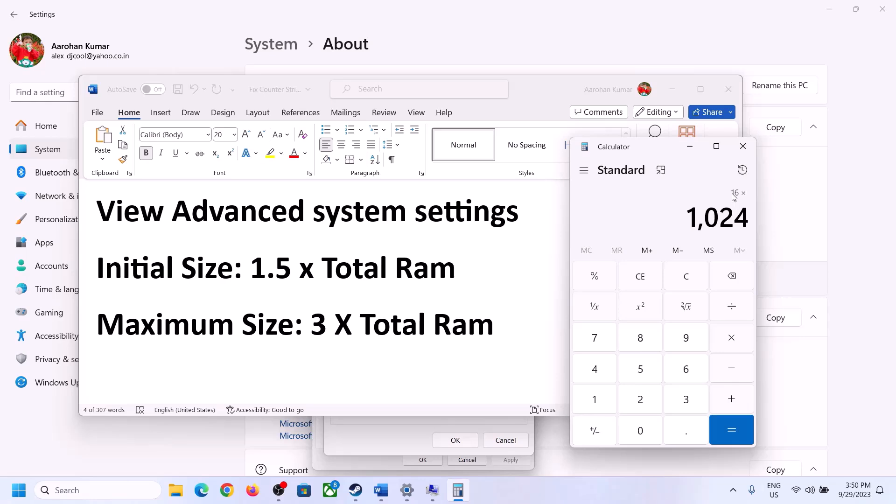
{"action": "left_click", "coordinate": [730, 430]}
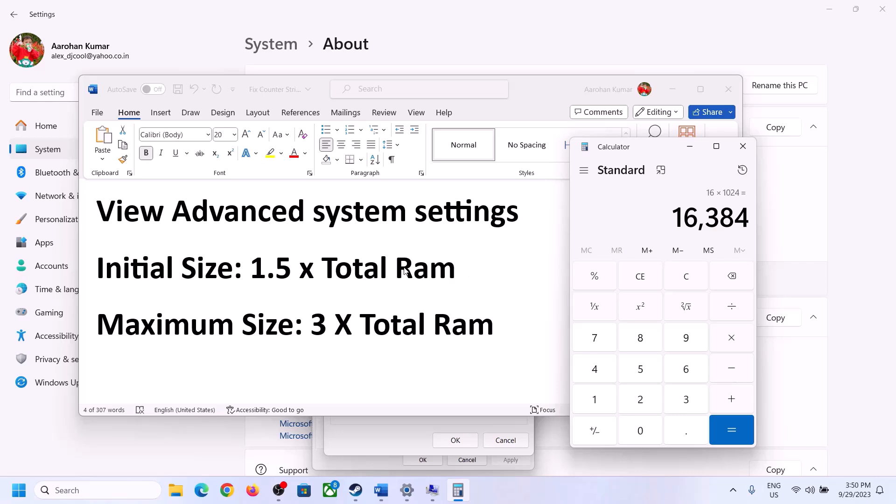
- Multiply 16,384 by 1.5 to get the 24,576 MB initial size, then return to Virtual Memory
{"action": "left_click", "coordinate": [730, 340]}
{"action": "left_click", "coordinate": [609, 405]}
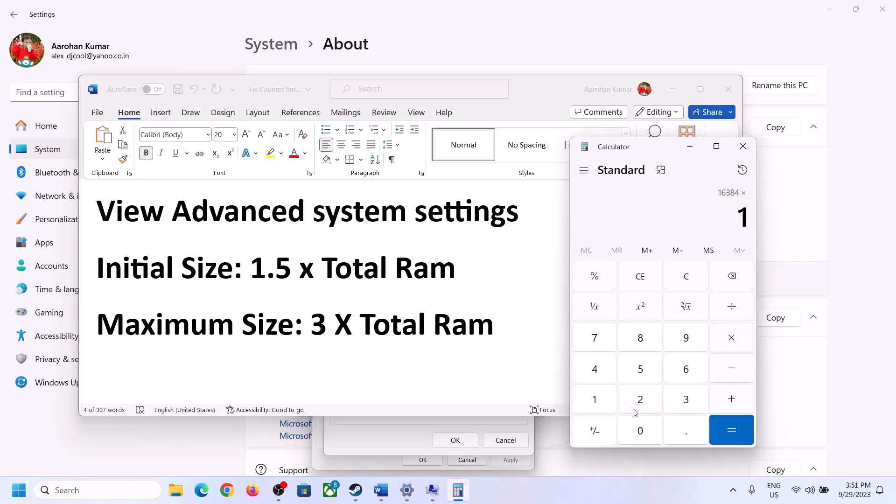
{"action": "left_click", "coordinate": [683, 441]}
{"action": "left_click", "coordinate": [640, 369]}
{"action": "left_click", "coordinate": [730, 427]}
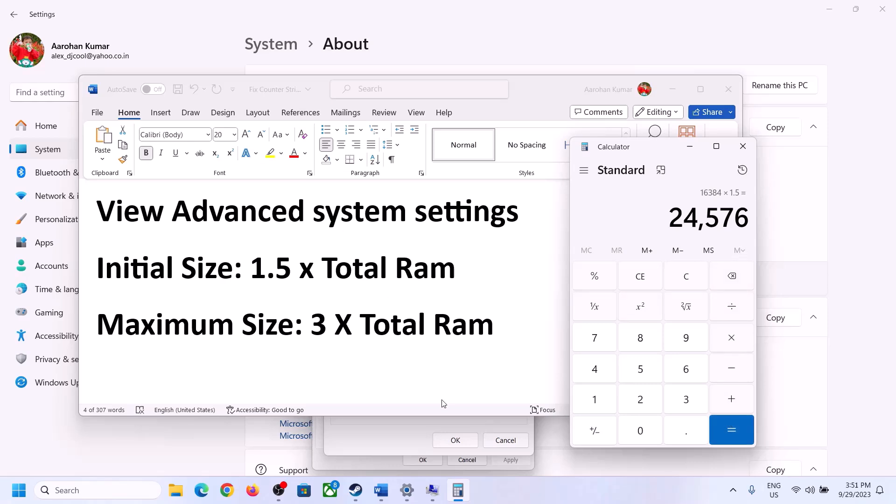
{"action": "left_click", "coordinate": [396, 435]}
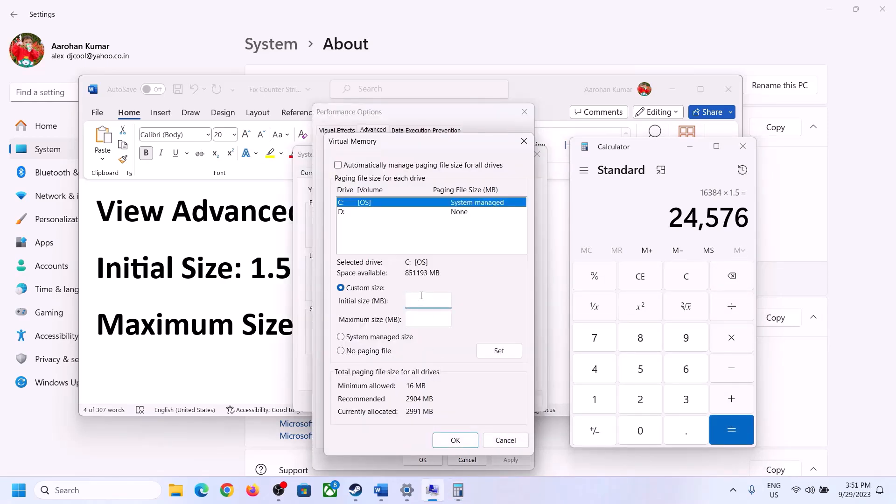
- Enter 24576 as the initial size and check the notes for the maximum size rule
{"action": "type", "text": "24576"}
{"action": "left_click", "coordinate": [447, 321]}
{"action": "left_click", "coordinate": [270, 325]}
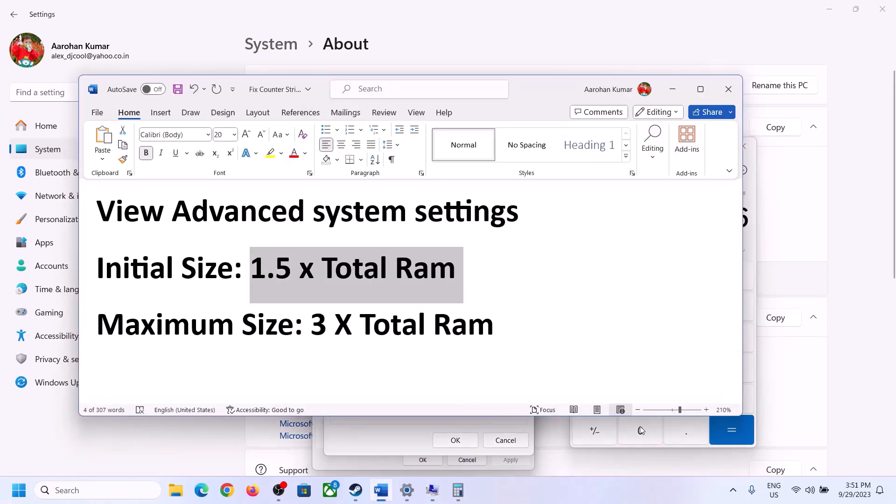
- Clear Calculator, confirm the installed RAM, and recompute 16 × 1024 = 16,384
{"action": "left_click", "coordinate": [752, 241]}
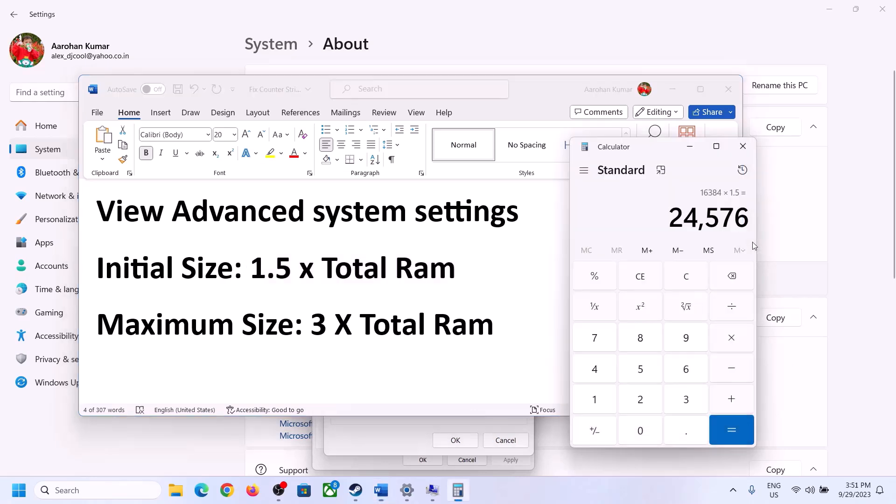
{"action": "left_click", "coordinate": [692, 277]}
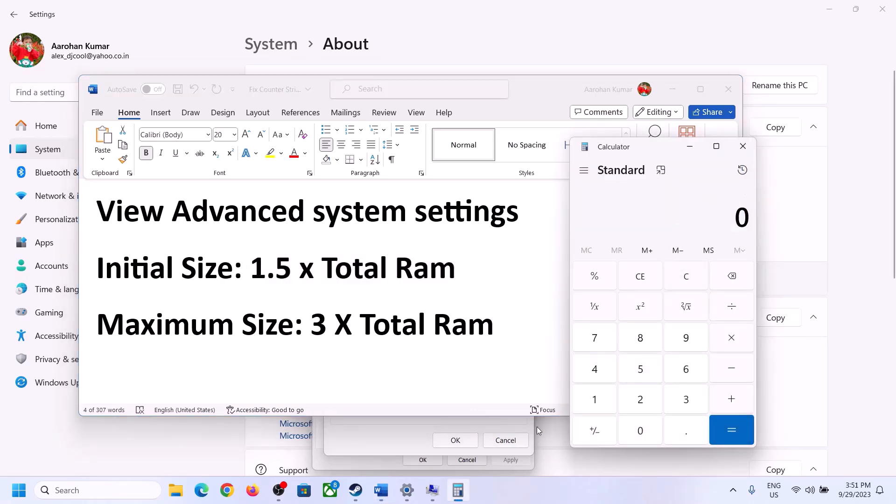
{"action": "left_click", "coordinate": [406, 490]}
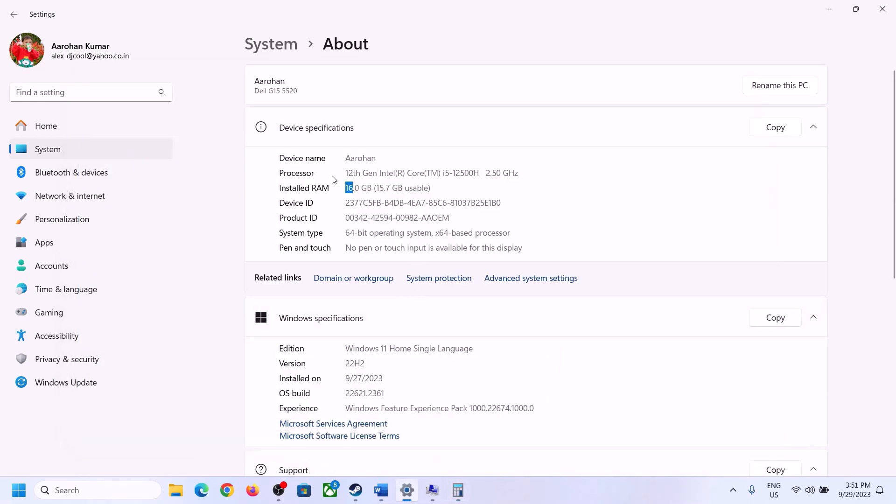
{"action": "left_click", "coordinate": [458, 490]}
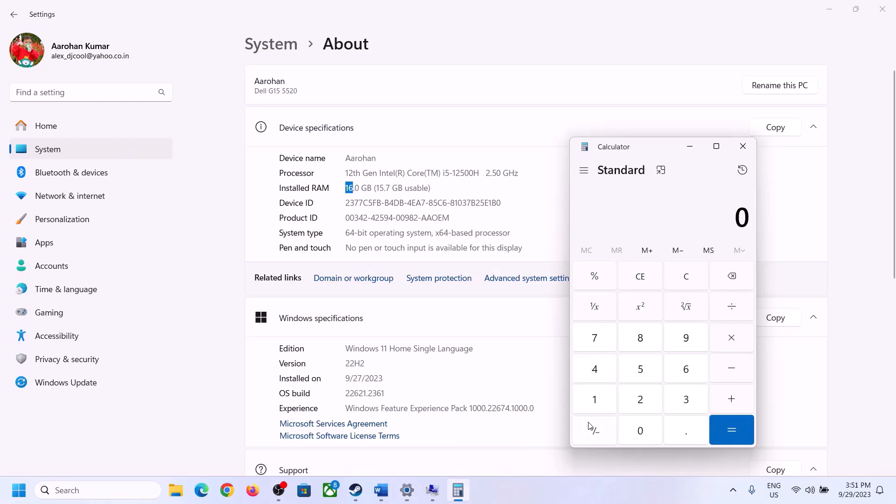
{"action": "left_click", "coordinate": [605, 396]}
{"action": "left_click", "coordinate": [681, 372]}
{"action": "left_click", "coordinate": [727, 339]}
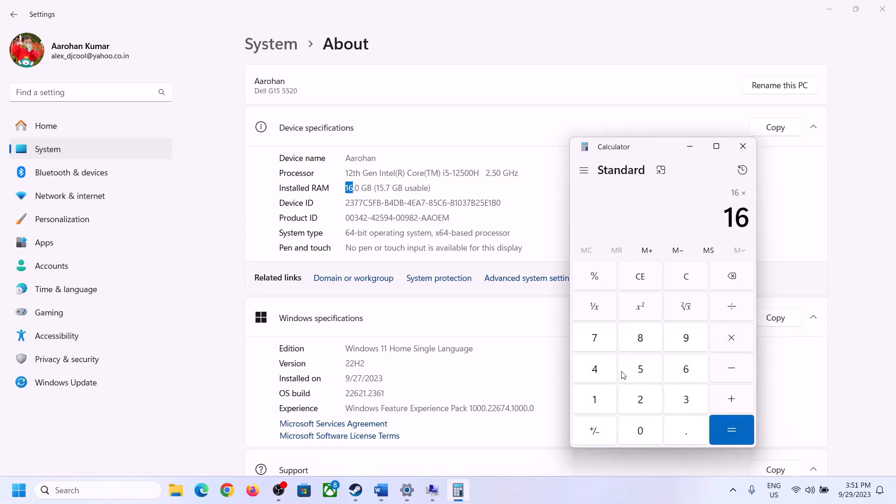
{"action": "left_click", "coordinate": [601, 396]}
{"action": "left_click", "coordinate": [637, 428]}
{"action": "left_click", "coordinate": [641, 398]}
{"action": "left_click", "coordinate": [598, 372]}
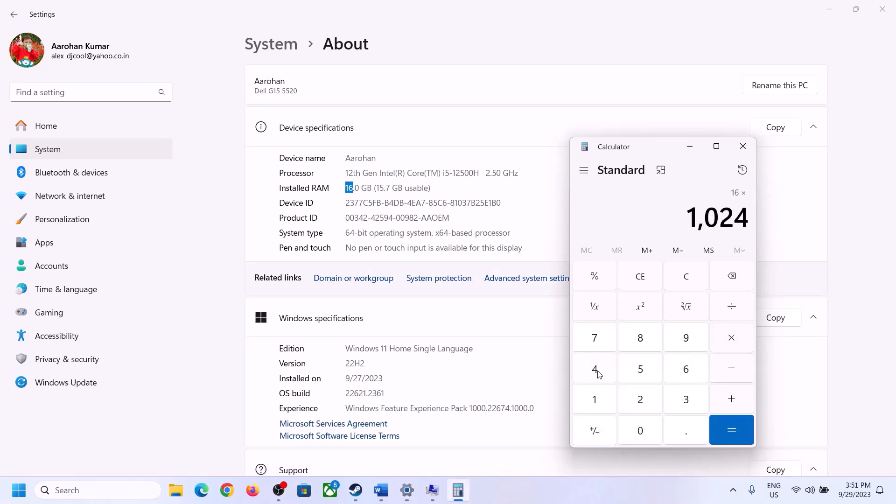
{"action": "left_click", "coordinate": [718, 438]}
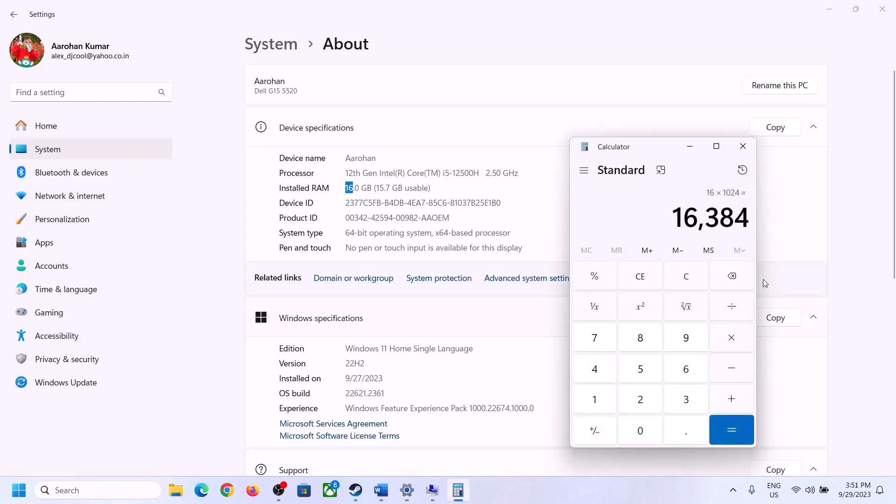
- Multiply 16,384 by 3 to get the 49,152 MB maximum, then return to Virtual Memory
{"action": "left_click", "coordinate": [381, 490]}
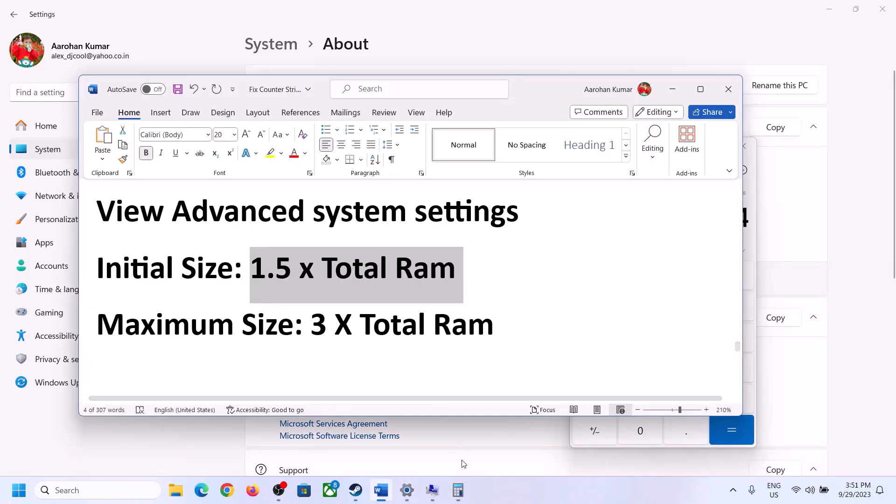
{"action": "left_click", "coordinate": [458, 490]}
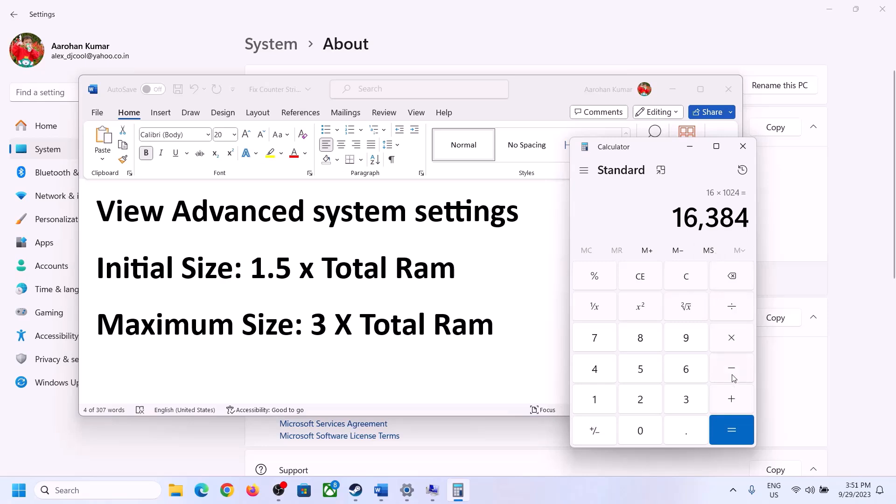
{"action": "left_click", "coordinate": [731, 340]}
{"action": "left_click", "coordinate": [674, 401]}
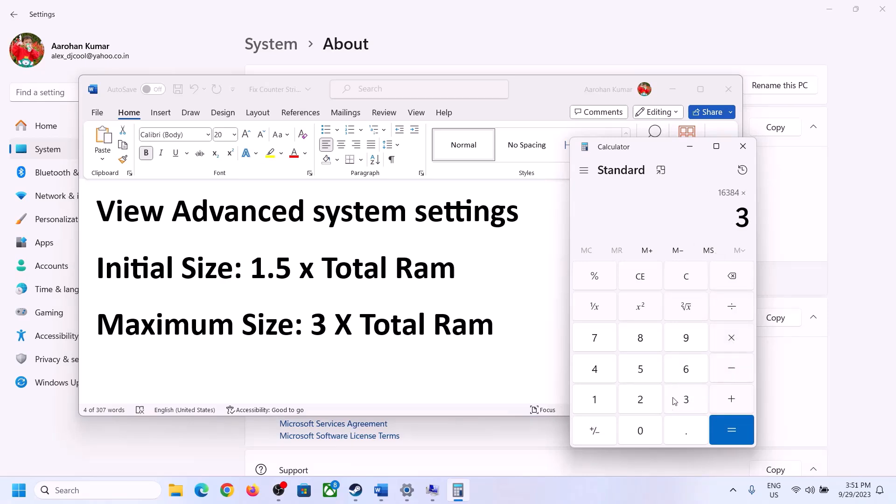
{"action": "left_click", "coordinate": [738, 428]}
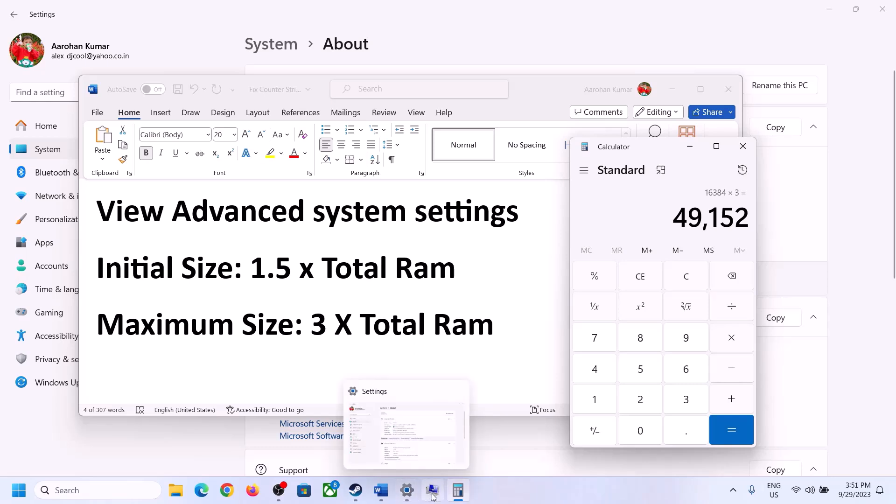
{"action": "left_click", "coordinate": [468, 404]}
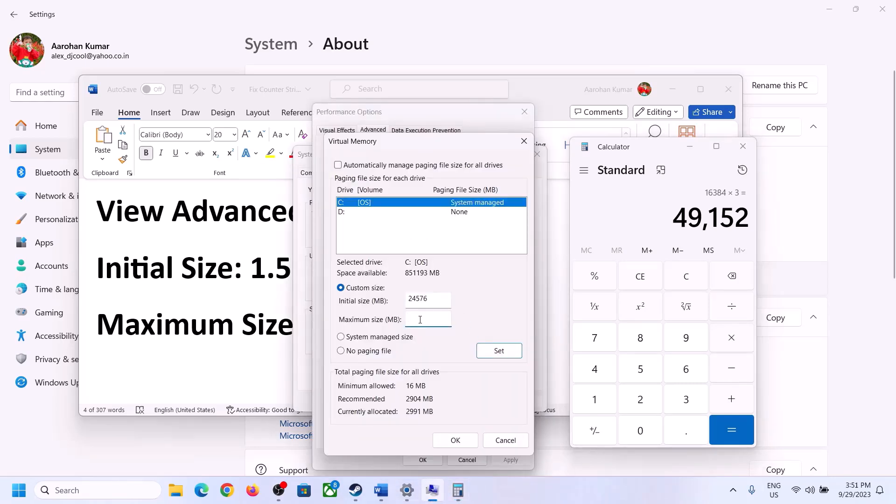
- Set drive C's maximum size to 49152 MB, apply it, close all dialogs, and choose Restart Later
{"action": "type", "text": "49152"}
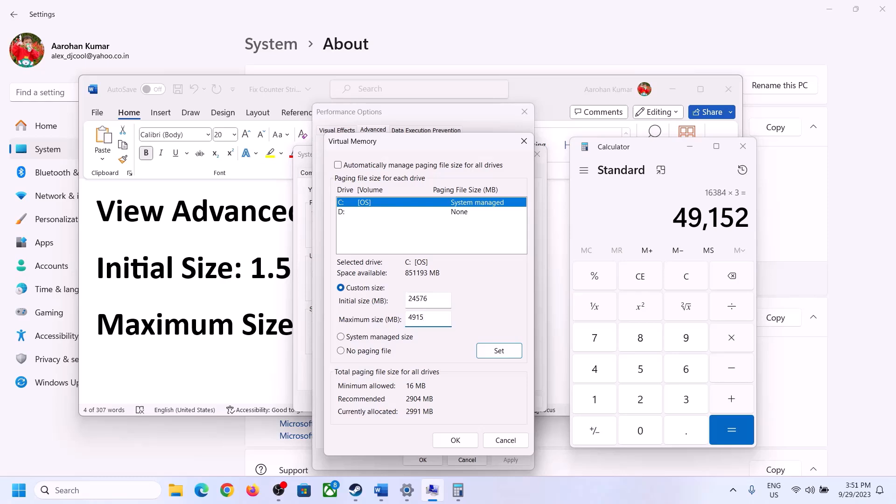
{"action": "left_click", "coordinate": [499, 353]}
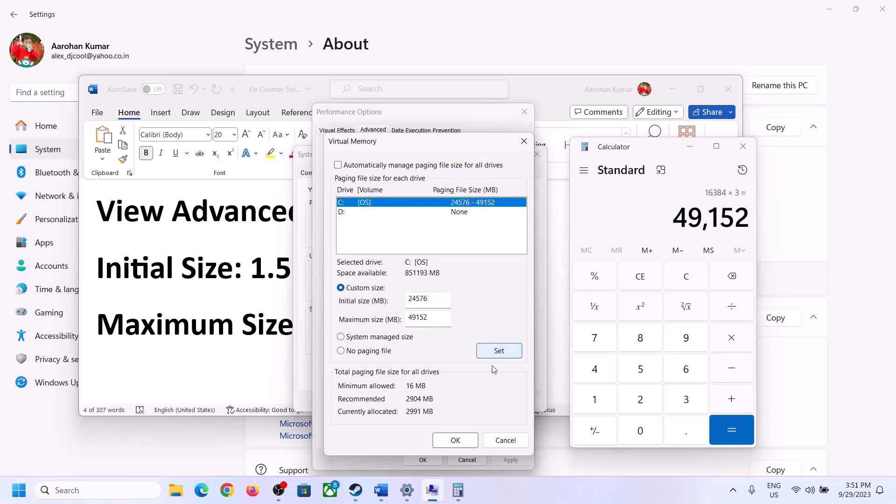
{"action": "left_click", "coordinate": [456, 440]}
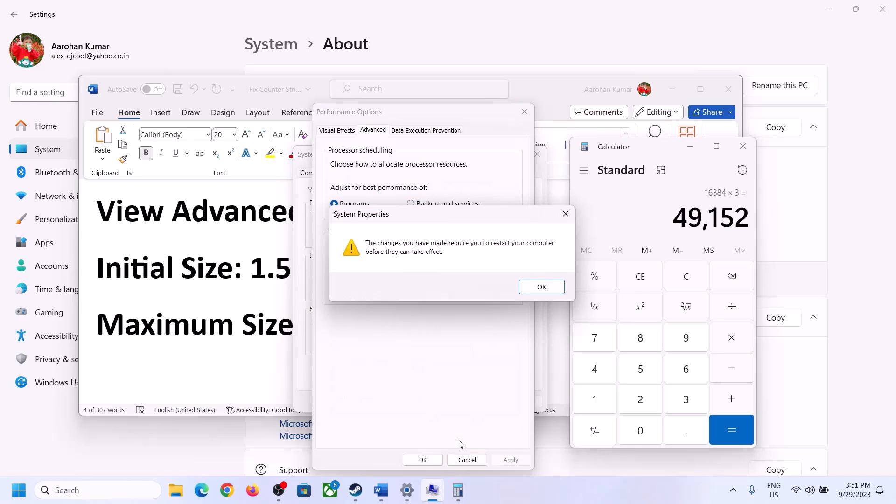
{"action": "left_click", "coordinate": [556, 289]}
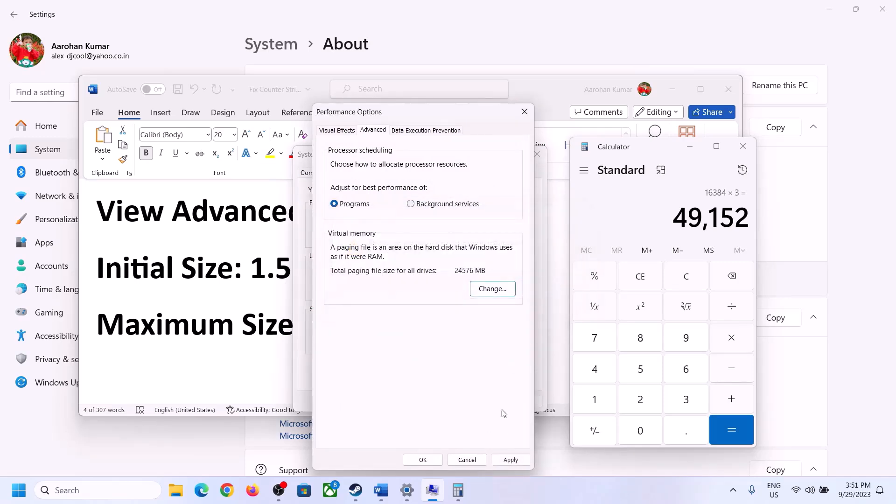
{"action": "left_click", "coordinate": [423, 460]}
{"action": "left_click", "coordinate": [427, 401]}
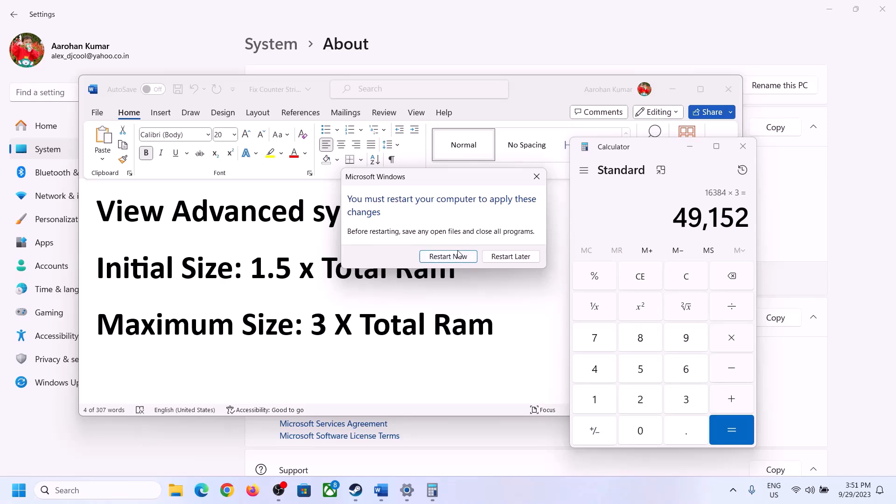
{"action": "left_click", "coordinate": [535, 176]}
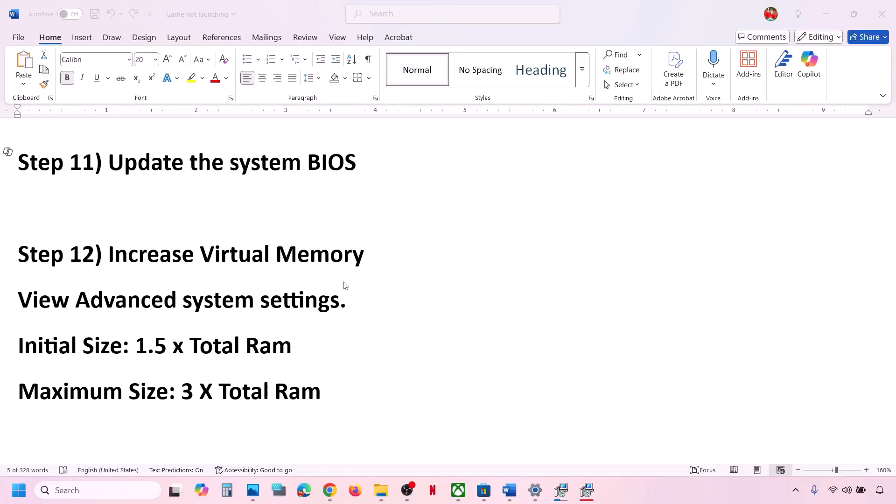
- Resize the Step 13 Microsoft Store cache path line to 12 pt, then switch to File Explorer
{"action": "scroll", "coordinate": [336, 283], "scroll_direction": "down", "scroll_amount": 5}
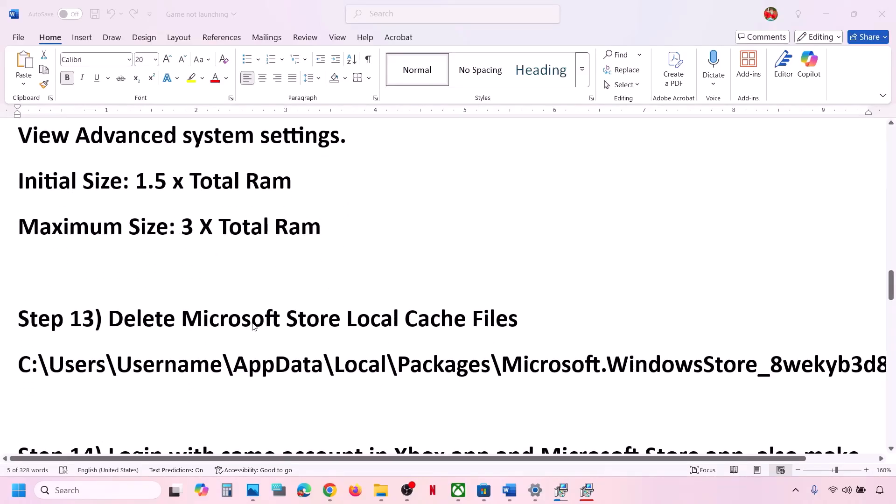
{"action": "triple_click", "coordinate": [468, 361]}
{"action": "left_click", "coordinate": [156, 59]}
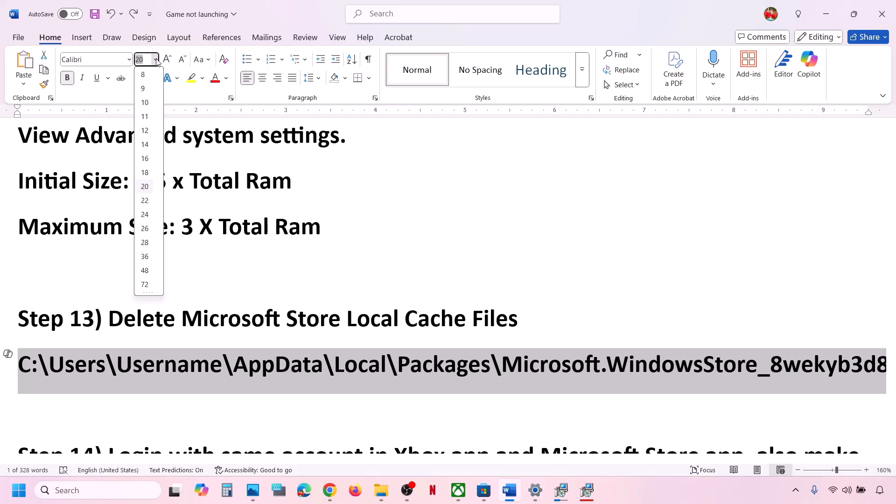
{"action": "key", "text": "Escape"}
{"action": "left_click", "coordinate": [146, 136]}
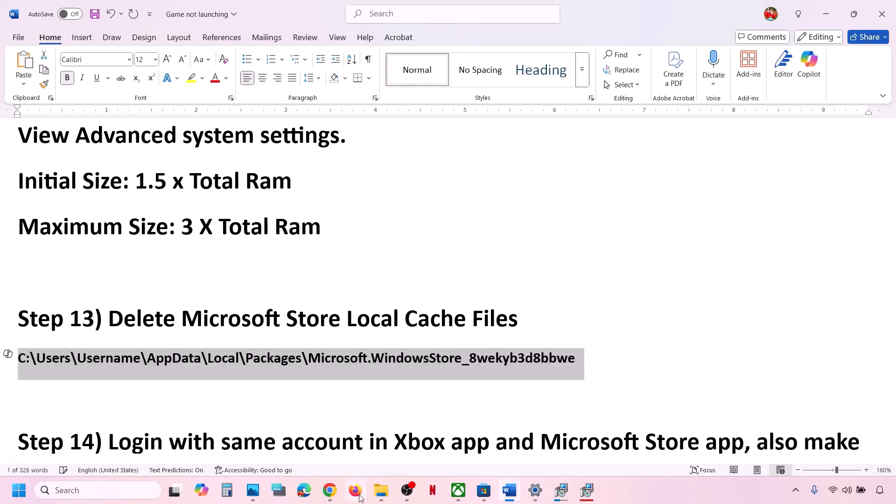
{"action": "left_click", "coordinate": [380, 490]}
- Browse from This PC through C:, Users, the user profile and AppData\Local into the Packages folder
{"action": "left_click", "coordinate": [41, 256]}
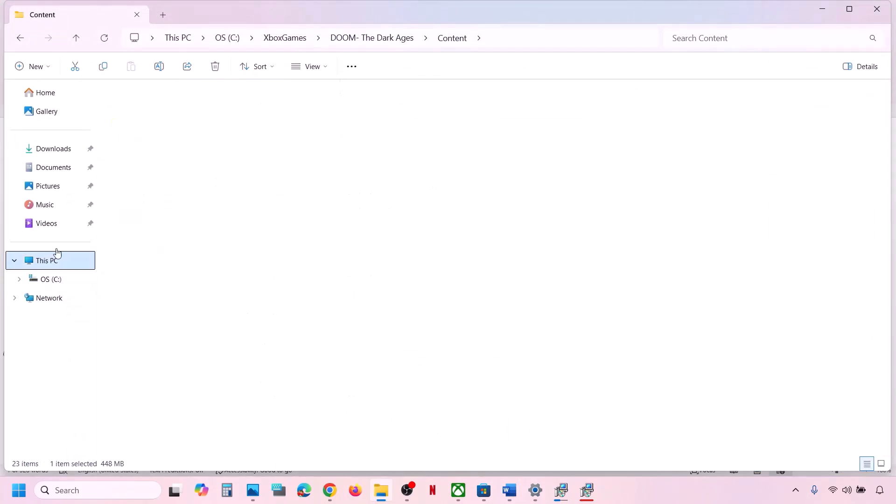
{"action": "double_click", "coordinate": [196, 111]}
{"action": "scroll", "coordinate": [210, 353], "scroll_direction": "down", "scroll_amount": 4}
{"action": "scroll", "coordinate": [210, 352], "scroll_direction": "down", "scroll_amount": 1}
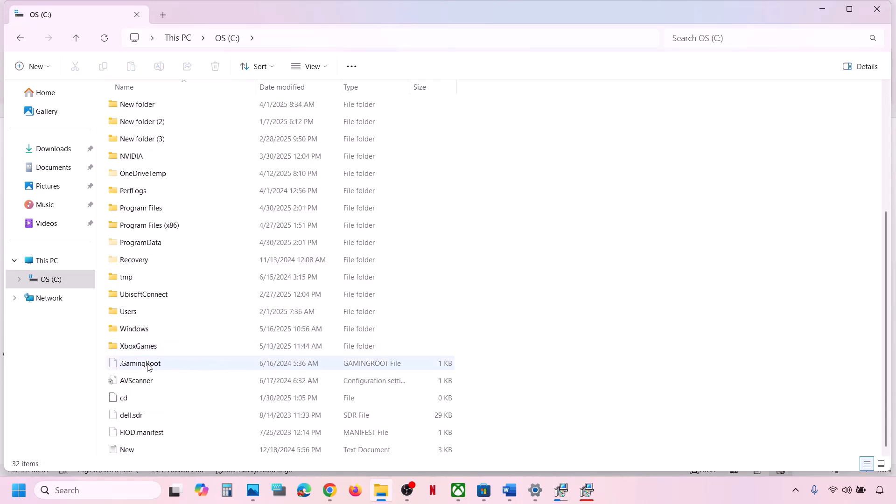
{"action": "double_click", "coordinate": [131, 312]}
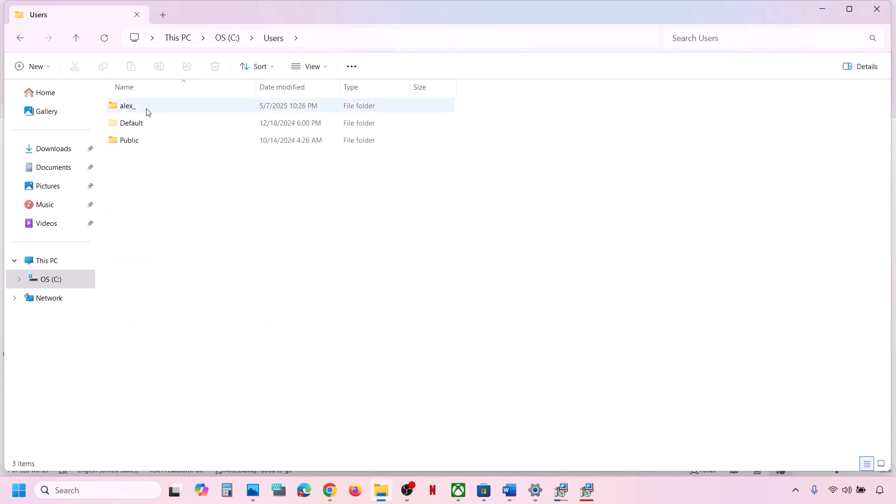
{"action": "double_click", "coordinate": [146, 110]}
{"action": "left_click", "coordinate": [155, 227]}
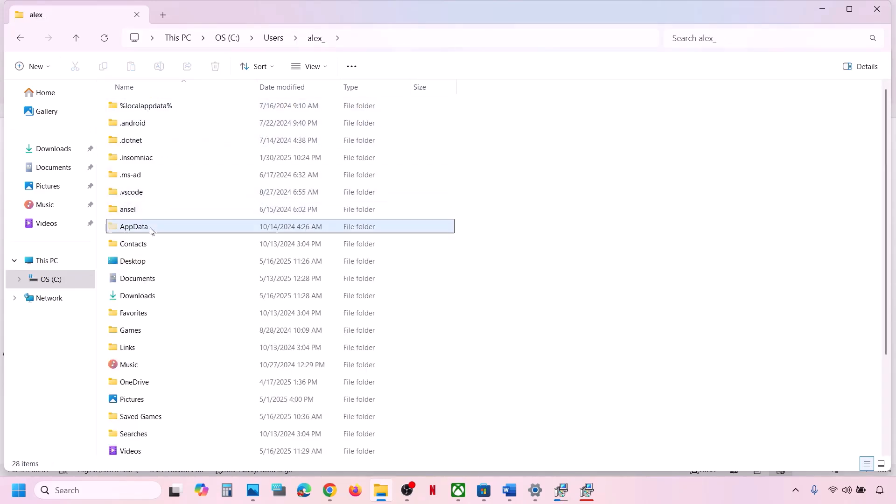
{"action": "left_click", "coordinate": [327, 66]}
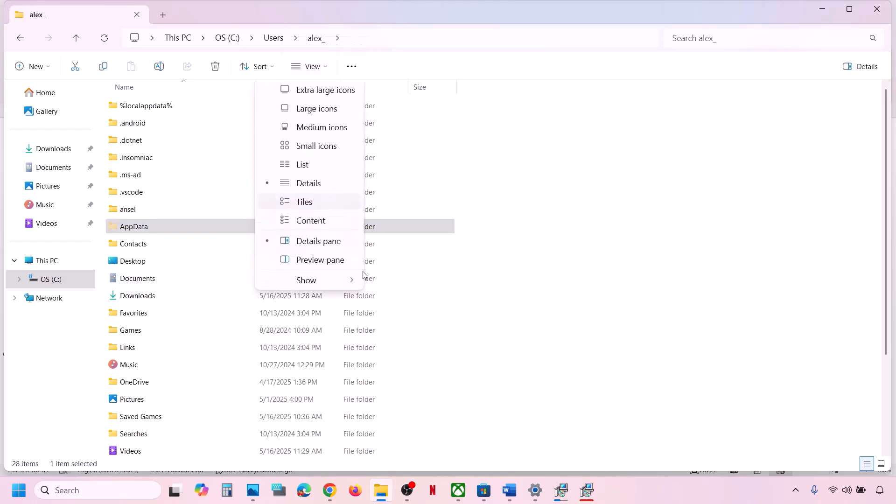
{"action": "mouse_move", "coordinate": [324, 288]}
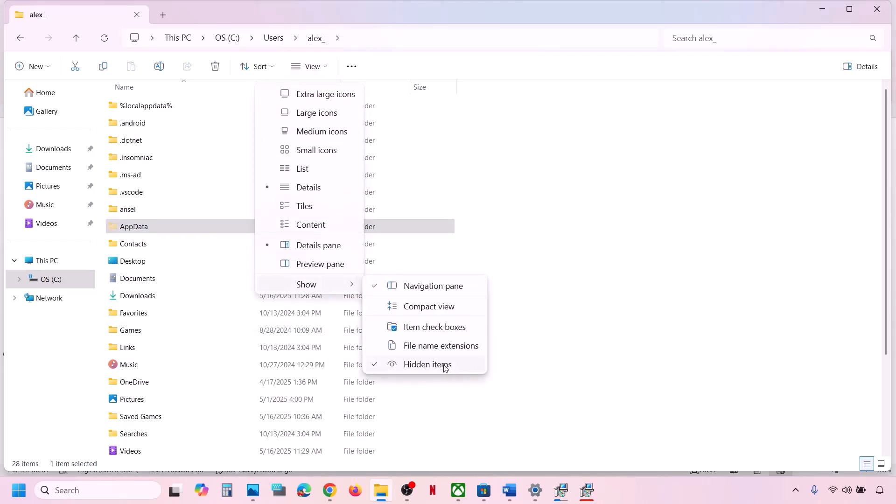
{"action": "left_click", "coordinate": [133, 229]}
{"action": "double_click", "coordinate": [133, 229]}
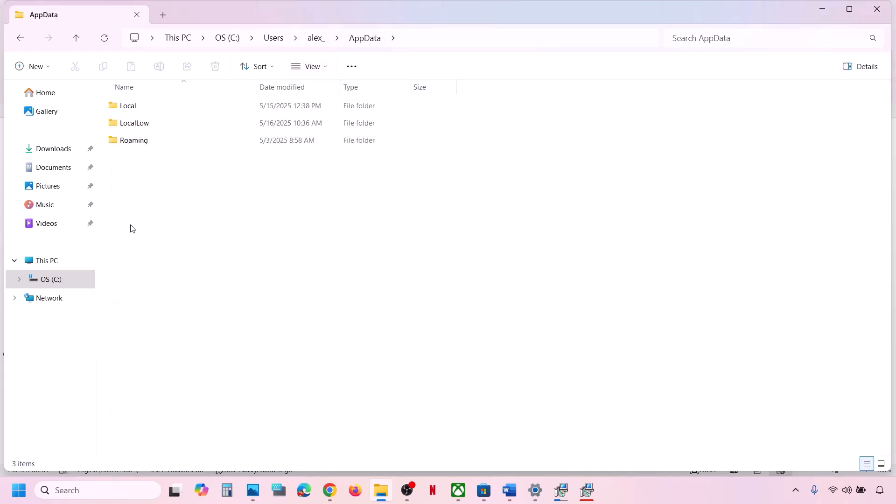
{"action": "double_click", "coordinate": [132, 107]}
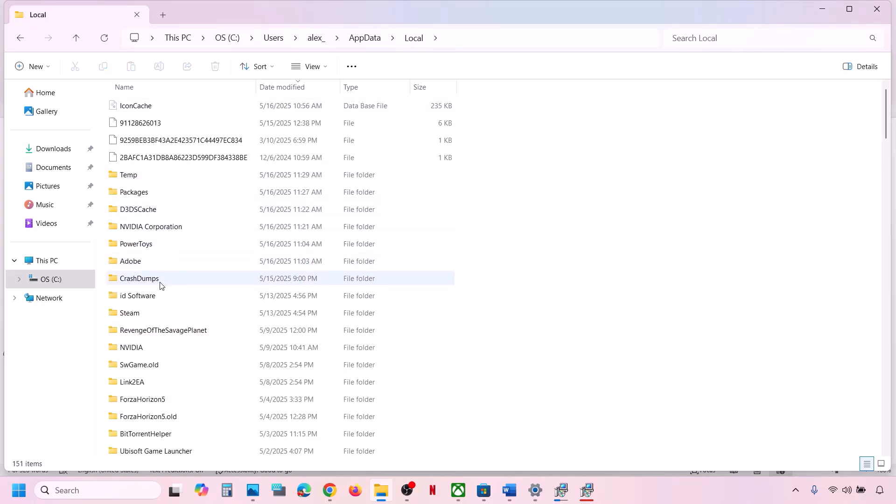
{"action": "left_click", "coordinate": [142, 191]}
{"action": "double_click", "coordinate": [183, 196]}
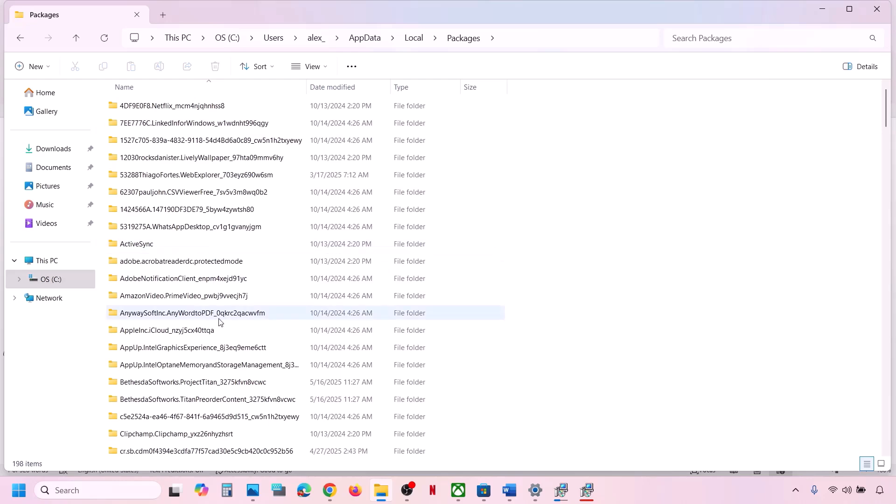
- Sort the packages by name, find Microsoft.WindowsStore_8wekyb3d8bbwe, and open it
{"action": "left_click", "coordinate": [194, 87]}
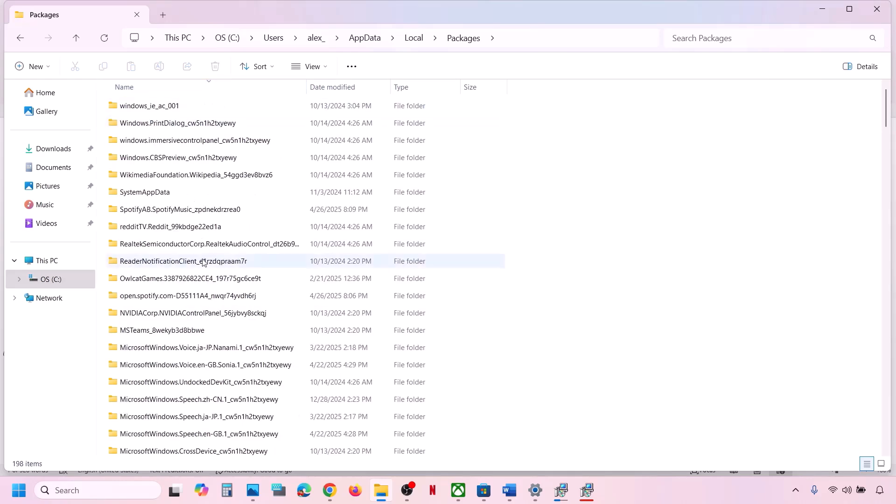
{"action": "scroll", "coordinate": [202, 261], "scroll_direction": "down", "scroll_amount": 11}
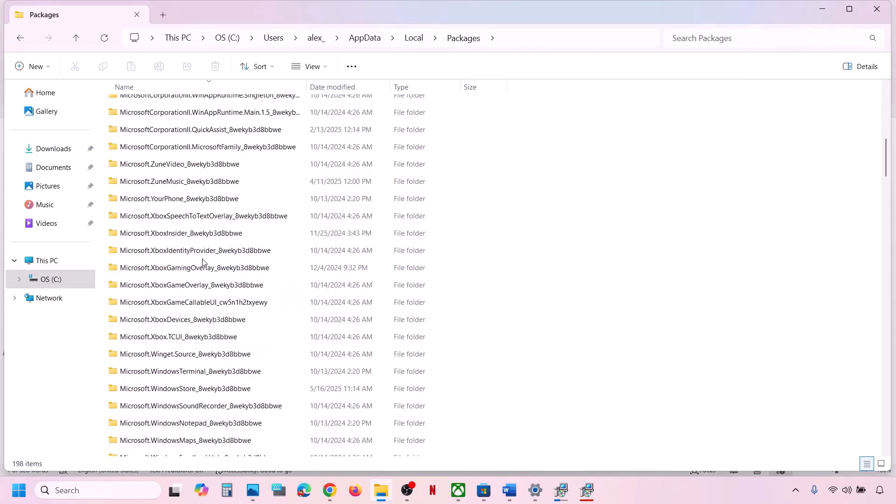
{"action": "scroll", "coordinate": [202, 262], "scroll_direction": "down", "scroll_amount": 13}
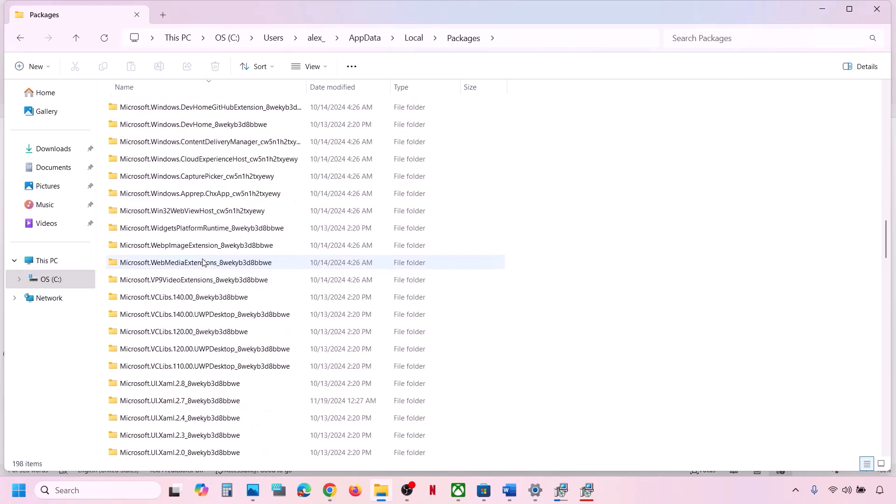
{"action": "scroll", "coordinate": [203, 262], "scroll_direction": "down", "scroll_amount": 4}
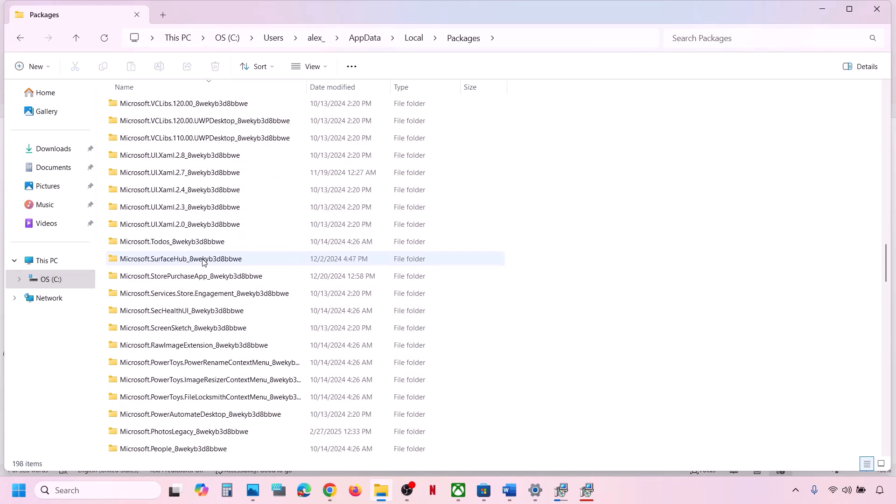
{"action": "scroll", "coordinate": [202, 262], "scroll_direction": "down", "scroll_amount": 12}
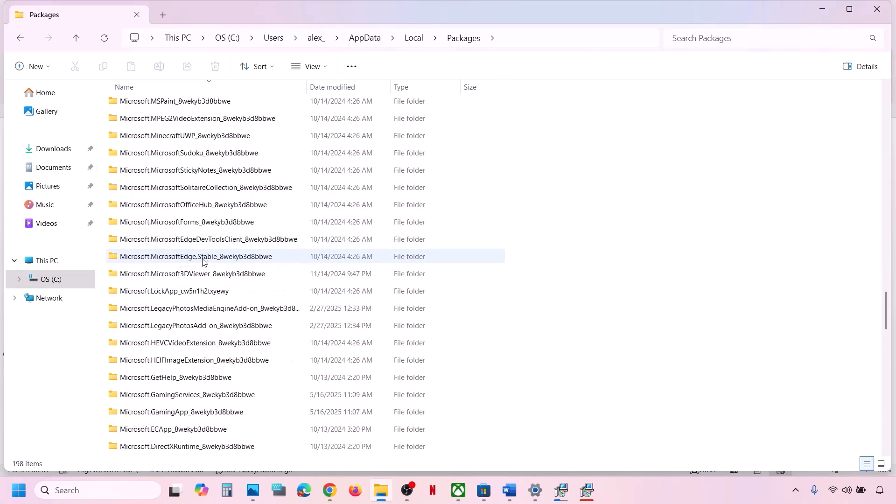
{"action": "scroll", "coordinate": [202, 261], "scroll_direction": "down", "scroll_amount": 5}
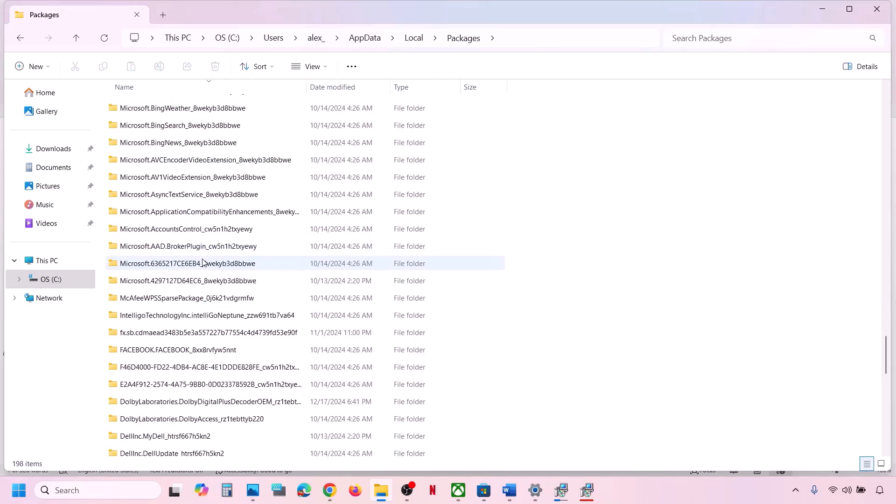
{"action": "scroll", "coordinate": [200, 362], "scroll_direction": "up", "scroll_amount": 4}
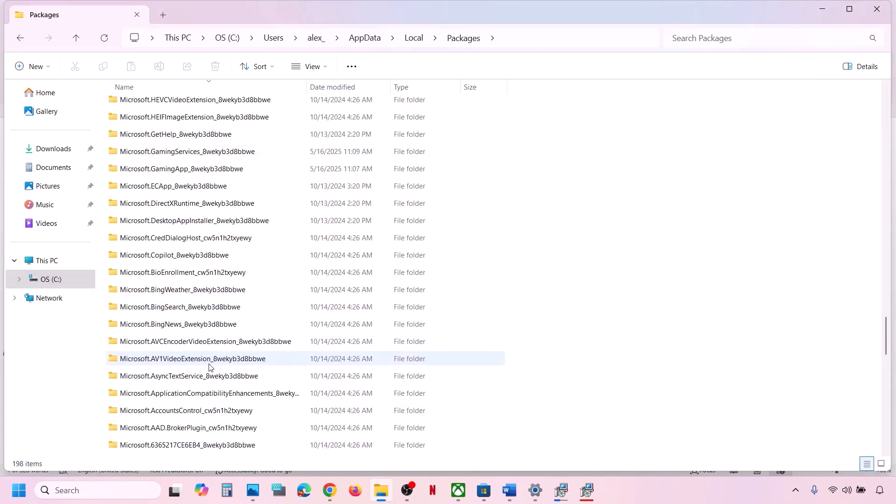
{"action": "scroll", "coordinate": [198, 224], "scroll_direction": "up", "scroll_amount": 5}
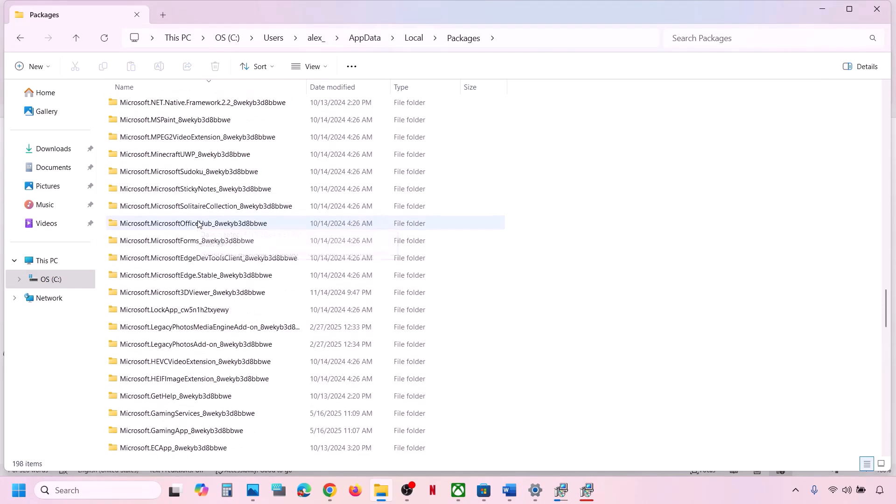
{"action": "scroll", "coordinate": [198, 224], "scroll_direction": "down", "scroll_amount": 12}
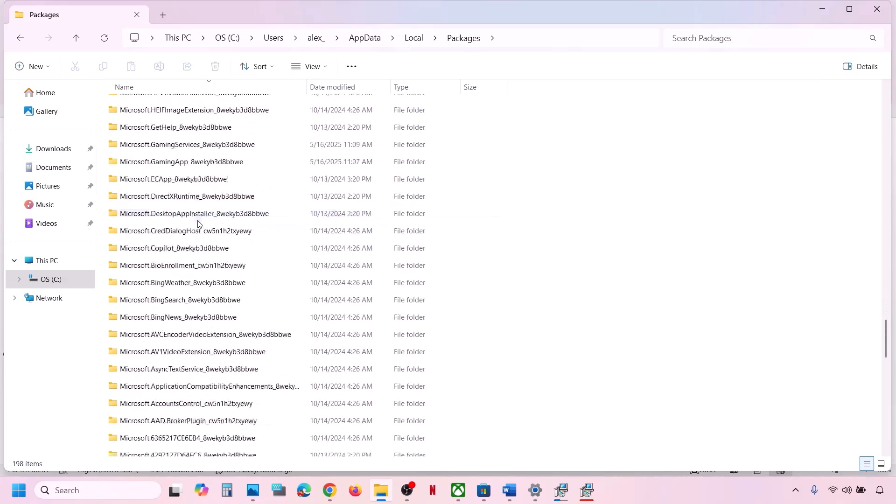
{"action": "scroll", "coordinate": [198, 224], "scroll_direction": "down", "scroll_amount": 6}
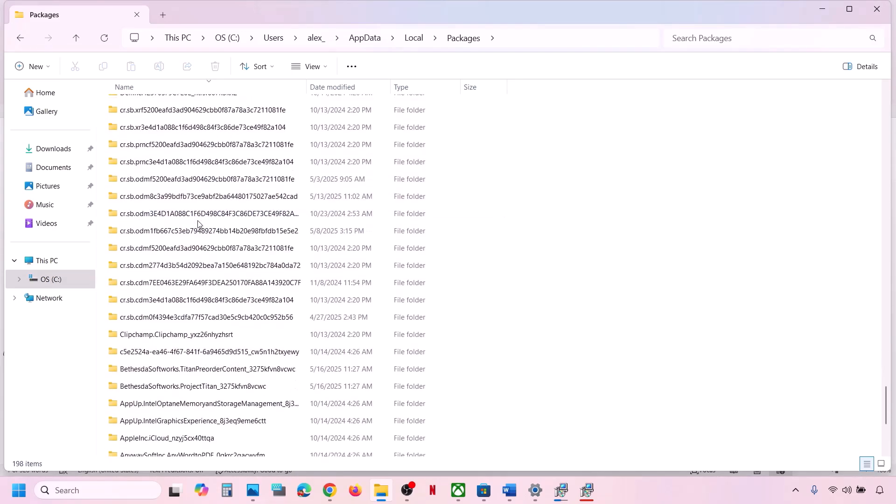
{"action": "scroll", "coordinate": [198, 224], "scroll_direction": "up", "scroll_amount": 4}
{"action": "left_click", "coordinate": [208, 85]}
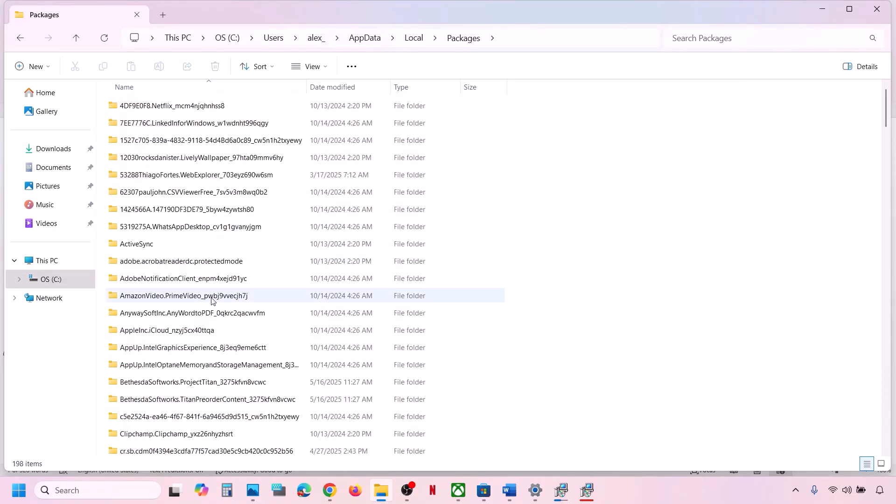
{"action": "scroll", "coordinate": [212, 298], "scroll_direction": "down", "scroll_amount": 6}
{"action": "scroll", "coordinate": [211, 301], "scroll_direction": "down", "scroll_amount": 15}
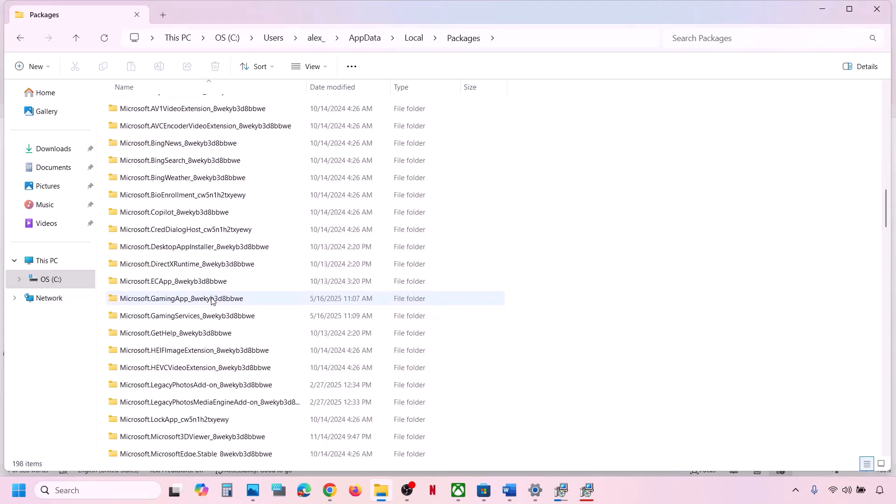
{"action": "scroll", "coordinate": [211, 301], "scroll_direction": "down", "scroll_amount": 8}
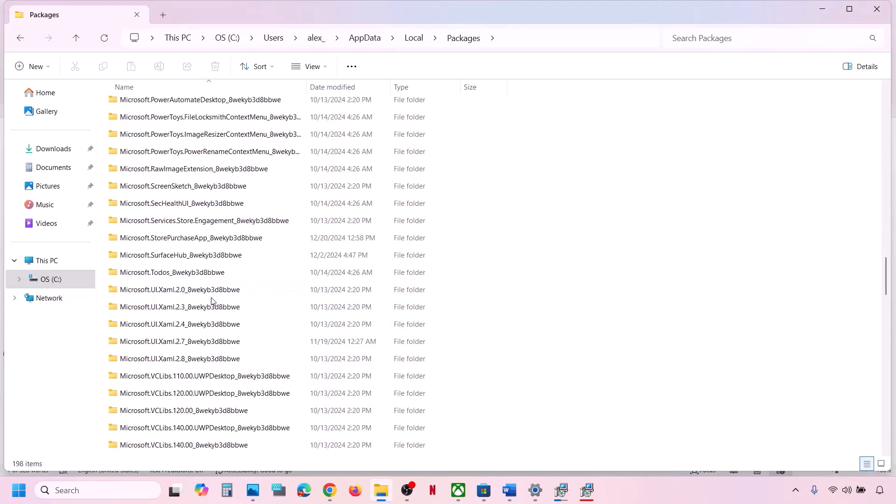
{"action": "scroll", "coordinate": [212, 301], "scroll_direction": "down", "scroll_amount": 12}
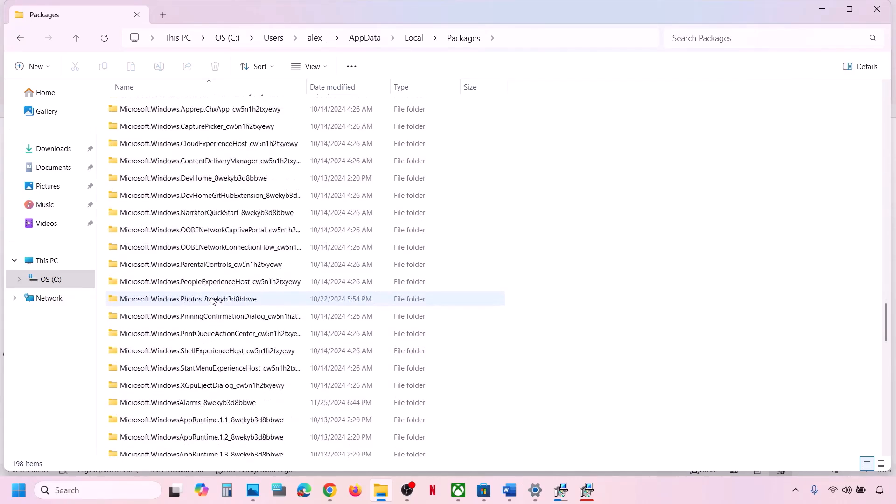
{"action": "scroll", "coordinate": [212, 301], "scroll_direction": "down", "scroll_amount": 3}
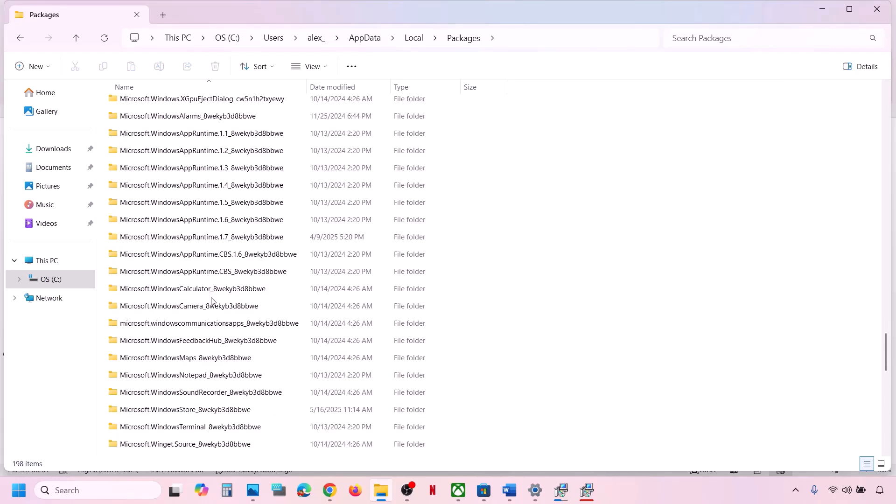
{"action": "scroll", "coordinate": [227, 354], "scroll_direction": "down", "scroll_amount": 2}
{"action": "left_click", "coordinate": [191, 335]}
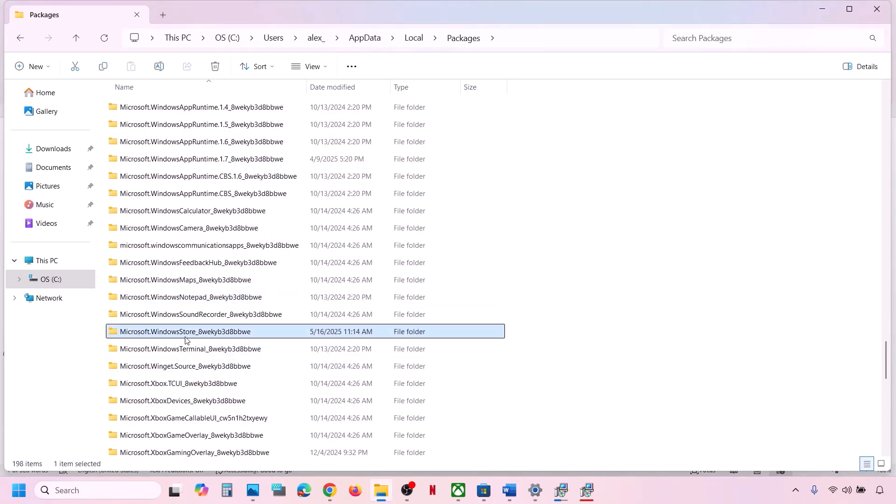
{"action": "double_click", "coordinate": [238, 332]}
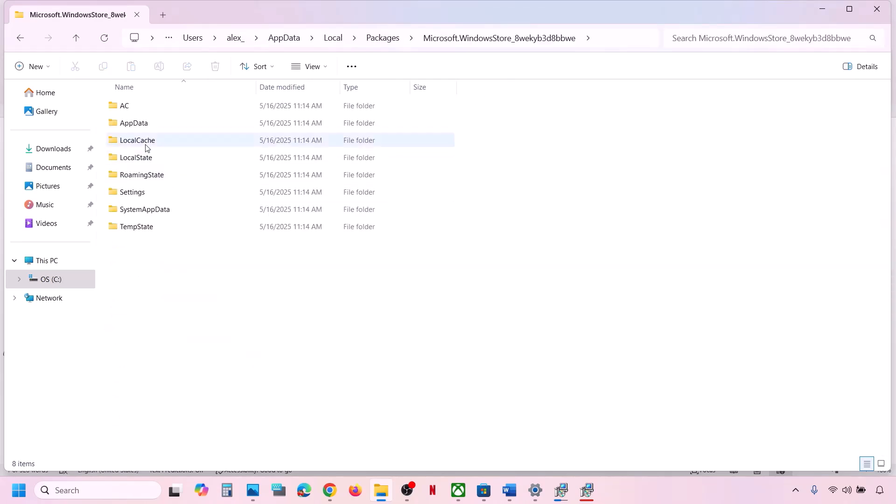
- Delete the package's LocalCache folder, then switch to the Xbox app
{"action": "left_click", "coordinate": [140, 143]}
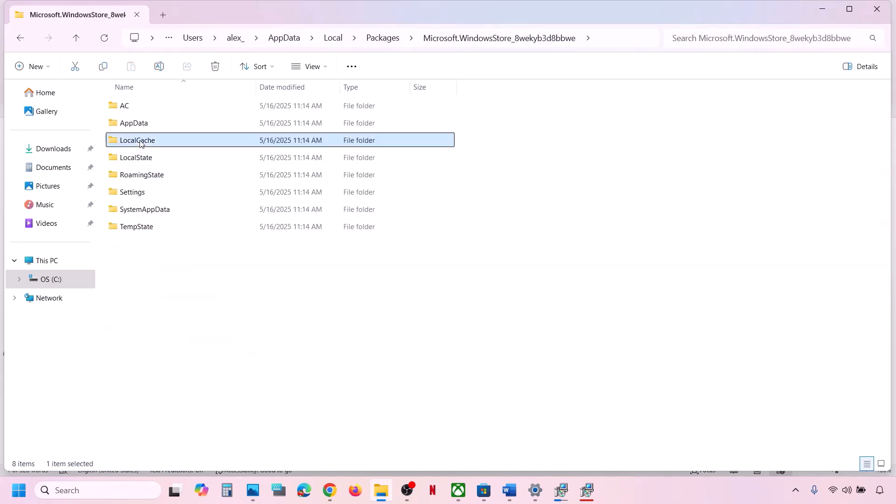
{"action": "right_click", "coordinate": [166, 144]}
{"action": "left_click", "coordinate": [290, 144]}
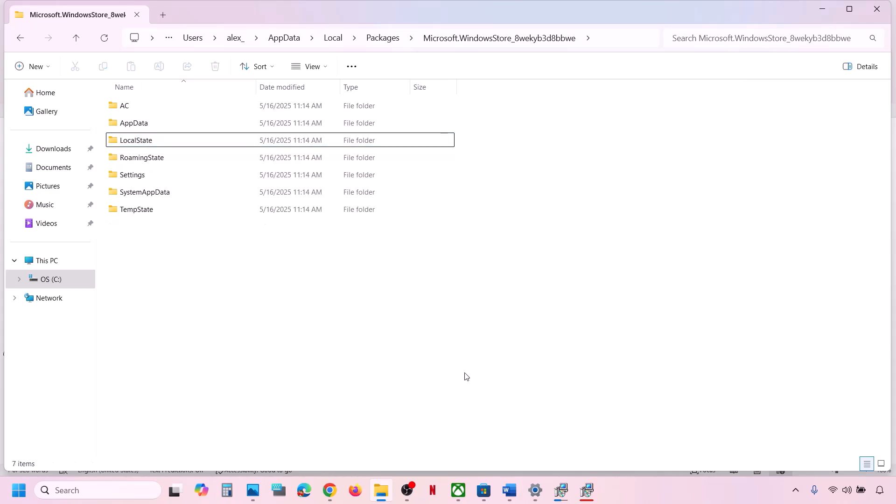
{"action": "left_click", "coordinate": [464, 490]}
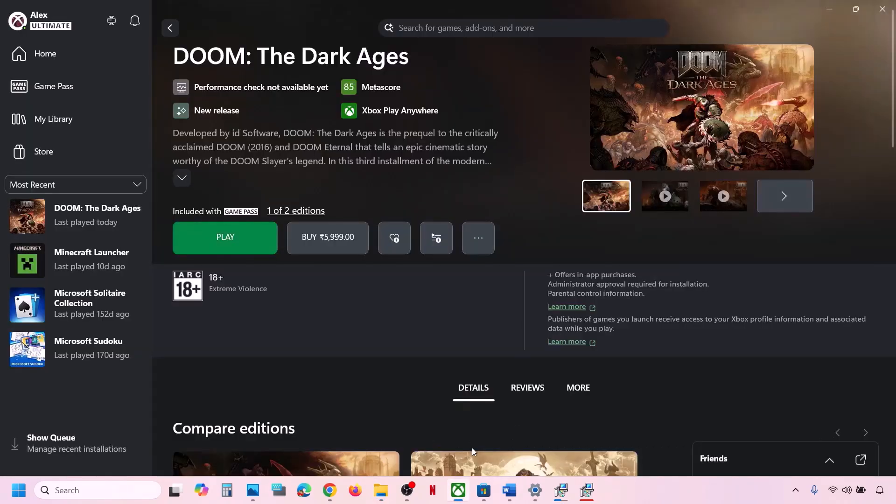
- Highlight the Step 14 login instruction in the Word guide
{"action": "left_click", "coordinate": [510, 490]}
{"action": "scroll", "coordinate": [311, 304], "scroll_direction": "down", "scroll_amount": 3}
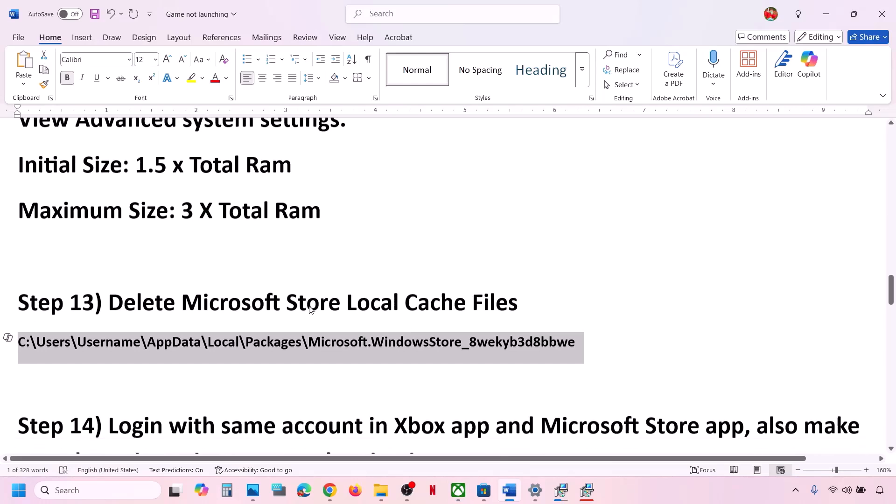
{"action": "scroll", "coordinate": [163, 310], "scroll_direction": "up", "scroll_amount": 1}
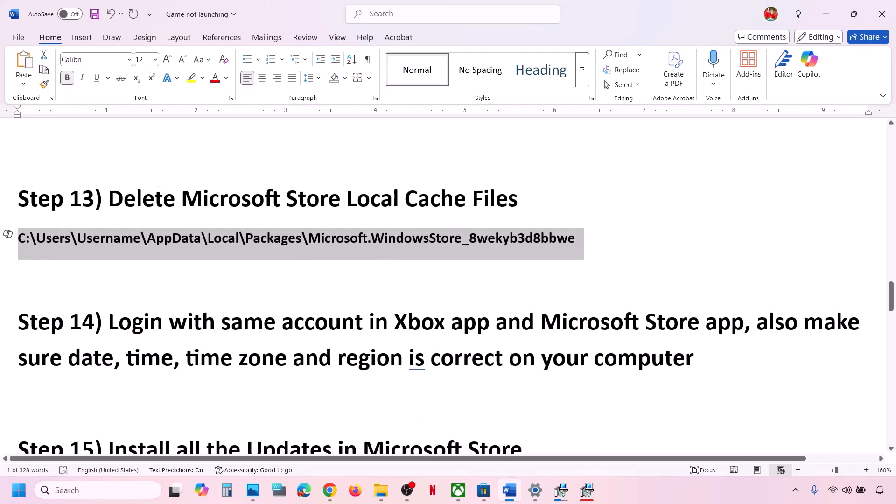
{"action": "left_click", "coordinate": [121, 326]}
{"action": "left_click_drag", "start_coordinate": [263, 302], "coordinate": [686, 316]}
- Sign in to Microsoft Store with the second Microsoft account and its PIN
{"action": "left_click", "coordinate": [483, 489]}
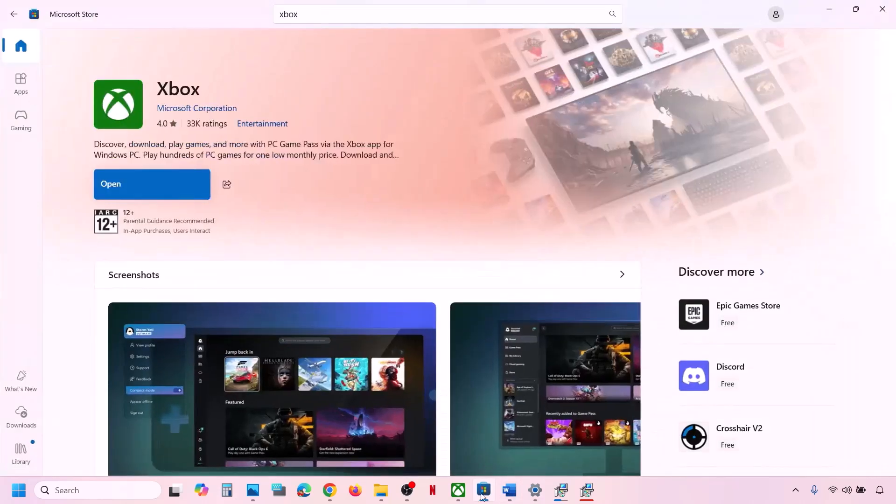
{"action": "left_click", "coordinate": [775, 15]}
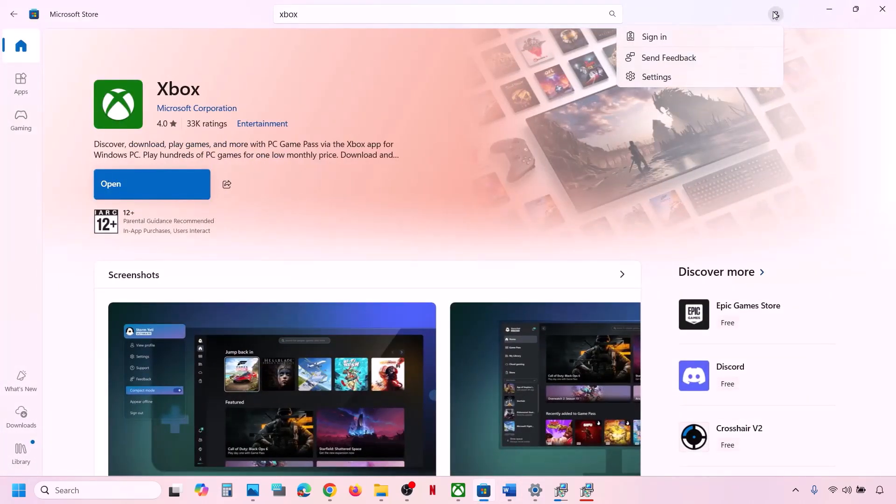
{"action": "left_click", "coordinate": [700, 43]}
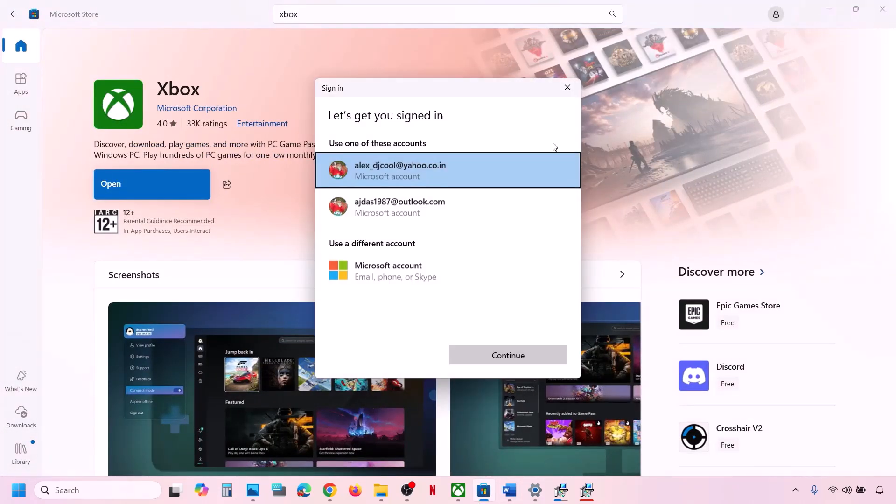
{"action": "left_click", "coordinate": [443, 205]}
{"action": "left_click", "coordinate": [504, 354]}
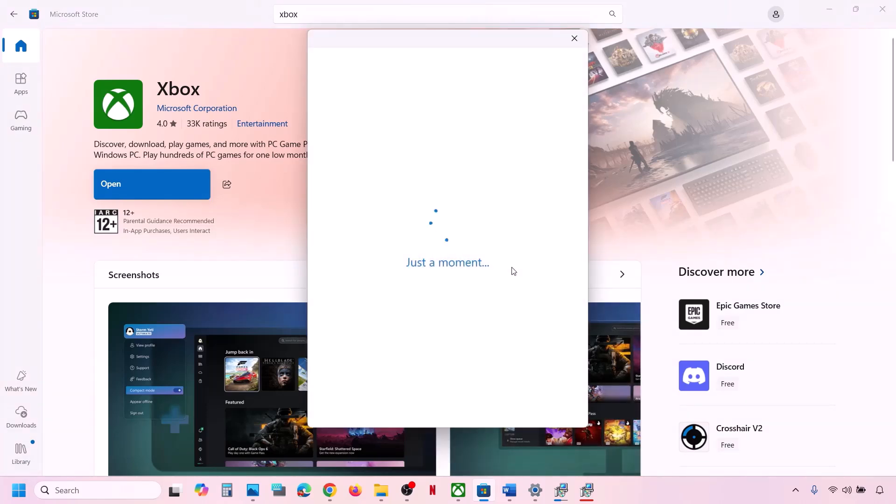
{"action": "type", "text": "••••"}
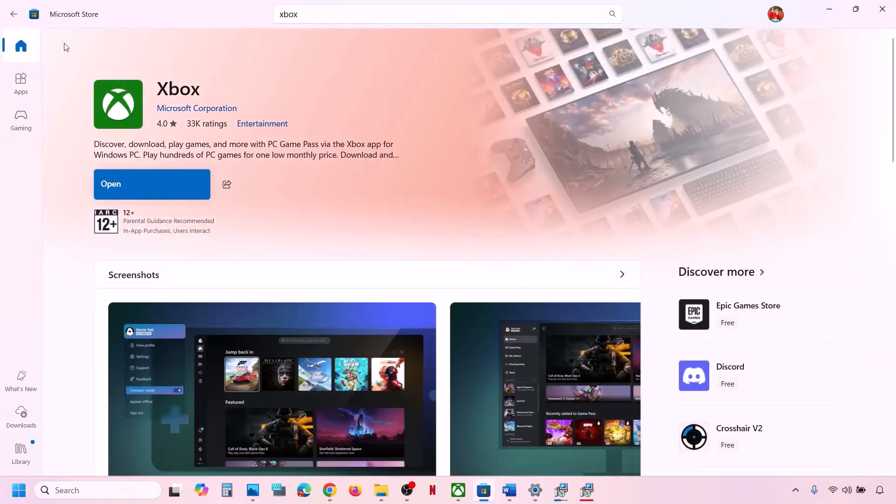
- Sign out of the Store, then sign back in with the second account and PIN
{"action": "left_click", "coordinate": [21, 46]}
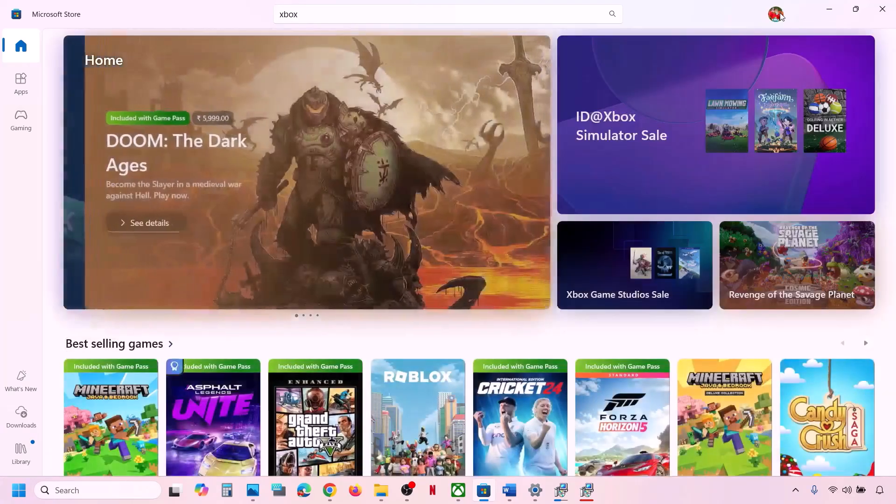
{"action": "left_click", "coordinate": [781, 15]}
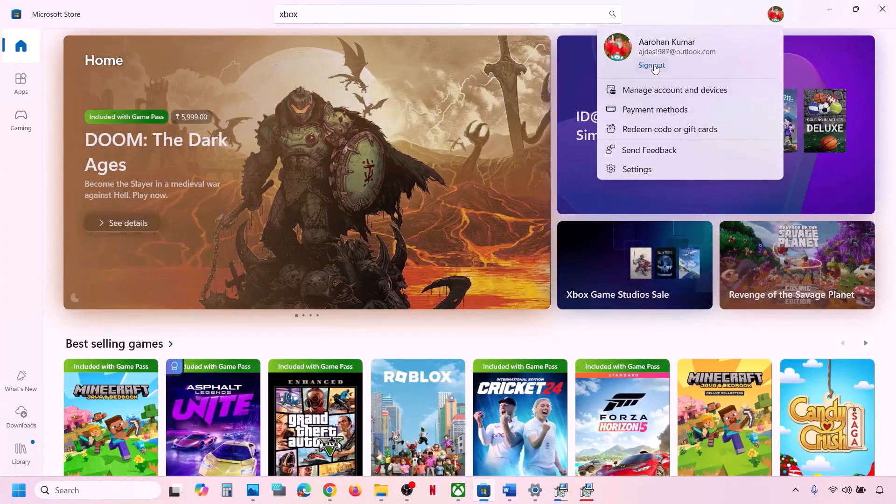
{"action": "left_click", "coordinate": [652, 66]}
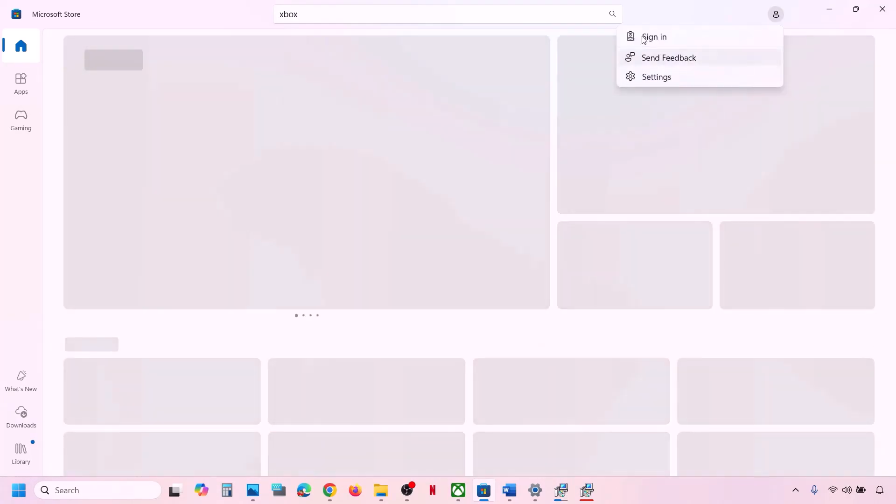
{"action": "left_click", "coordinate": [643, 40]}
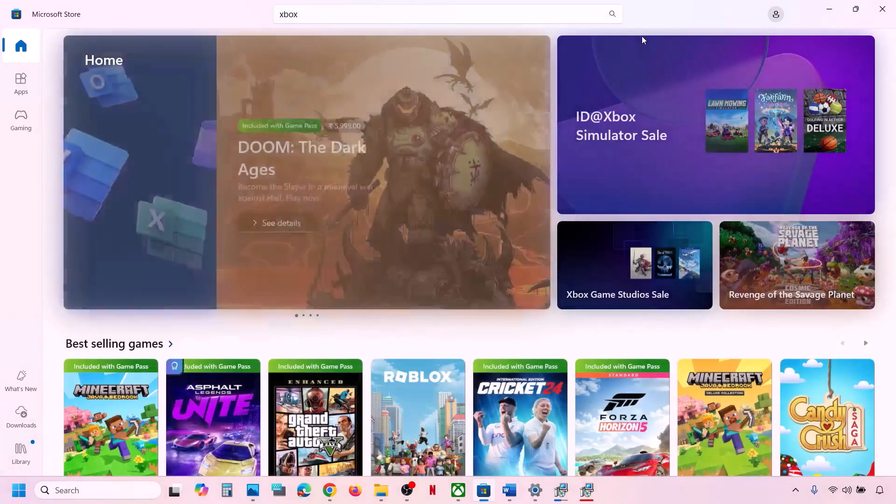
{"action": "left_click", "coordinate": [387, 199]}
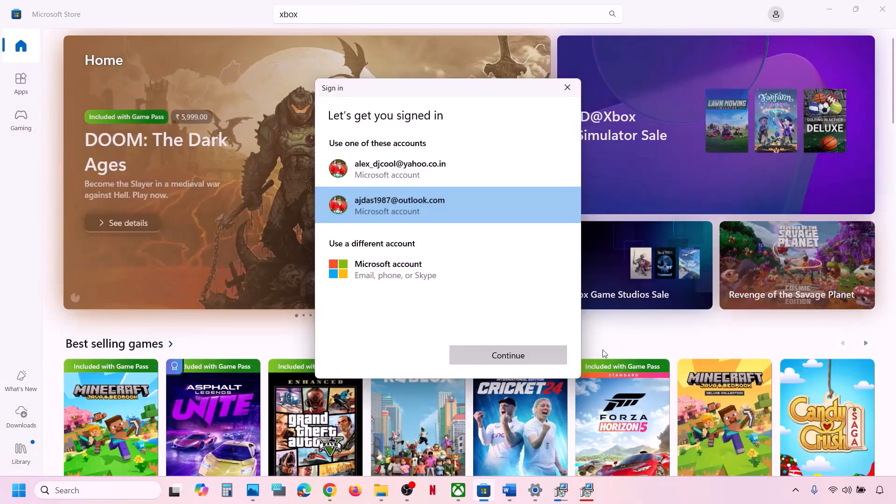
{"action": "left_click", "coordinate": [547, 365]}
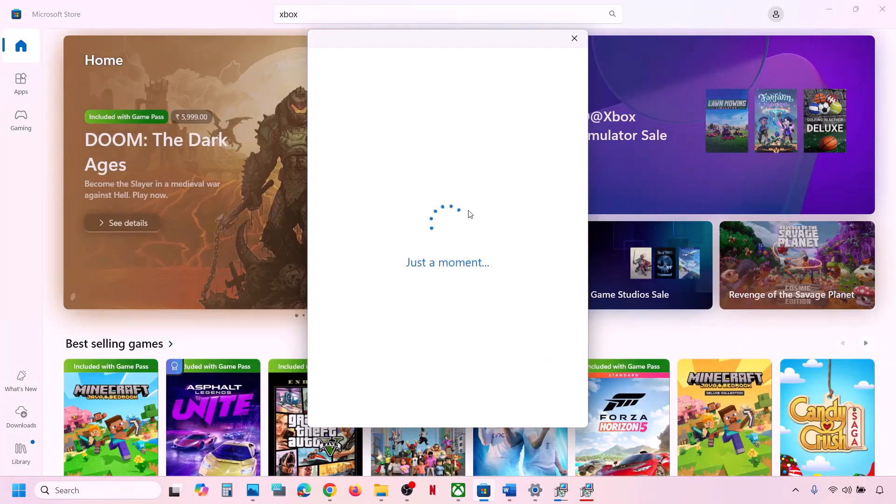
{"action": "type", "text": "••••"}
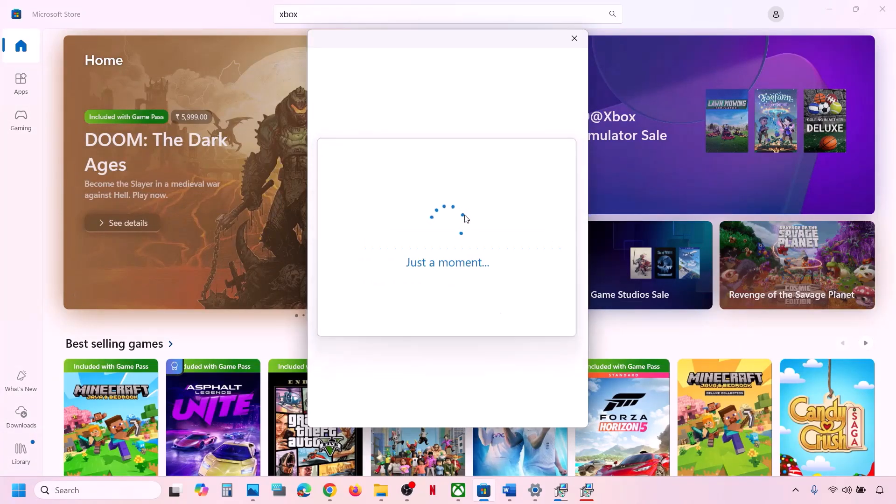
- Sign out of the Xbox app from its profile menu
{"action": "left_click", "coordinate": [459, 490]}
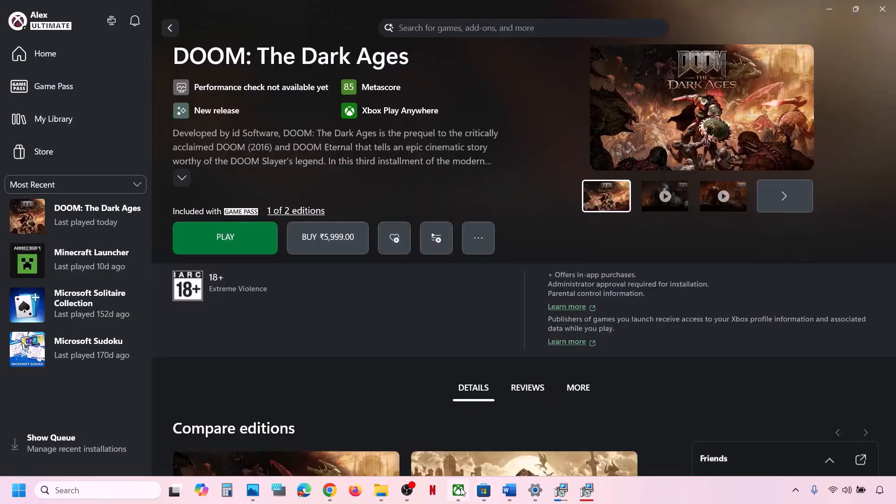
{"action": "left_click", "coordinate": [60, 31]}
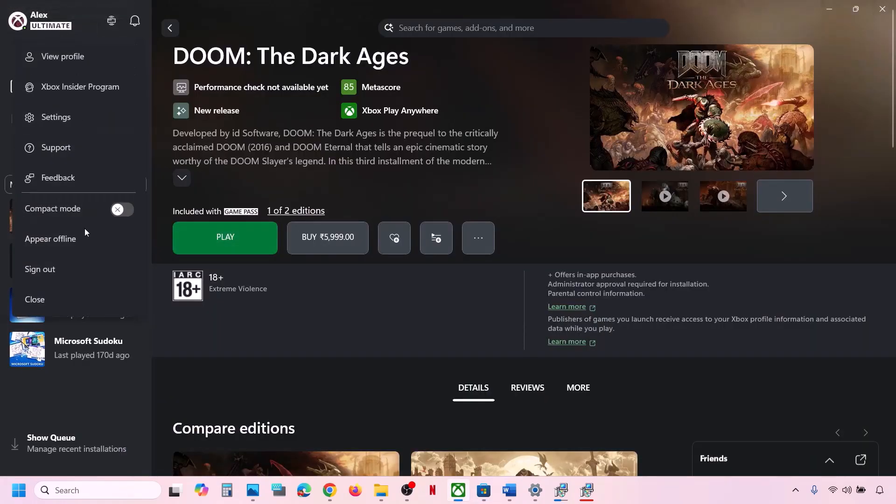
{"action": "left_click", "coordinate": [59, 266]}
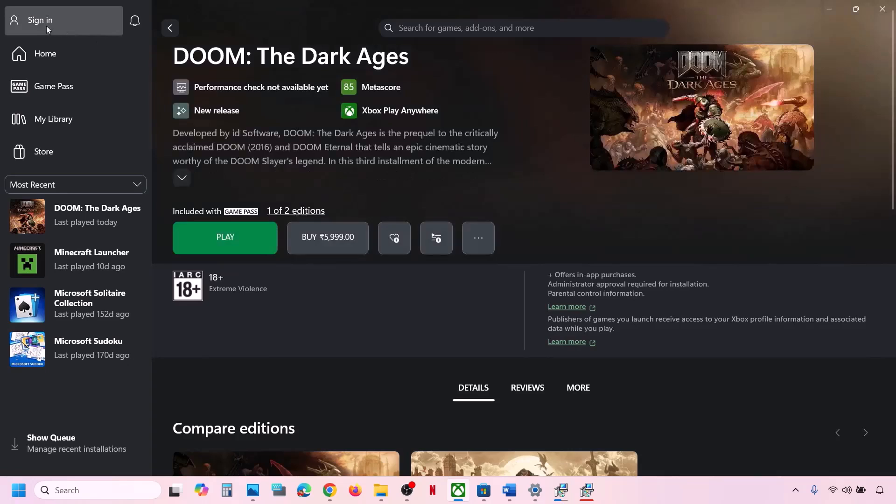
- Sign back in to the Xbox app with the second Microsoft account, confirming Welcome back
{"action": "left_click", "coordinate": [46, 25]}
{"action": "left_click", "coordinate": [49, 209]}
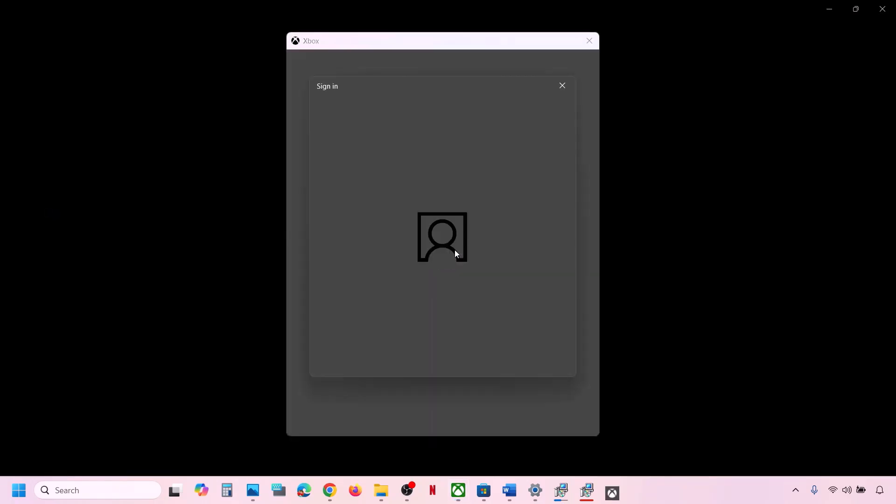
{"action": "left_click", "coordinate": [386, 210]}
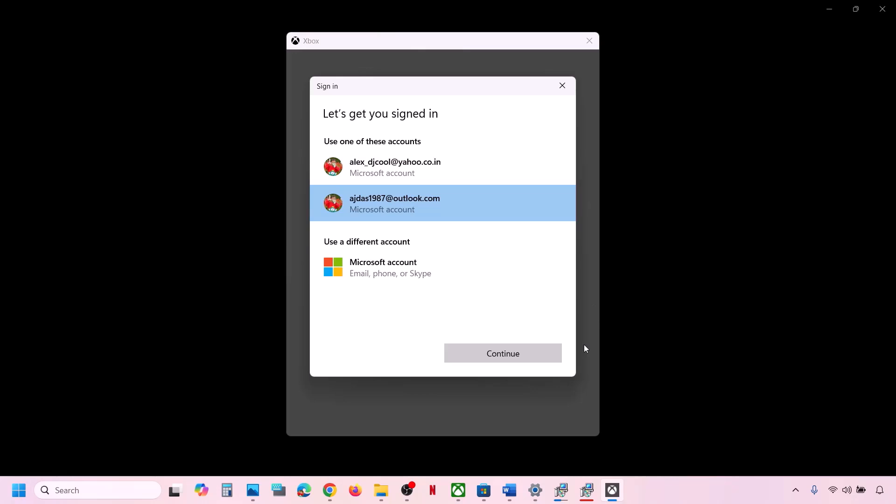
{"action": "left_click", "coordinate": [540, 364]}
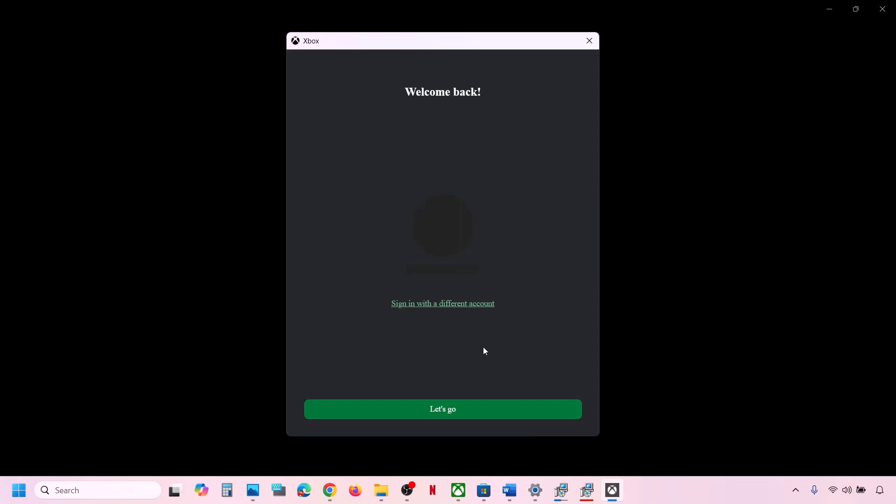
{"action": "left_click", "coordinate": [444, 413]}
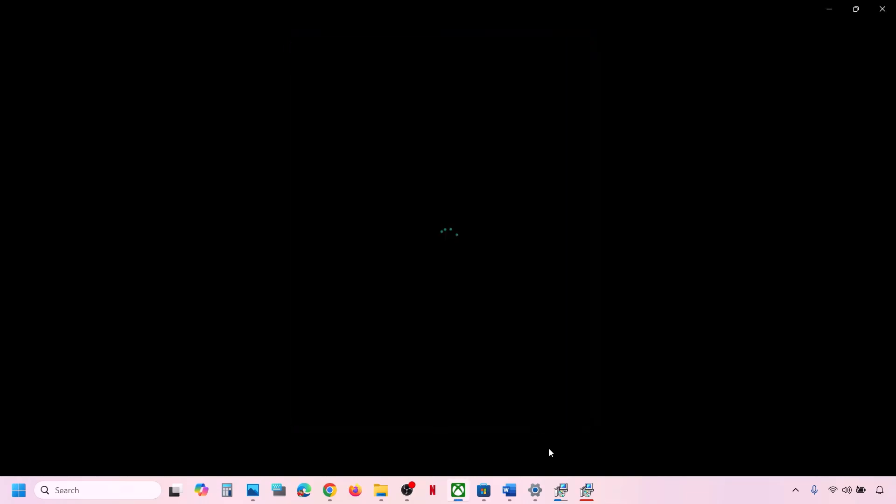
- Mark step 14's date, time and region note, then go to Settings' Date & time page
{"action": "left_click", "coordinate": [515, 501]}
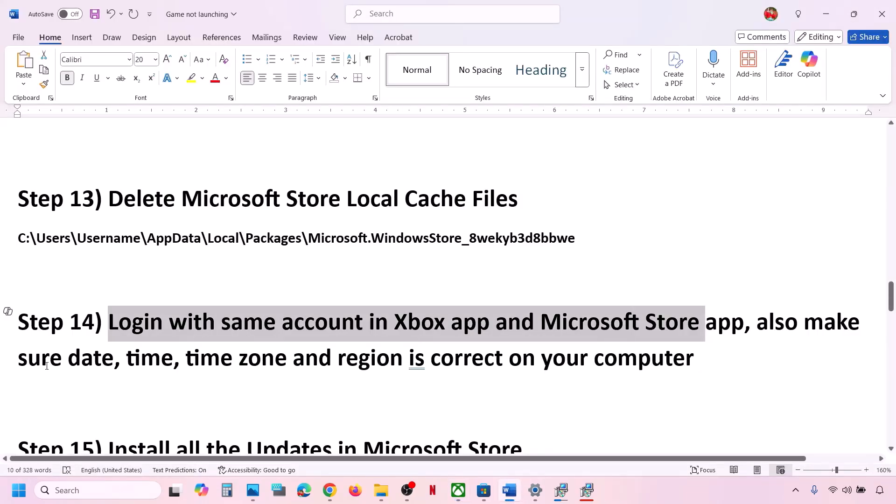
{"action": "left_click_drag", "start_coordinate": [47, 366], "coordinate": [682, 373]}
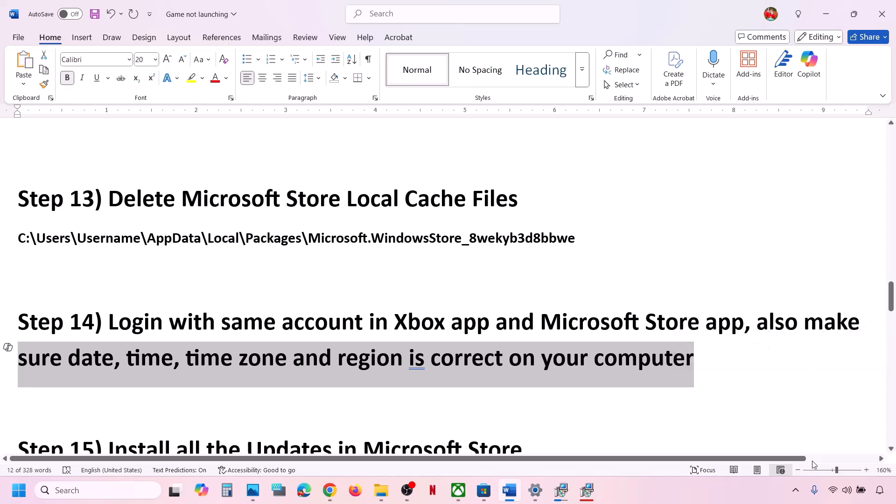
{"action": "key", "text": "alt+Tab"}
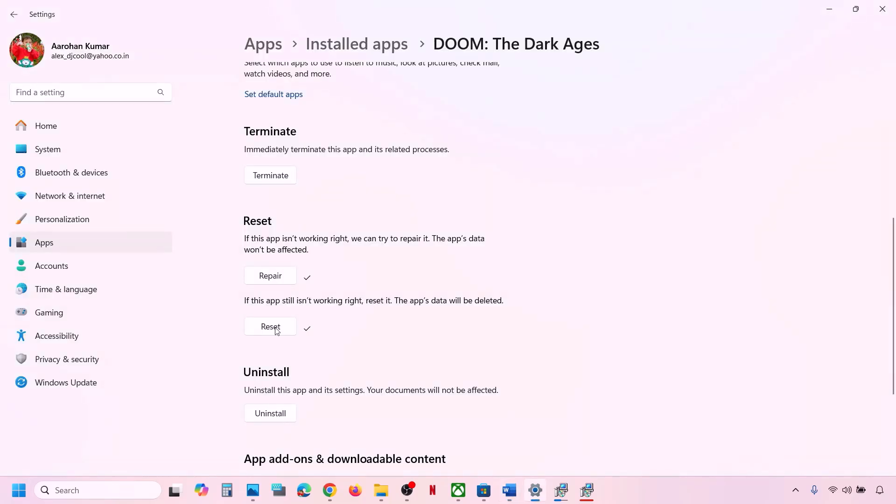
{"action": "left_click", "coordinate": [76, 281]}
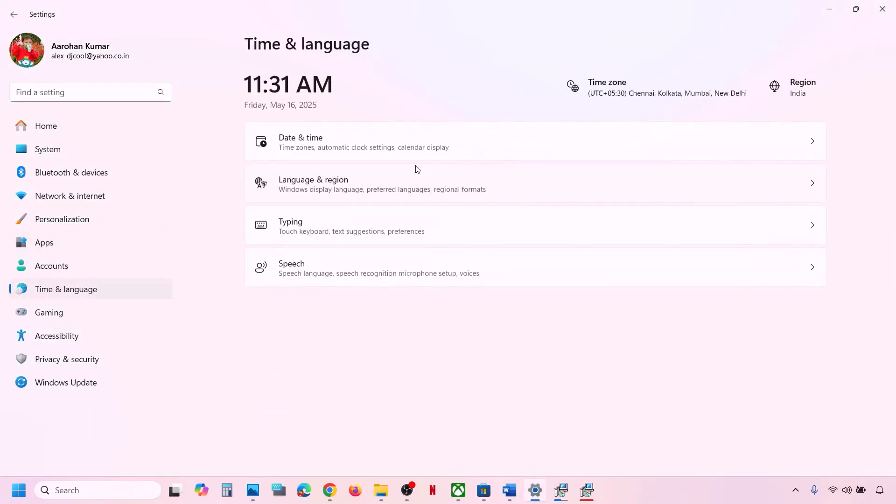
{"action": "left_click", "coordinate": [340, 149]}
{"action": "scroll", "coordinate": [655, 230], "scroll_direction": "down", "scroll_amount": 1}
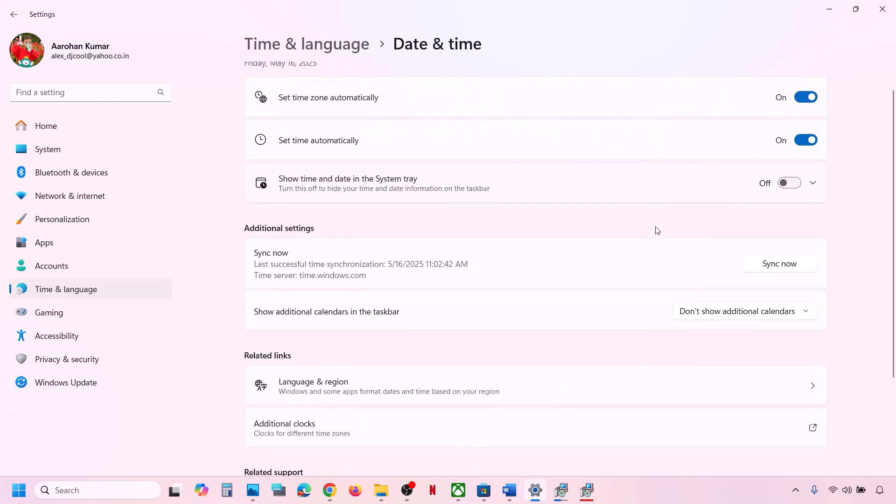
- Turn automatic time zone and automatic time off, then back on to resync the clock
{"action": "left_click", "coordinate": [808, 96]}
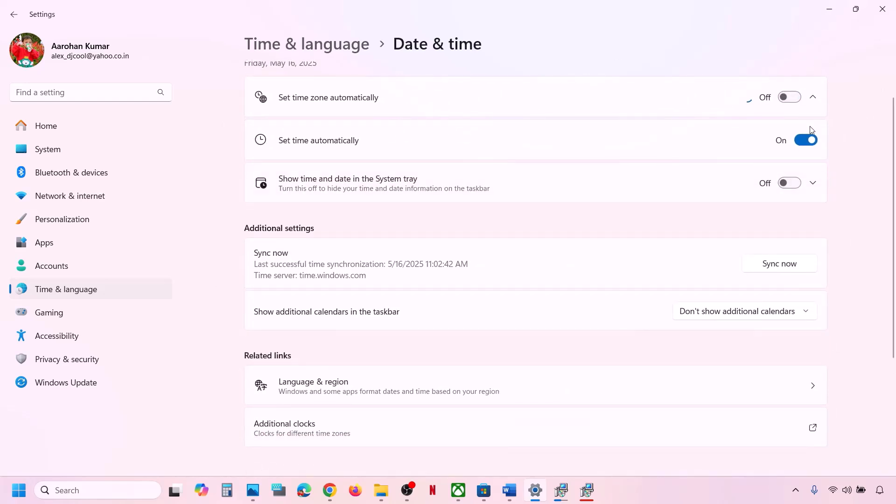
{"action": "left_click", "coordinate": [805, 170]}
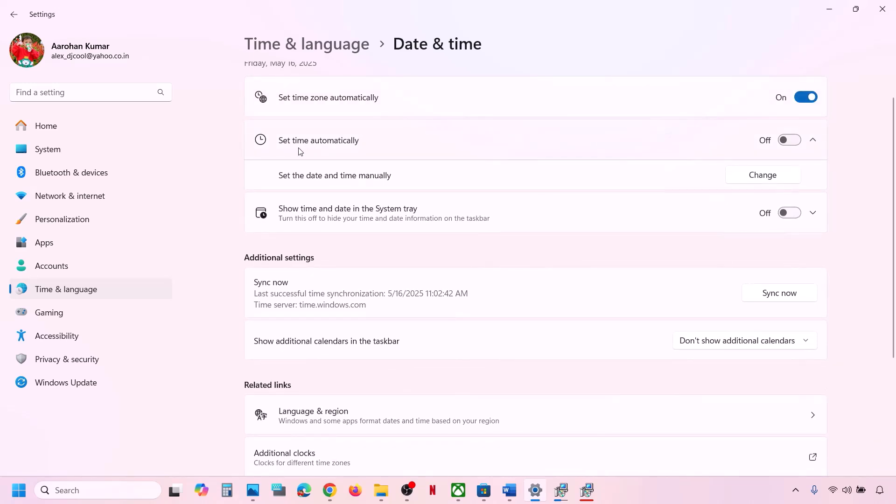
{"action": "left_click", "coordinate": [798, 141]}
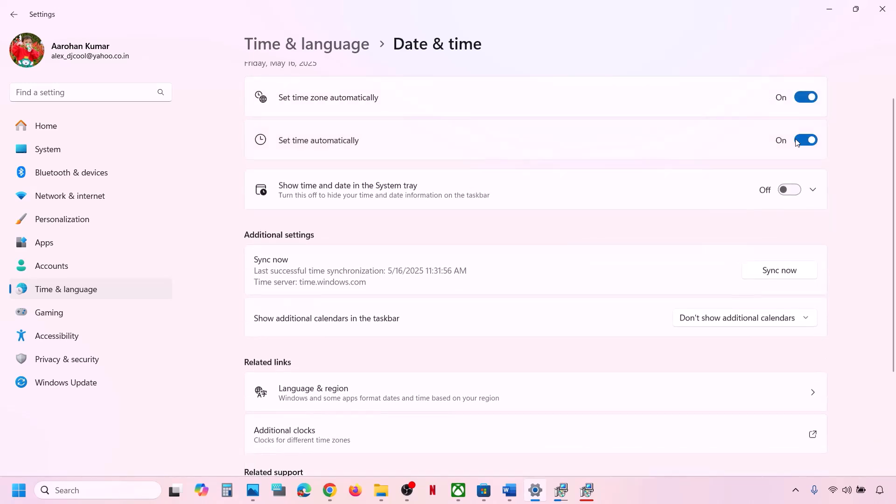
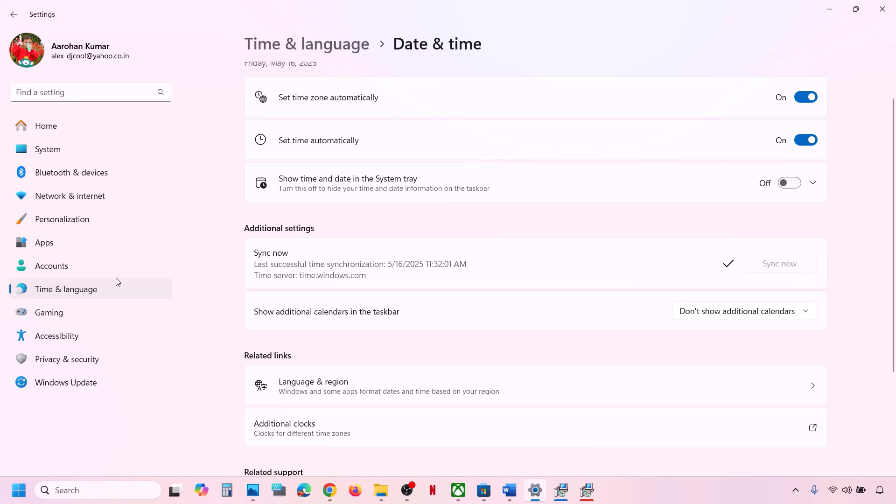
- Keep India as the country or region under Language & region, then close Settings
{"action": "left_click", "coordinate": [105, 290]}
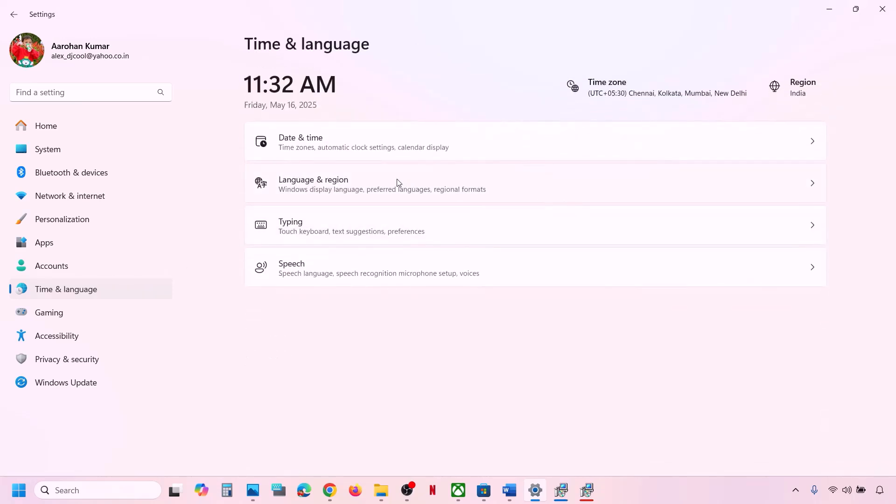
{"action": "left_click", "coordinate": [398, 183]}
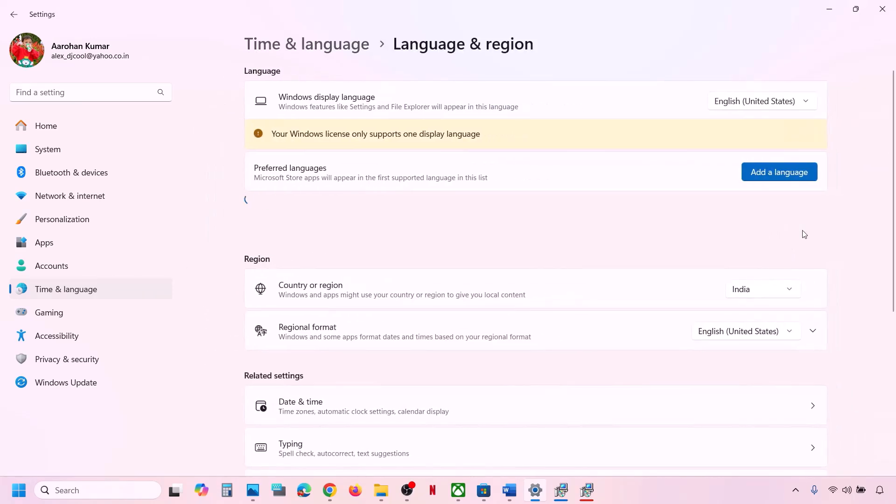
{"action": "left_click", "coordinate": [755, 294]}
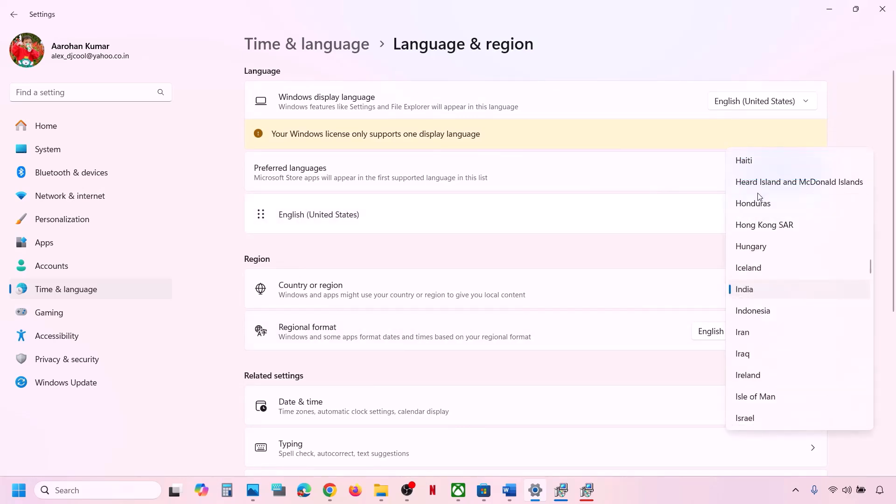
{"action": "left_click", "coordinate": [763, 290]}
{"action": "left_click", "coordinate": [882, 8]}
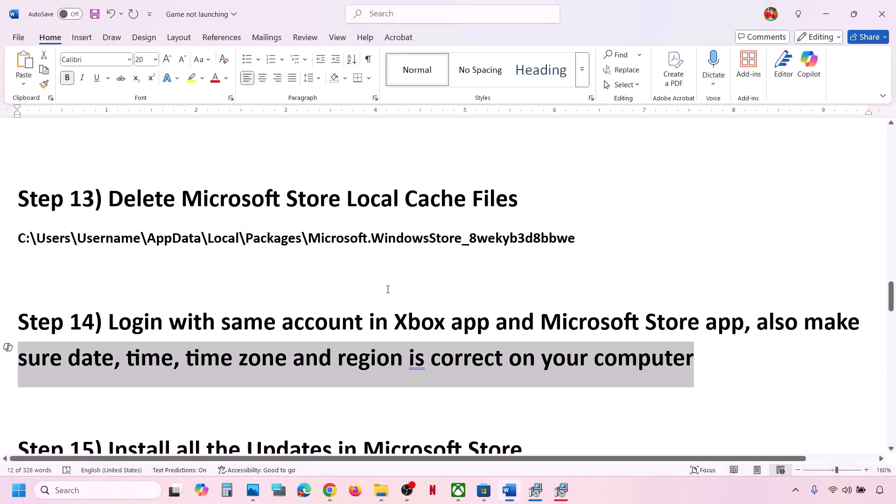
- Mark guide Step 15, then run Check for updates on Microsoft Store's Downloads page
{"action": "scroll", "coordinate": [387, 289], "scroll_direction": "down", "scroll_amount": 3}
{"action": "left_click_drag", "start_coordinate": [144, 337], "coordinate": [560, 326]}
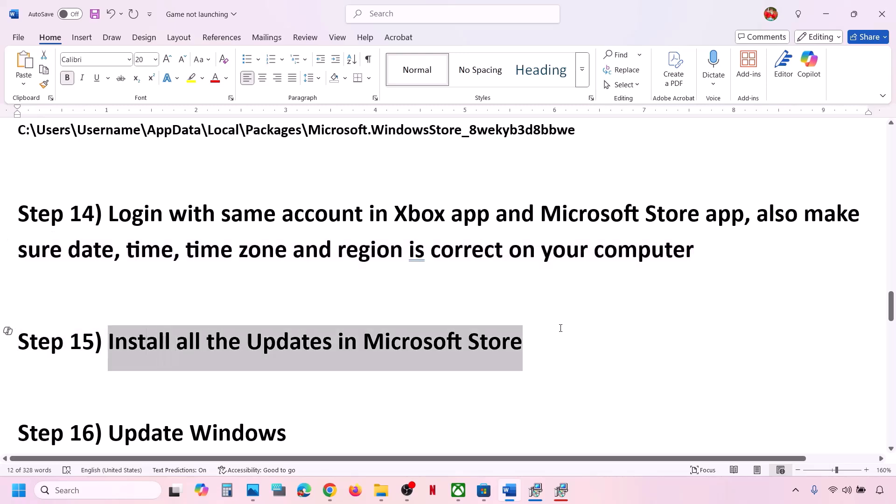
{"action": "left_click", "coordinate": [483, 498]}
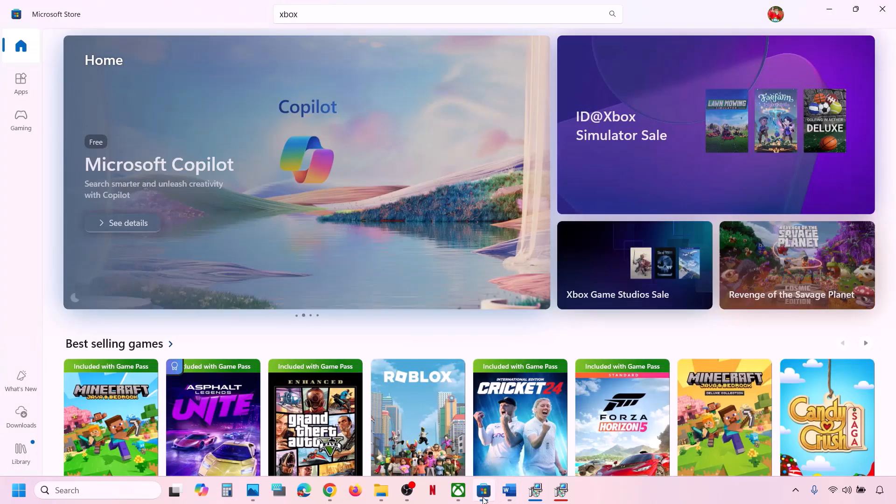
{"action": "left_click", "coordinate": [22, 425]}
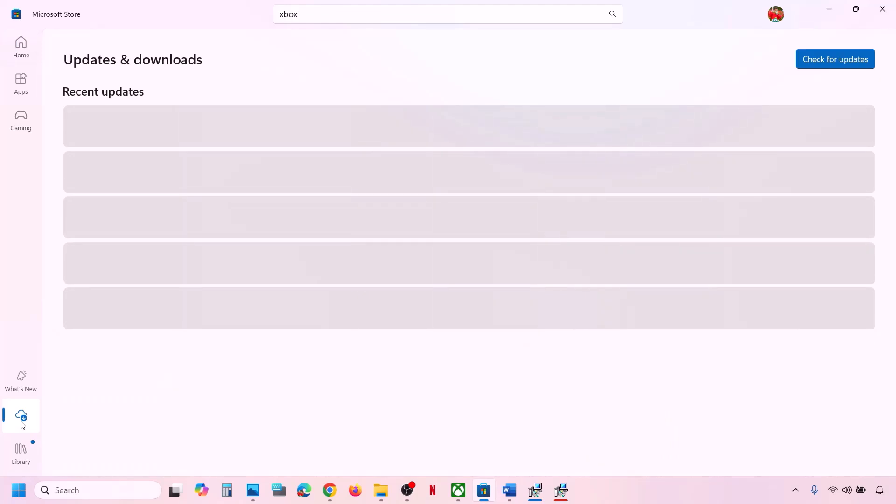
{"action": "left_click", "coordinate": [825, 61]}
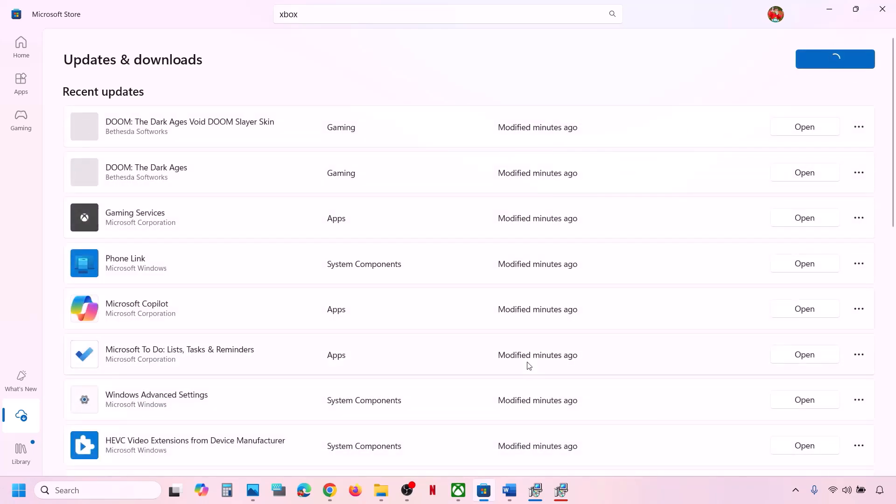
{"action": "left_click", "coordinate": [514, 498]}
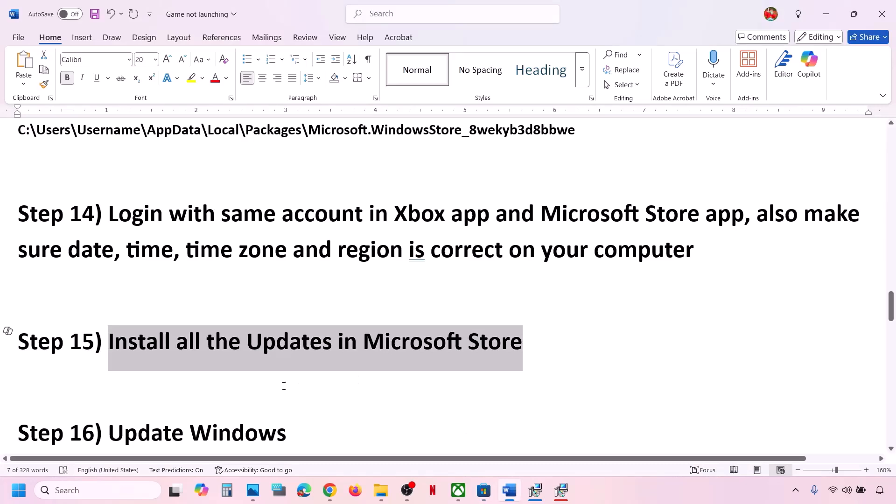
- Mark the Update Windows step and check the 2025-05 cumulative update's KB number on Windows Update
{"action": "scroll", "coordinate": [284, 385], "scroll_direction": "down", "scroll_amount": 2}
{"action": "left_click_drag", "start_coordinate": [153, 355], "coordinate": [299, 359]}
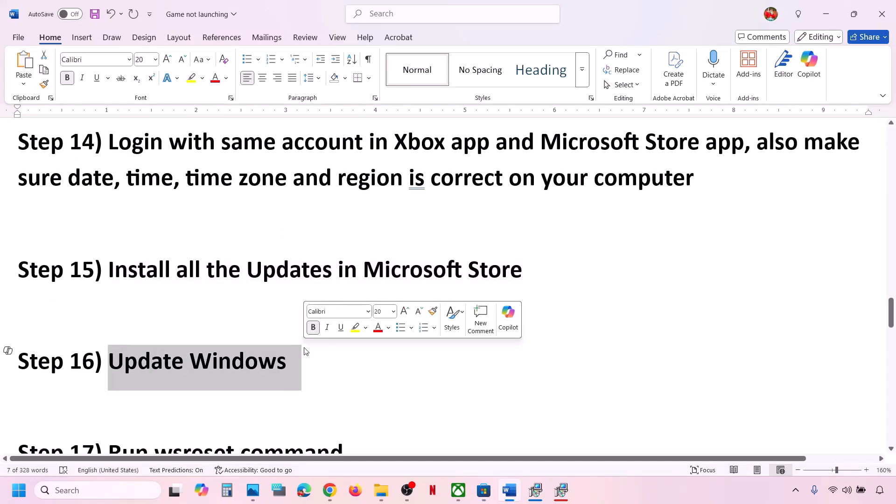
{"action": "key", "text": "super+i"}
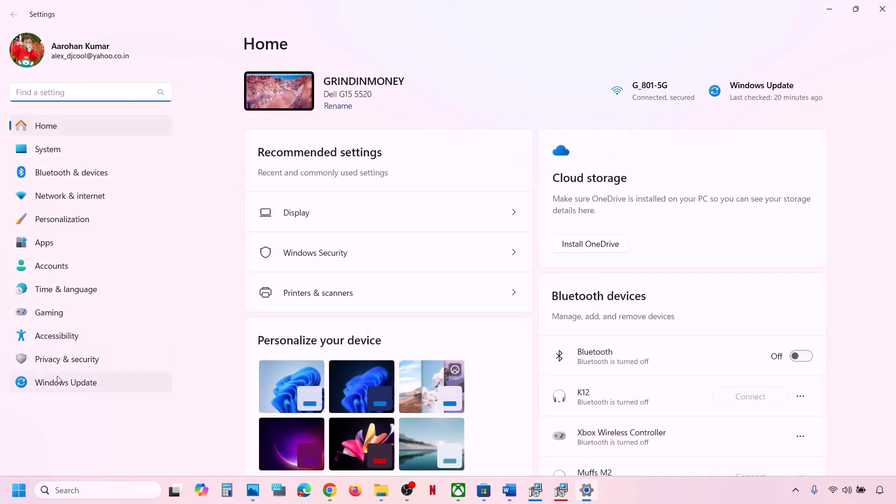
{"action": "left_click", "coordinate": [59, 382]}
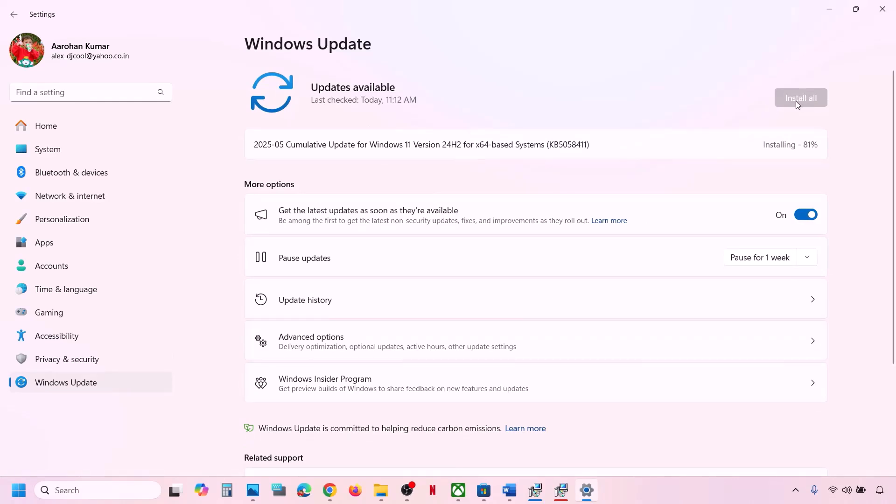
{"action": "left_click_drag", "start_coordinate": [514, 145], "coordinate": [614, 140]}
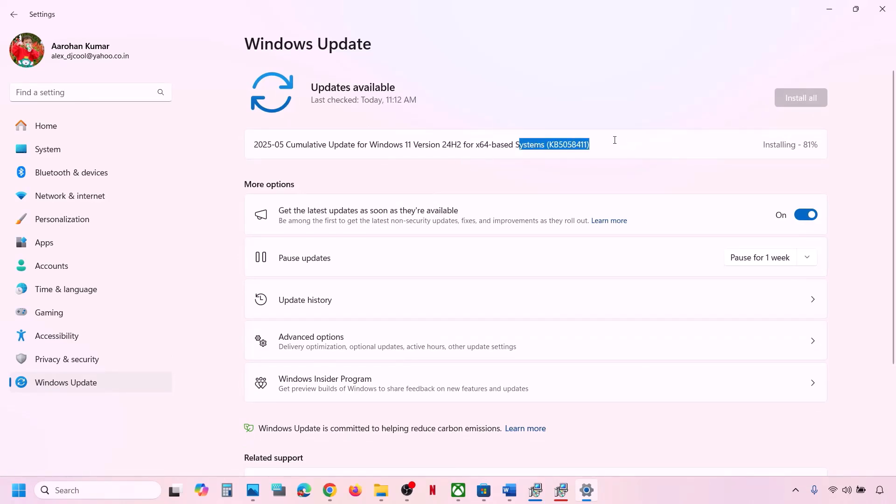
- Check the Start menu power options, then return to the Word guide
{"action": "left_click", "coordinate": [14, 494]}
{"action": "left_click", "coordinate": [340, 450]}
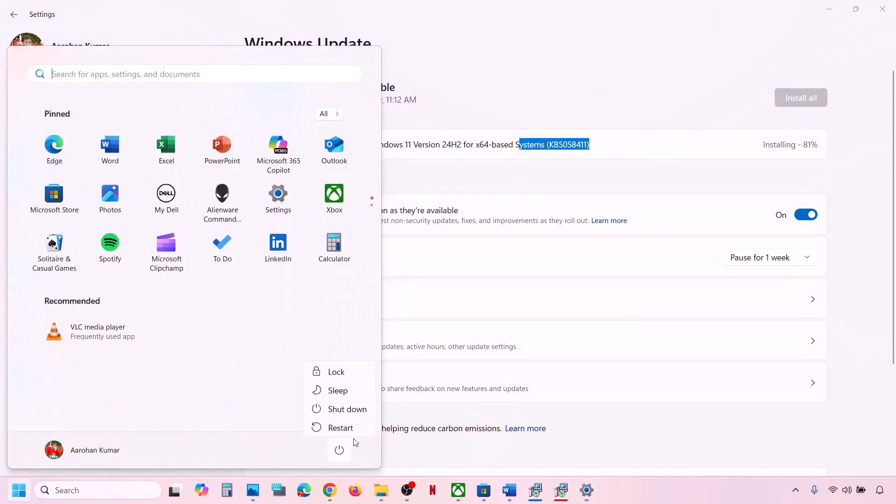
{"action": "left_click", "coordinate": [515, 499]}
{"action": "scroll", "coordinate": [352, 333], "scroll_direction": "down", "scroll_amount": 2}
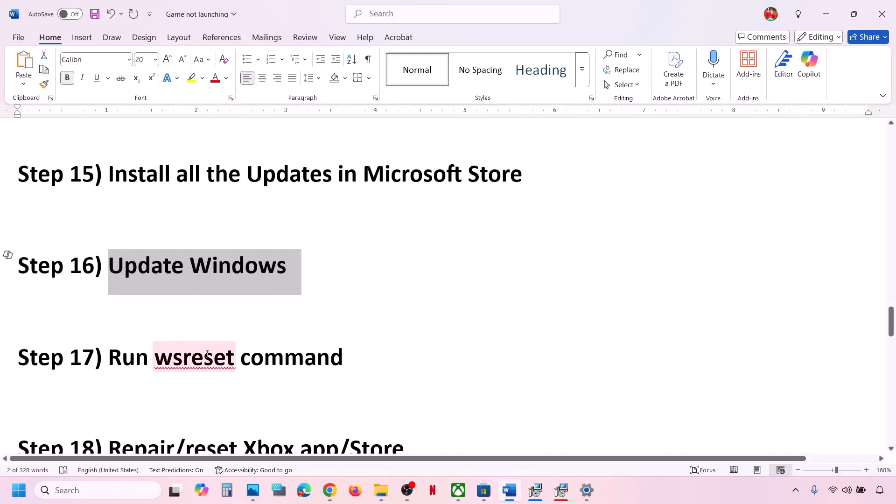
- Run wsreset from Windows Search, minimize the reopened Microsoft Store, and mark Step 18
{"action": "double_click", "coordinate": [181, 359]}
{"action": "key", "text": "ctrl+c"}
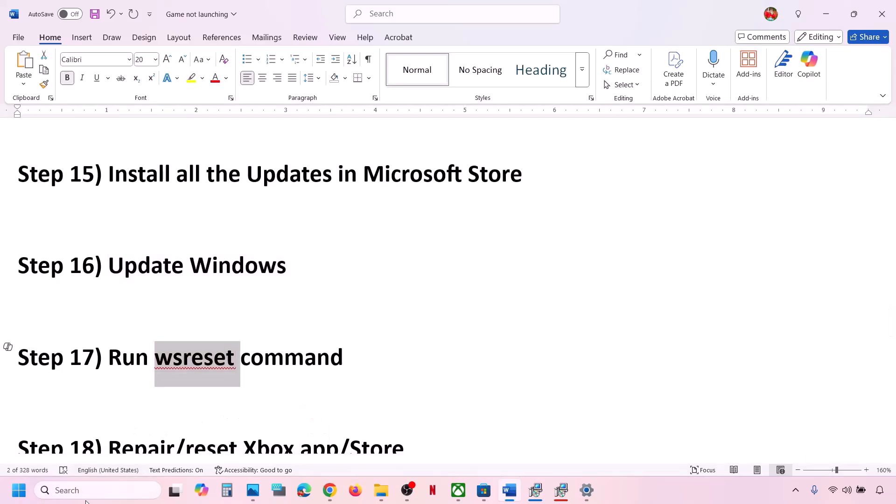
{"action": "left_click", "coordinate": [82, 491]}
{"action": "key", "text": "ctrl+v"}
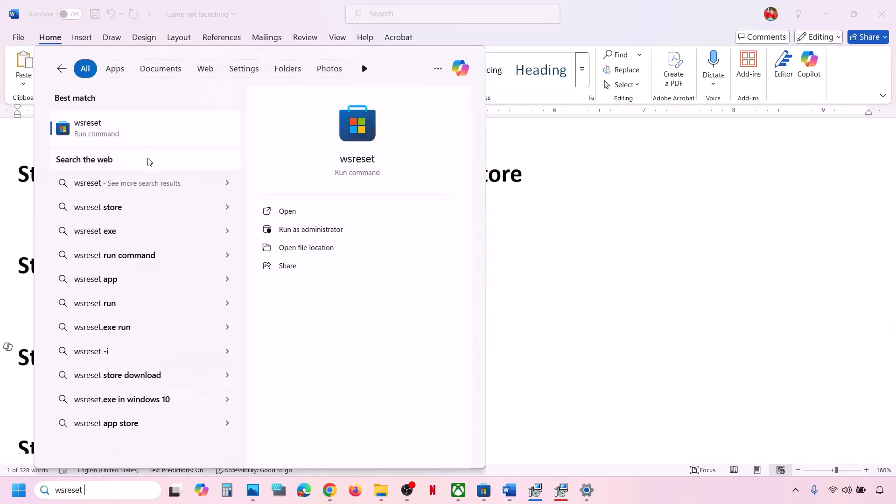
{"action": "left_click", "coordinate": [121, 136]}
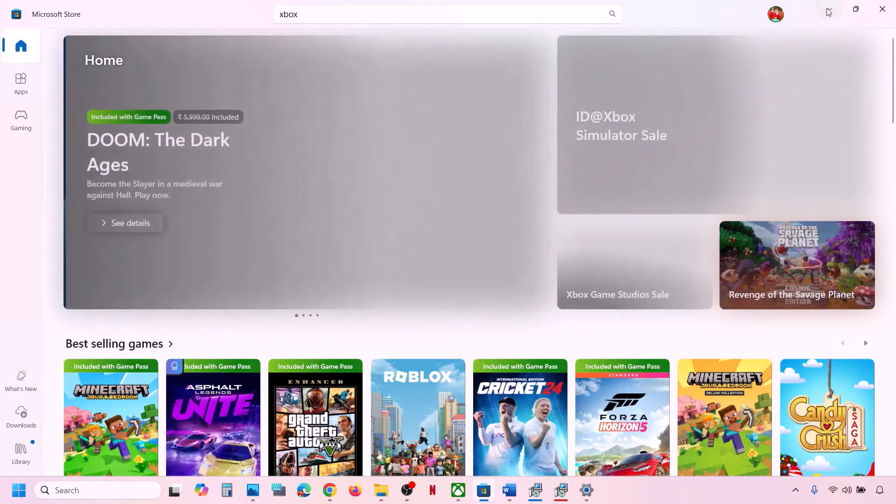
{"action": "left_click", "coordinate": [829, 8]}
{"action": "scroll", "coordinate": [287, 329], "scroll_direction": "down", "scroll_amount": 2}
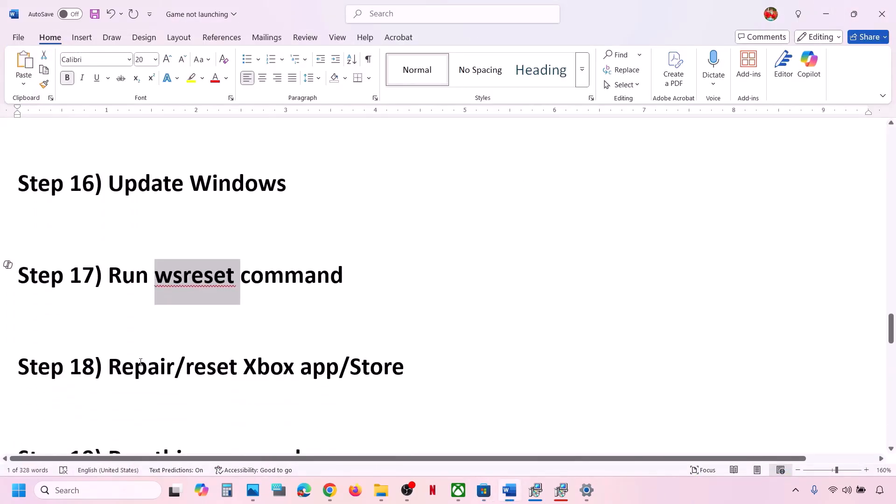
{"action": "left_click_drag", "start_coordinate": [110, 367], "coordinate": [443, 356]}
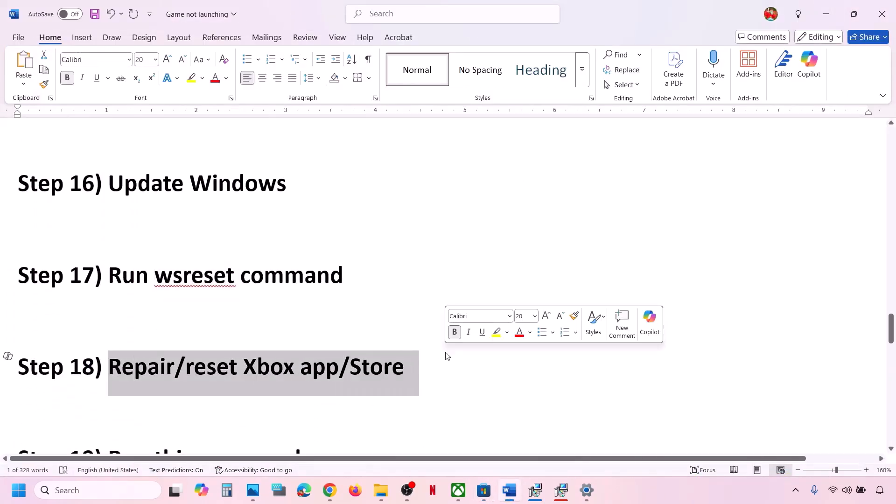
- Repair the Xbox app from its App settings, then reset it and confirm
{"action": "left_click", "coordinate": [109, 491]}
{"action": "type", "text": "xbox"}
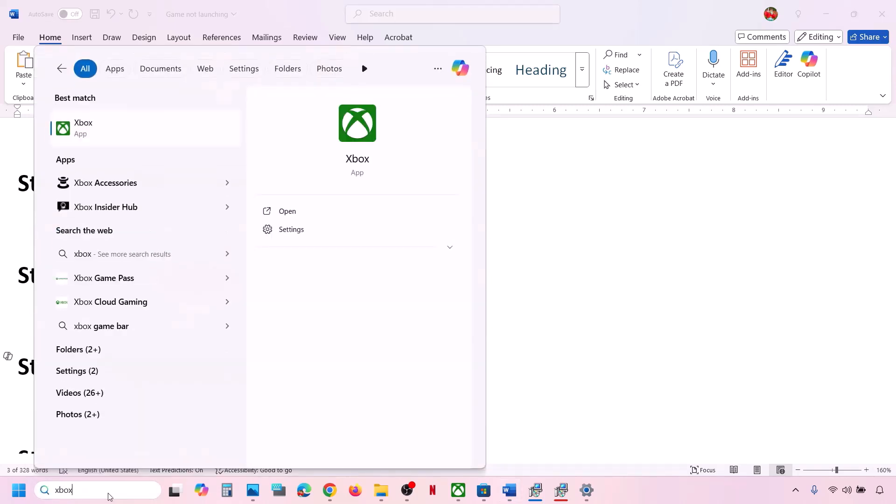
{"action": "right_click", "coordinate": [110, 131]}
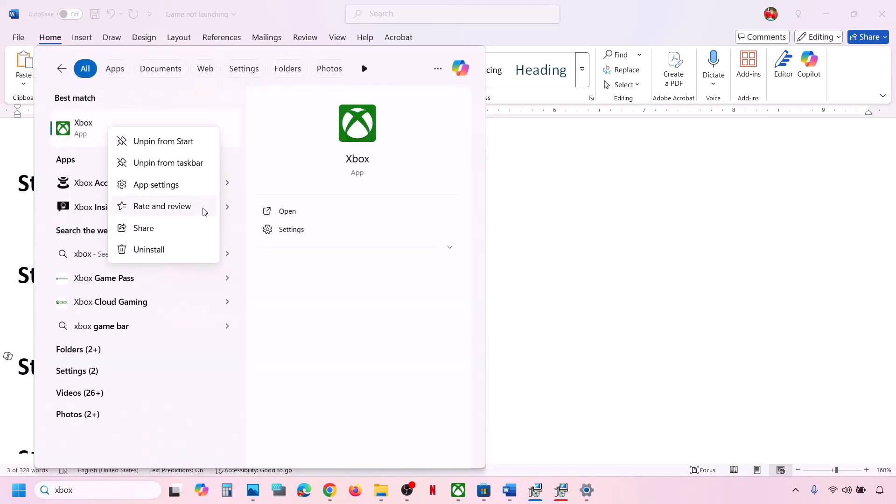
{"action": "left_click", "coordinate": [150, 185]}
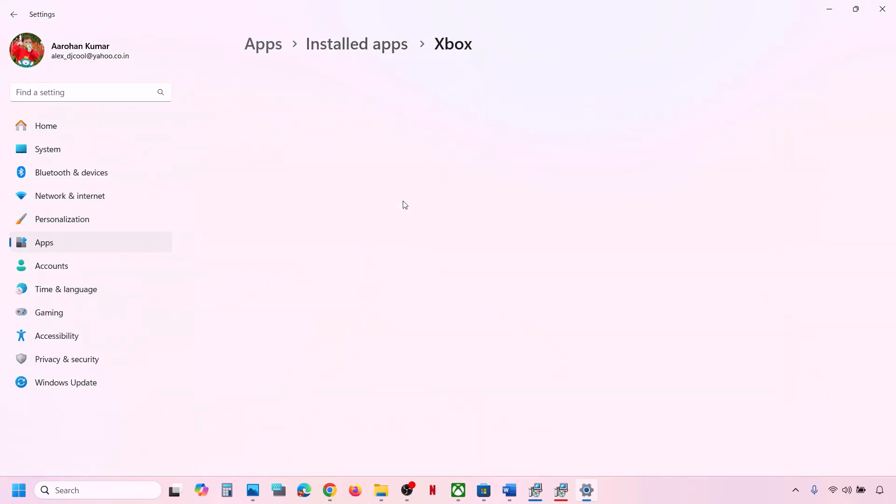
{"action": "scroll", "coordinate": [402, 204], "scroll_direction": "down", "scroll_amount": 10}
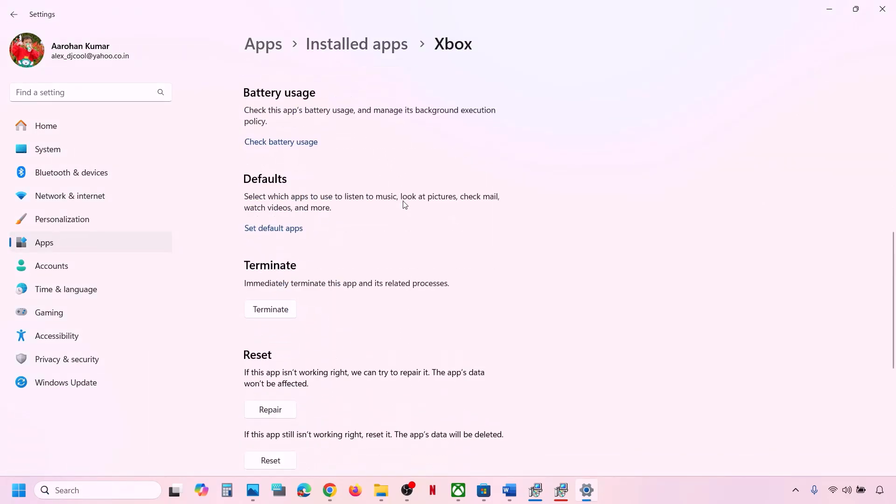
{"action": "left_click", "coordinate": [265, 310]}
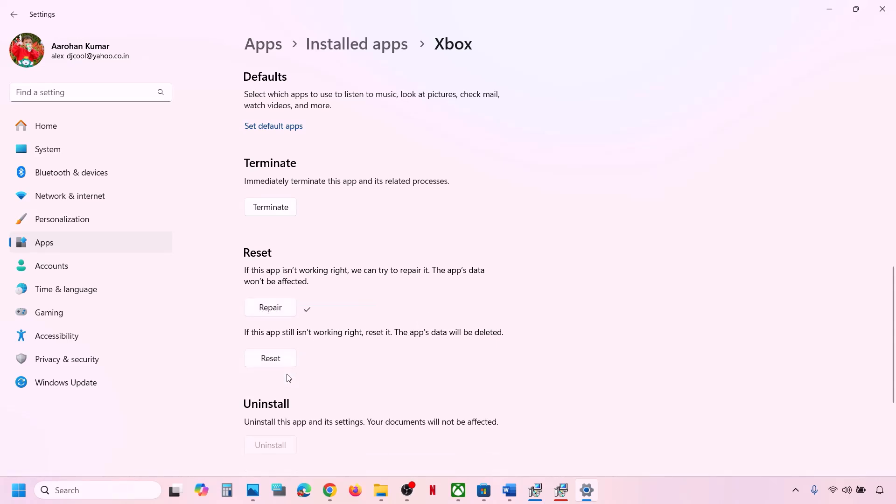
{"action": "left_click", "coordinate": [280, 361]}
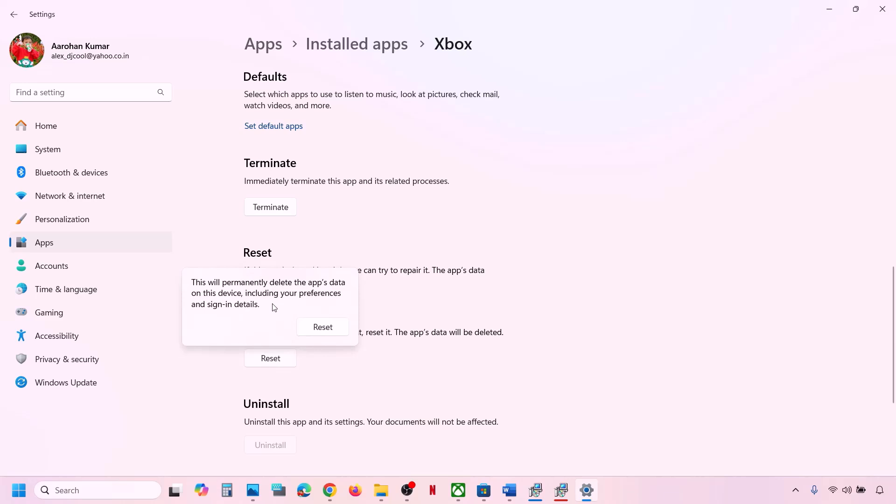
{"action": "left_click", "coordinate": [322, 327]}
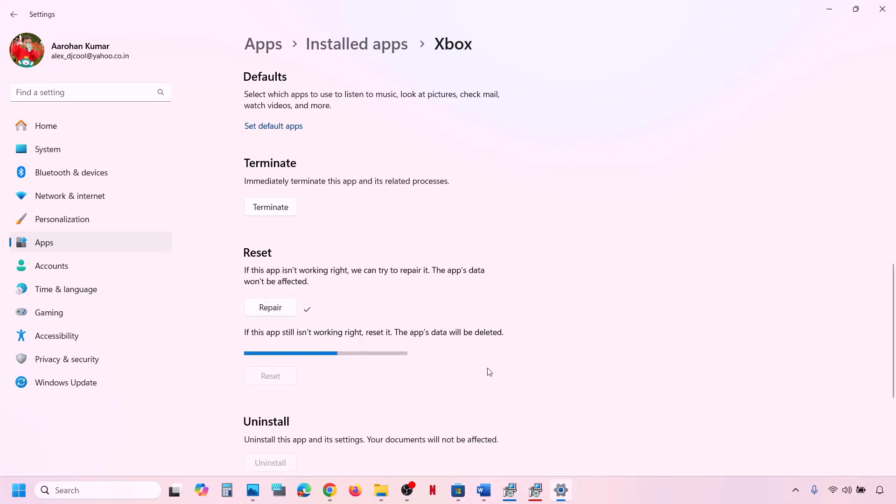
- Relaunch the Xbox app from Windows Search
{"action": "left_click", "coordinate": [118, 487]}
{"action": "type", "text": "xbox"}
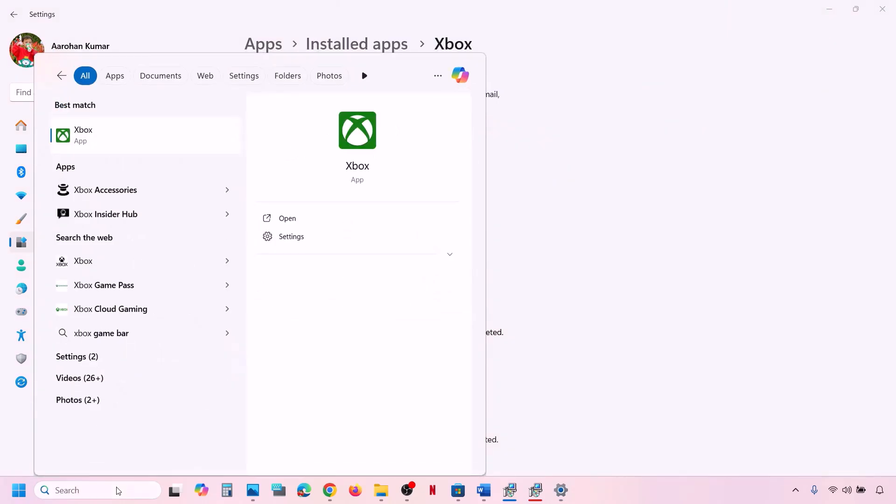
{"action": "key", "text": "Return"}
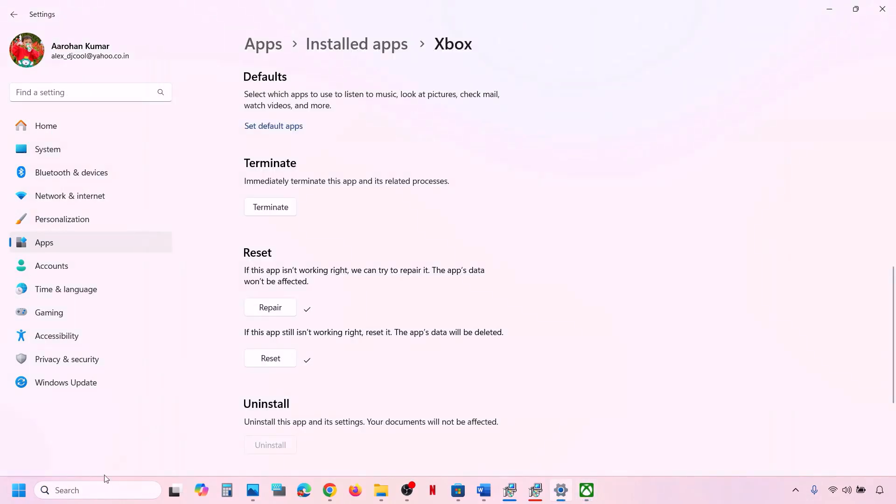
- Repair the Microsoft Store component in its App settings, then reset it and confirm
{"action": "left_click", "coordinate": [77, 495]}
{"action": "type", "text": "store"}
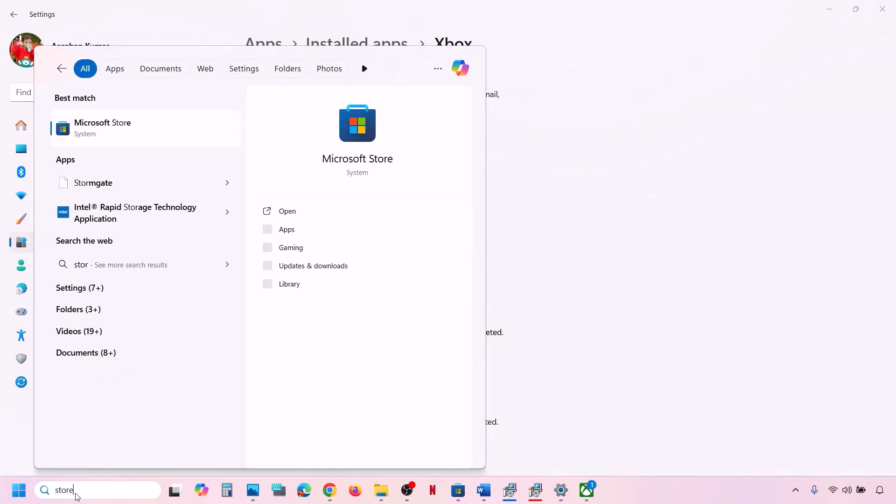
{"action": "right_click", "coordinate": [105, 142]}
{"action": "left_click", "coordinate": [150, 195]}
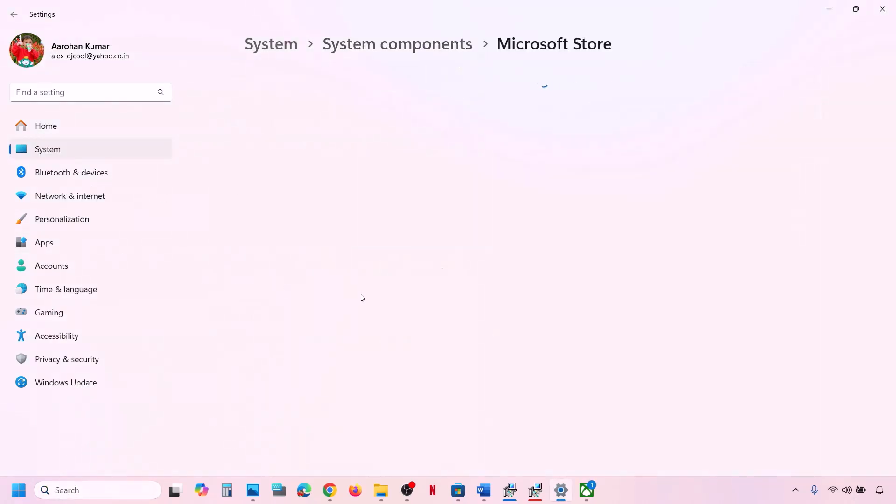
{"action": "scroll", "coordinate": [360, 297], "scroll_direction": "down", "scroll_amount": 8}
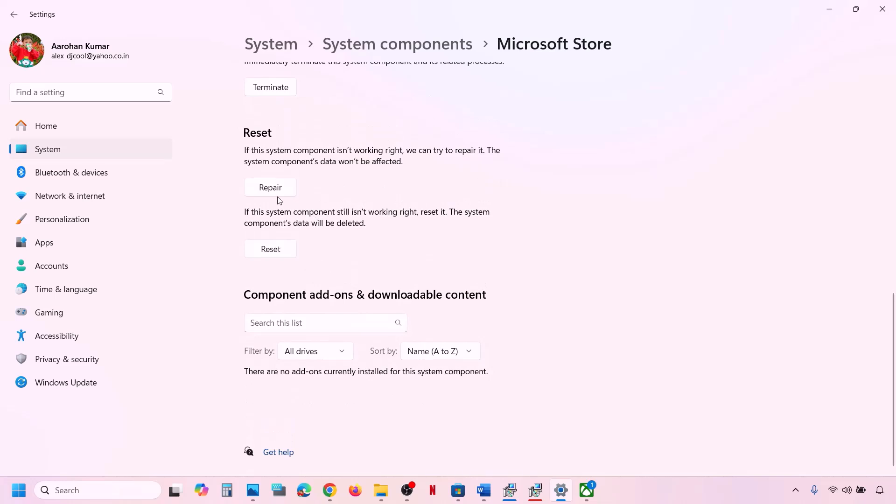
{"action": "left_click", "coordinate": [276, 195]}
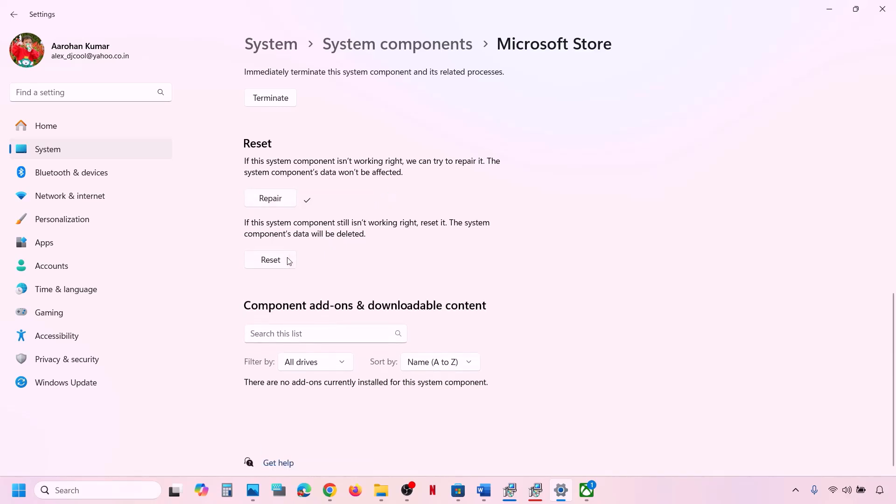
{"action": "left_click", "coordinate": [285, 261]}
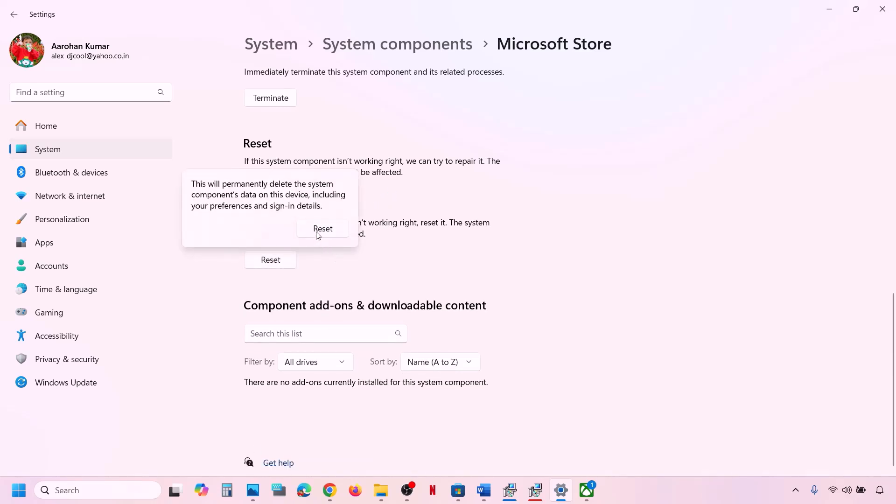
{"action": "left_click", "coordinate": [317, 232]}
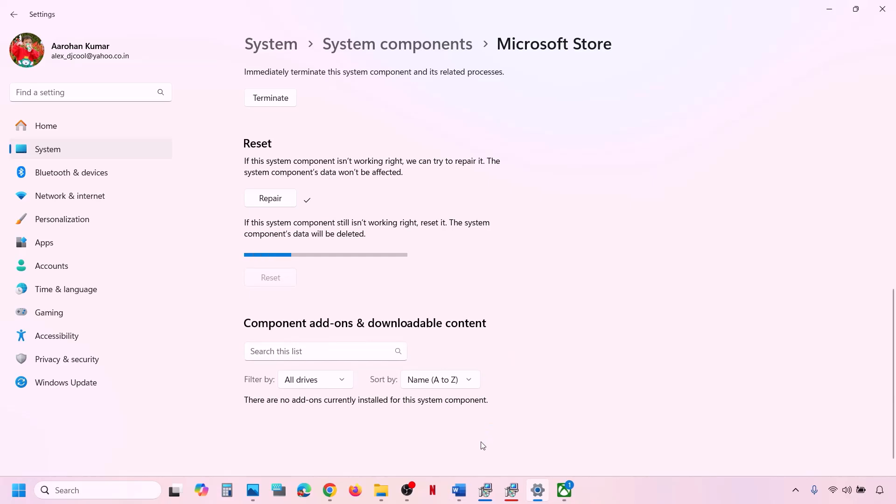
- Open Microsoft Store, dismiss the Xbox app's get ready to play prompt, and return to the guide
{"action": "left_click", "coordinate": [102, 491]}
{"action": "type", "text": "store"}
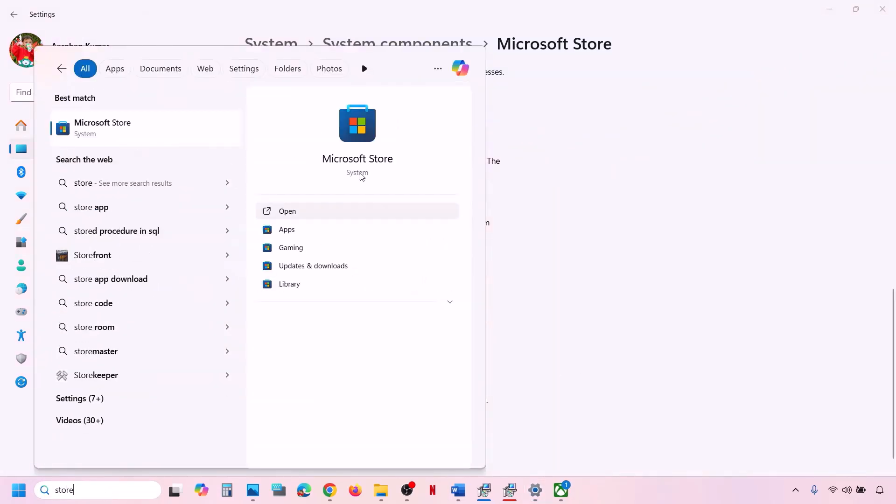
{"action": "left_click", "coordinate": [287, 210]}
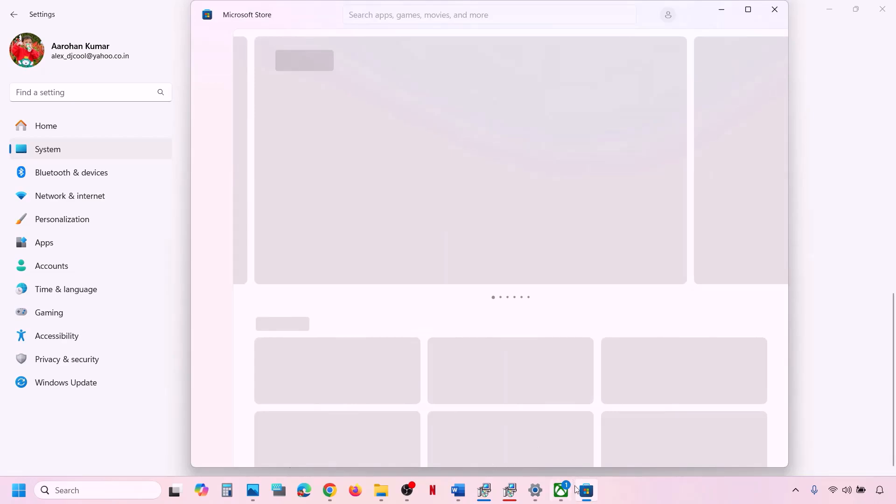
{"action": "left_click", "coordinate": [561, 490]}
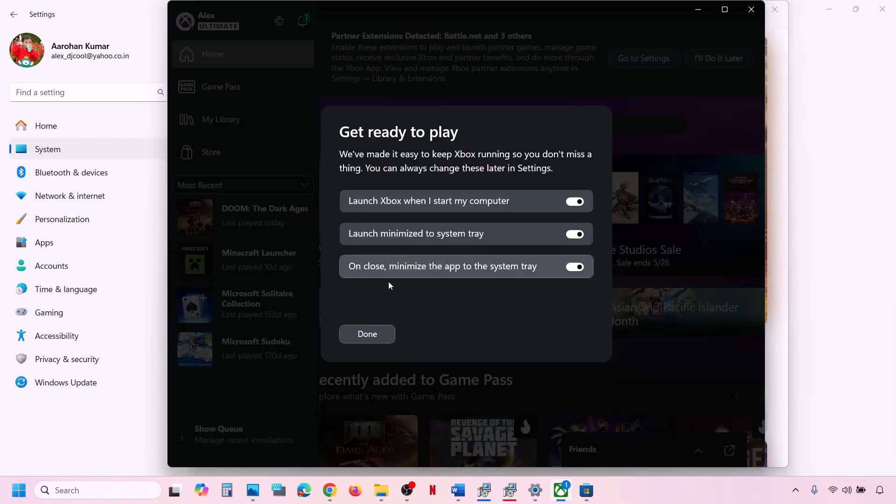
{"action": "left_click", "coordinate": [366, 334]}
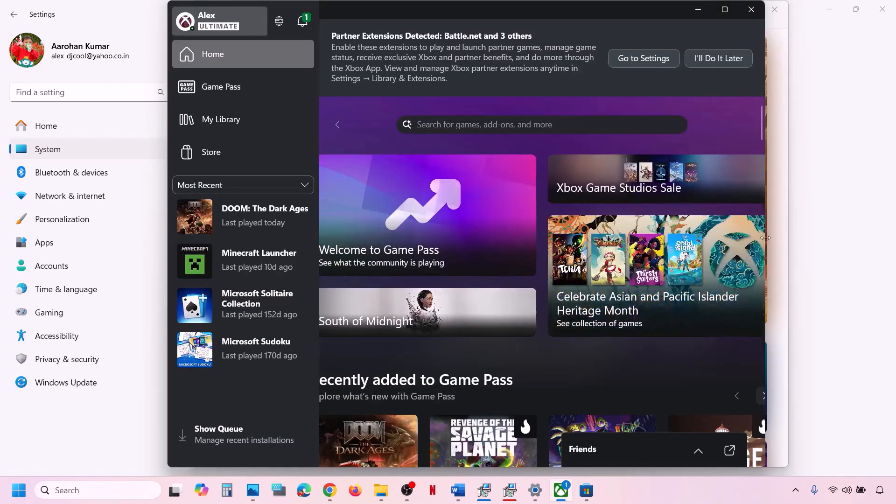
{"action": "left_click", "coordinate": [831, 303]}
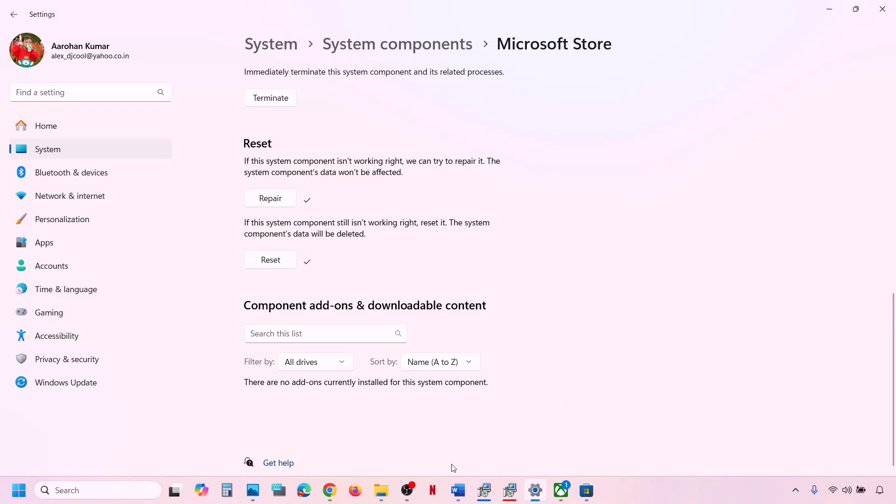
{"action": "left_click", "coordinate": [457, 490]}
{"action": "scroll", "coordinate": [289, 339], "scroll_direction": "down", "scroll_amount": 3}
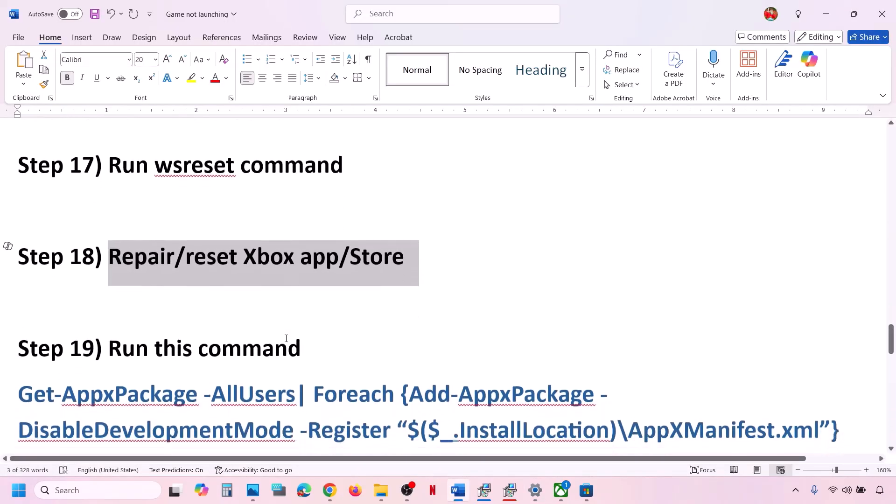
- Copy Step 19's Get-AppxPackage re-register command from the guide
{"action": "scroll", "coordinate": [286, 337], "scroll_direction": "down", "scroll_amount": 5}
{"action": "scroll", "coordinate": [286, 338], "scroll_direction": "up", "scroll_amount": 3}
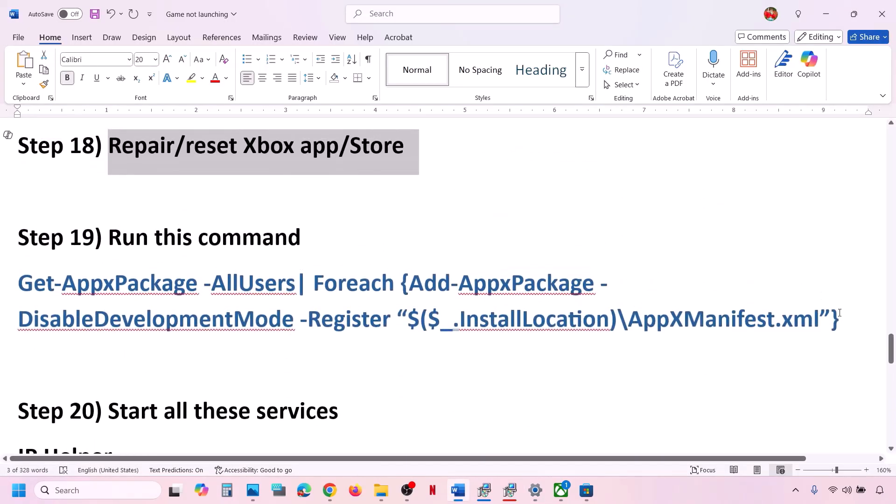
{"action": "left_click_drag", "start_coordinate": [846, 315], "coordinate": [18, 279]}
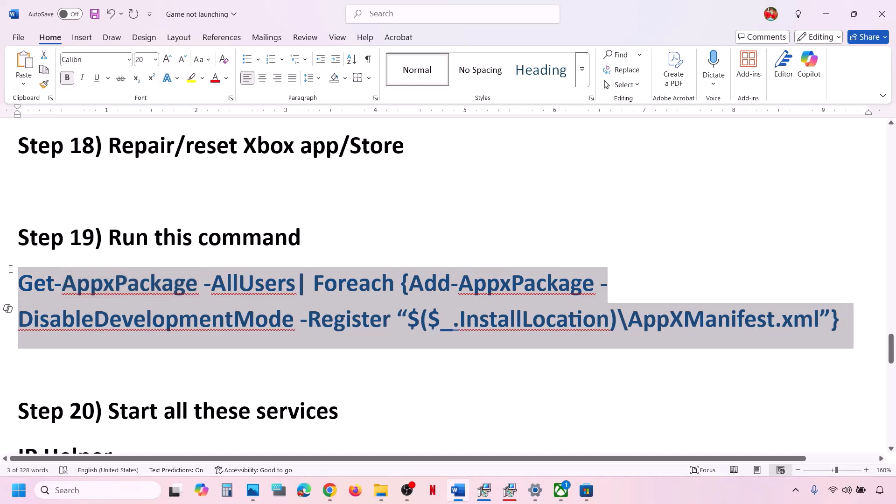
{"action": "right_click", "coordinate": [93, 298]}
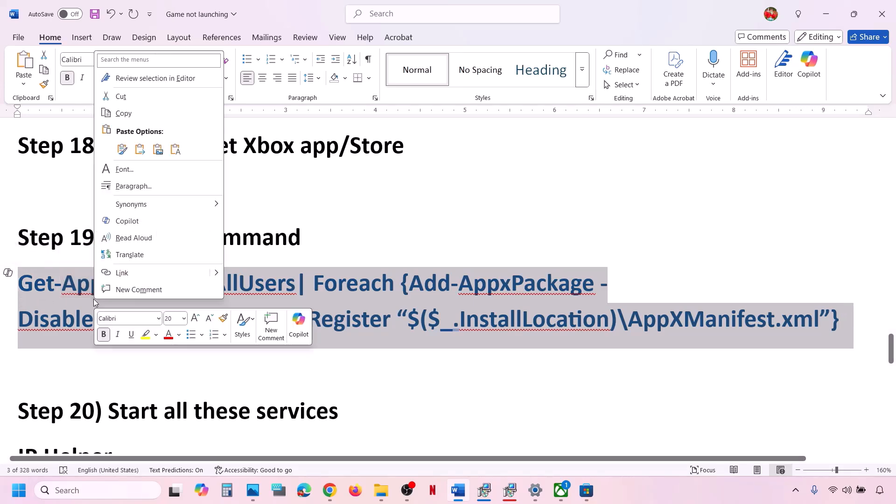
{"action": "left_click", "coordinate": [144, 117]}
- Paste and run the command in an administrator PowerShell window, then return to Word
{"action": "left_click", "coordinate": [92, 491]}
{"action": "type", "text": "powershell"}
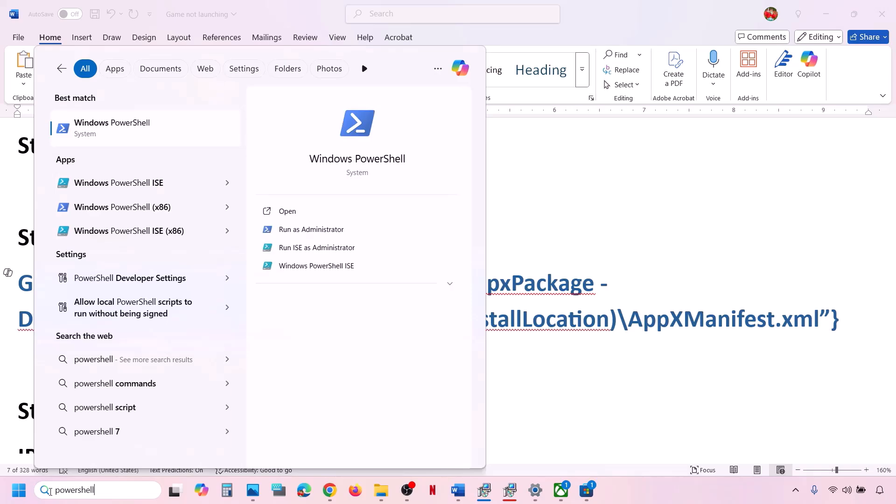
{"action": "right_click", "coordinate": [140, 128]}
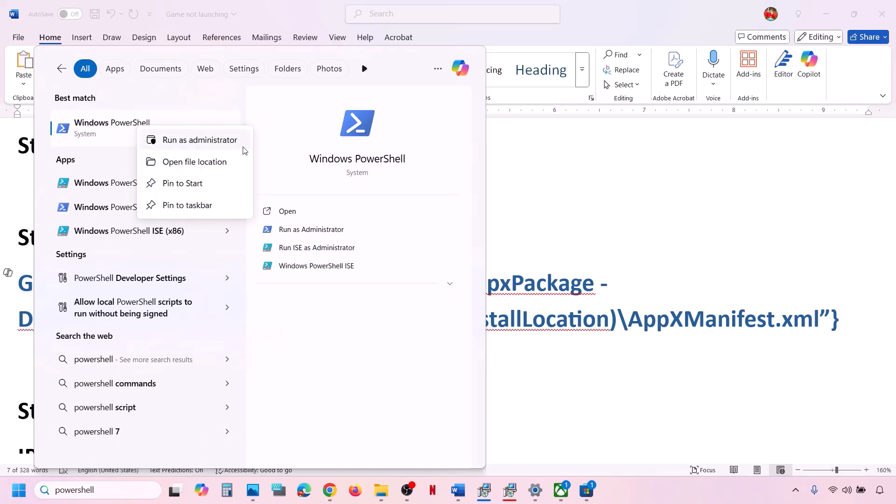
{"action": "left_click", "coordinate": [201, 141]}
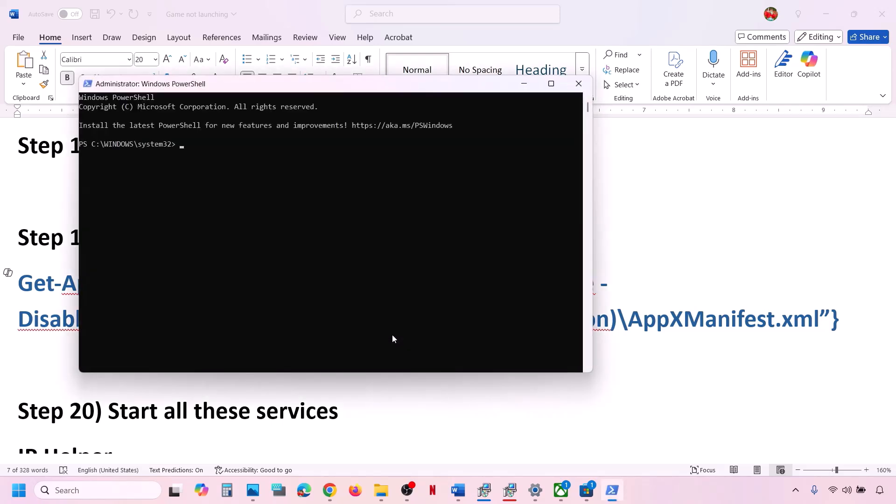
{"action": "right_click", "coordinate": [392, 338]}
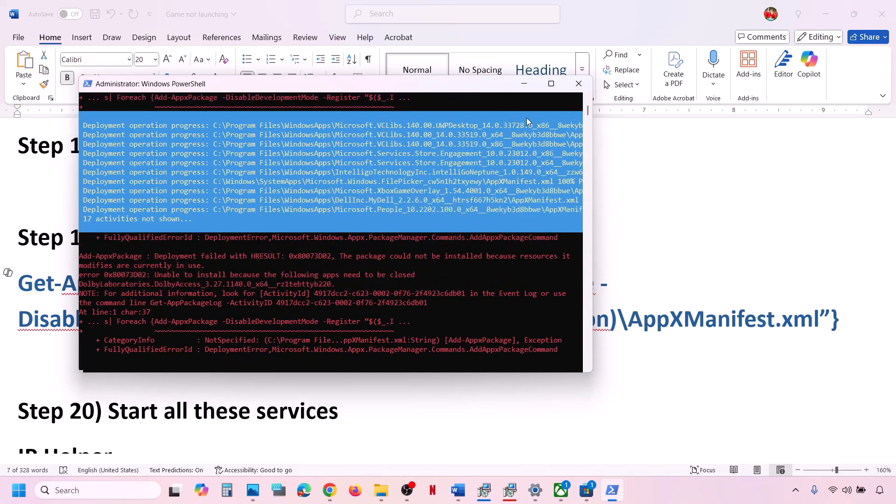
{"action": "left_click", "coordinate": [658, 265]}
{"action": "scroll", "coordinate": [275, 325], "scroll_direction": "down", "scroll_amount": 5}
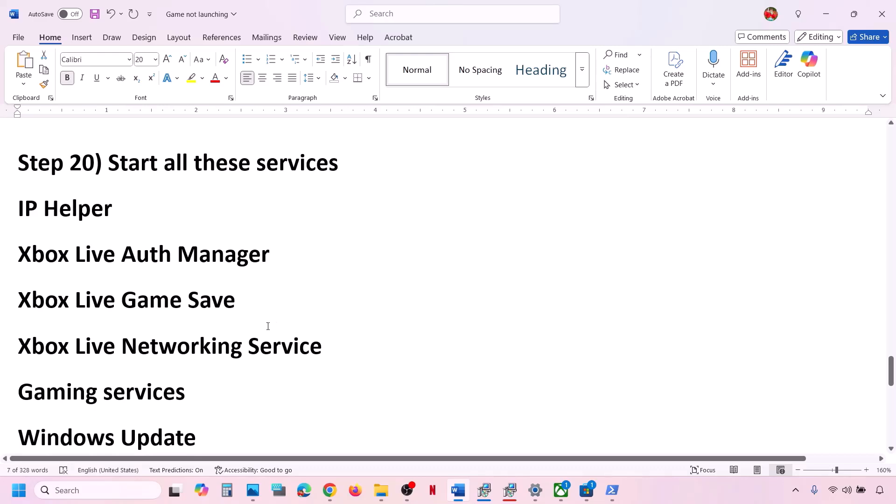
- Open Services and keep IP Helper's startup type on Automatic
{"action": "left_click", "coordinate": [98, 494]}
{"action": "type", "text": "s"}
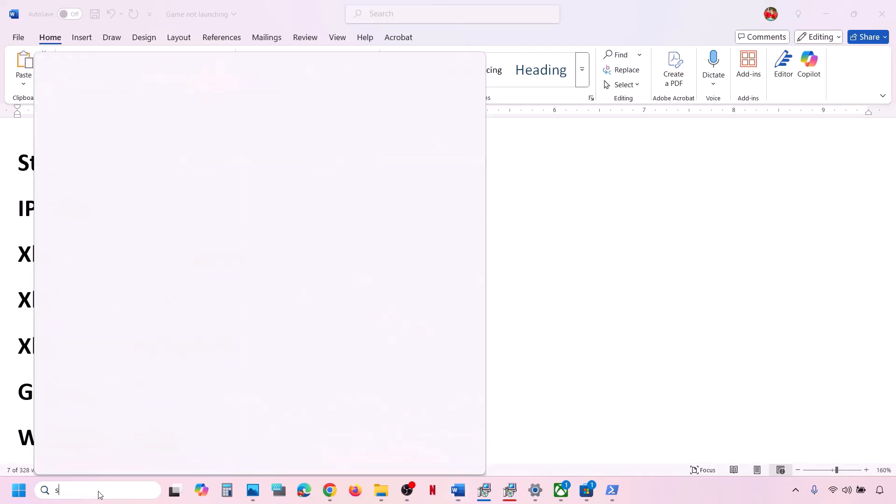
{"action": "type", "text": "ervices"}
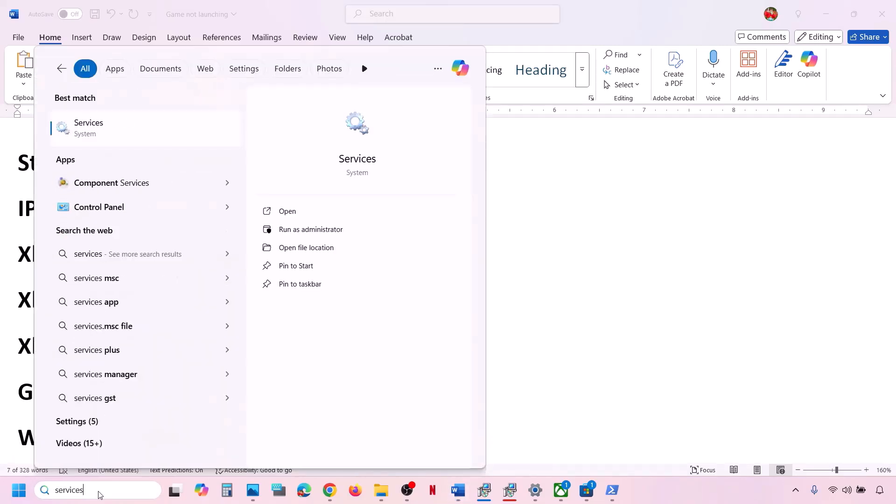
{"action": "key", "text": "Return"}
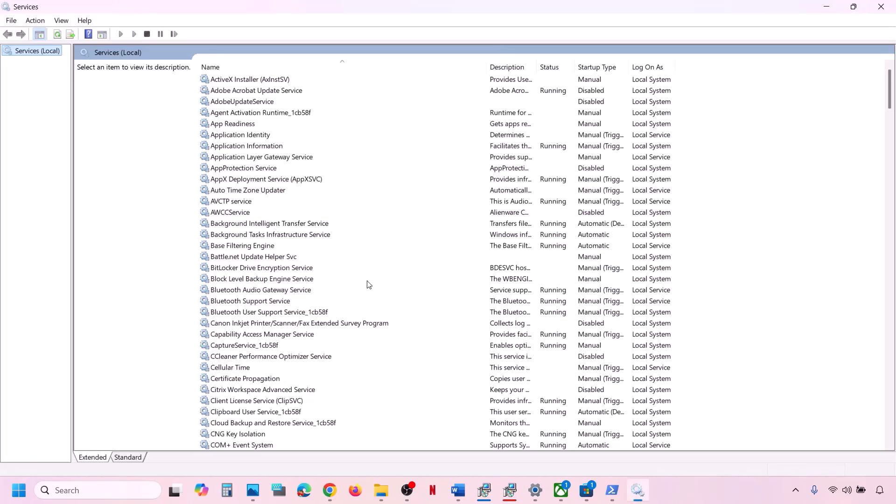
{"action": "left_click", "coordinate": [305, 291]}
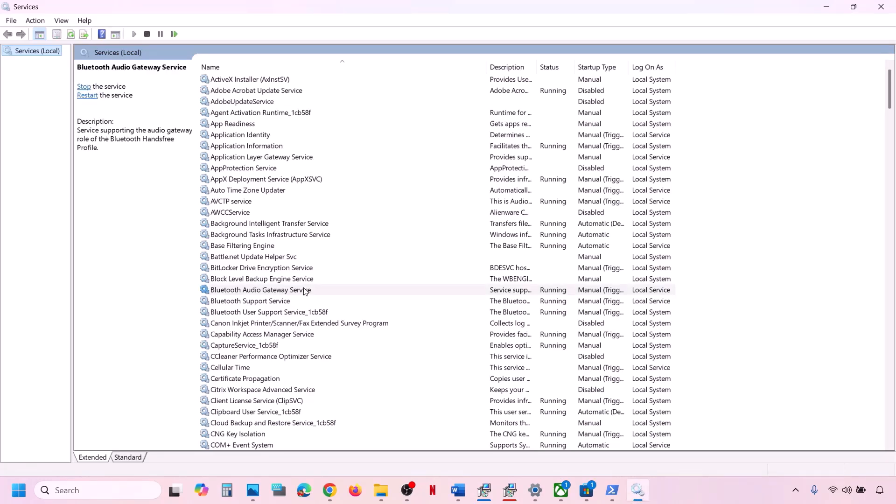
{"action": "key", "text": "i"}
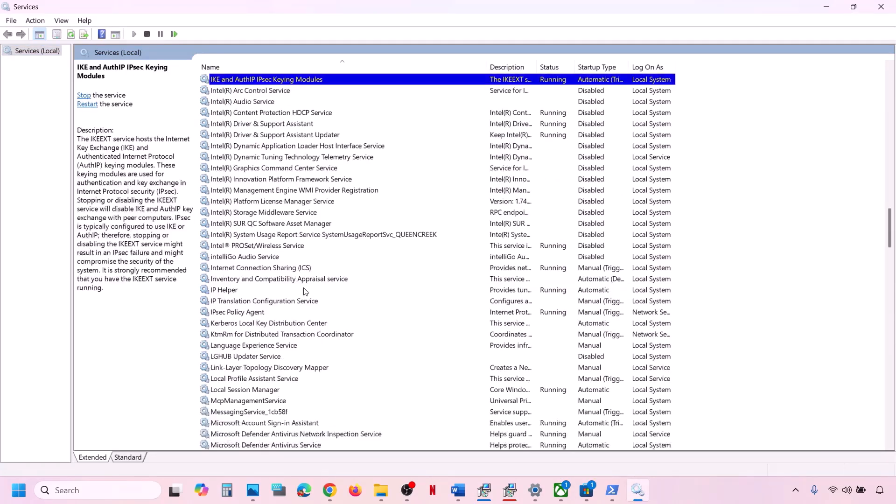
{"action": "double_click", "coordinate": [241, 291]}
{"action": "left_click", "coordinate": [429, 231]}
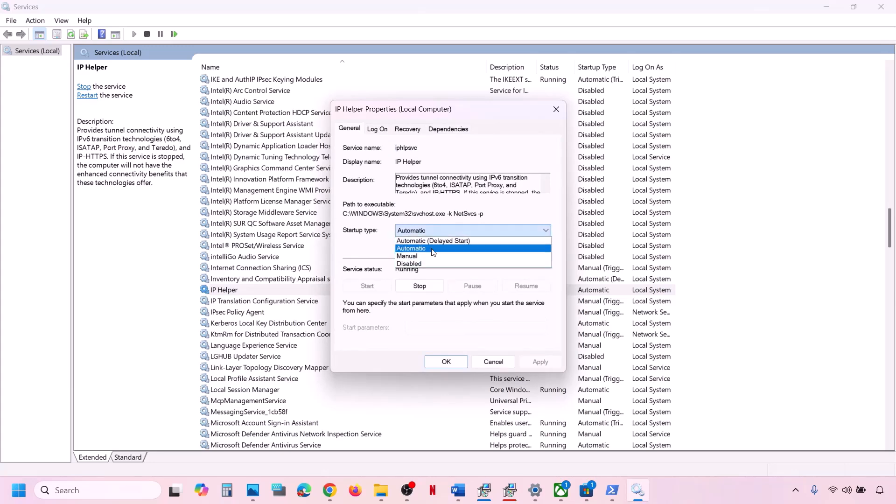
{"action": "left_click", "coordinate": [432, 249]}
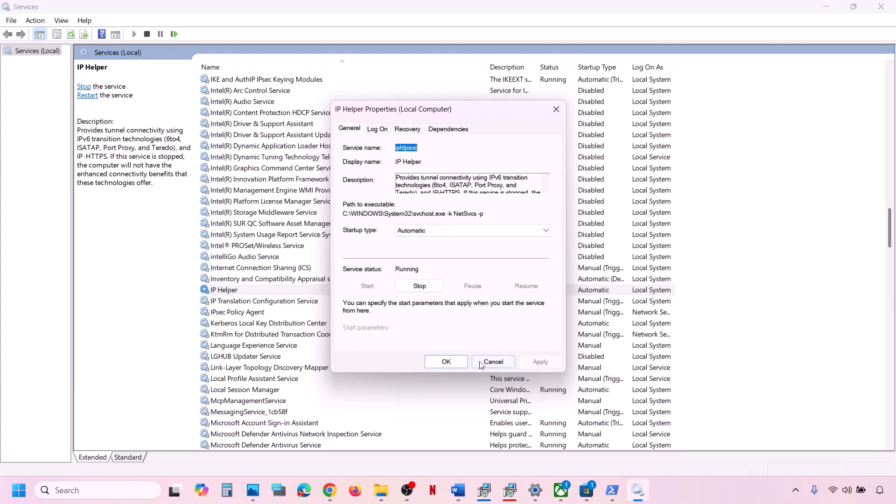
{"action": "left_click", "coordinate": [443, 360]}
- Restart the IP Helper service and jump to the Xbox services in the list
{"action": "right_click", "coordinate": [276, 290]}
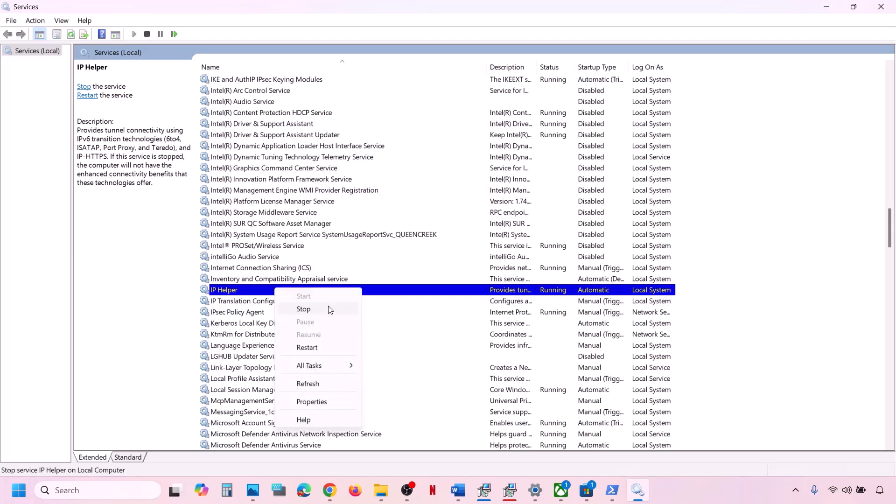
{"action": "left_click", "coordinate": [311, 347]}
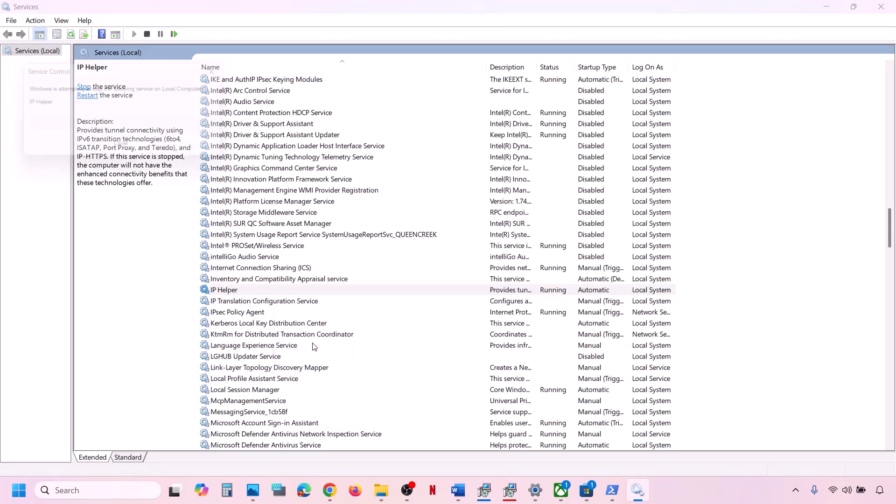
{"action": "left_click", "coordinate": [287, 378]}
{"action": "key", "text": "x"}
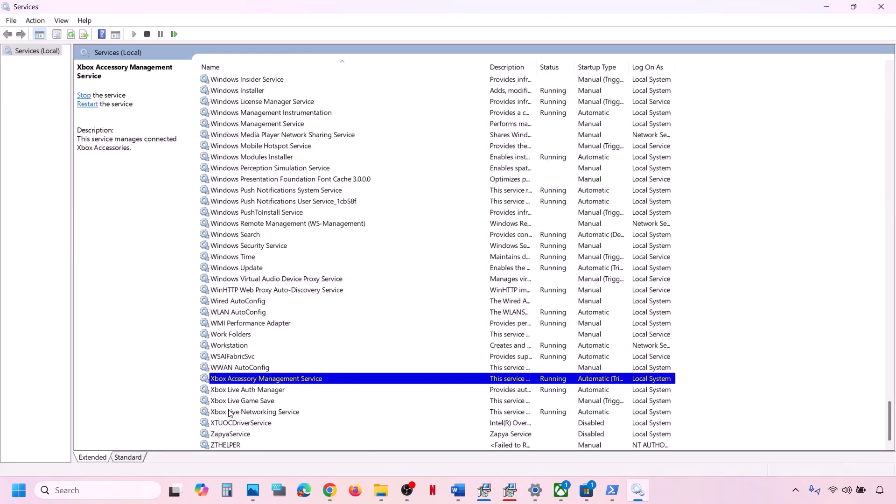
- Set Xbox Accessory Management Service to Automatic startup and restart it
{"action": "double_click", "coordinate": [266, 380]}
{"action": "left_click", "coordinate": [438, 233]}
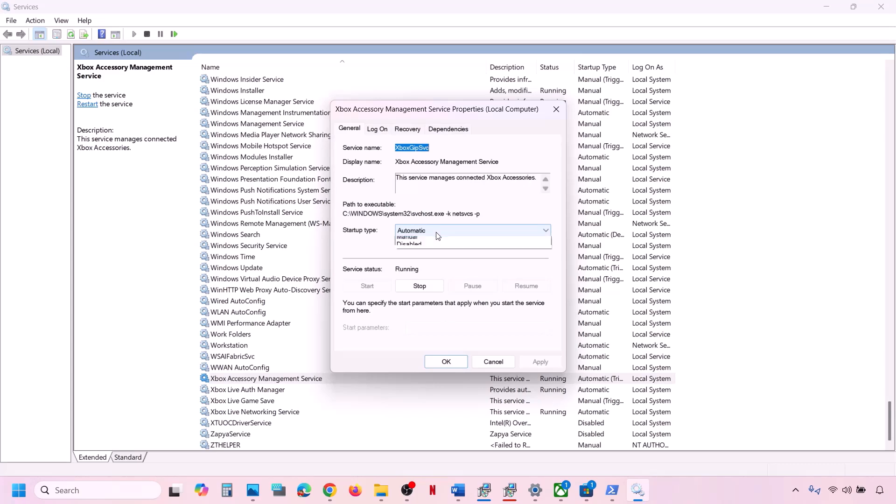
{"action": "left_click", "coordinate": [420, 249]}
{"action": "left_click", "coordinate": [543, 365]}
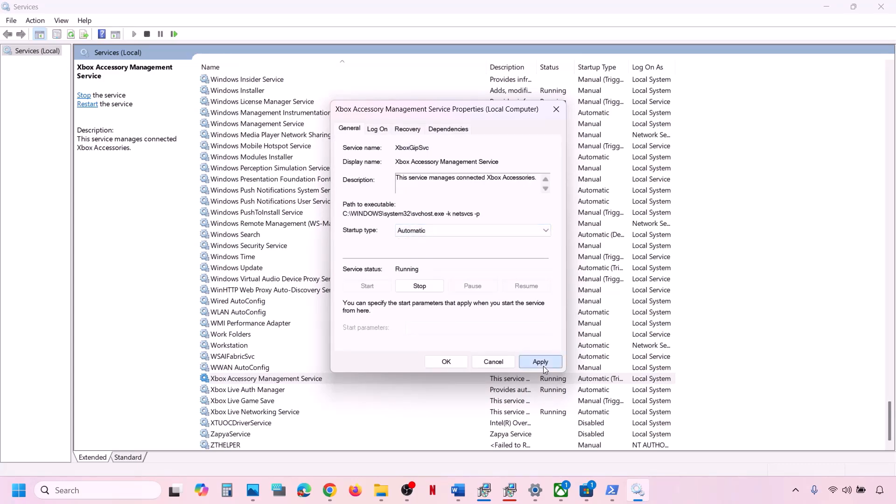
{"action": "left_click", "coordinate": [446, 362]}
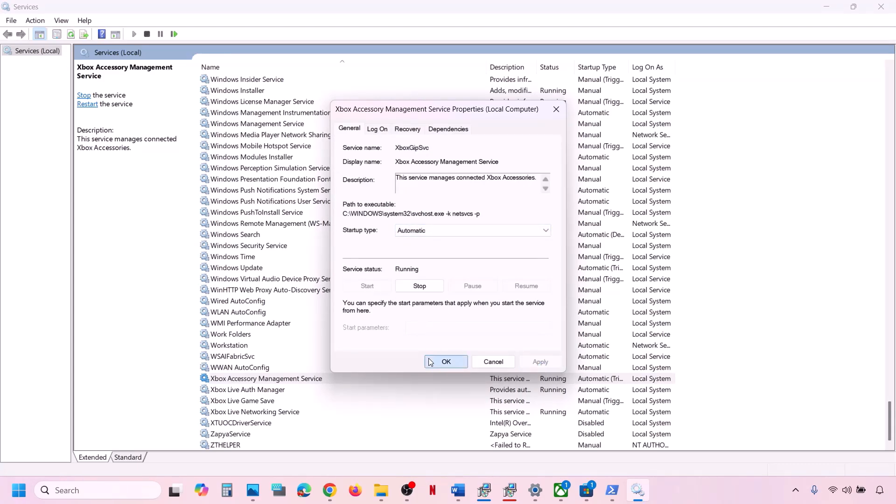
{"action": "right_click", "coordinate": [325, 379]}
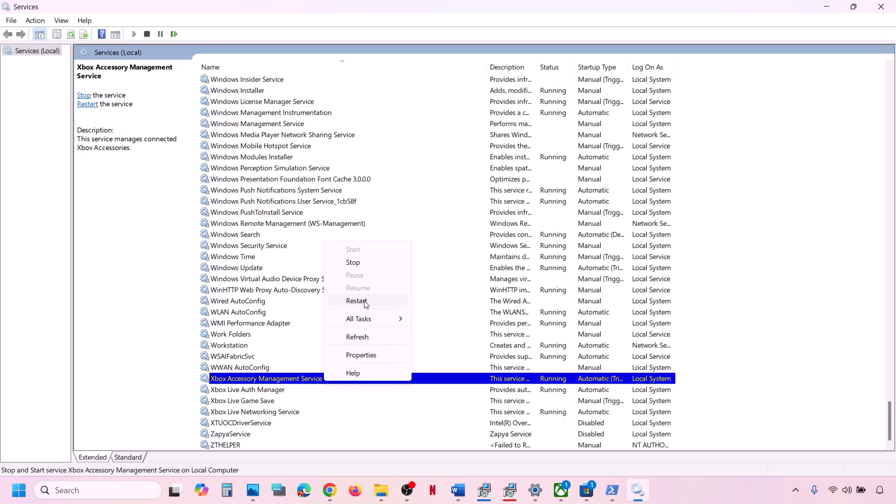
{"action": "left_click", "coordinate": [361, 301]}
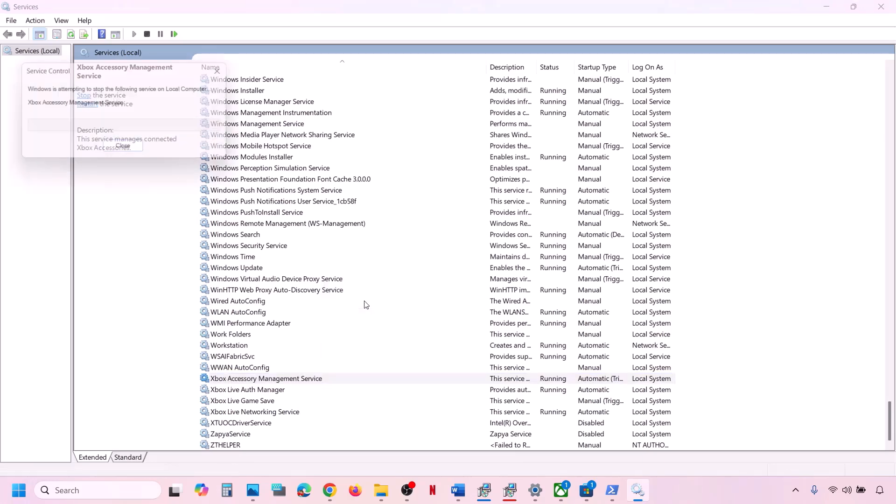
- Set Xbox Live Auth Manager to Automatic startup and restart it
{"action": "double_click", "coordinate": [258, 390]}
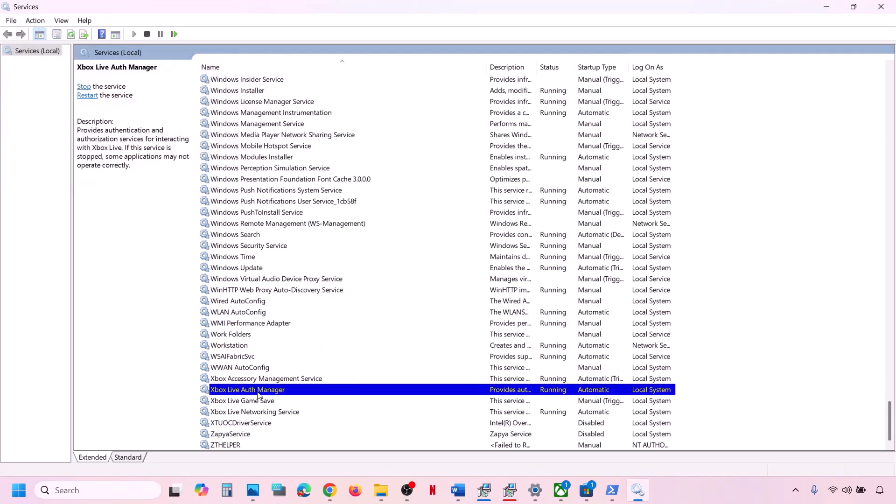
{"action": "left_click", "coordinate": [431, 228]}
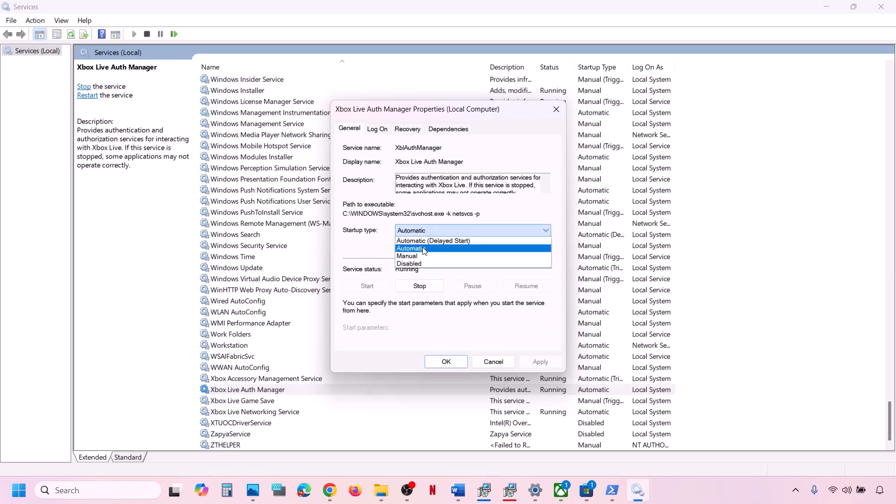
{"action": "left_click", "coordinate": [424, 251]}
{"action": "left_click", "coordinate": [541, 361]}
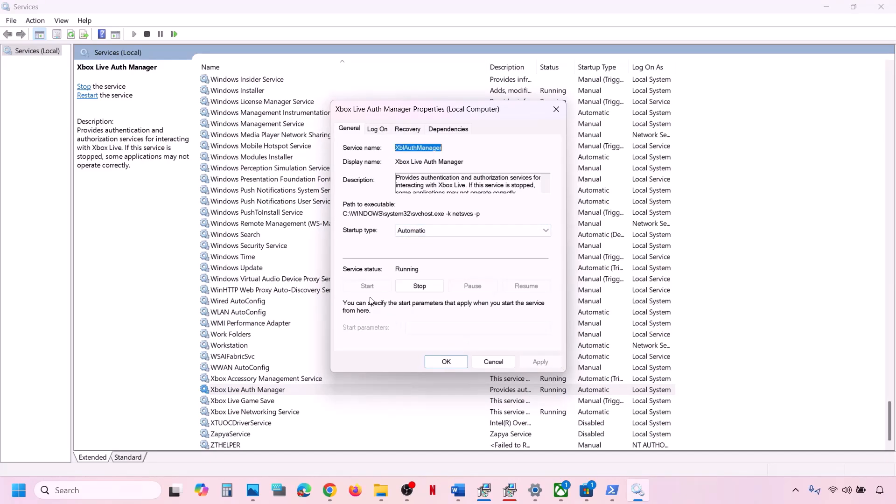
{"action": "left_click", "coordinate": [439, 363]}
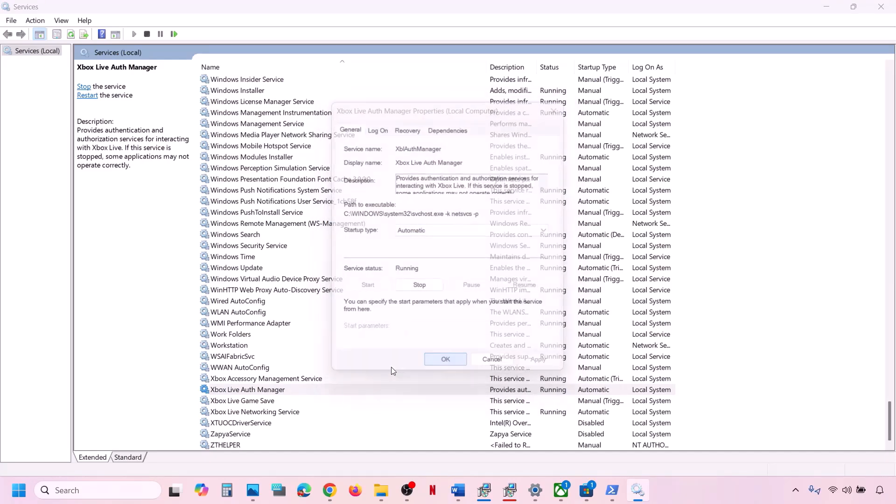
{"action": "right_click", "coordinate": [284, 390]}
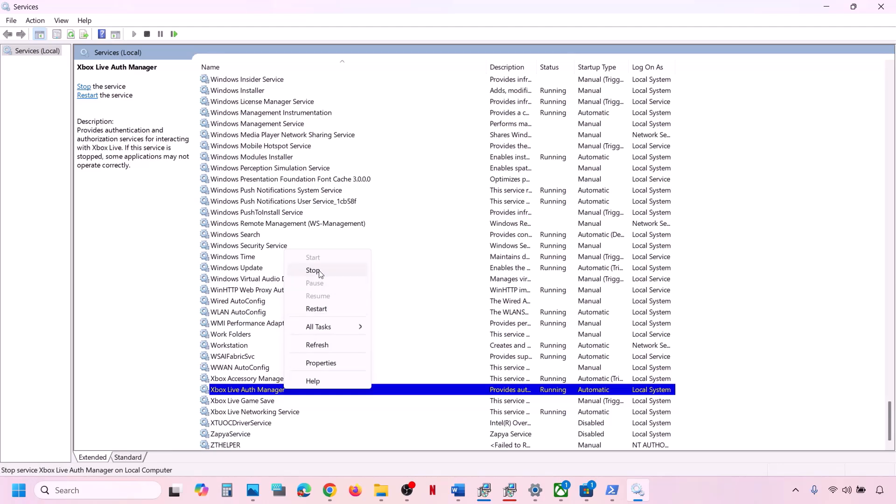
{"action": "left_click", "coordinate": [319, 311]}
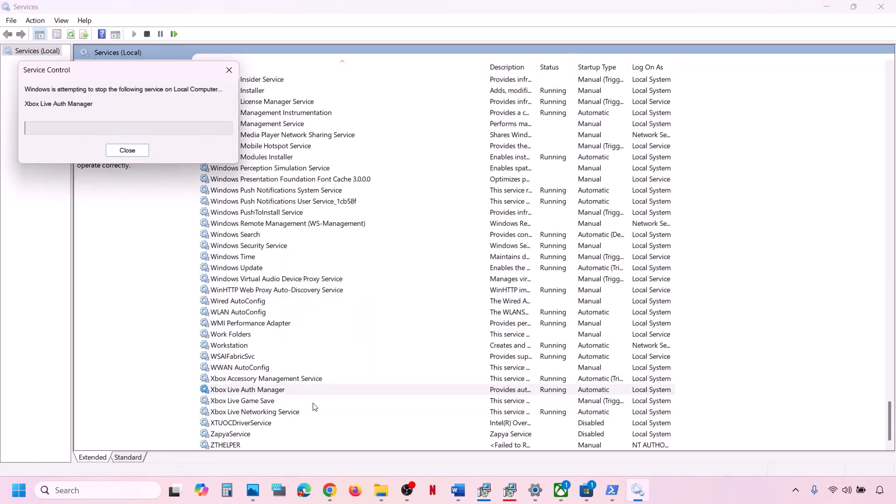
- Set Xbox Live Game Save to Automatic, start it, then restart it
{"action": "left_click", "coordinate": [255, 402]}
{"action": "double_click", "coordinate": [272, 402]}
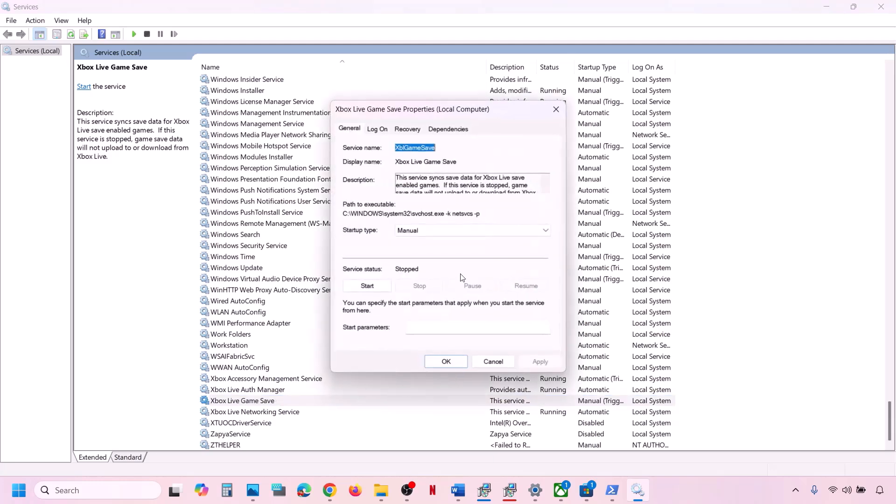
{"action": "left_click", "coordinate": [439, 229]}
{"action": "left_click", "coordinate": [432, 248]}
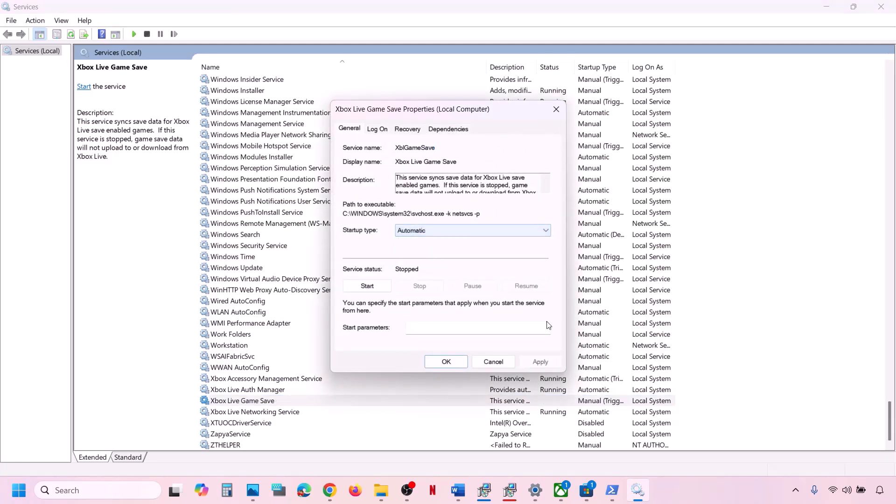
{"action": "left_click", "coordinate": [547, 363]}
{"action": "left_click", "coordinate": [366, 288]}
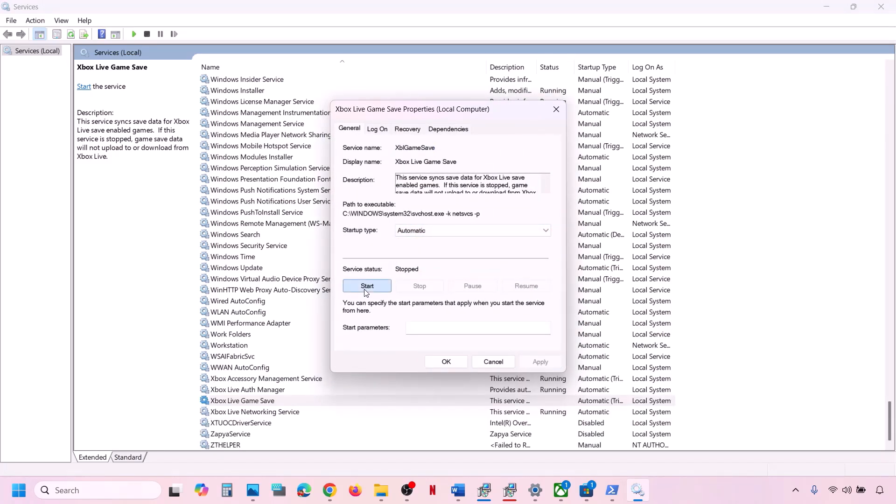
{"action": "left_click", "coordinate": [447, 363]}
{"action": "right_click", "coordinate": [273, 404]}
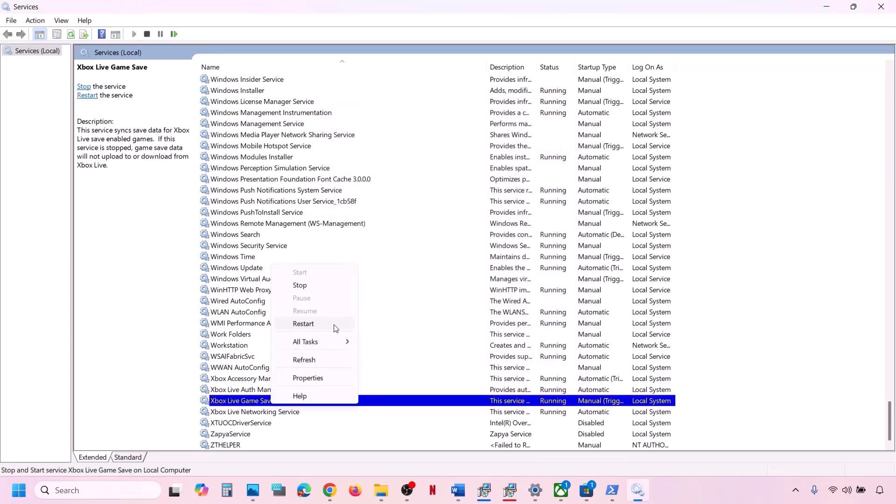
{"action": "left_click", "coordinate": [304, 324]}
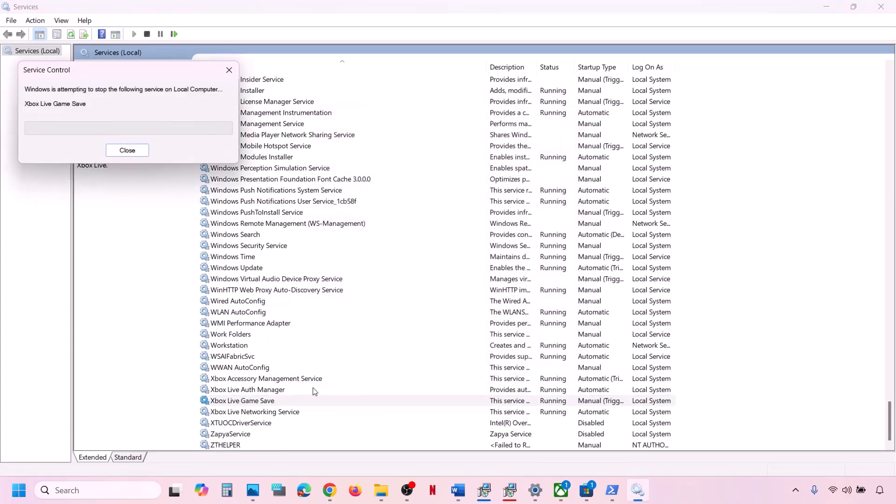
- Set Xbox Live Networking Service to Automatic startup and restart it
{"action": "double_click", "coordinate": [278, 412]}
{"action": "left_click", "coordinate": [432, 230]}
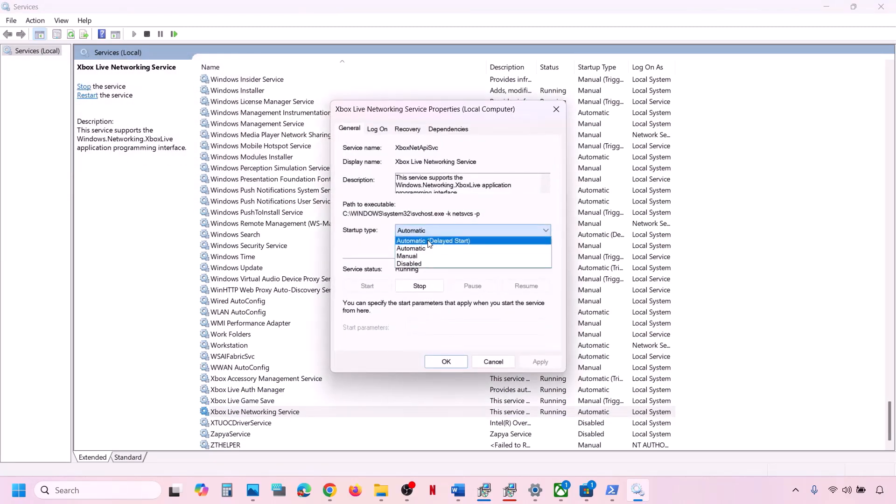
{"action": "left_click", "coordinate": [422, 248]}
{"action": "left_click", "coordinate": [542, 362]}
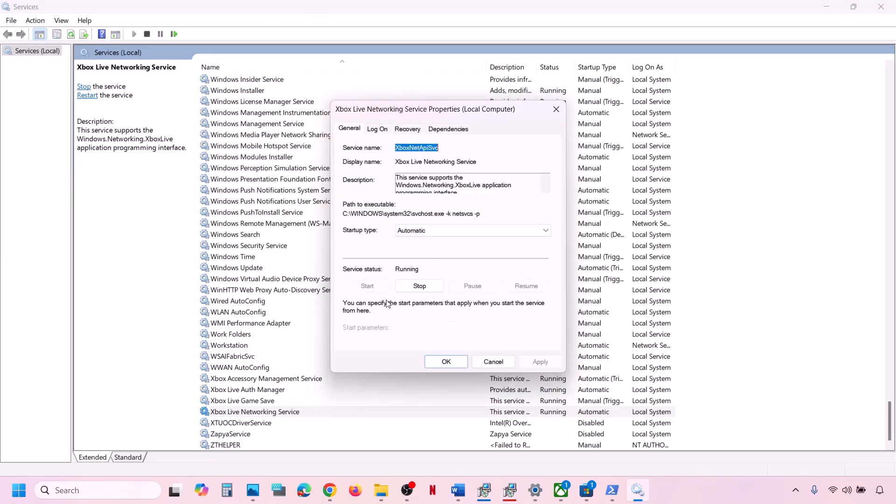
{"action": "left_click", "coordinate": [434, 362]}
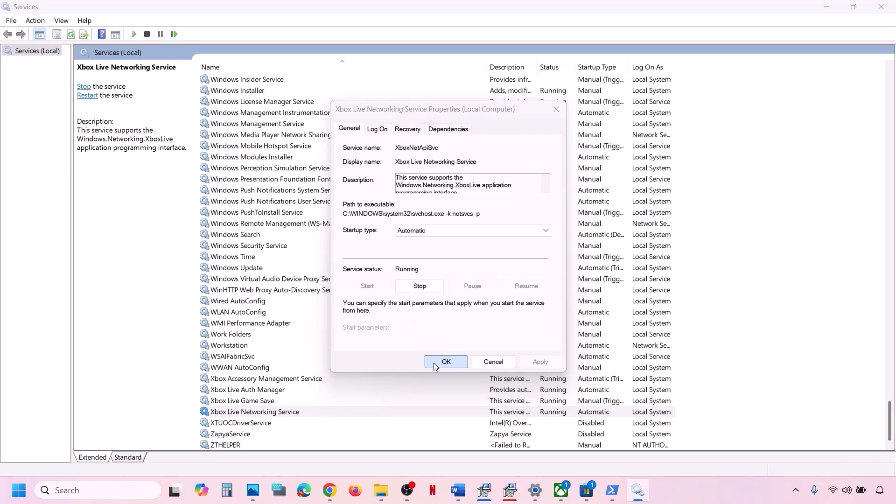
{"action": "right_click", "coordinate": [294, 412]}
{"action": "left_click", "coordinate": [336, 332]}
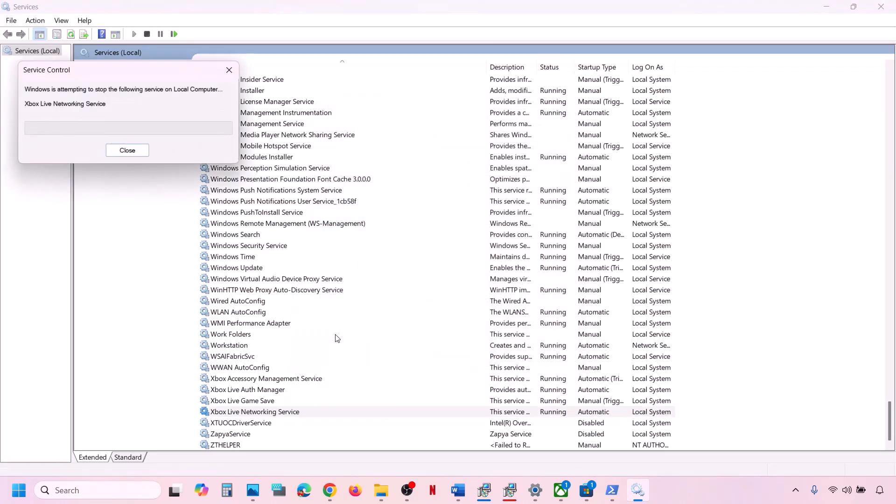
- Restart both Gaming Services entries in the Services list
{"action": "left_click", "coordinate": [294, 301]}
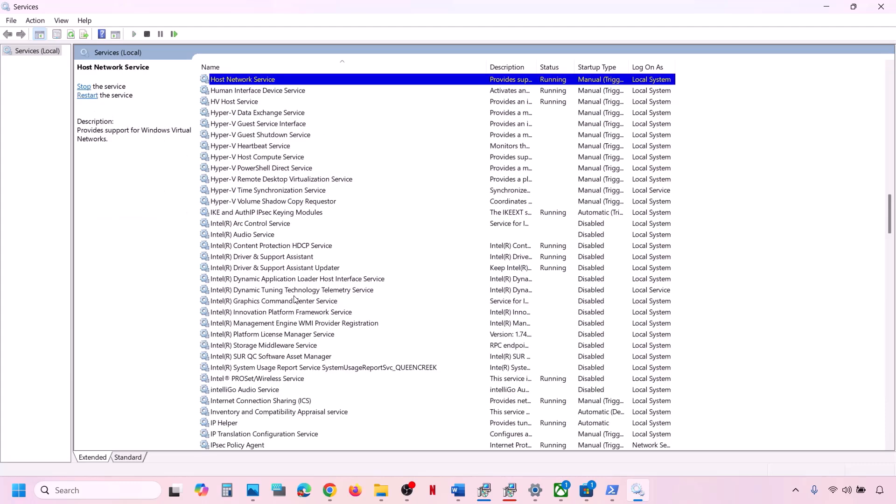
{"action": "key", "text": "g"}
{"action": "scroll", "coordinate": [299, 170], "scroll_direction": "up", "scroll_amount": 4}
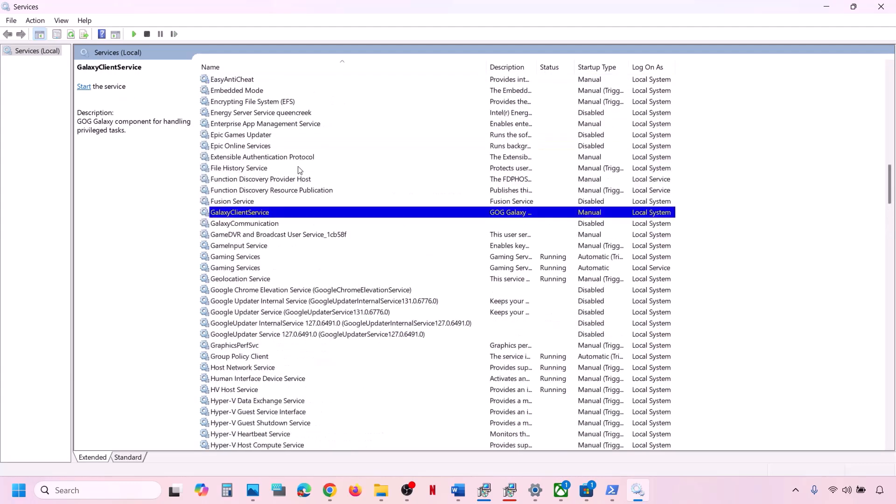
{"action": "left_click", "coordinate": [247, 260]}
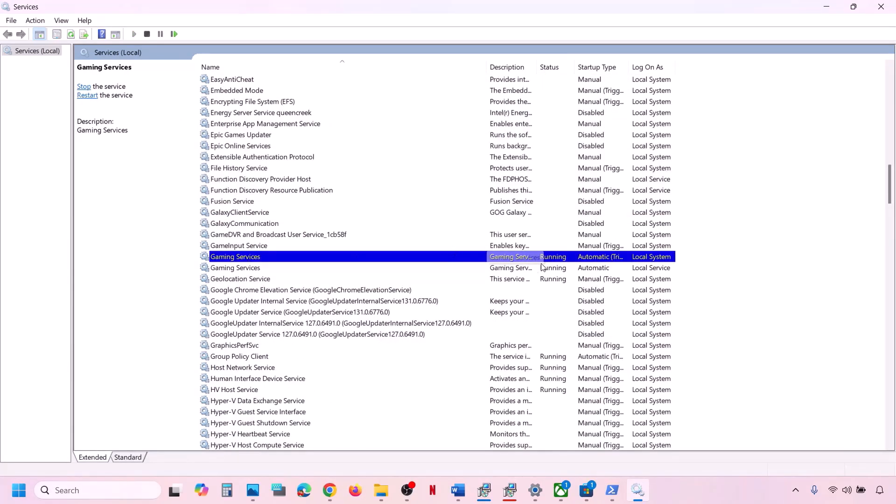
{"action": "key", "text": "Down"}
{"action": "left_click", "coordinate": [523, 256]}
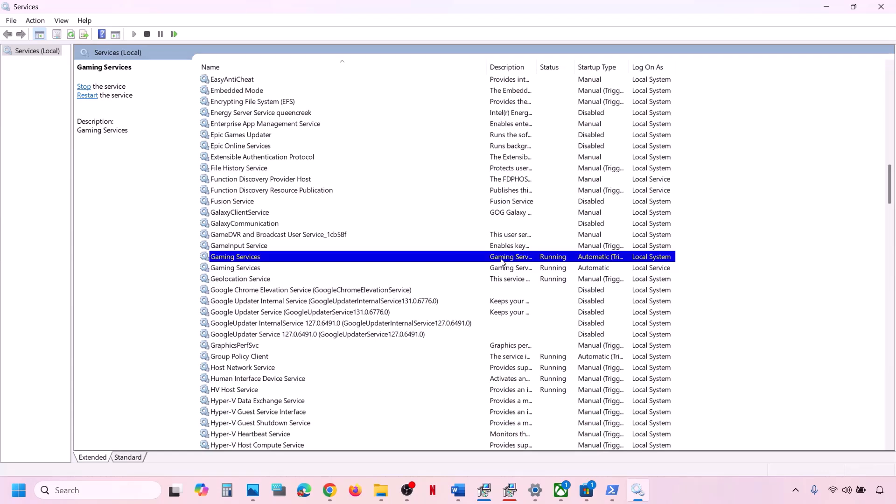
{"action": "right_click", "coordinate": [501, 262]}
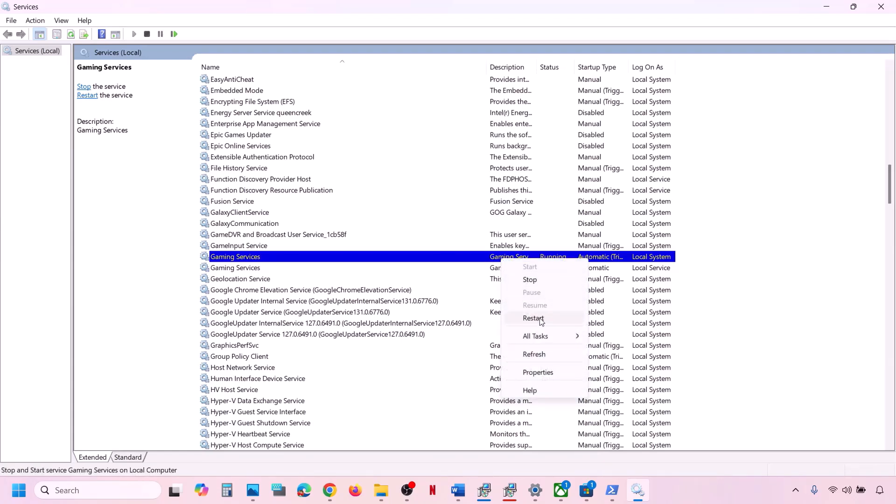
{"action": "left_click", "coordinate": [533, 318]}
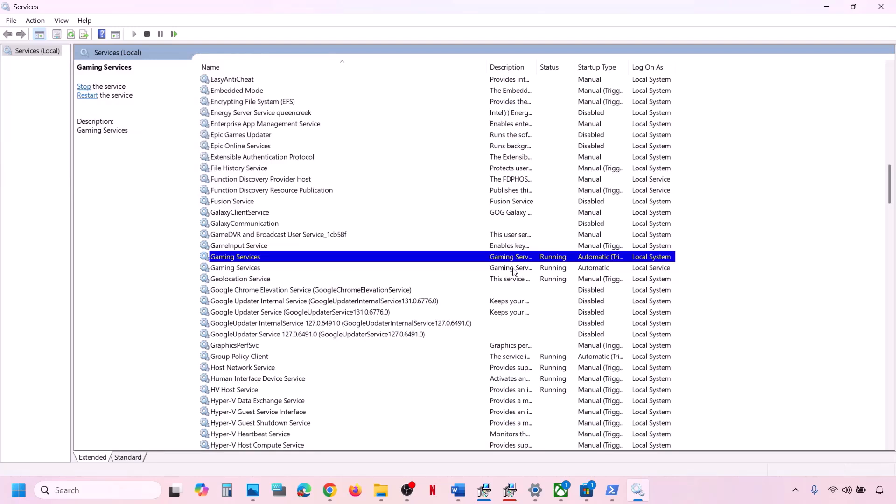
{"action": "left_click", "coordinate": [514, 272]}
{"action": "right_click", "coordinate": [514, 272]}
{"action": "left_click", "coordinate": [553, 326]}
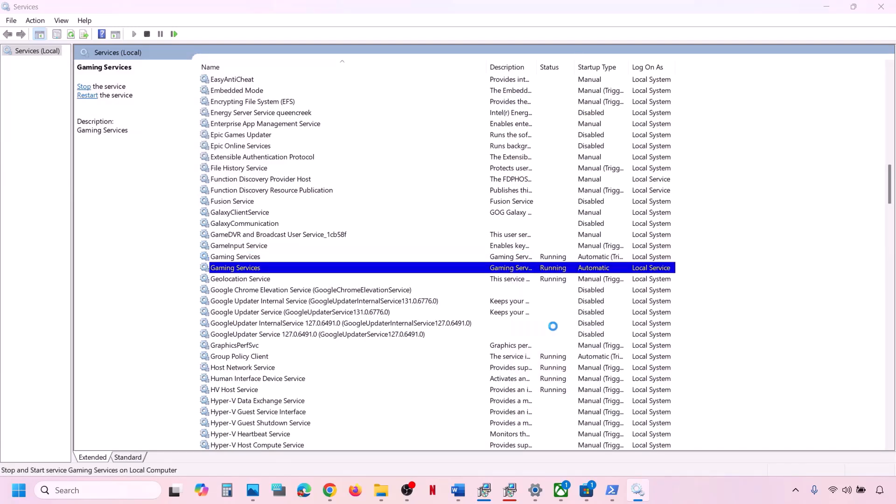
- Stop both Gaming Services entries, then start Gaming Services running again
{"action": "left_click", "coordinate": [526, 260]}
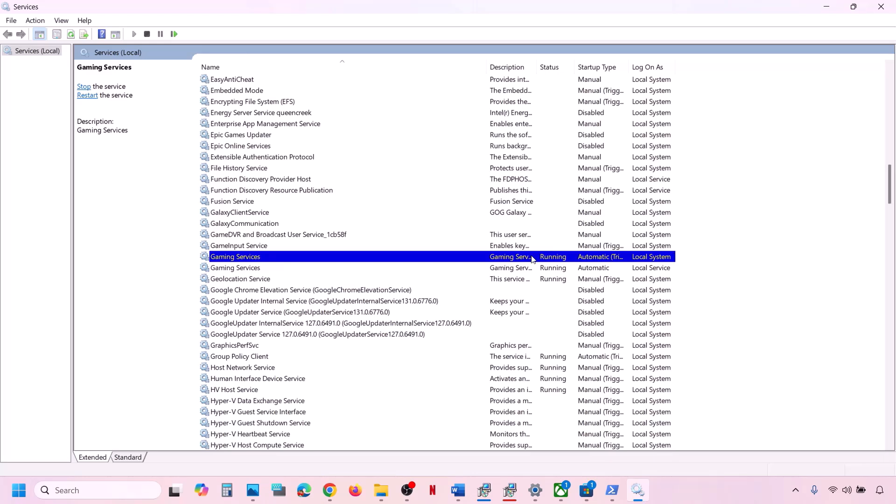
{"action": "right_click", "coordinate": [533, 260]}
{"action": "left_click", "coordinate": [566, 280]}
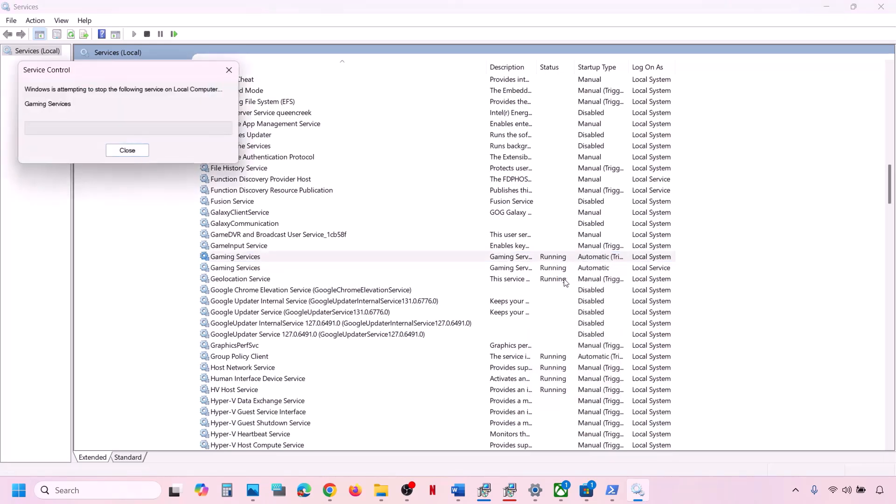
{"action": "left_click", "coordinate": [522, 269]}
{"action": "right_click", "coordinate": [520, 268]}
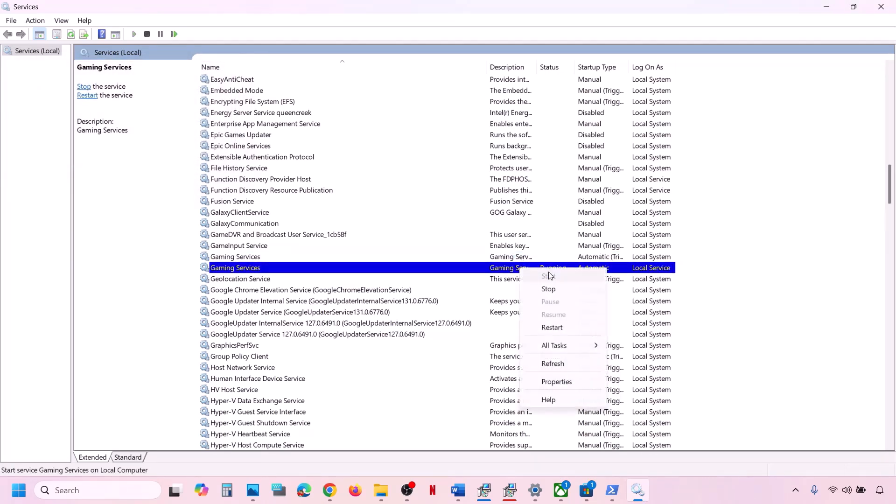
{"action": "left_click", "coordinate": [549, 289]}
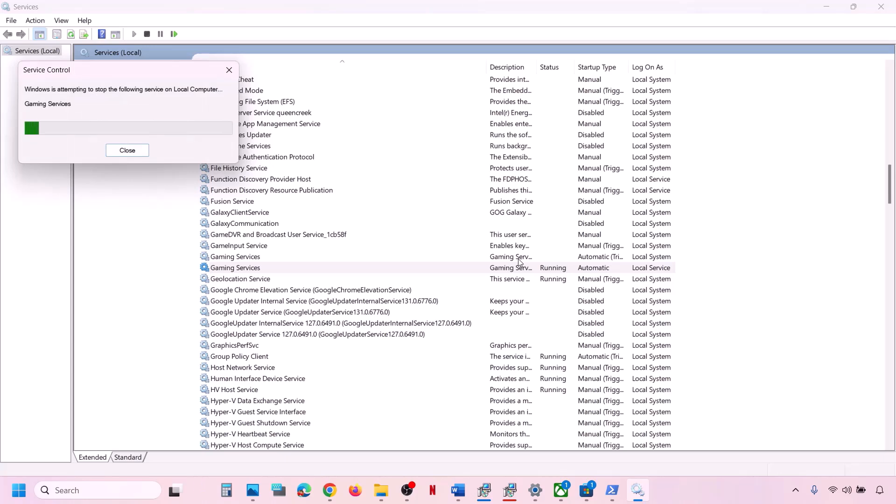
{"action": "right_click", "coordinate": [504, 268]}
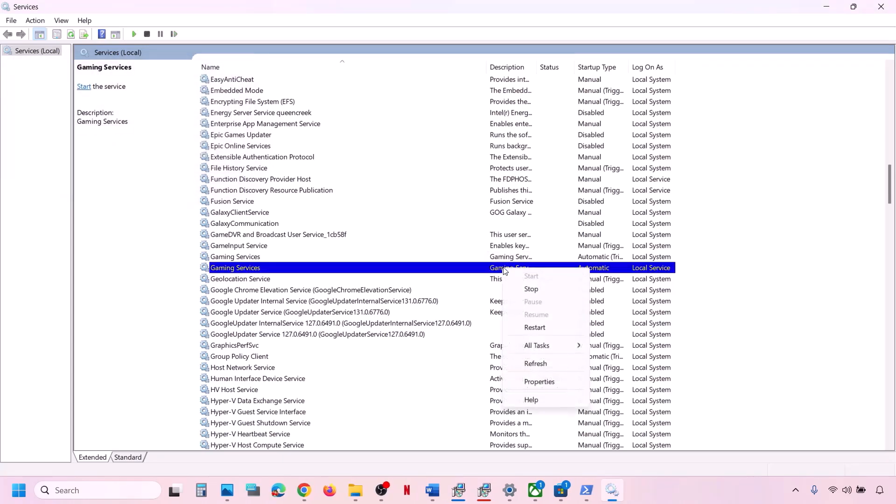
{"action": "left_click", "coordinate": [536, 327]}
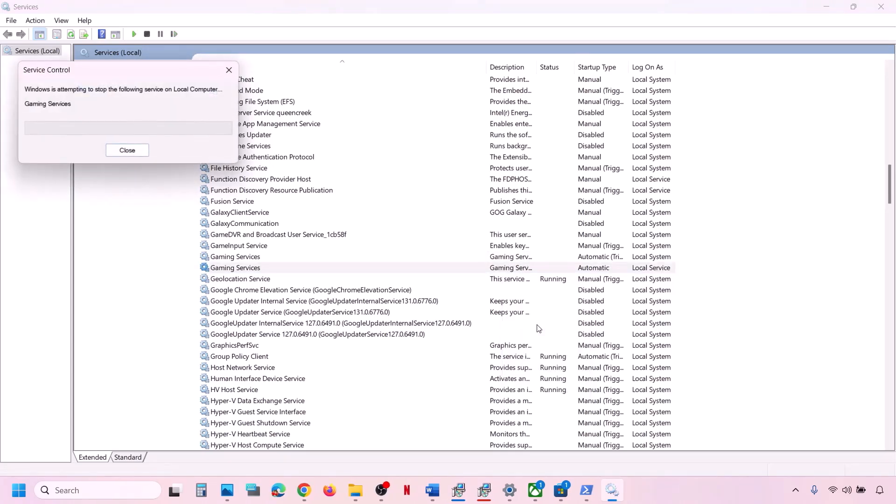
- Restart the first Gaming Services entry once more
{"action": "left_click", "coordinate": [521, 257]}
{"action": "right_click", "coordinate": [523, 258]}
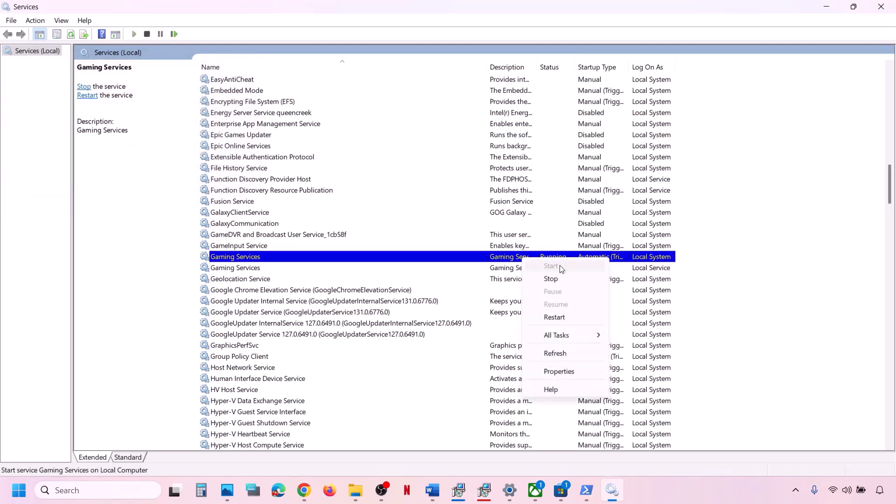
{"action": "left_click", "coordinate": [555, 317]}
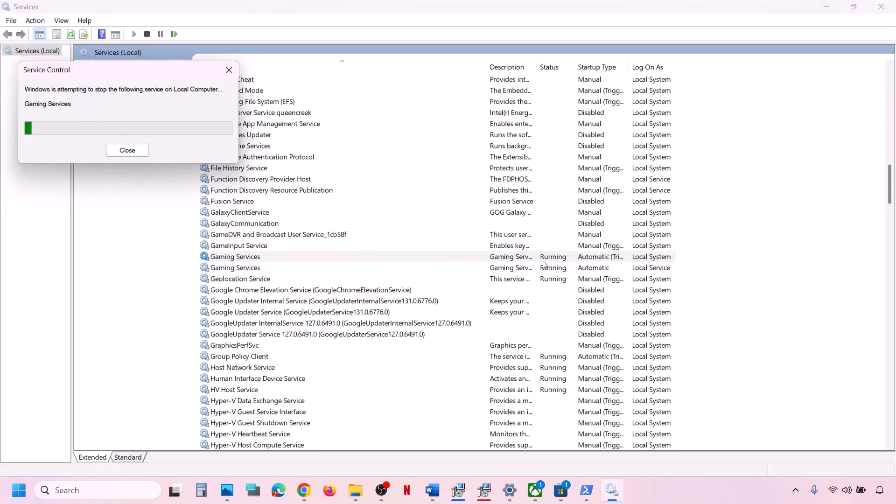
{"action": "left_click", "coordinate": [508, 224]}
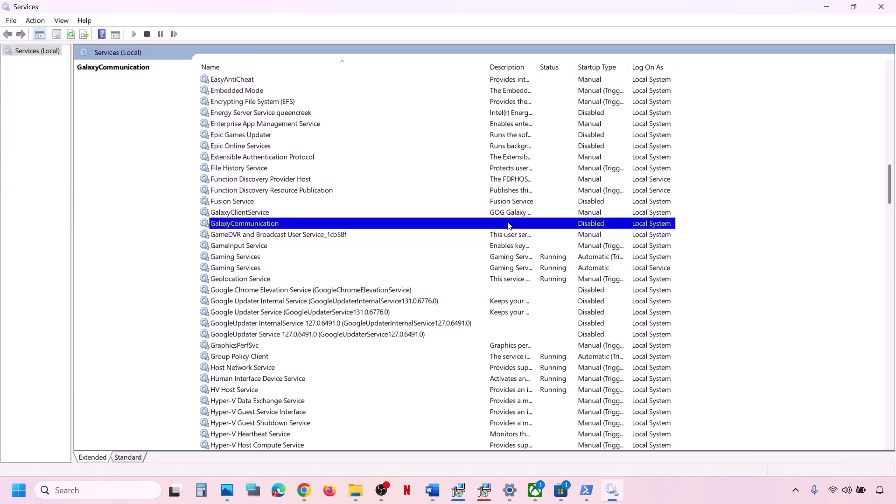
- Keep the Windows Update service's startup type at Automatic
{"action": "key", "text": "w"}
{"action": "scroll", "coordinate": [311, 178], "scroll_direction": "down", "scroll_amount": 10}
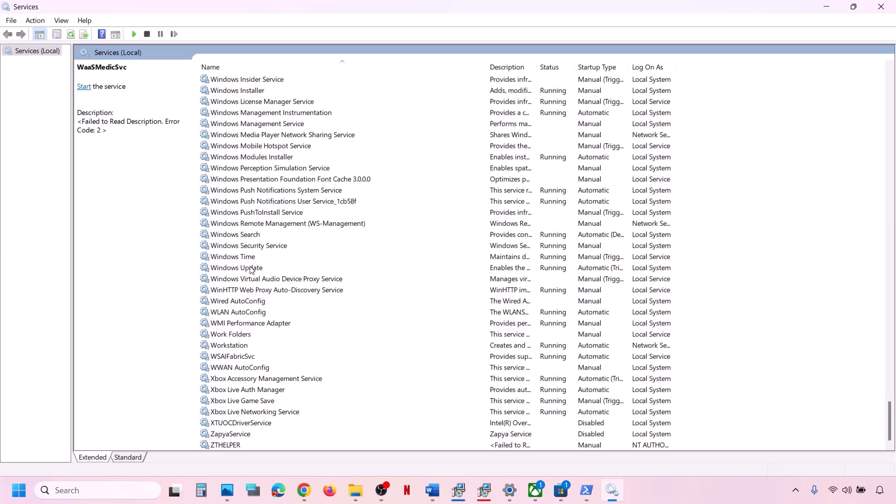
{"action": "left_click", "coordinate": [252, 269]}
{"action": "double_click", "coordinate": [269, 270]}
{"action": "left_click", "coordinate": [429, 230]}
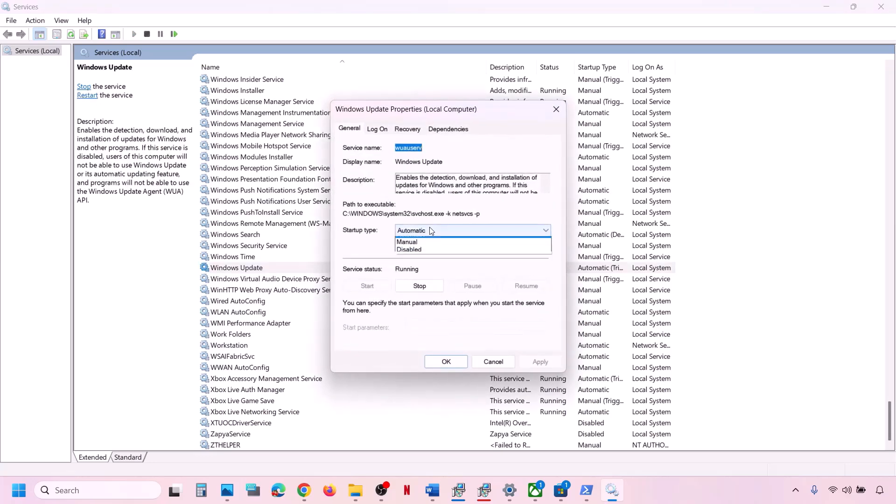
{"action": "left_click", "coordinate": [425, 251]}
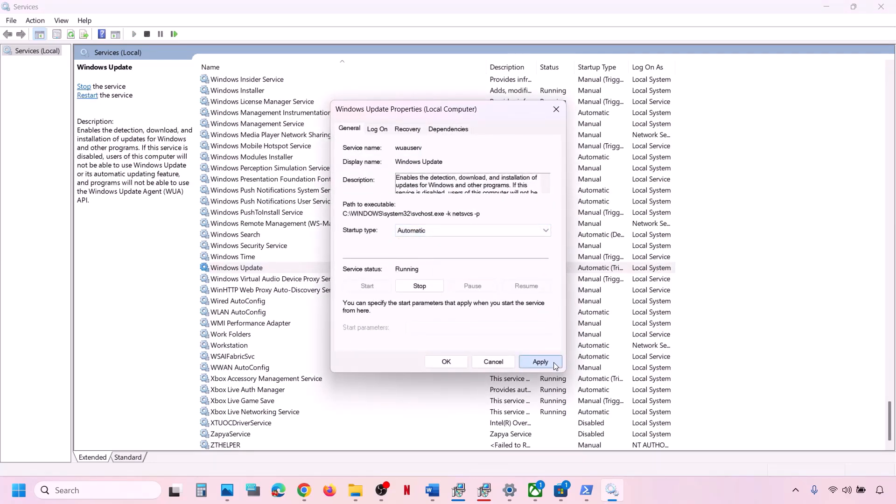
{"action": "left_click", "coordinate": [454, 362]}
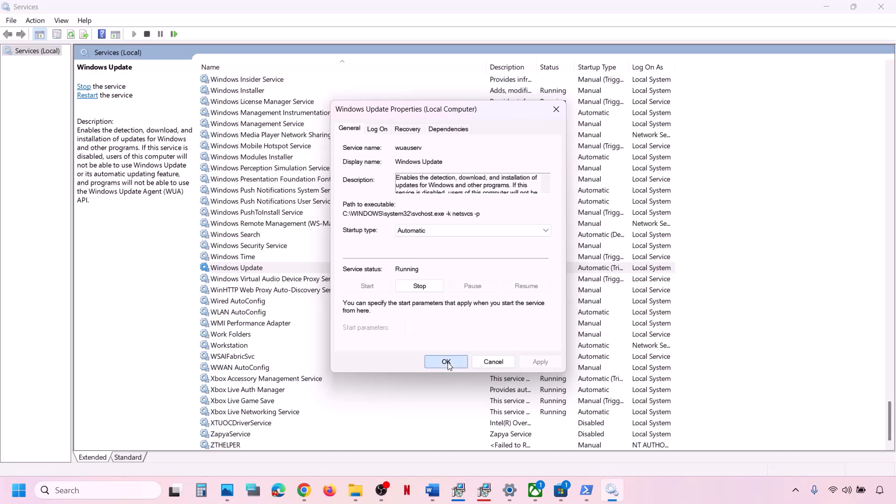
- Restart the Windows Update service and return to the Word notes
{"action": "right_click", "coordinate": [249, 270]}
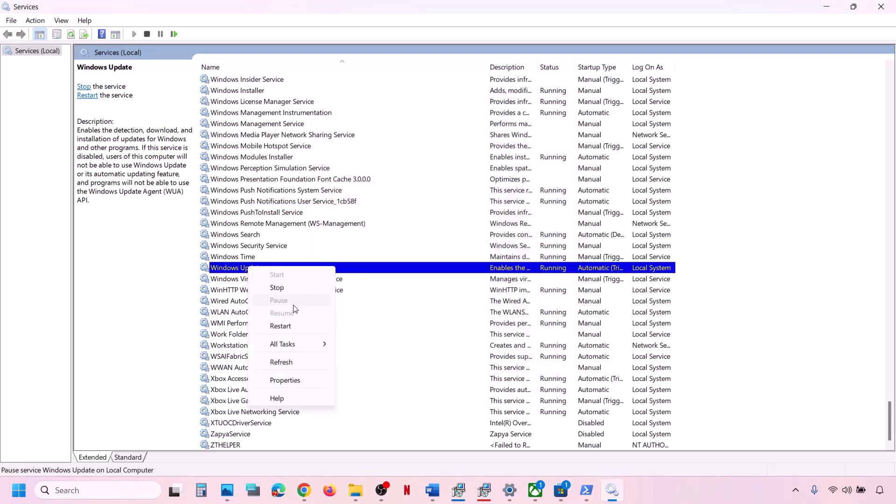
{"action": "left_click", "coordinate": [280, 327]}
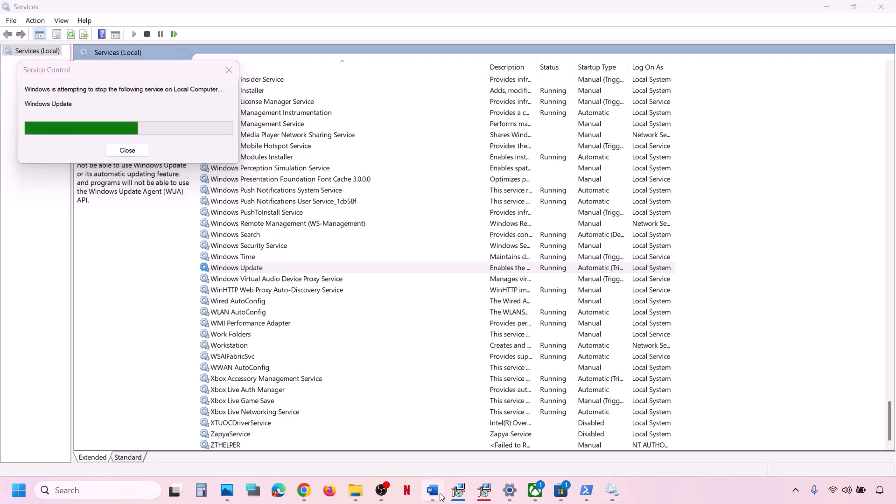
{"action": "key", "text": "alt+Tab"}
{"action": "scroll", "coordinate": [231, 359], "scroll_direction": "down", "scroll_amount": 2}
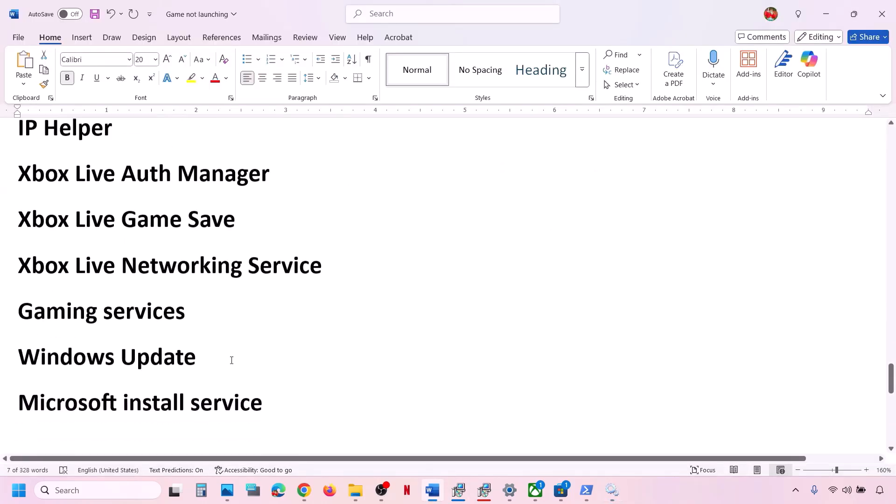
- Set Microsoft Store Install Service startup type to Automatic and apply it
{"action": "triple_click", "coordinate": [136, 392]}
{"action": "left_click", "coordinate": [612, 490]}
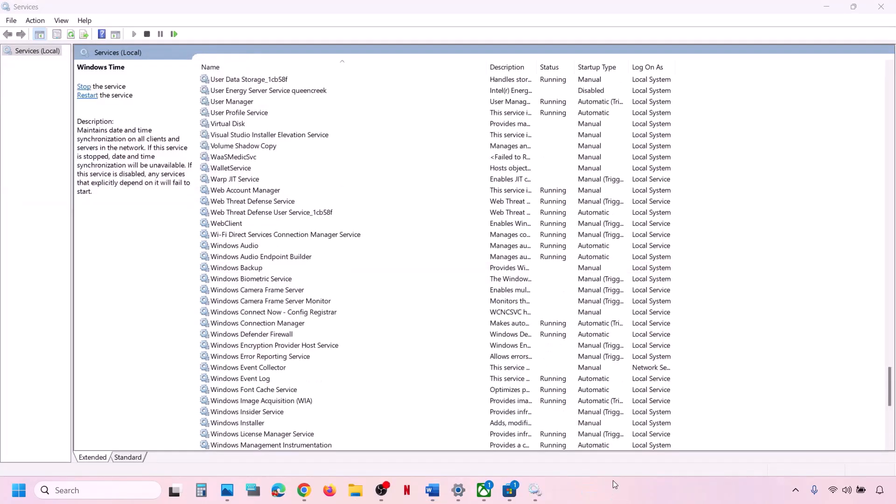
{"action": "left_click", "coordinate": [371, 357]}
{"action": "type", "text": "mi"}
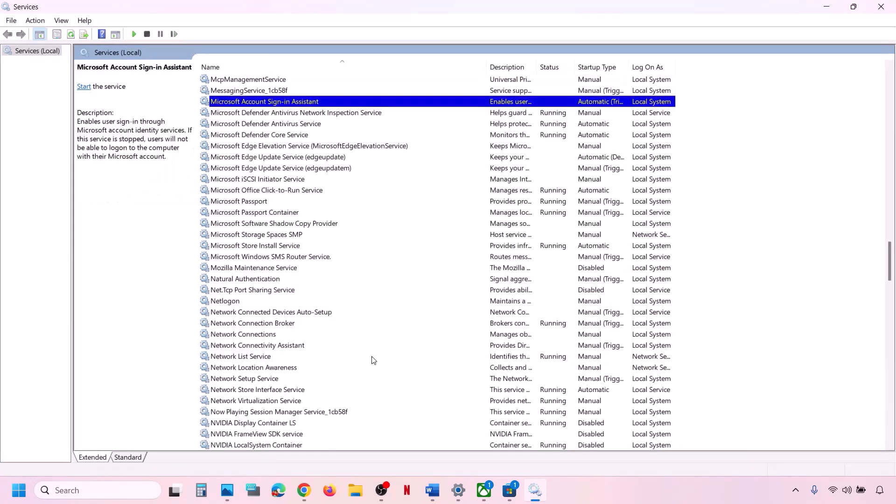
{"action": "left_click", "coordinate": [294, 246]}
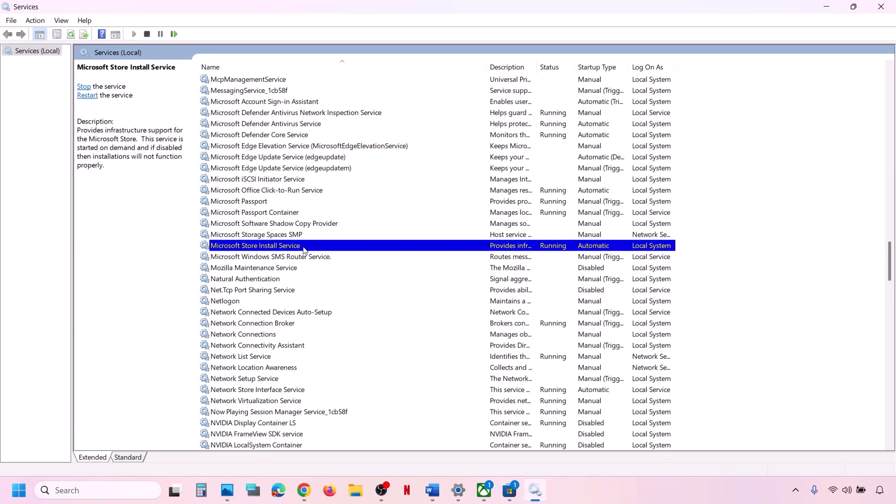
{"action": "double_click", "coordinate": [303, 247]}
{"action": "left_click", "coordinate": [427, 230]}
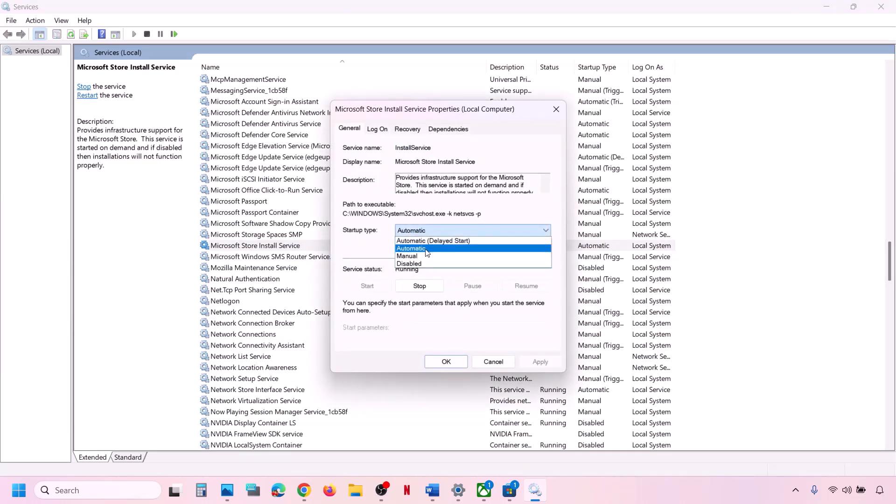
{"action": "left_click", "coordinate": [427, 249]}
{"action": "left_click", "coordinate": [540, 361]}
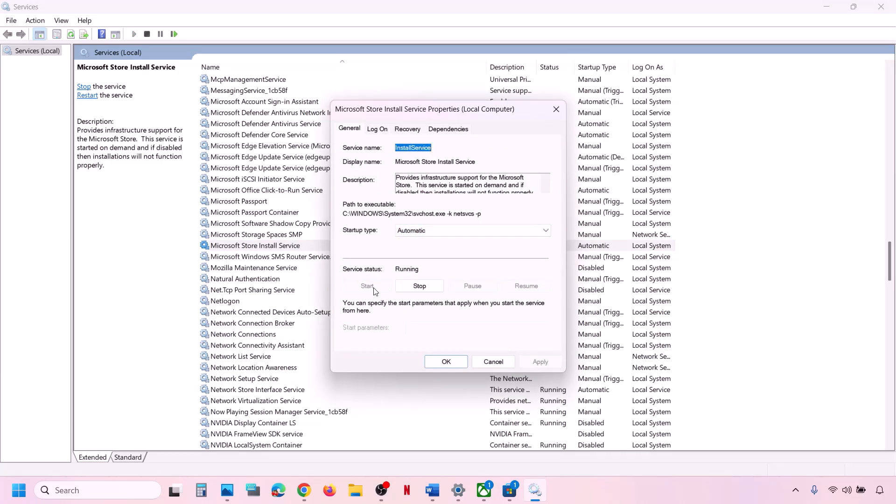
{"action": "left_click", "coordinate": [445, 362]}
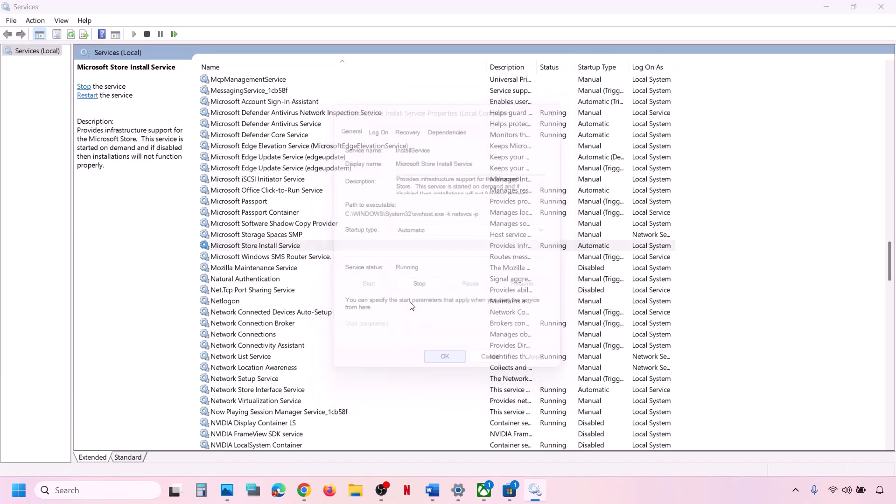
- Restart Microsoft Store Install Service and return to the Word notes
{"action": "right_click", "coordinate": [302, 246]}
{"action": "left_click", "coordinate": [344, 302]}
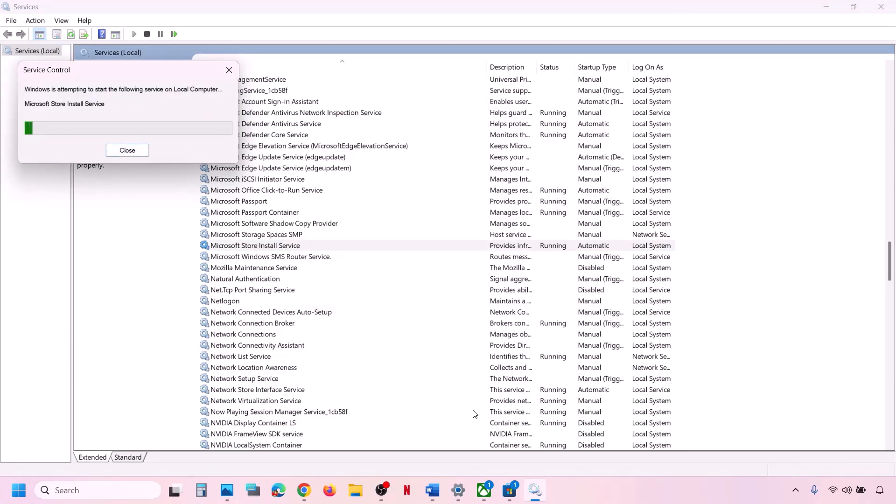
{"action": "key", "text": "alt+Tab"}
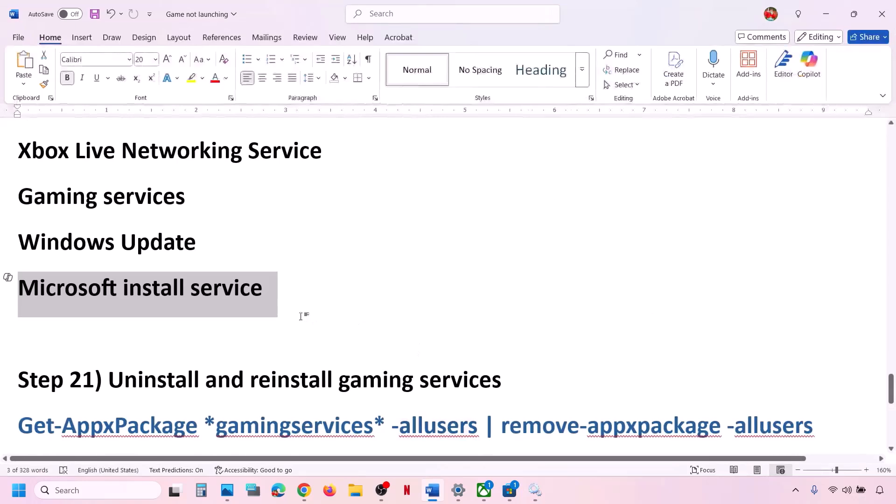
- Copy the Get-AppxPackage gaming services removal command from the Word notes
{"action": "scroll", "coordinate": [302, 316], "scroll_direction": "down", "scroll_amount": 2}
{"action": "scroll", "coordinate": [301, 316], "scroll_direction": "down", "scroll_amount": 2}
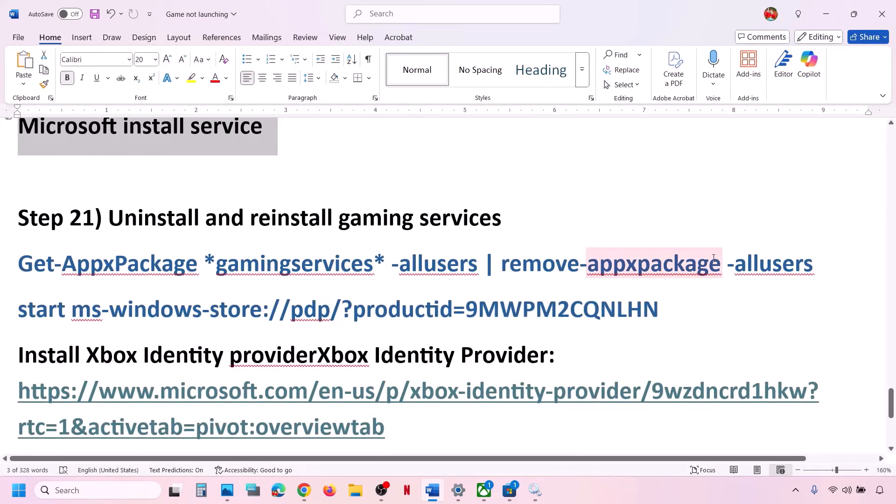
{"action": "left_click_drag", "start_coordinate": [820, 262], "coordinate": [34, 265]}
{"action": "key", "text": "ctrl+c"}
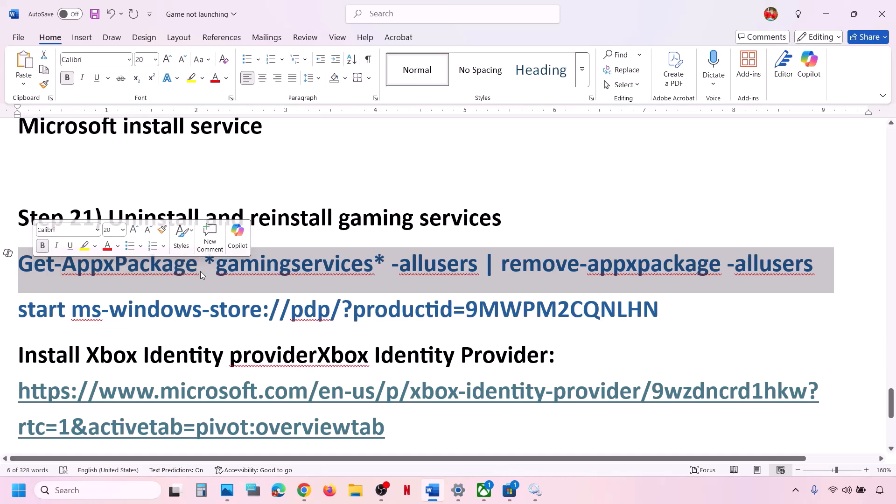
{"action": "right_click", "coordinate": [201, 271]}
{"action": "left_click", "coordinate": [228, 86]}
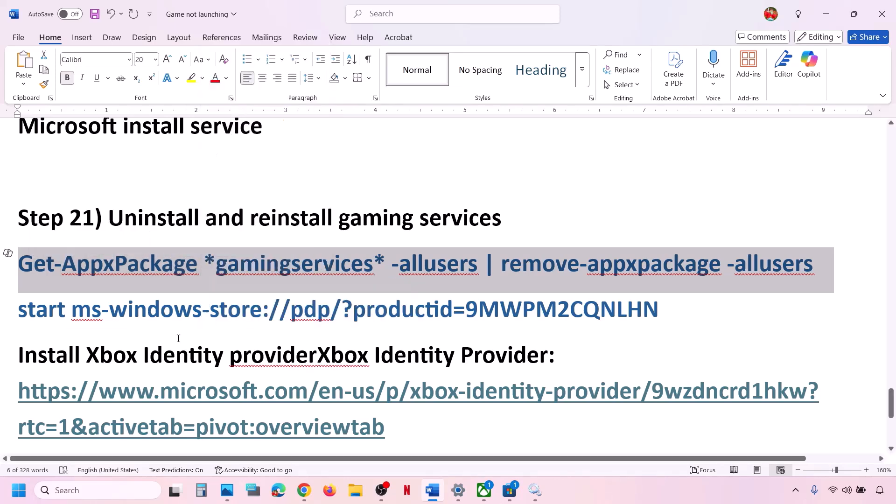
- Run the copied command in Windows PowerShell as administrator
{"action": "left_click", "coordinate": [92, 492]}
{"action": "type", "text": "po"}
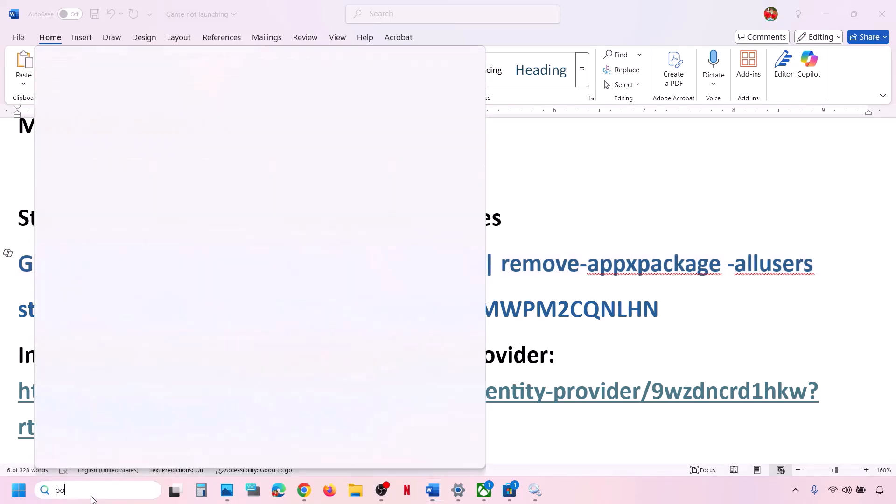
{"action": "type", "text": "wershell"}
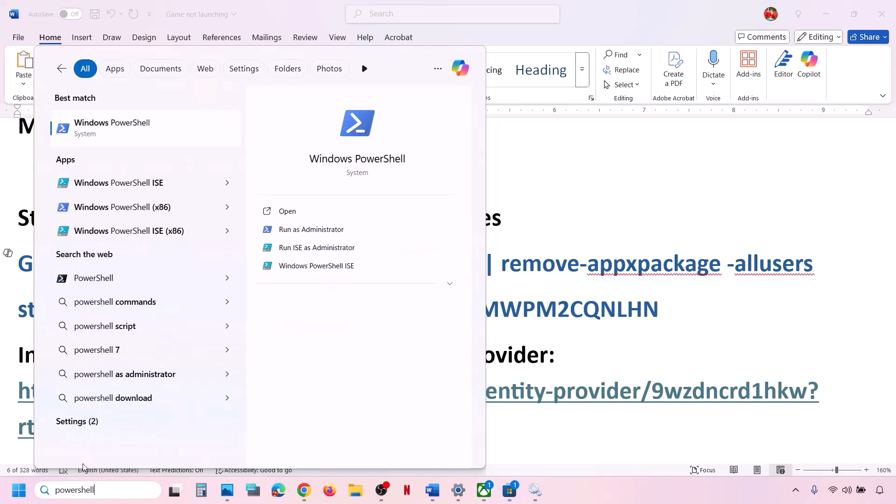
{"action": "right_click", "coordinate": [142, 133]}
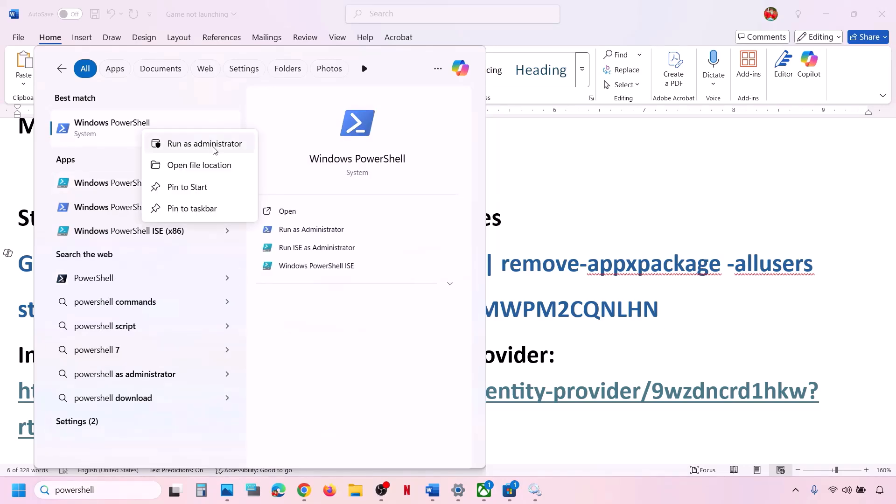
{"action": "left_click", "coordinate": [226, 152]}
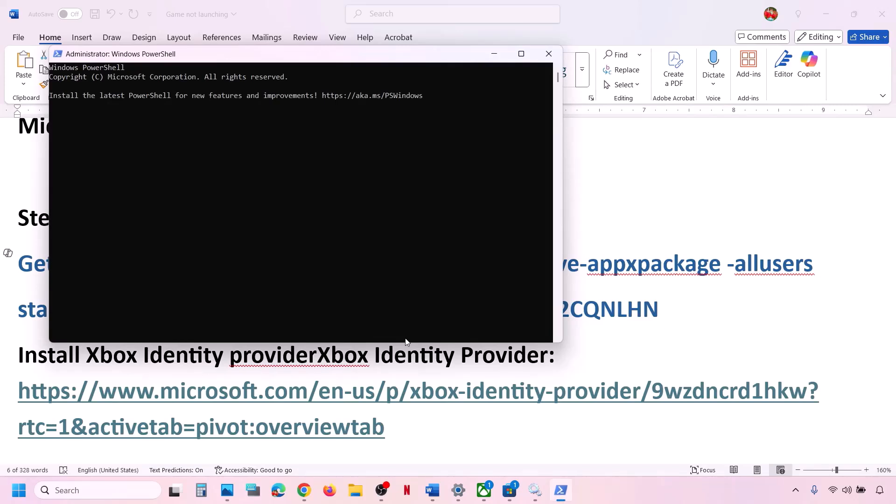
{"action": "key", "text": "ctrl+v"}
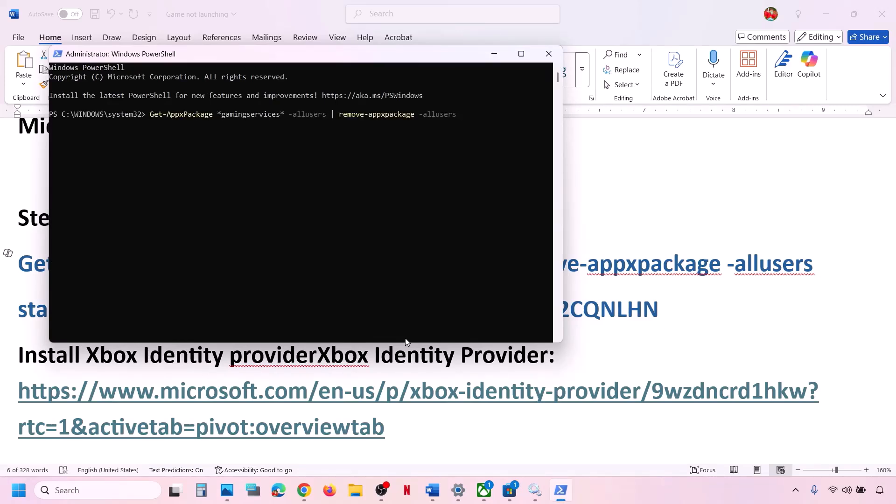
{"action": "key", "text": "Return"}
- Copy the start ms-windows-store command line from the notes
{"action": "key", "text": "alt+Tab"}
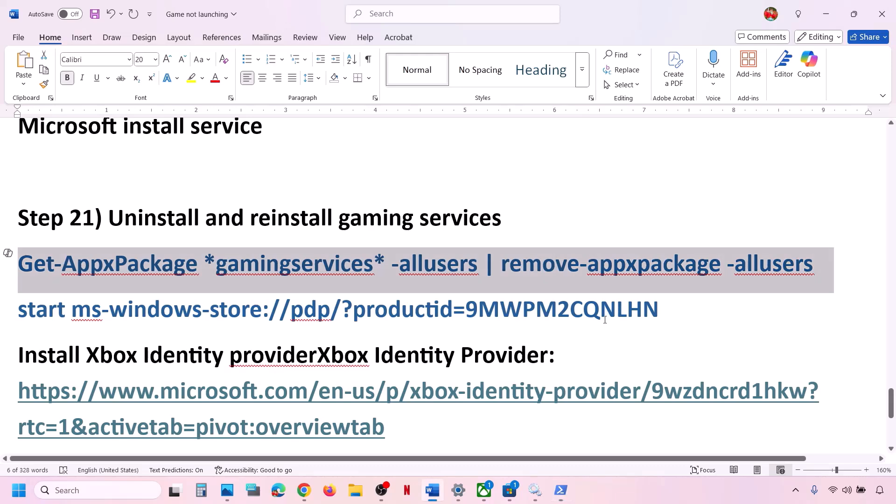
{"action": "left_click_drag", "start_coordinate": [661, 306], "coordinate": [19, 309]}
{"action": "right_click", "coordinate": [28, 310]}
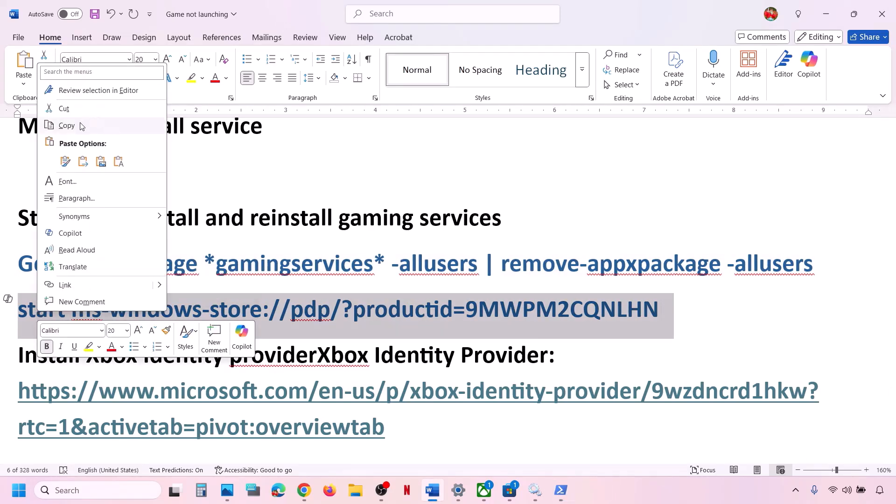
{"action": "left_click", "coordinate": [80, 127]}
{"action": "key", "text": "alt+Tab"}
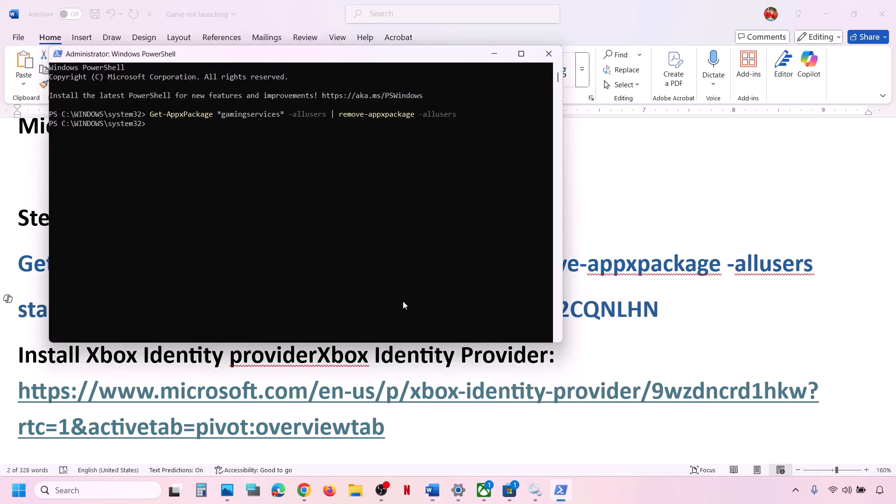
- Run start ms-windows-store to open Gaming Services in the Store and click Get
{"action": "right_click", "coordinate": [306, 286]}
{"action": "key", "text": "Return"}
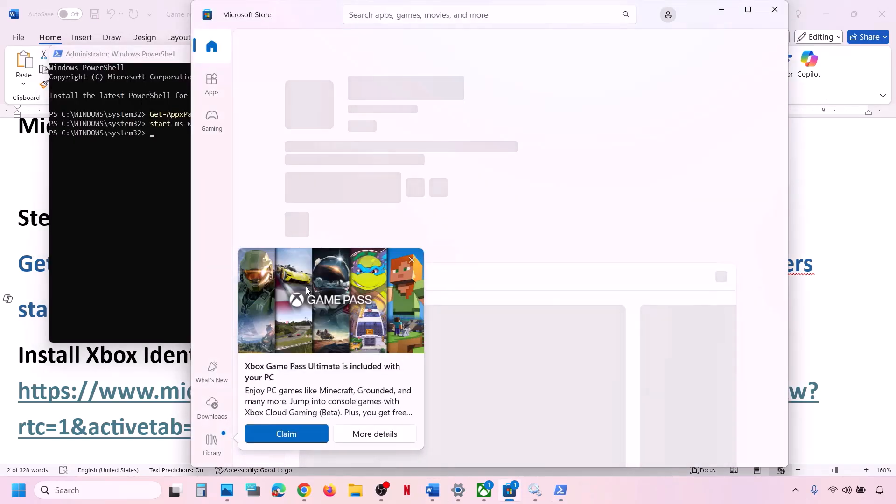
{"action": "left_click", "coordinate": [411, 259]}
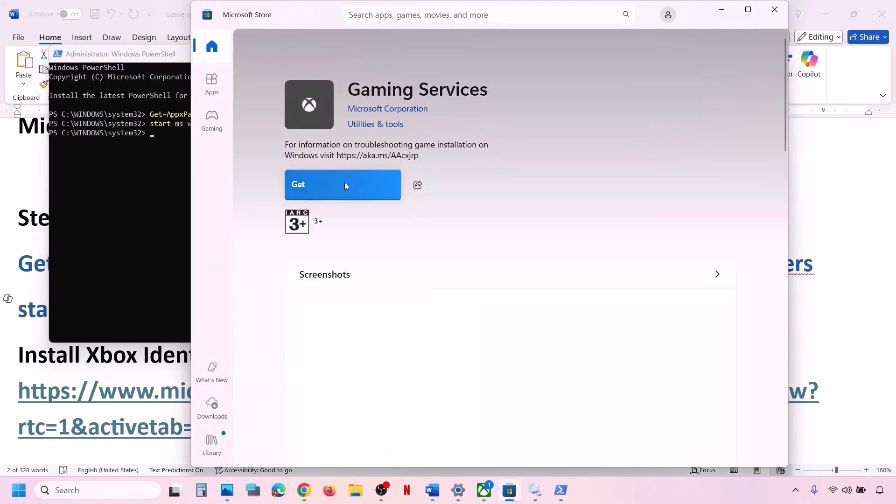
{"action": "left_click", "coordinate": [748, 9]}
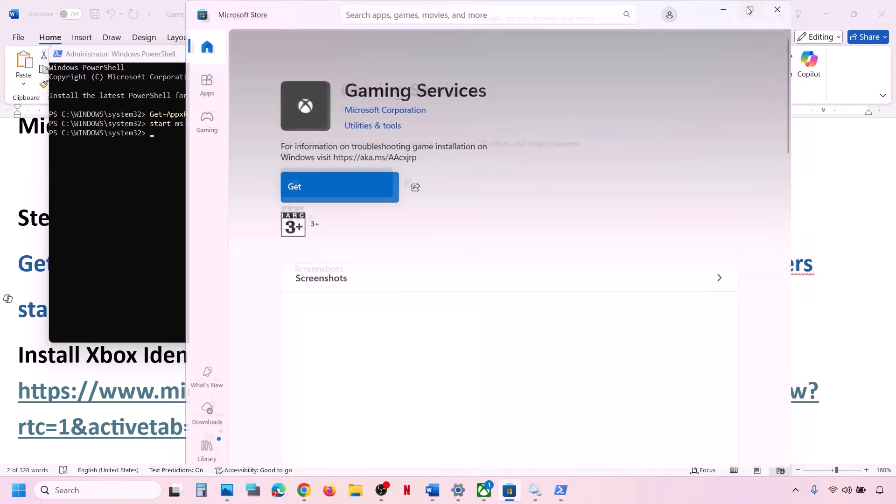
{"action": "left_click", "coordinate": [176, 184]}
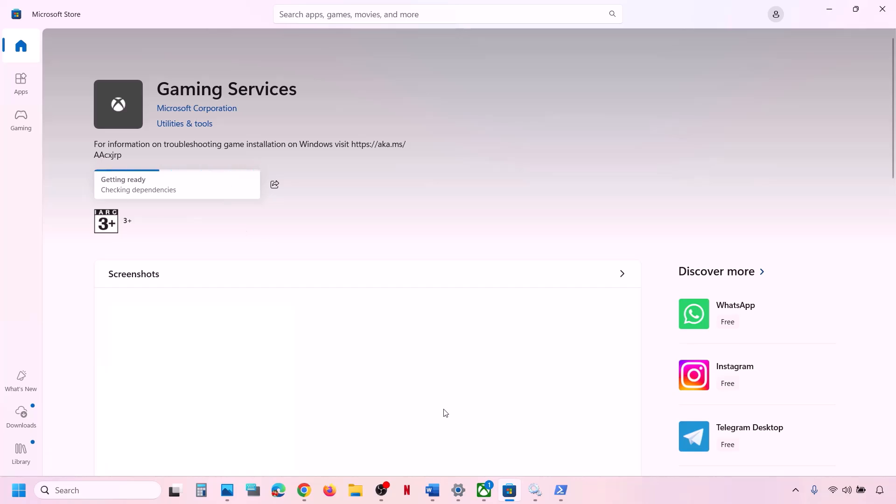
{"action": "left_click", "coordinate": [432, 490]}
{"action": "scroll", "coordinate": [289, 400], "scroll_direction": "down", "scroll_amount": 1}
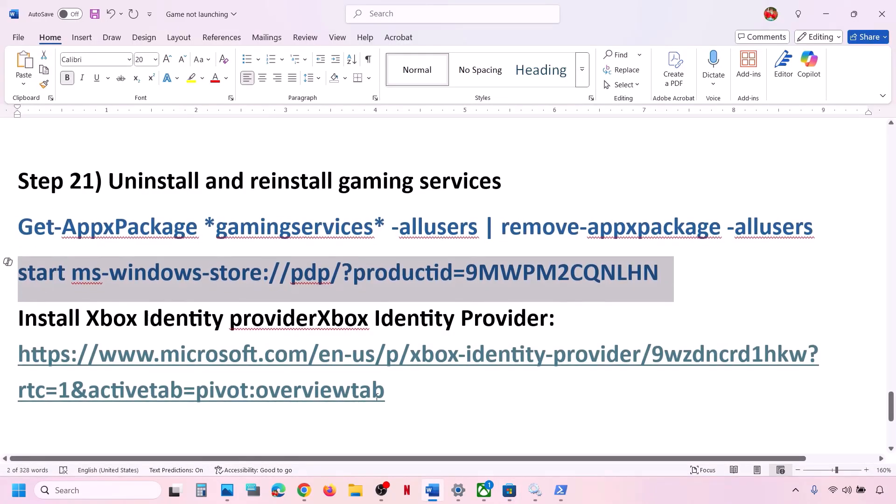
- Copy the Xbox Identity Provider link from the Word notes
{"action": "triple_click", "coordinate": [395, 390]}
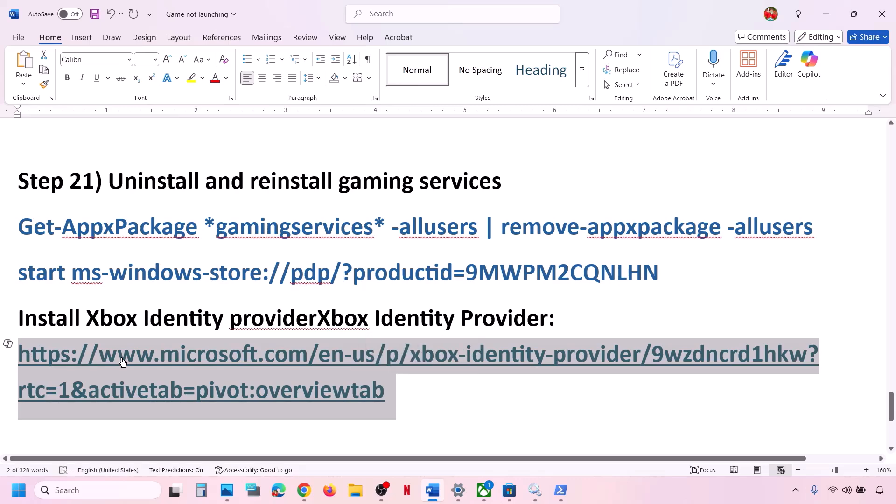
{"action": "right_click", "coordinate": [175, 356]}
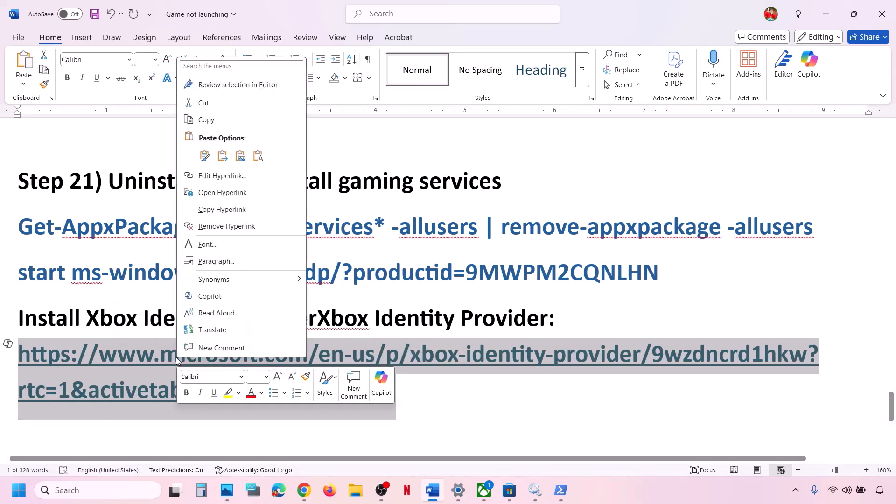
{"action": "left_click", "coordinate": [206, 120]}
- Load the link in a new Chrome tab and open Xbox Identity Provider in Microsoft Store
{"action": "left_click", "coordinate": [304, 490]}
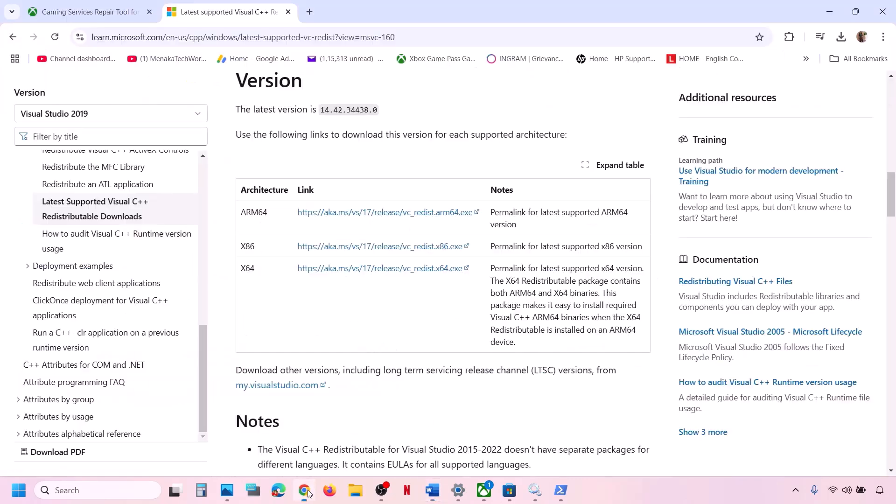
{"action": "left_click", "coordinate": [309, 12]}
{"action": "key", "text": "ctrl+v"}
{"action": "key", "text": "Return"}
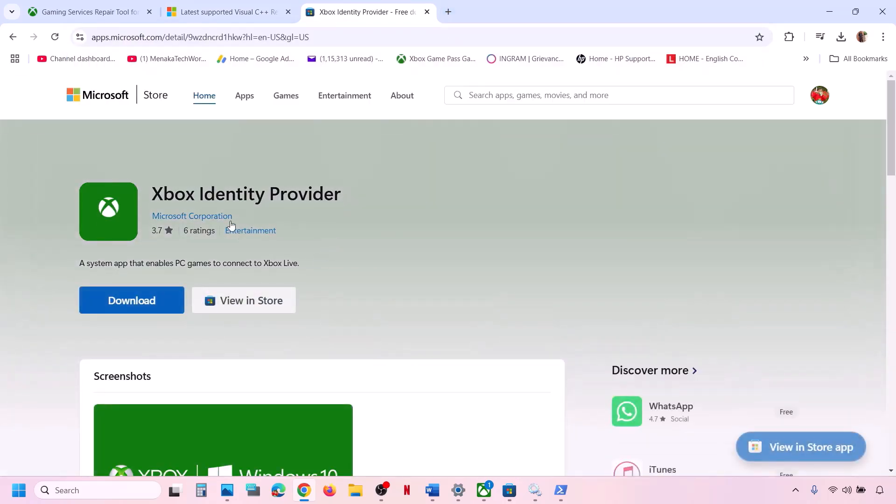
{"action": "left_click", "coordinate": [131, 299]}
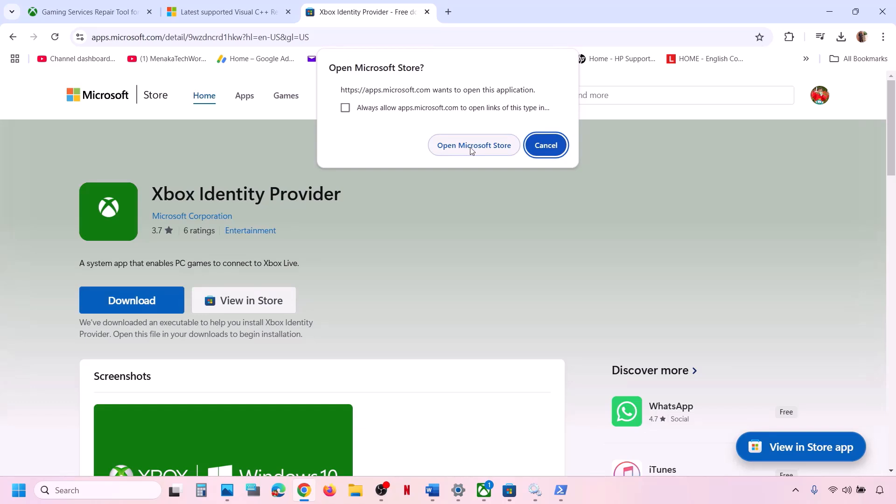
{"action": "left_click", "coordinate": [471, 150]}
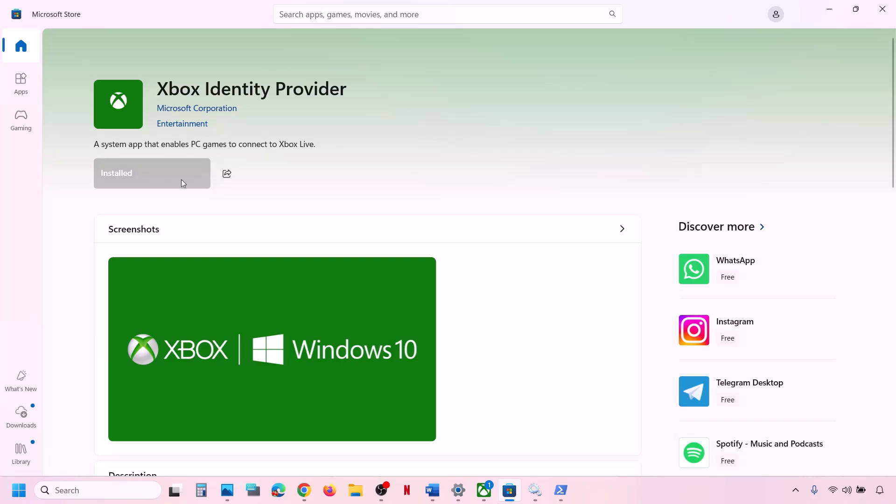
{"action": "left_click", "coordinate": [432, 490]}
{"action": "scroll", "coordinate": [333, 352], "scroll_direction": "down", "scroll_amount": 3}
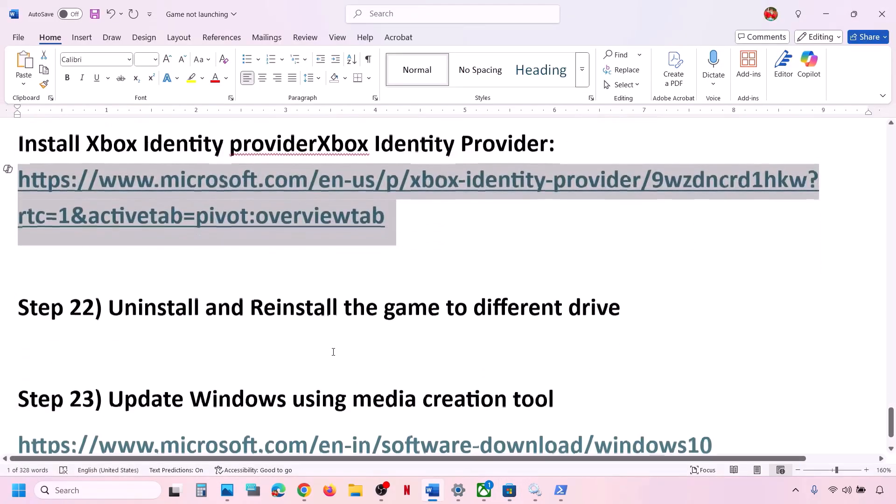
- Go to System > Storage in Settings and expand Advanced storage settings
{"action": "scroll", "coordinate": [195, 361], "scroll_direction": "up", "scroll_amount": 1}
{"action": "left_click_drag", "start_coordinate": [164, 363], "coordinate": [653, 348]}
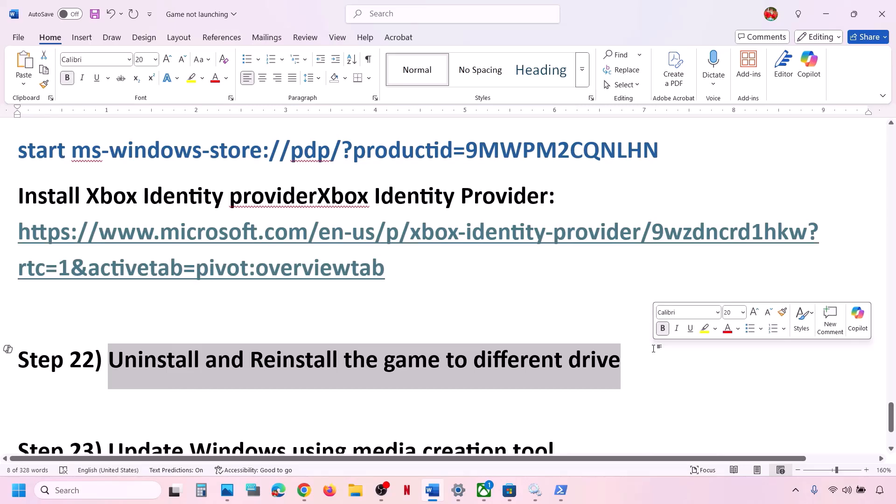
{"action": "left_click", "coordinate": [654, 348]}
{"action": "key", "text": "alt+Tab"}
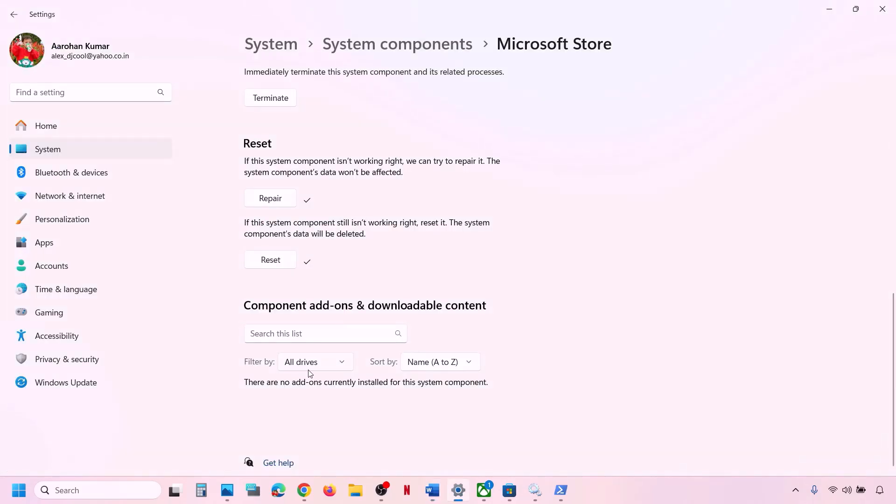
{"action": "left_click", "coordinate": [47, 156]}
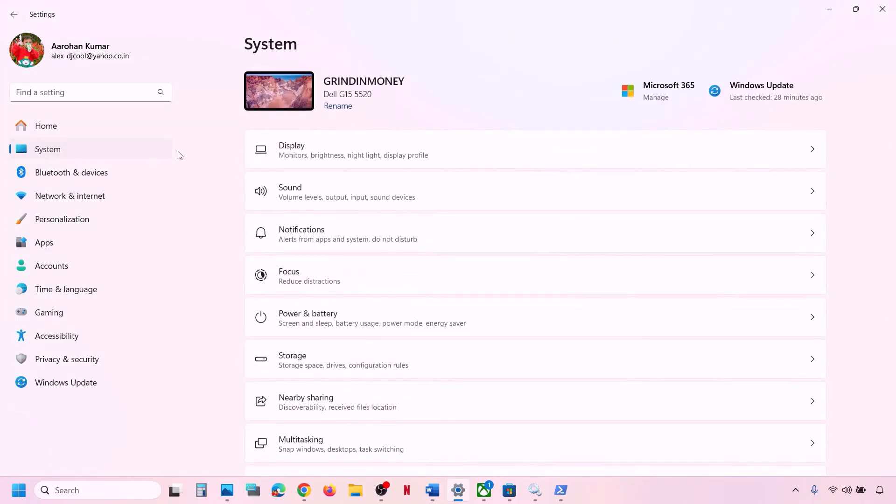
{"action": "left_click", "coordinate": [332, 365]}
{"action": "scroll", "coordinate": [376, 284], "scroll_direction": "down", "scroll_amount": 5}
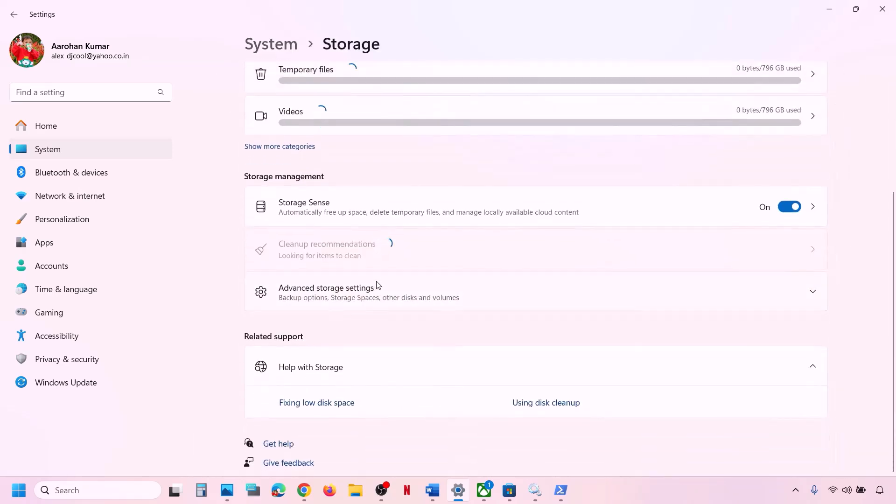
{"action": "left_click", "coordinate": [358, 290]}
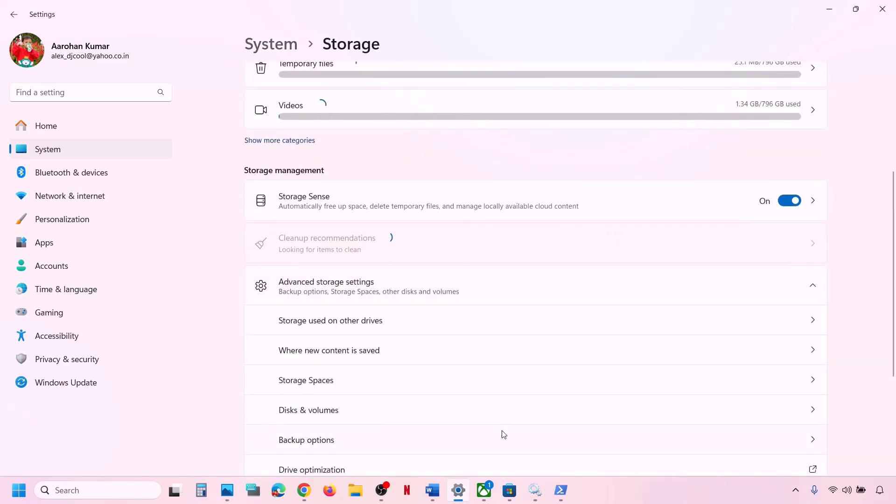
- Install the Xbox app's required update, maximize the app, then return to Storage settings
{"action": "left_click", "coordinate": [484, 490]}
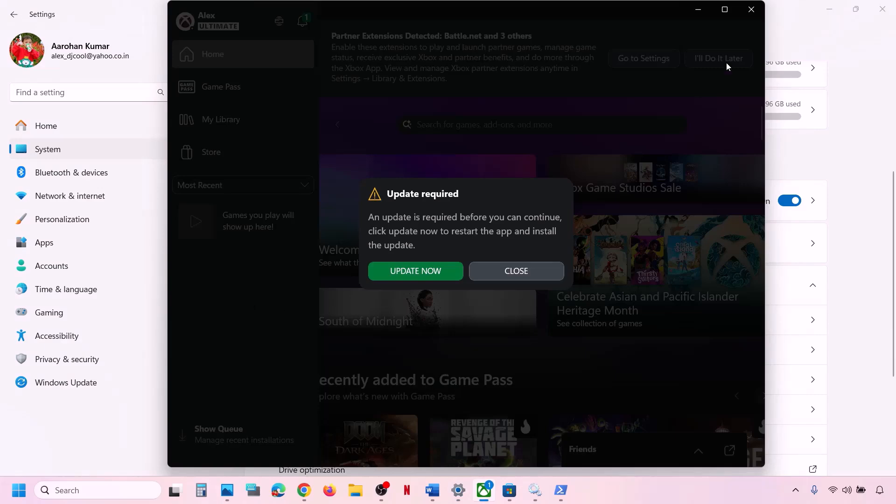
{"action": "left_click", "coordinate": [522, 271]}
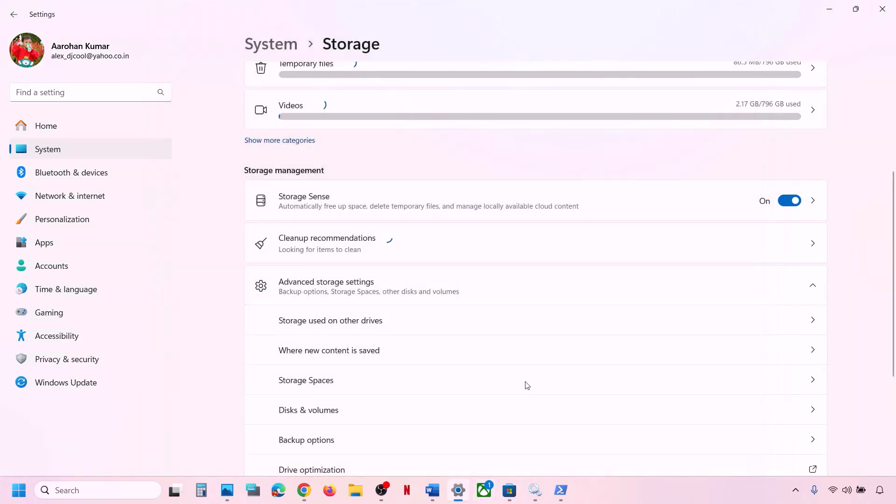
{"action": "left_click", "coordinate": [483, 490]}
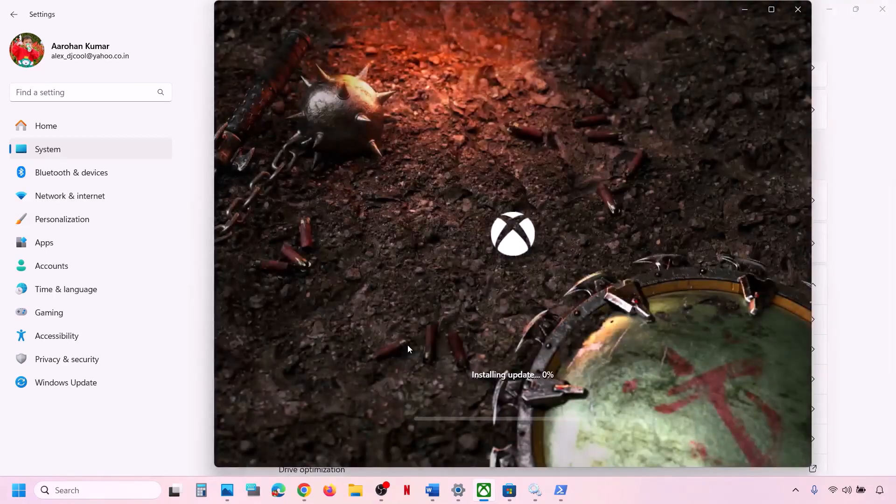
{"action": "left_click", "coordinate": [772, 11]}
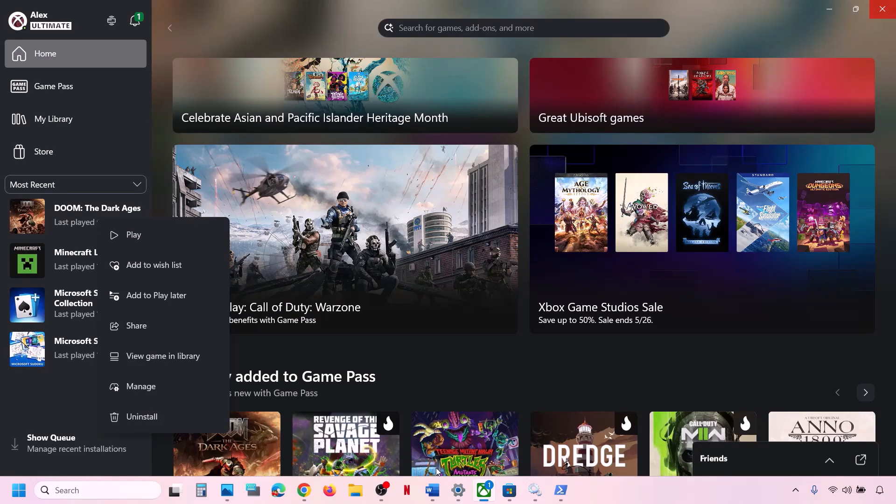
{"action": "left_click", "coordinate": [458, 489]}
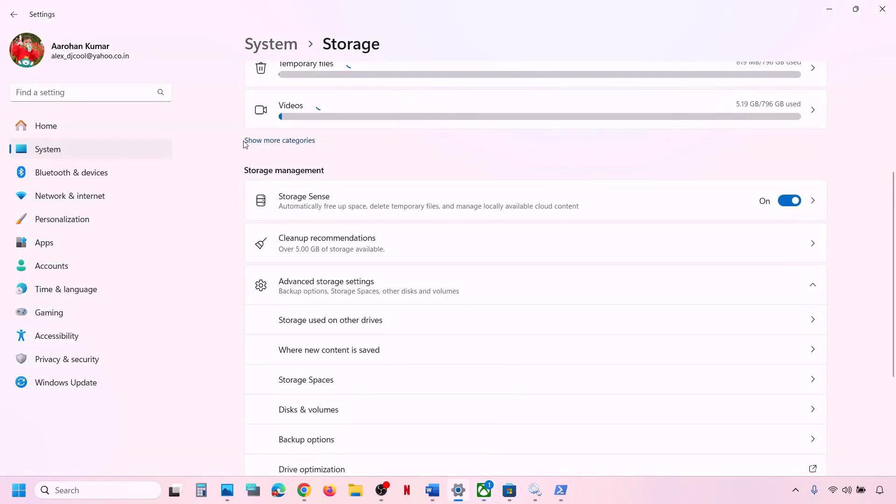
{"action": "scroll", "coordinate": [344, 365], "scroll_direction": "down", "scroll_amount": 2}
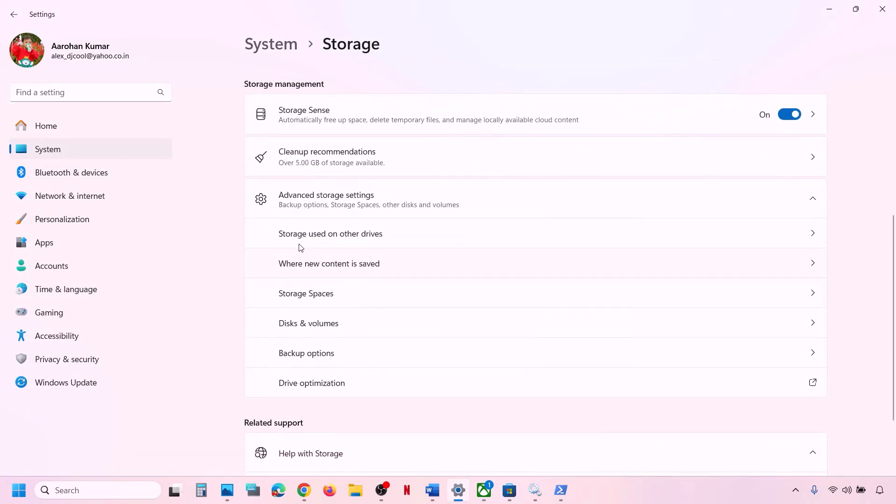
- Keep new apps saving to OS (C:) under Where new content is saved, then close Settings
{"action": "left_click", "coordinate": [360, 269]}
{"action": "left_click", "coordinate": [307, 132]}
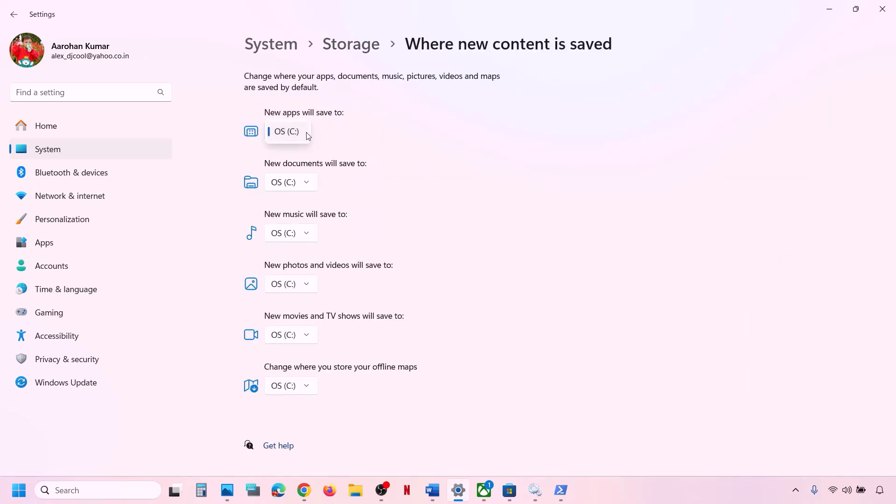
{"action": "left_click", "coordinate": [347, 139]}
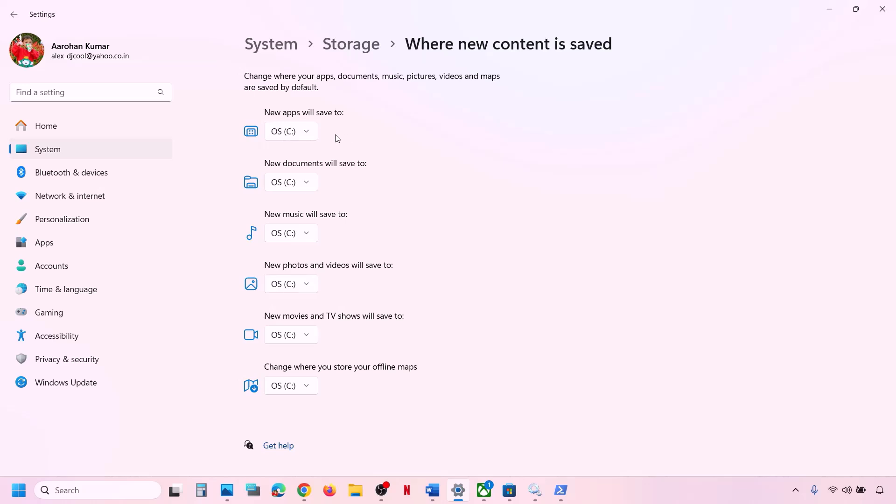
{"action": "left_click", "coordinate": [306, 134]}
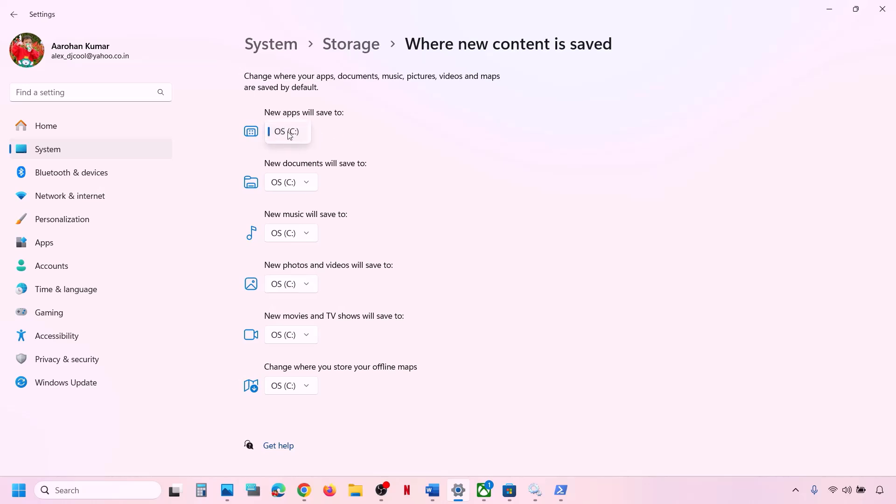
{"action": "left_click", "coordinate": [293, 132]}
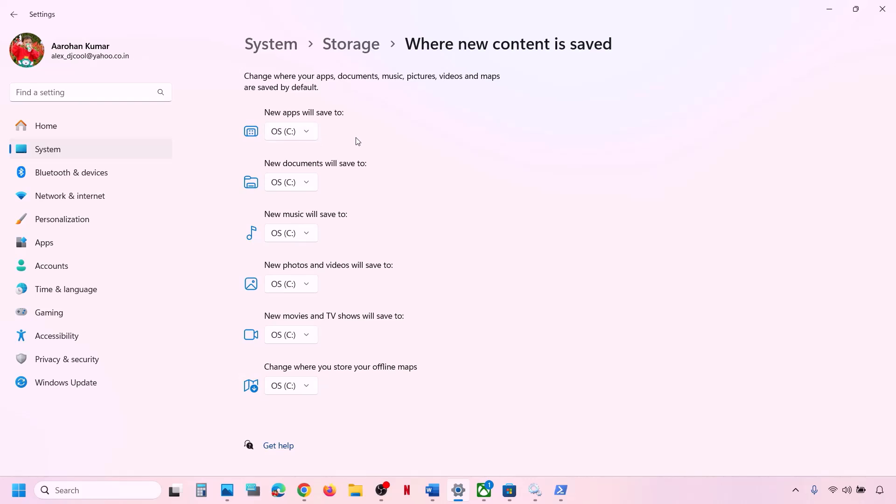
{"action": "left_click", "coordinate": [308, 136]}
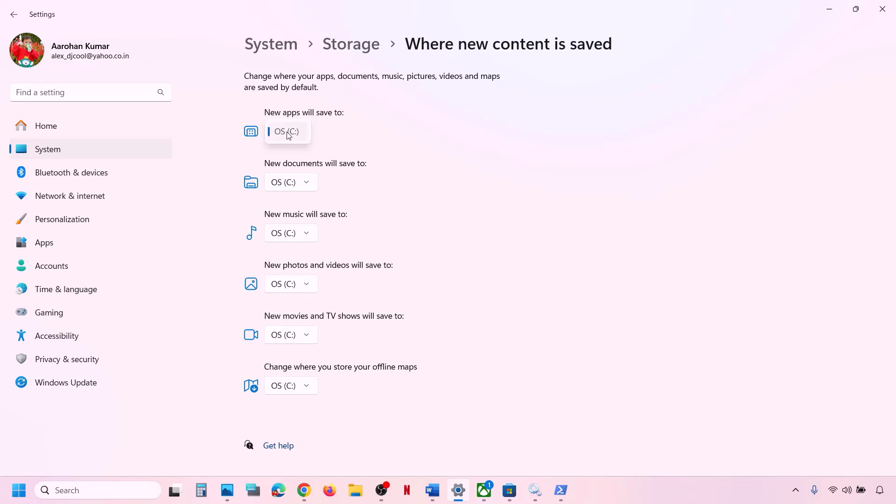
{"action": "left_click", "coordinate": [289, 136]}
{"action": "left_click", "coordinate": [308, 134]}
{"action": "left_click", "coordinate": [329, 138]}
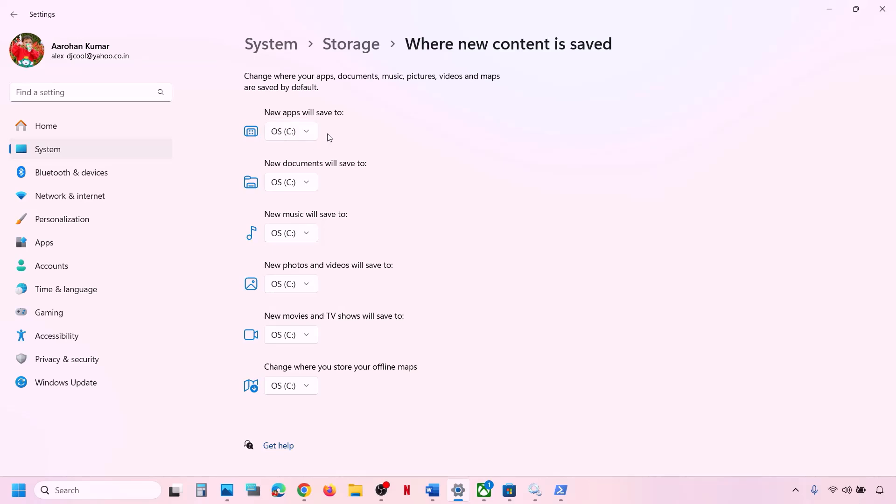
{"action": "left_click", "coordinate": [881, 9]}
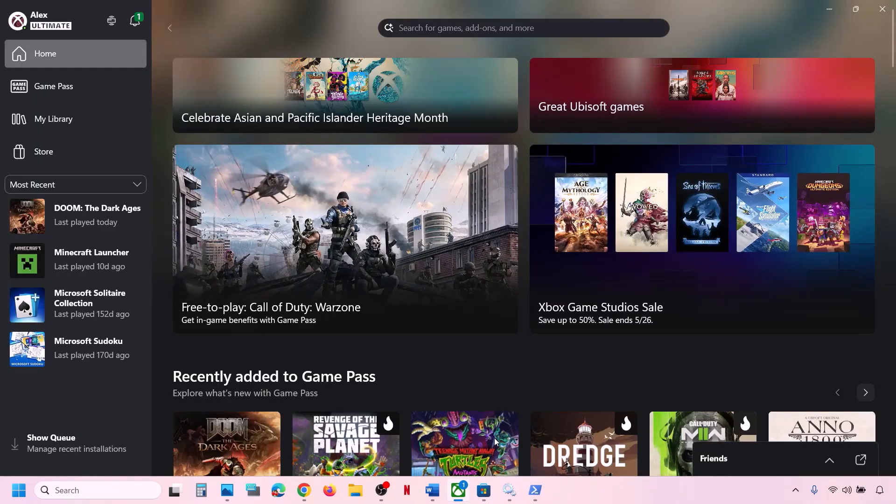
- Scroll the Word notes to Step 23, Update Windows using media creation tool, and select it
{"action": "left_click", "coordinate": [433, 491]}
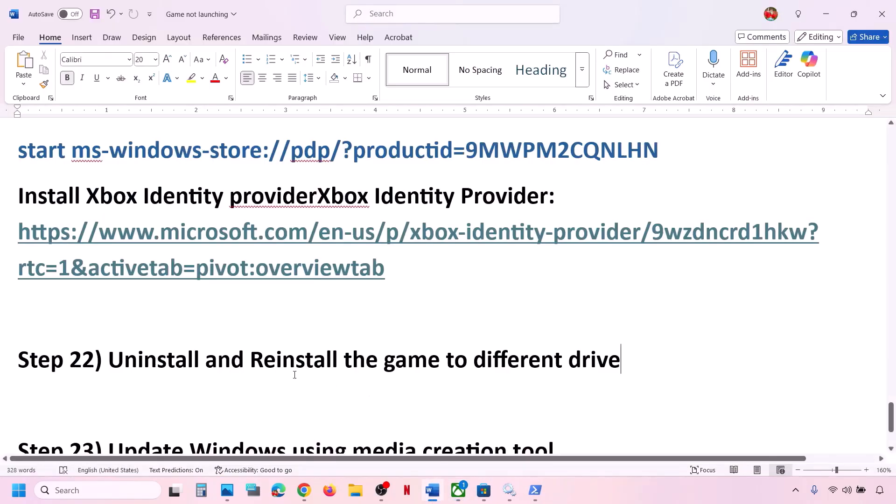
{"action": "left_click_drag", "start_coordinate": [181, 362], "coordinate": [635, 363]}
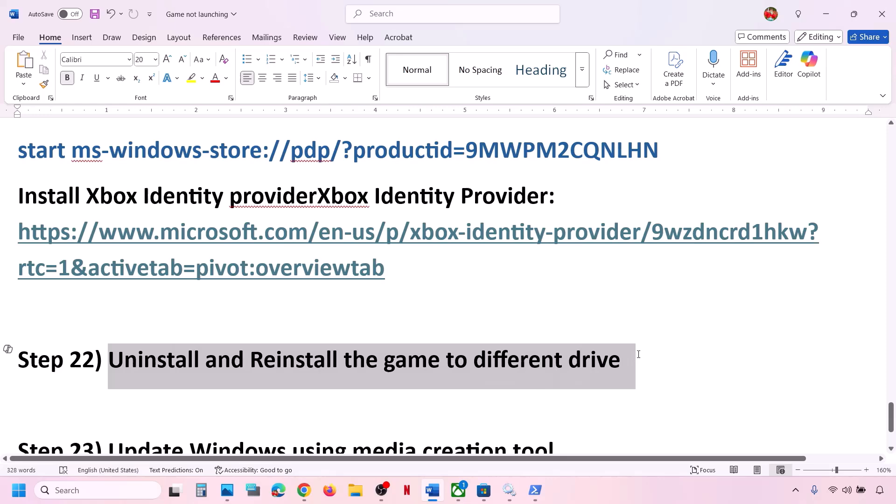
{"action": "left_click", "coordinate": [334, 324]}
{"action": "scroll", "coordinate": [335, 325], "scroll_direction": "down", "scroll_amount": 1}
{"action": "scroll", "coordinate": [335, 325], "scroll_direction": "down", "scroll_amount": 2}
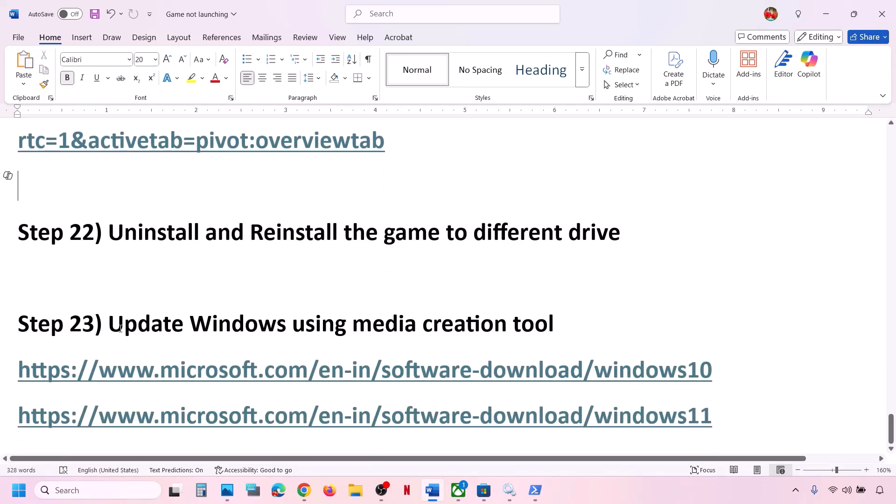
{"action": "left_click_drag", "start_coordinate": [120, 328], "coordinate": [574, 322]}
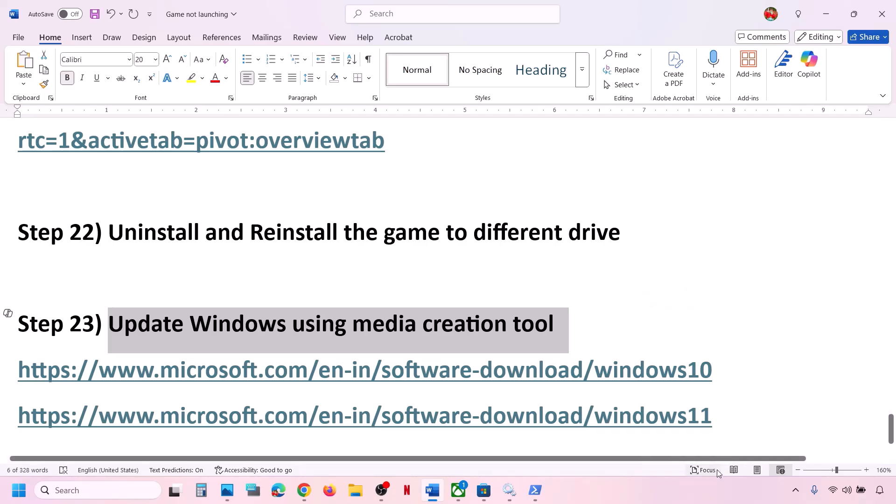
{"action": "left_click", "coordinate": [682, 483]}
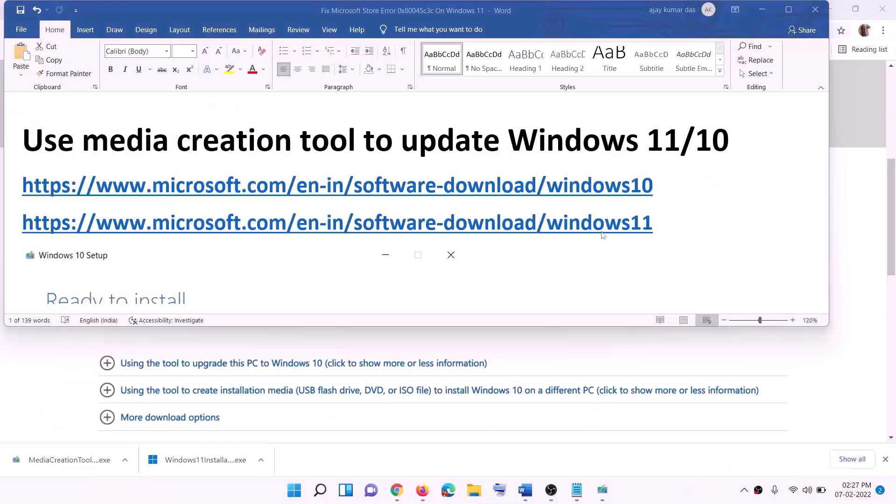
- Pick out the Windows 10 and Windows 11 download links in the guide and return to the browser
{"action": "triple_click", "coordinate": [661, 186]}
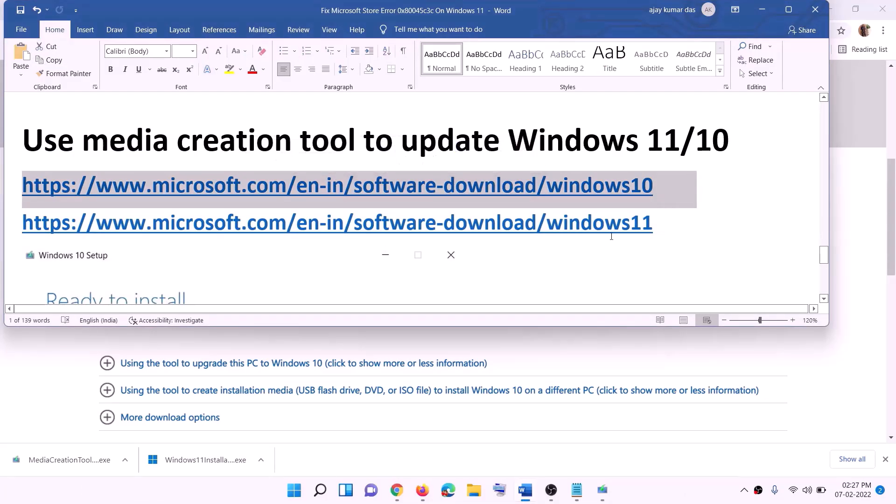
{"action": "triple_click", "coordinate": [601, 222]}
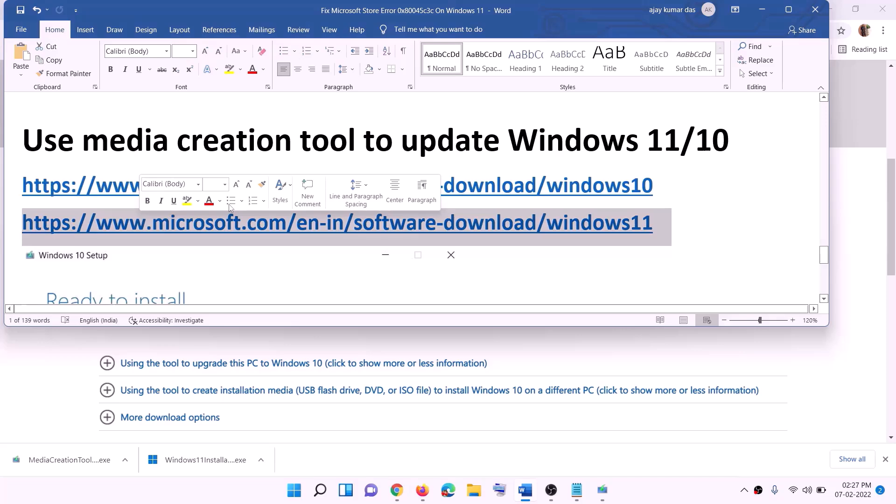
{"action": "left_click", "coordinate": [762, 10]}
{"action": "scroll", "coordinate": [385, 198], "scroll_direction": "up", "scroll_amount": 6}
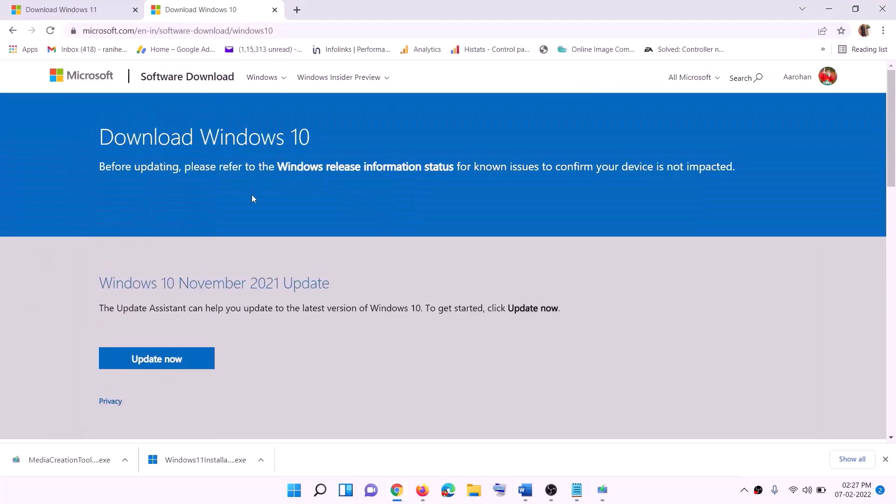
{"action": "scroll", "coordinate": [277, 171], "scroll_direction": "down", "scroll_amount": 5}
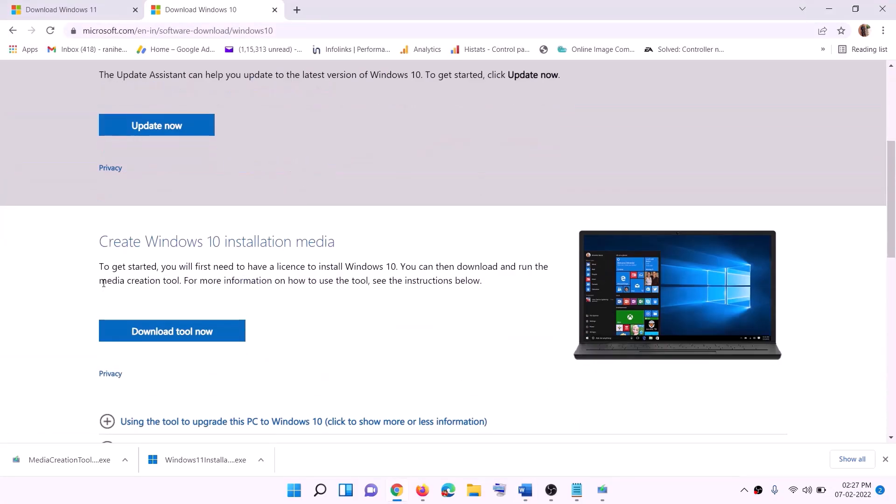
{"action": "left_click_drag", "start_coordinate": [103, 282], "coordinate": [201, 281]}
{"action": "scroll", "coordinate": [297, 255], "scroll_direction": "down", "scroll_amount": 2}
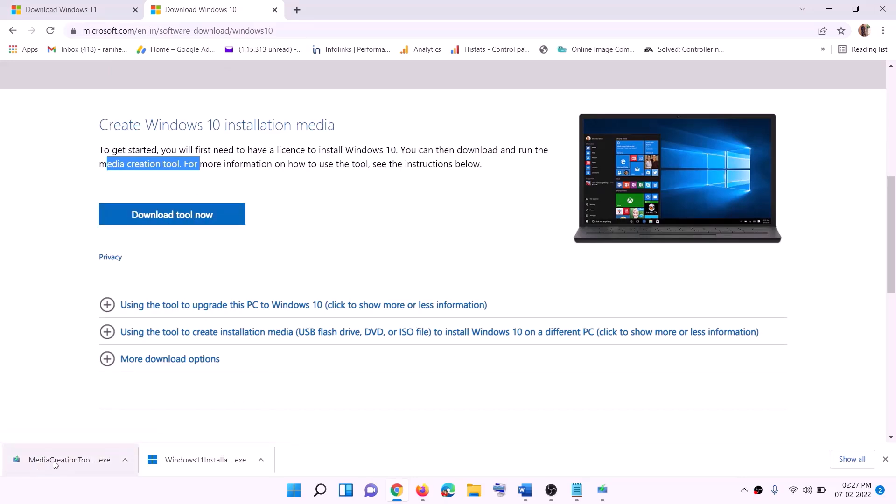
- Run the Windows 10 Media Creation Tool, accept the license, and upgrade this PC now
{"action": "left_click", "coordinate": [611, 496]}
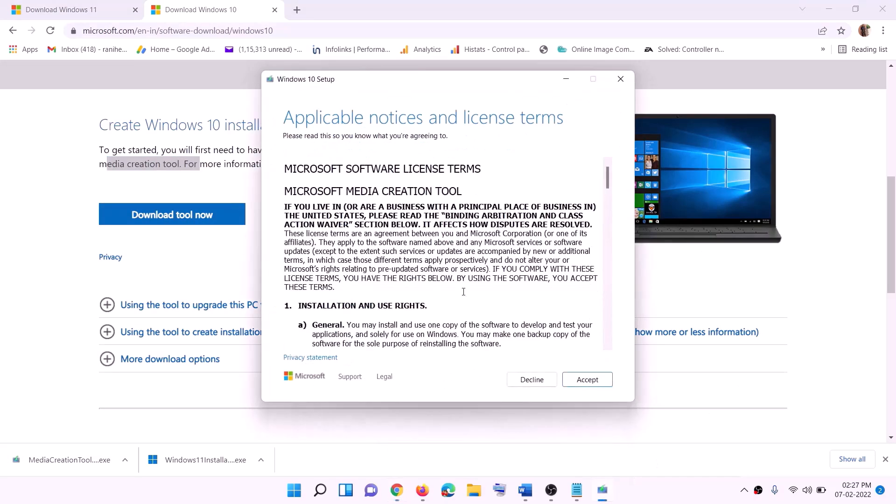
{"action": "left_click", "coordinate": [583, 381]}
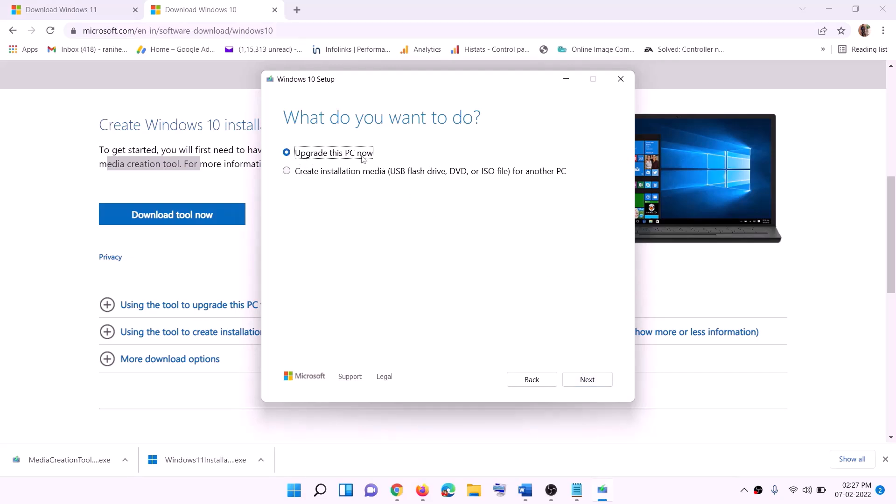
{"action": "left_click", "coordinate": [586, 380]}
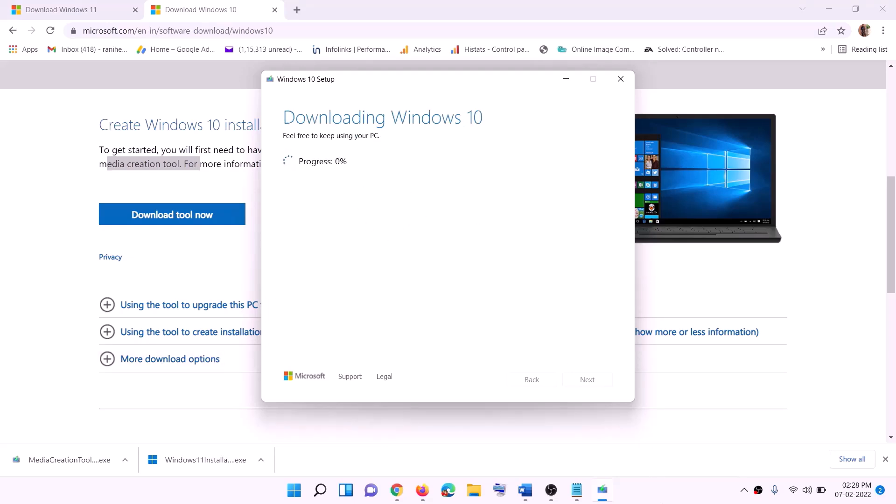
{"action": "left_click", "coordinate": [663, 500]}
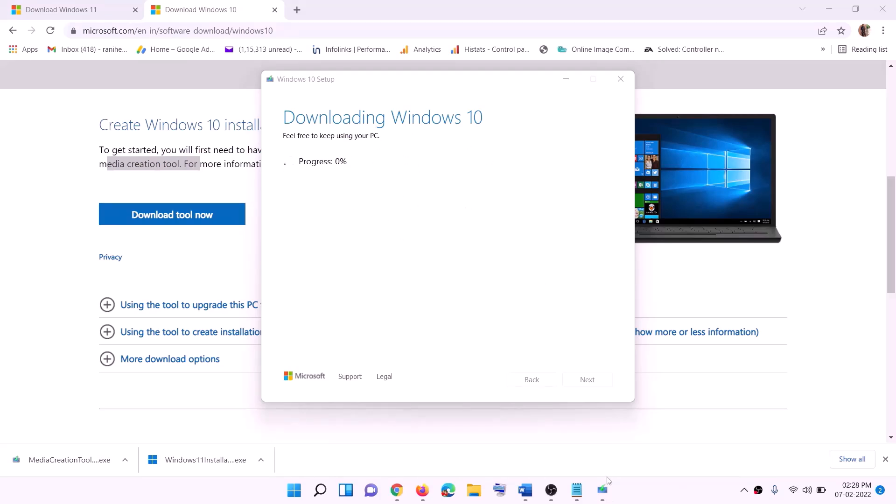
- Maximize the Word guide and scroll to its Ready to install screenshot
{"action": "left_click", "coordinate": [525, 490]}
{"action": "scroll", "coordinate": [97, 227], "scroll_direction": "down", "scroll_amount": 1}
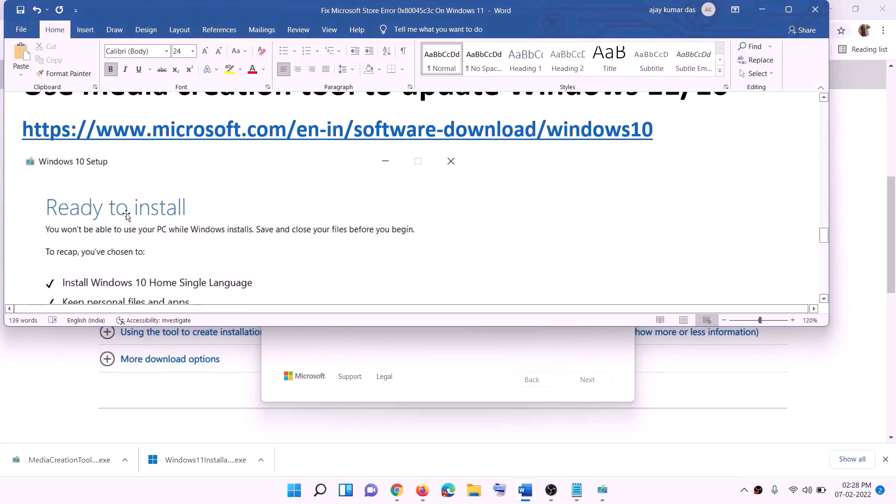
{"action": "left_click", "coordinate": [788, 10]}
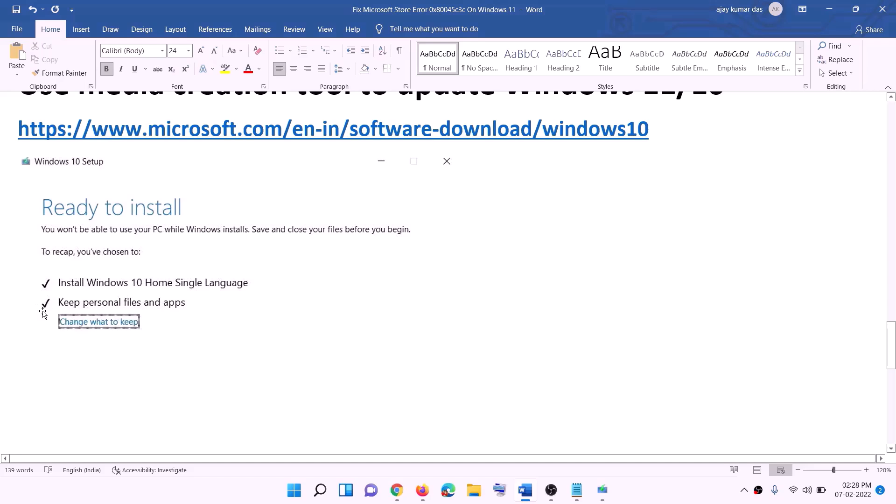
{"action": "scroll", "coordinate": [460, 326], "scroll_direction": "down", "scroll_amount": 3}
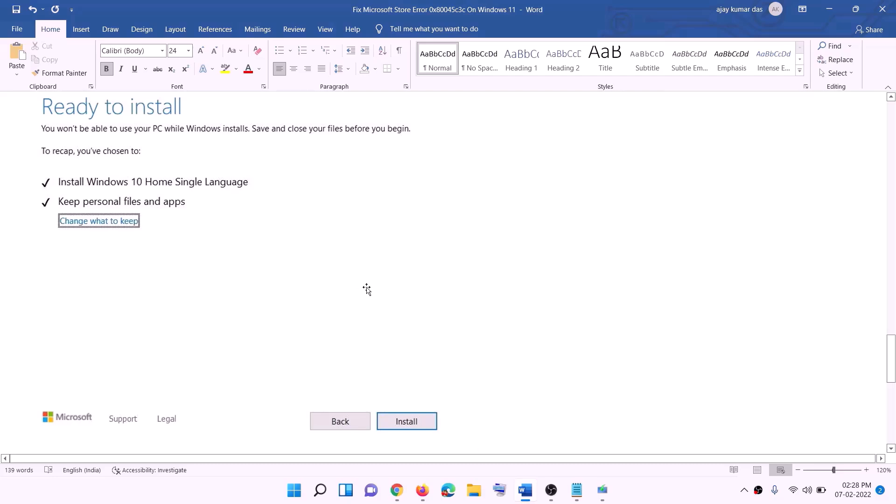
{"action": "scroll", "coordinate": [367, 289], "scroll_direction": "up", "scroll_amount": 1}
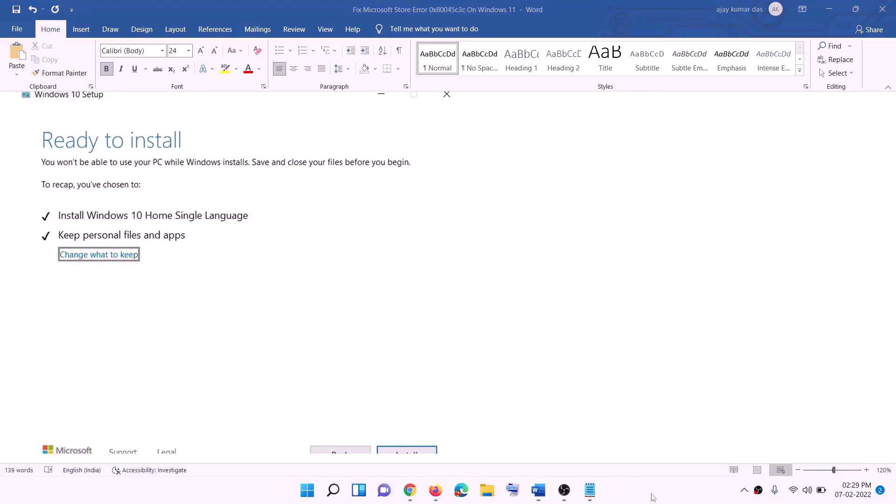
- Download the Windows 11 Media Creation Tool from the Download Windows 11 page and launch it
{"action": "left_click", "coordinate": [413, 493]}
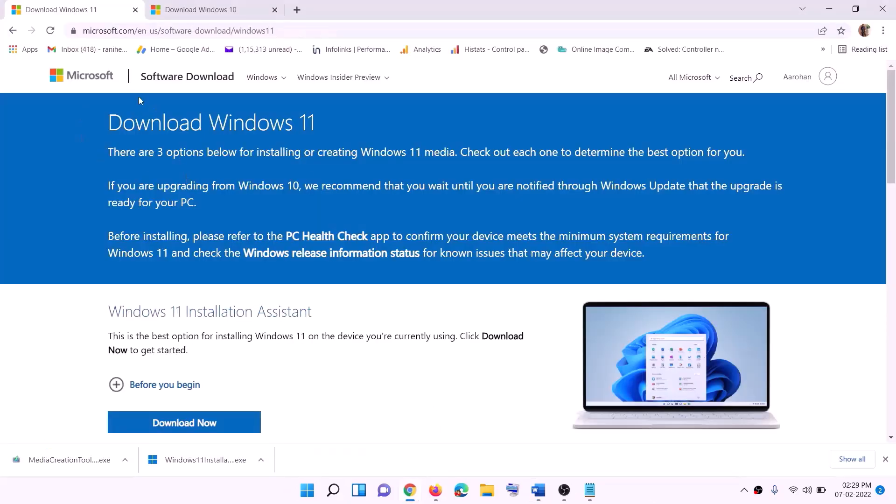
{"action": "scroll", "coordinate": [289, 307], "scroll_direction": "down", "scroll_amount": 5}
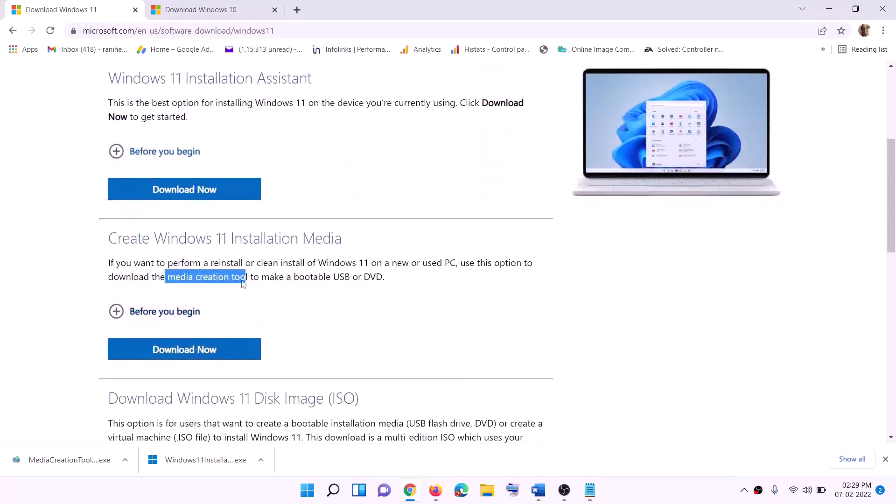
{"action": "left_click_drag", "start_coordinate": [168, 277], "coordinate": [259, 277]}
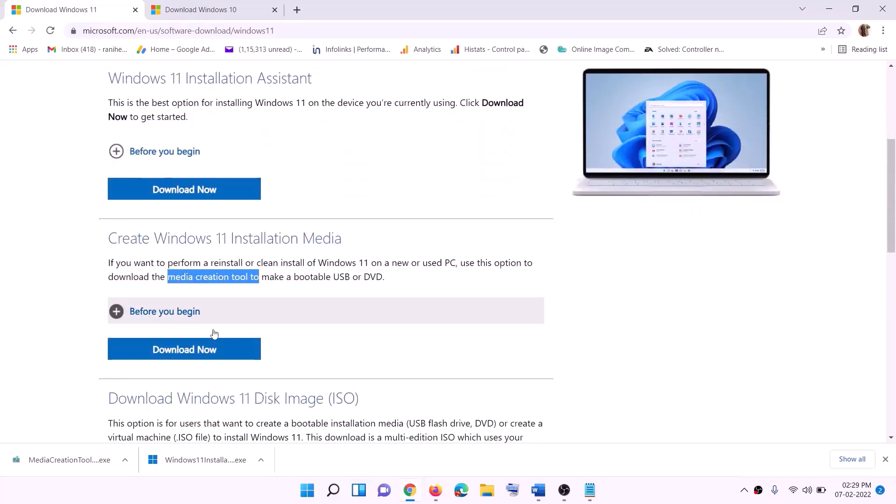
{"action": "left_click", "coordinate": [178, 354]}
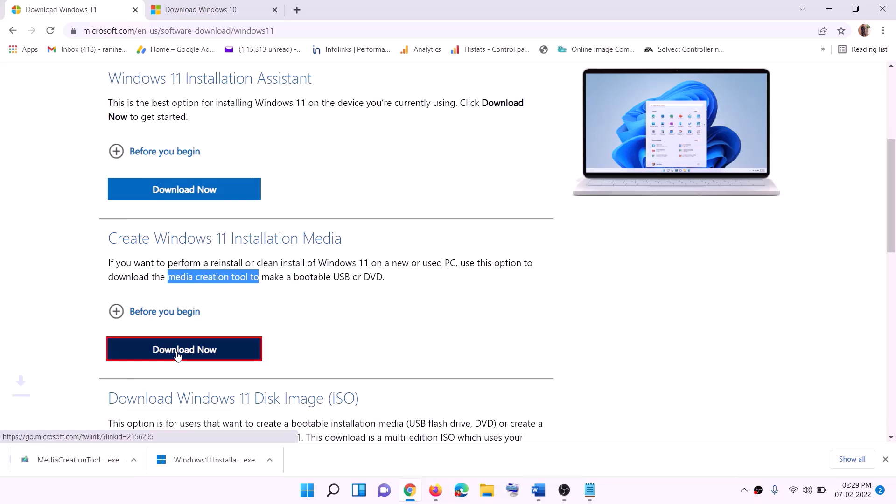
{"action": "left_click", "coordinate": [70, 460]}
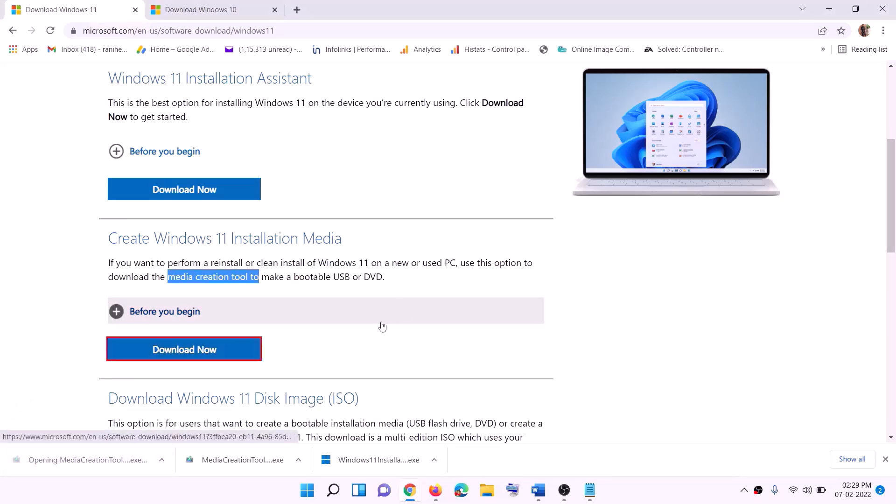
{"action": "left_click", "coordinate": [396, 340]}
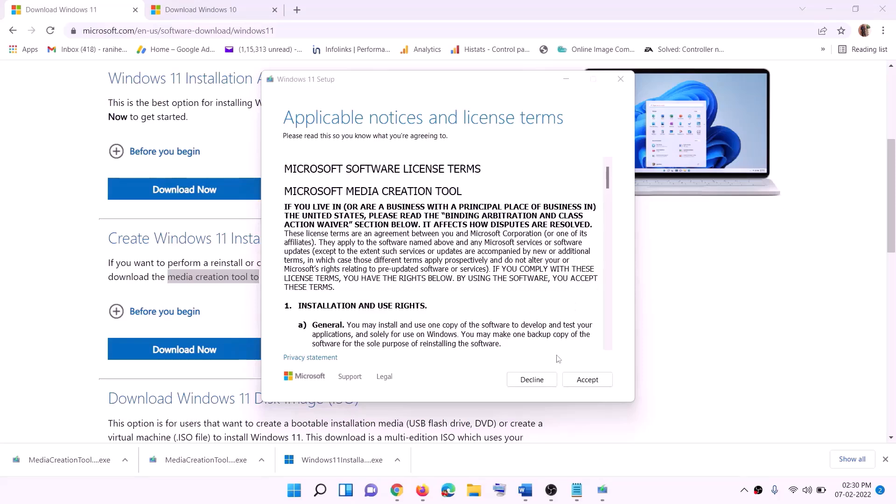
- Accept the license, keep the recommended edition, and save an ISO file named Windows to the Desktop
{"action": "left_click", "coordinate": [587, 379]}
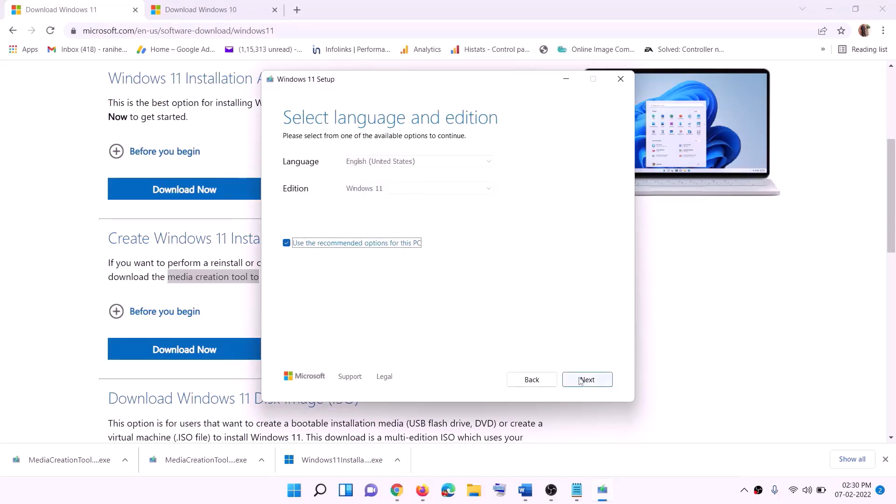
{"action": "left_click", "coordinate": [581, 380]}
{"action": "left_click", "coordinate": [301, 201]}
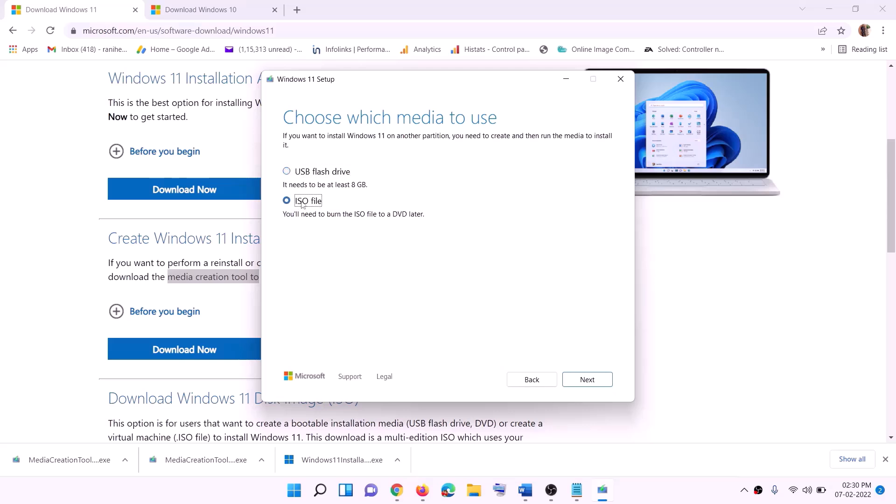
{"action": "left_click", "coordinate": [587, 379]}
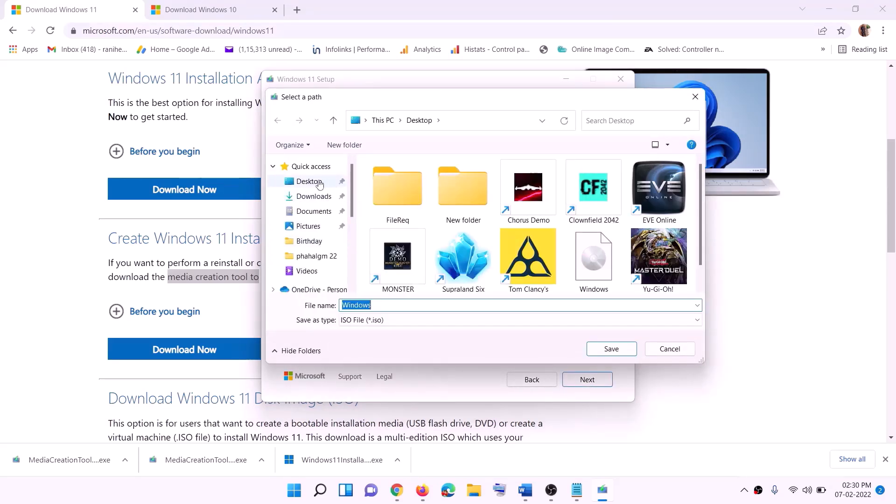
{"action": "left_click", "coordinate": [303, 182]}
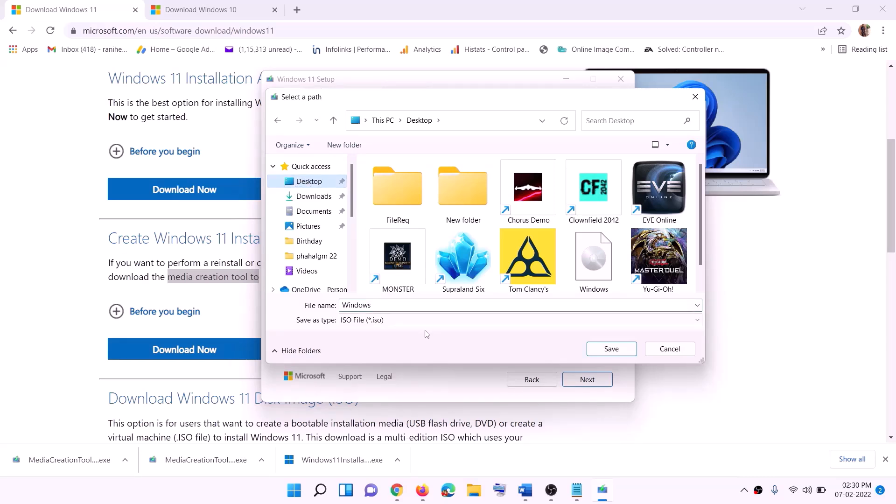
{"action": "left_click", "coordinate": [615, 351]}
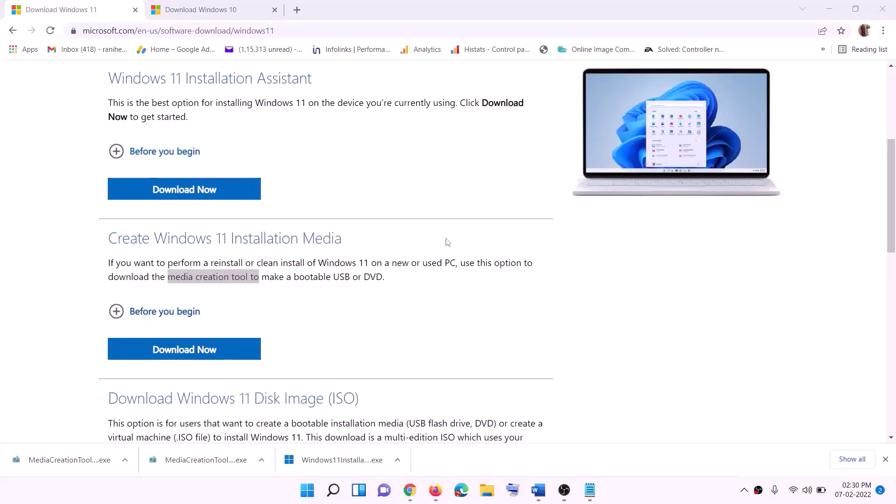
{"action": "key", "text": "super+d"}
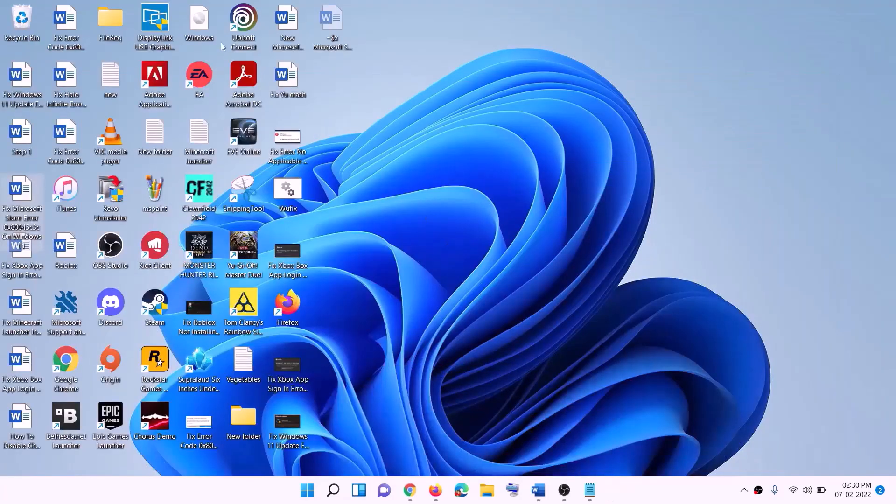
- Mount the Windows ISO from the desktop and run its Windows 11 Setup to check for updates
{"action": "left_click_drag", "start_coordinate": [203, 23], "coordinate": [359, 280]}
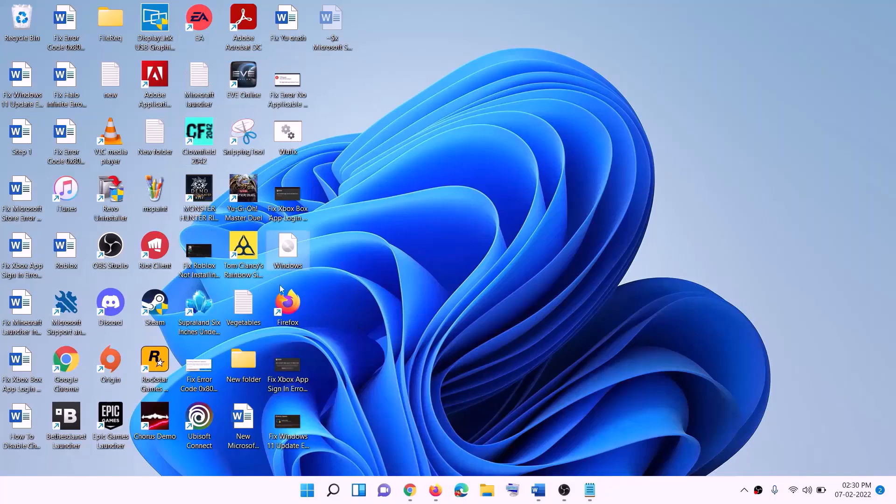
{"action": "double_click", "coordinate": [290, 253]}
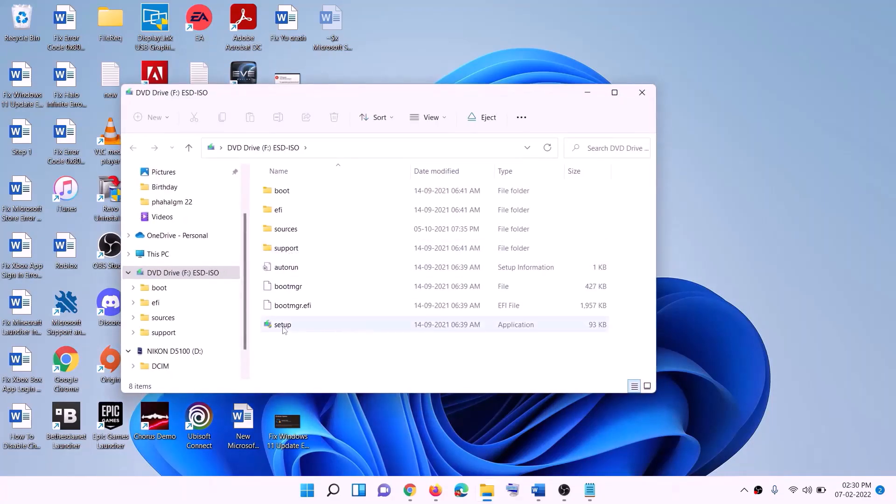
{"action": "left_click", "coordinate": [283, 328]}
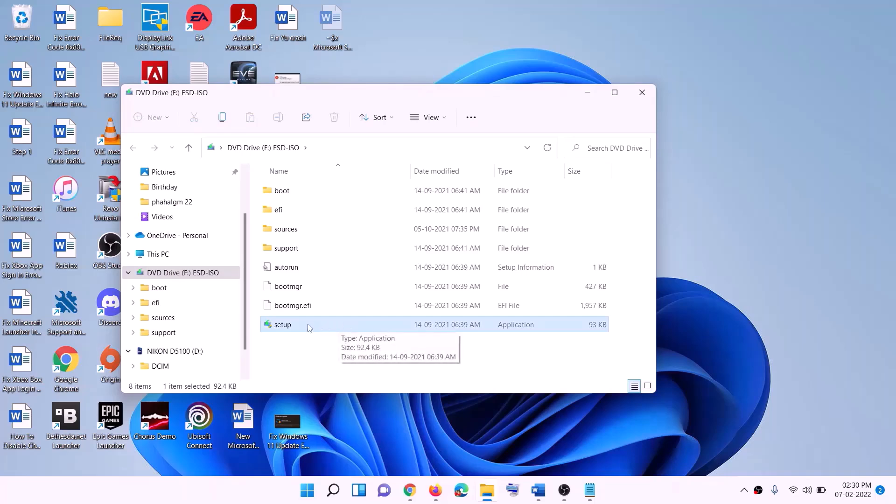
{"action": "double_click", "coordinate": [343, 329]}
{"action": "left_click", "coordinate": [356, 365]}
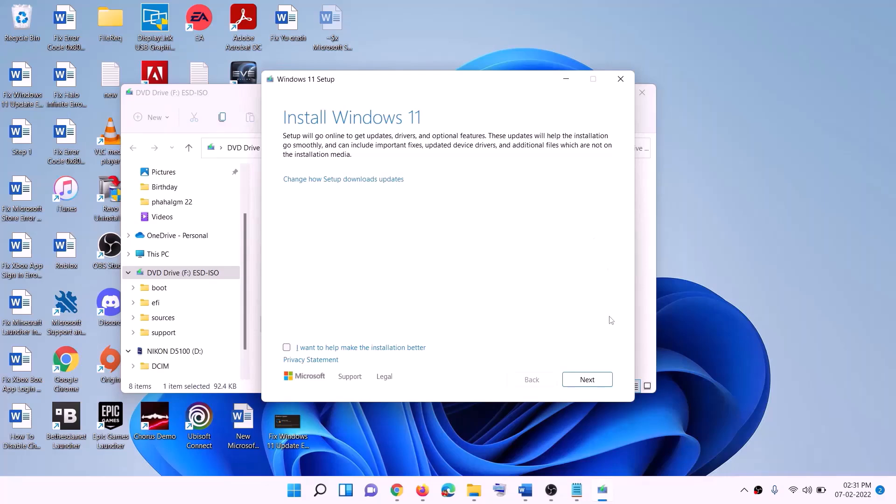
{"action": "left_click", "coordinate": [599, 378]}
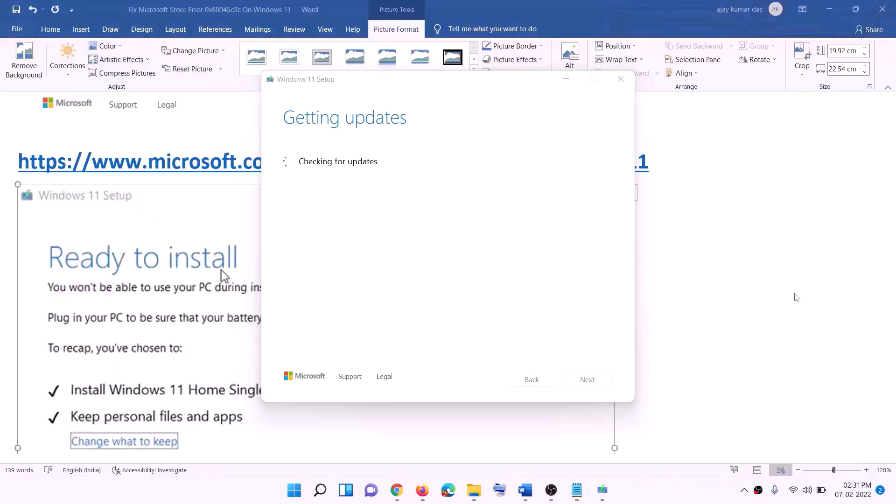
{"action": "left_click", "coordinate": [716, 292]}
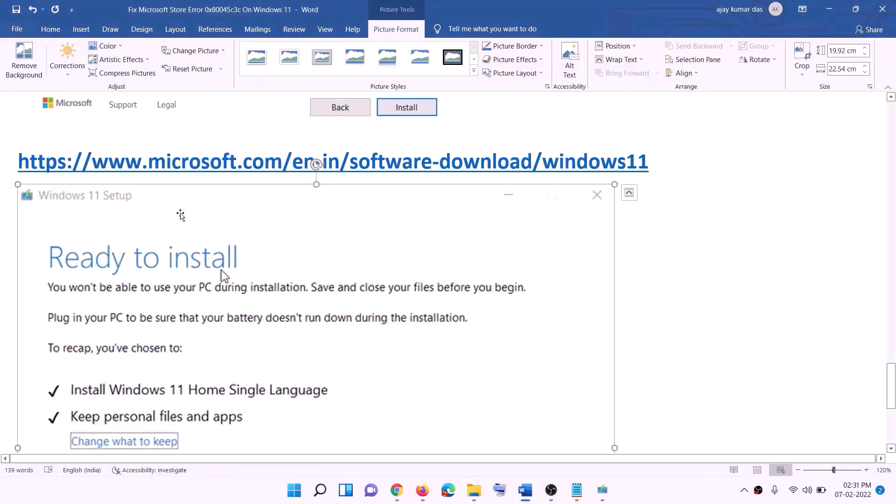
{"action": "scroll", "coordinate": [207, 233], "scroll_direction": "down", "scroll_amount": 1}
{"action": "scroll", "coordinate": [208, 232], "scroll_direction": "down", "scroll_amount": 2}
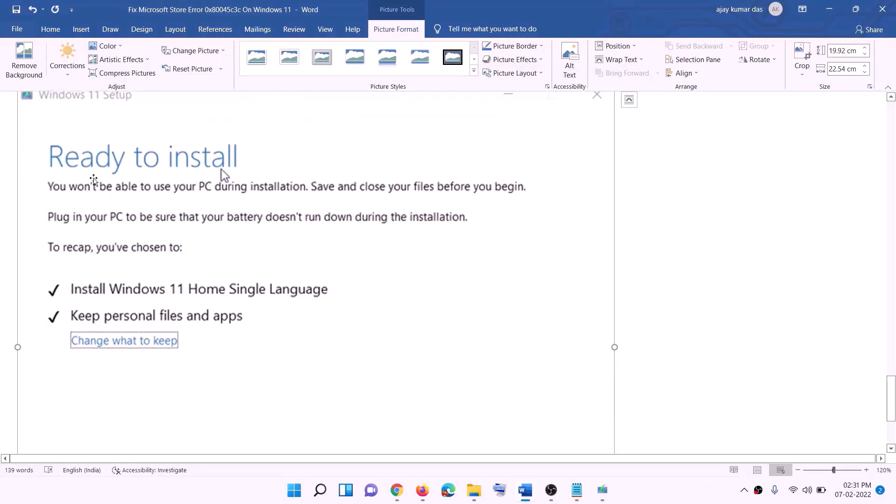
{"action": "scroll", "coordinate": [244, 186], "scroll_direction": "down", "scroll_amount": 1}
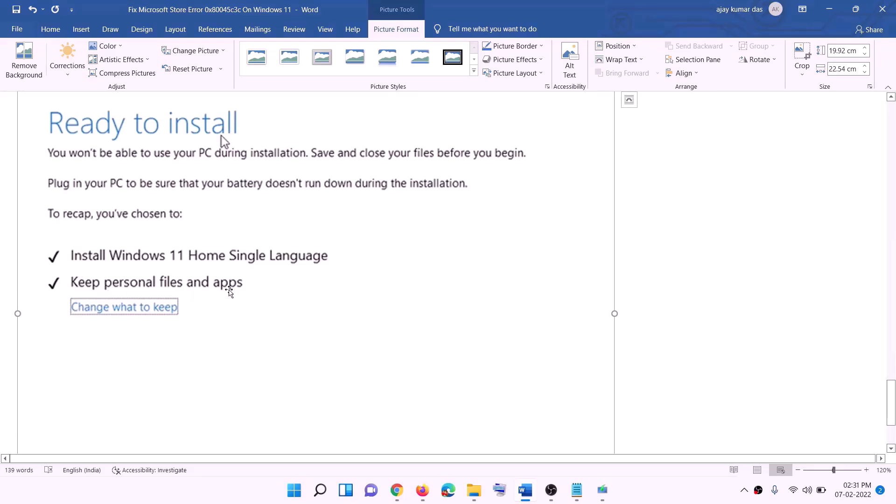
{"action": "scroll", "coordinate": [482, 370], "scroll_direction": "down", "scroll_amount": 2}
{"action": "scroll", "coordinate": [474, 346], "scroll_direction": "up", "scroll_amount": 5}
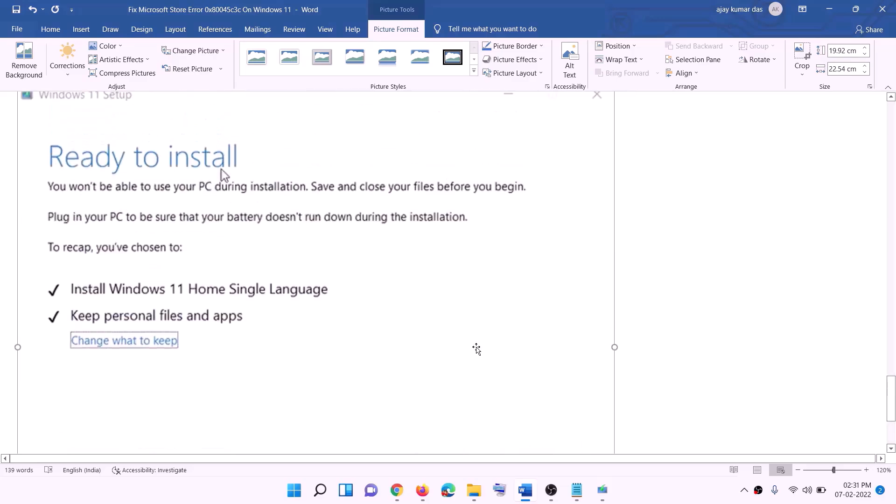